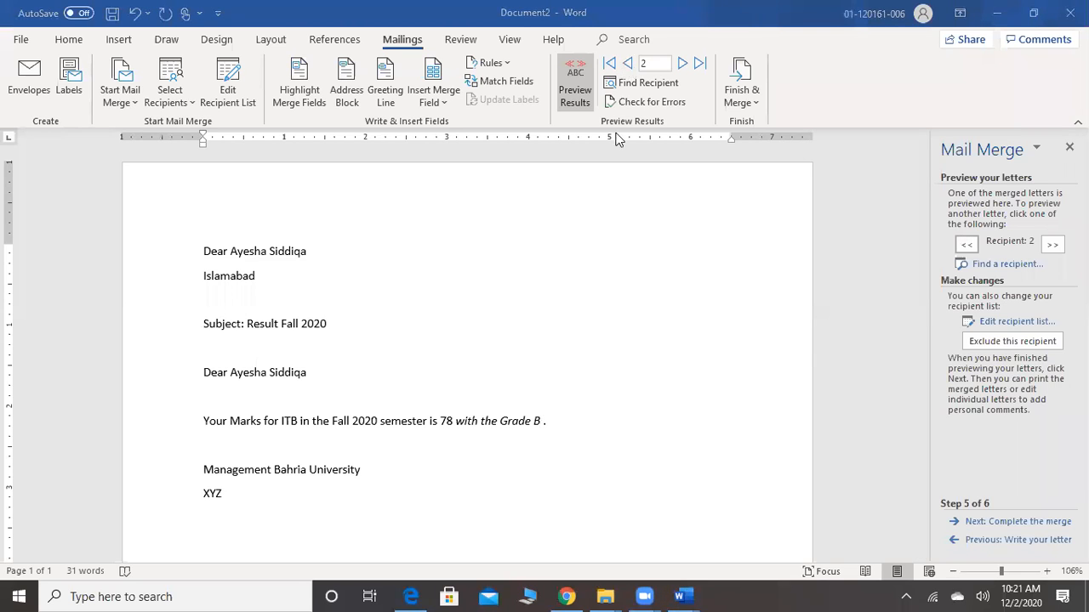
Preview the merged letters one by one, from recipient 1 through recipient 9
left_click(628, 64)
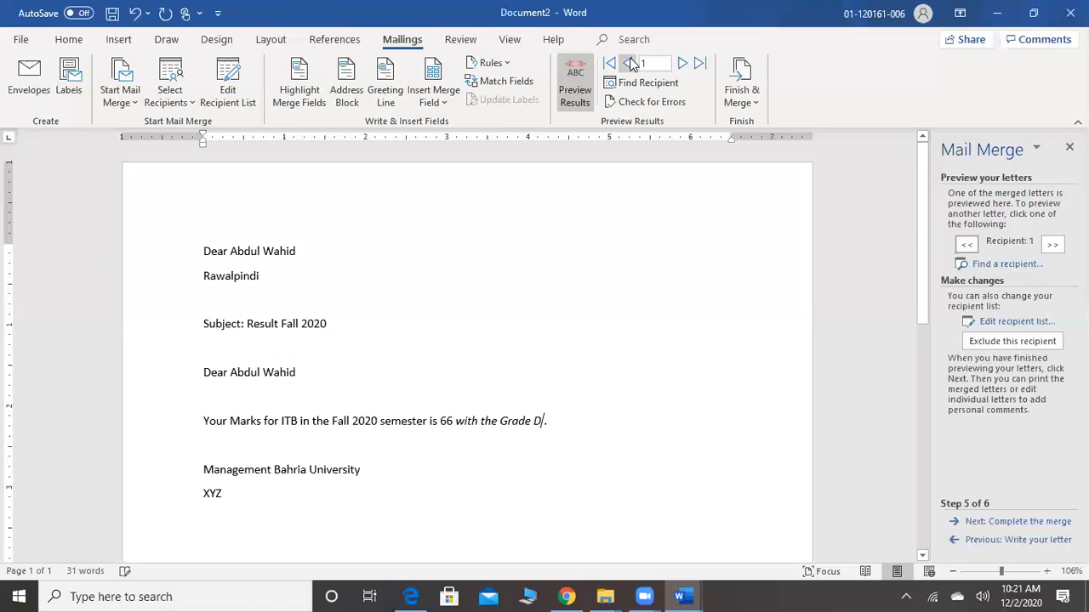
left_click(682, 66)
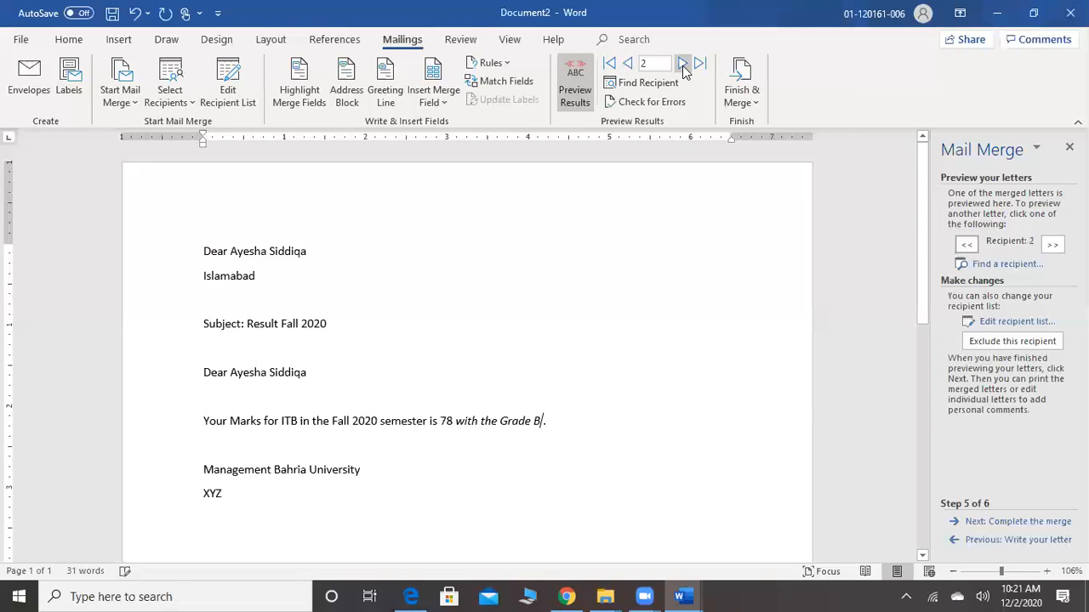
left_click(682, 64)
left_click(682, 64)
left_click(683, 64)
left_click(682, 64)
left_click(682, 65)
left_click(682, 65)
left_click(683, 65)
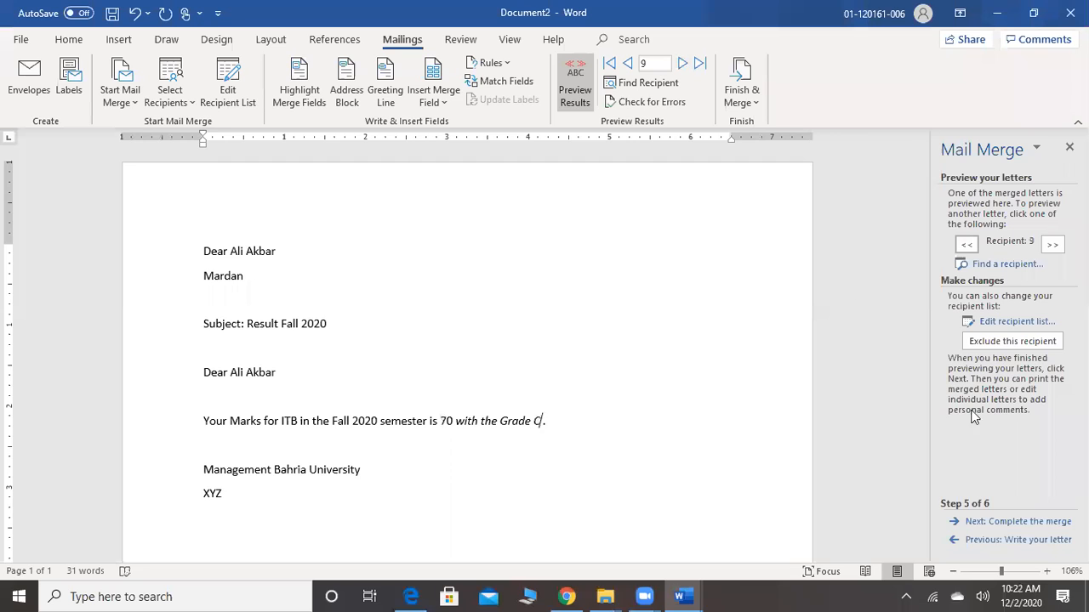
Advance the mail merge wizard to its final stage, Complete the merge, and preview the letter for recipient 10
left_click(1015, 523)
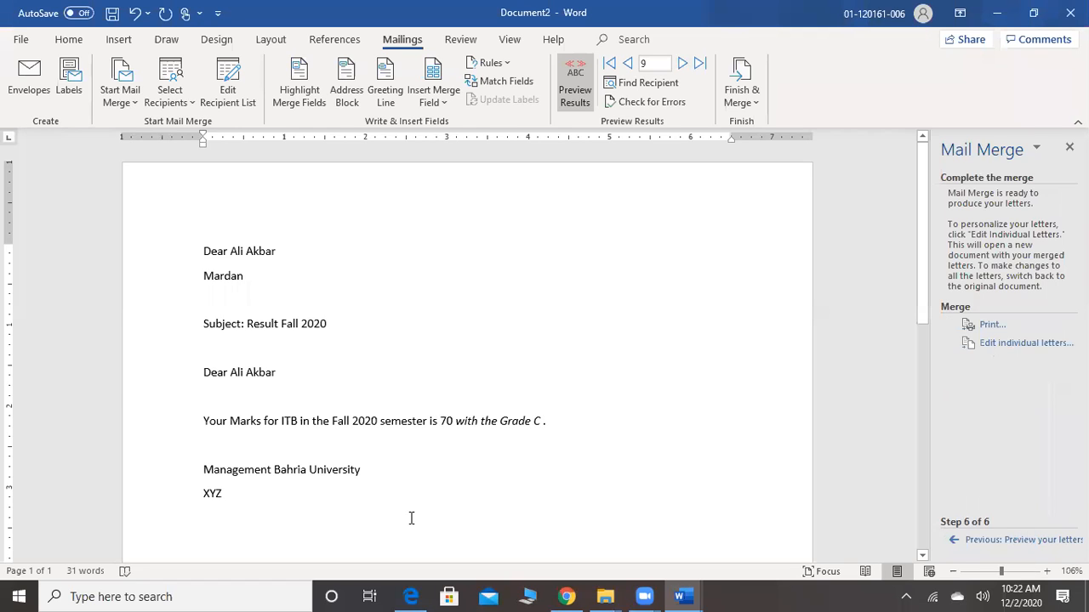
left_click(682, 64)
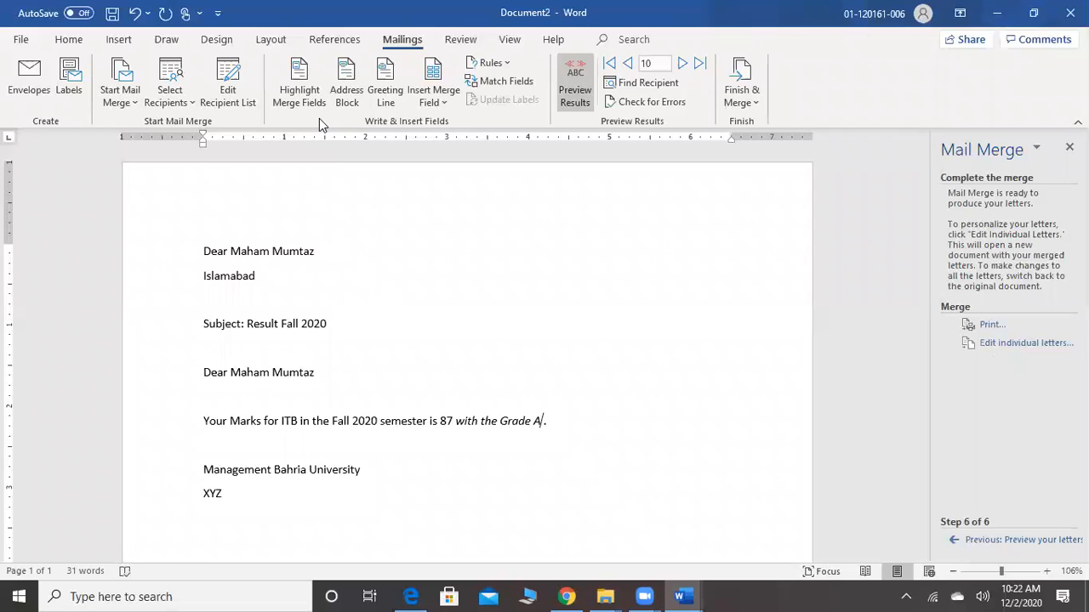
Review the mail merge recipient list and the label settings, closing both without making changes
left_click(249, 110)
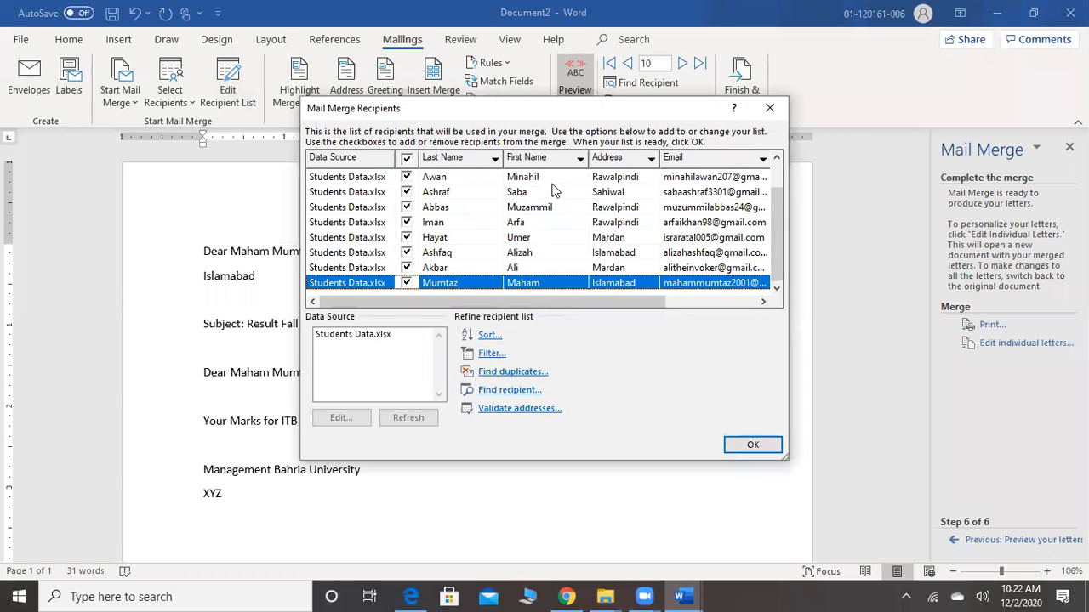
left_click(746, 444)
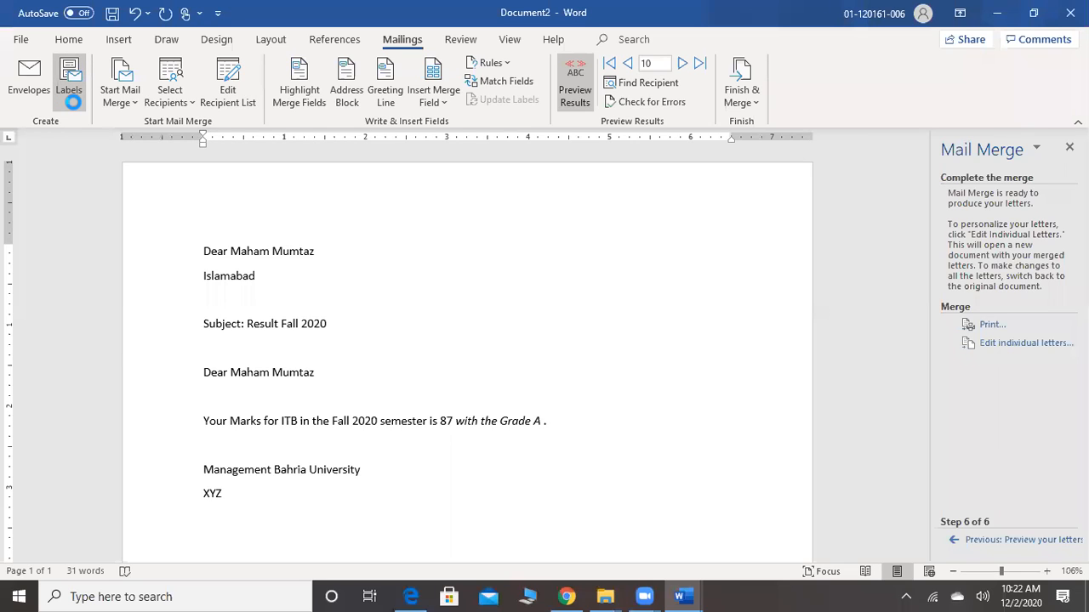
left_click(73, 102)
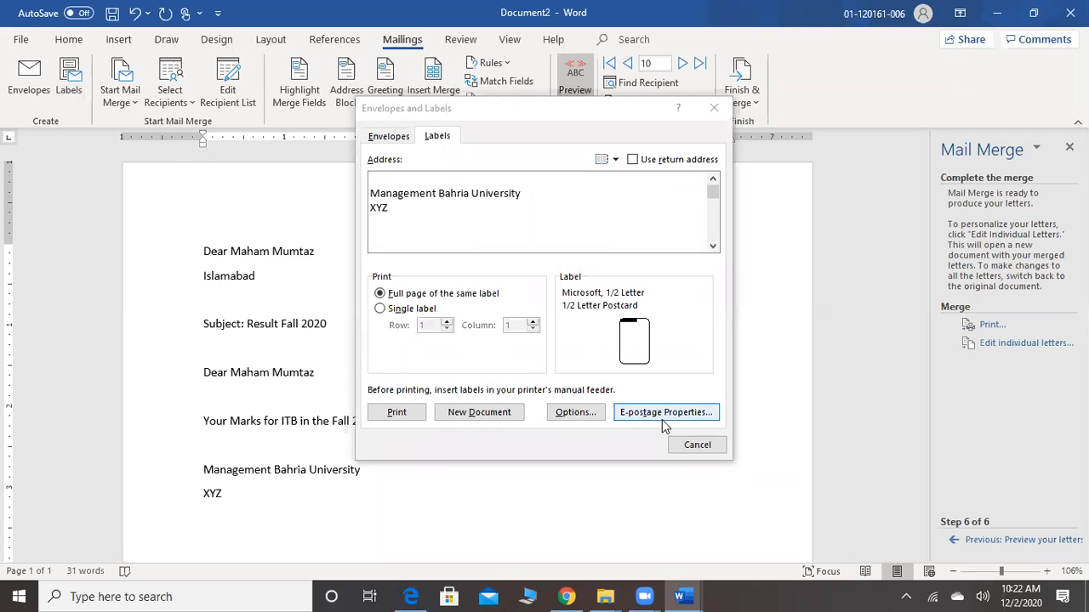
left_click(711, 445)
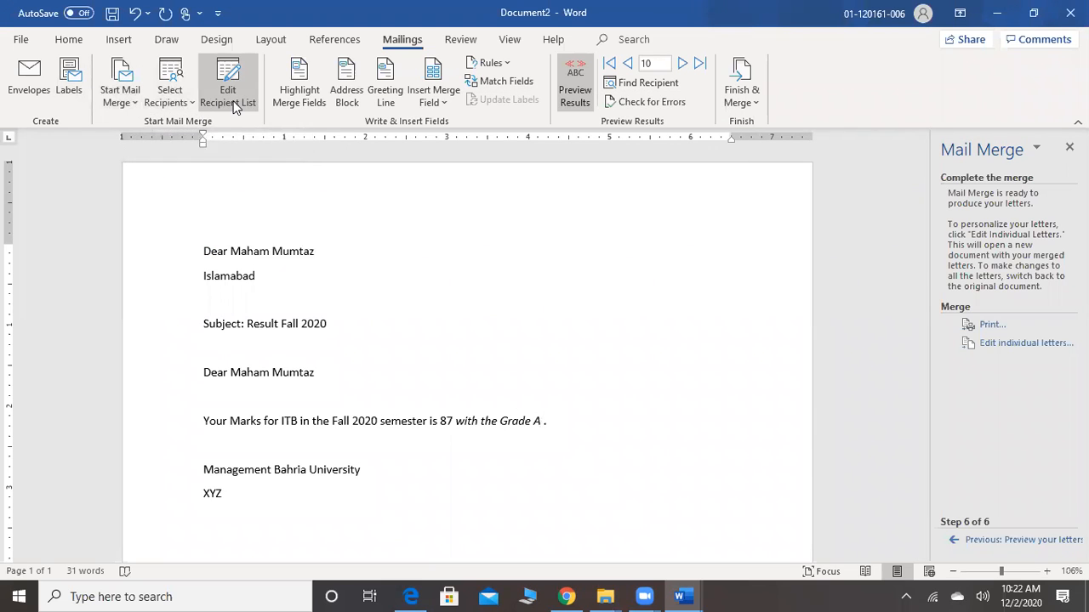
Switch merge field highlighting on and off to inspect which parts of the letter are merge fields
left_click(308, 105)
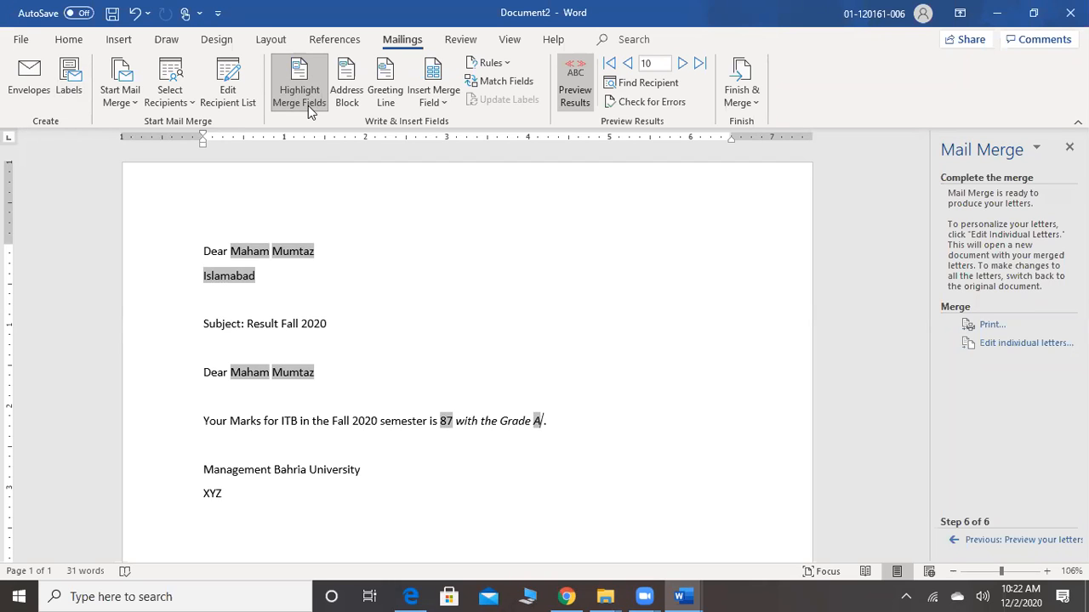
left_click(308, 105)
left_click(308, 106)
left_click(307, 106)
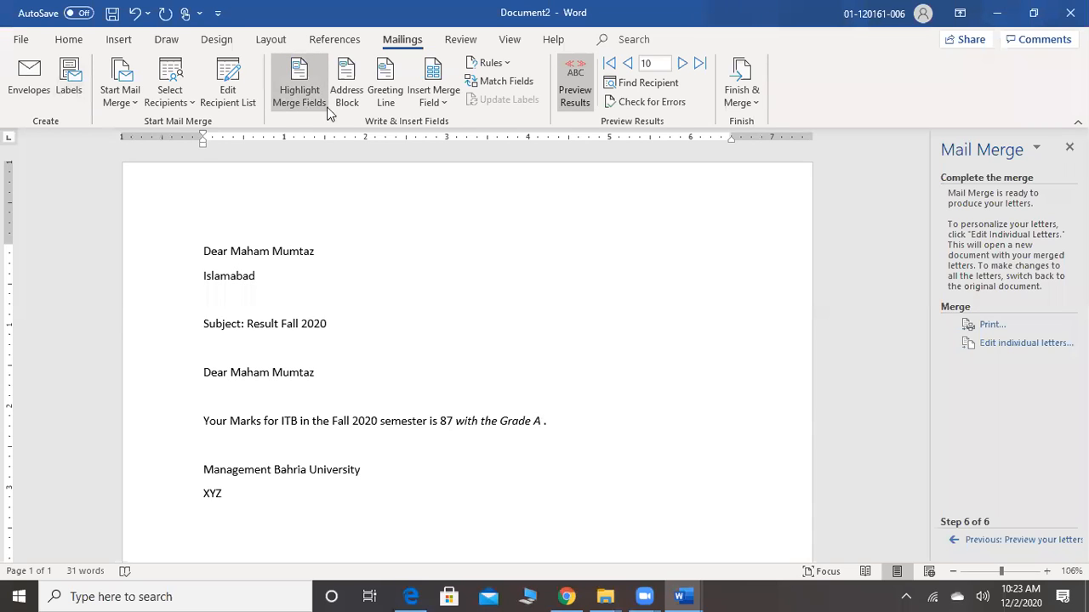
Examine the address block options, stepping the preview back to recipient 7, and leave without inserting a block
left_click(354, 113)
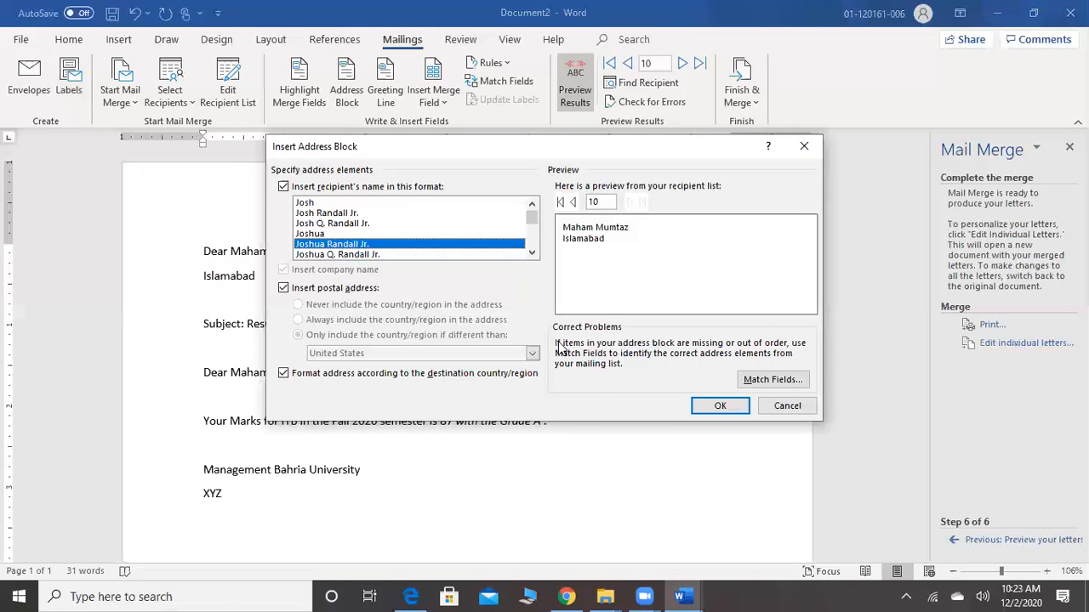
left_click(572, 204)
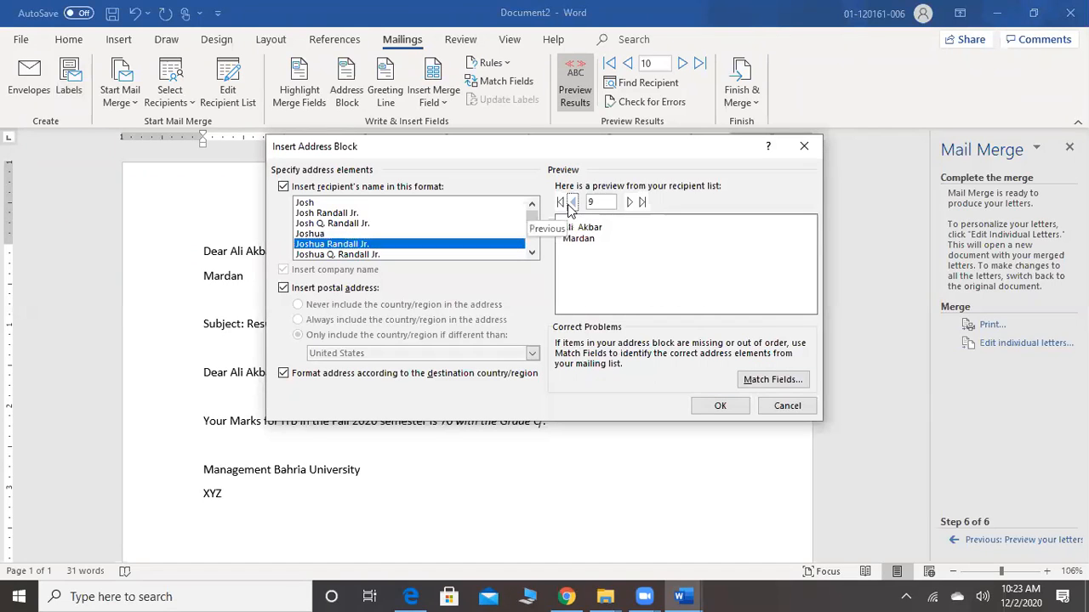
left_click(572, 204)
left_click(572, 204)
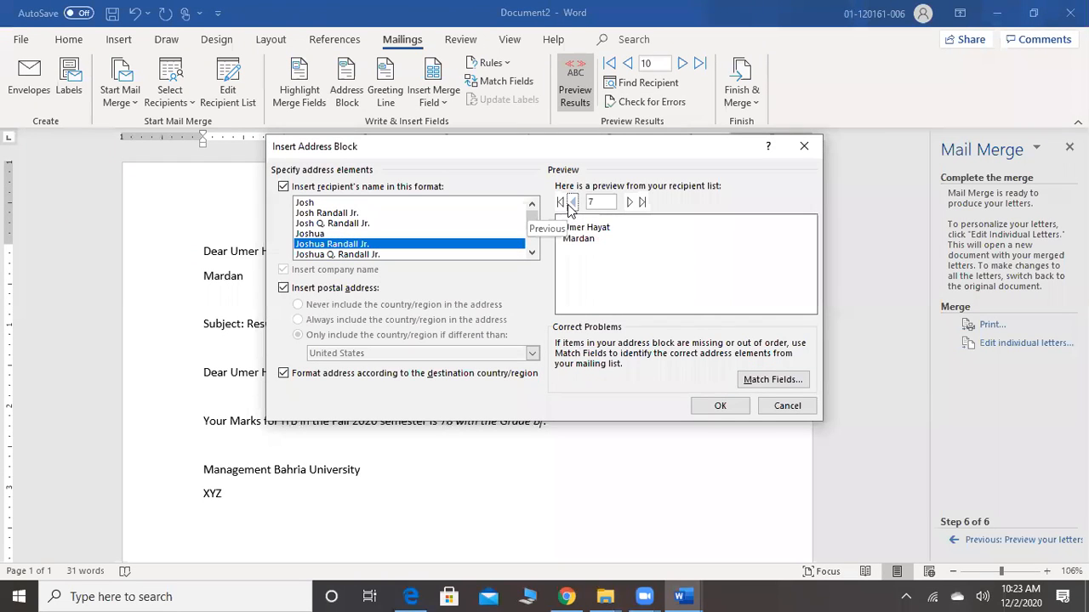
left_click(789, 406)
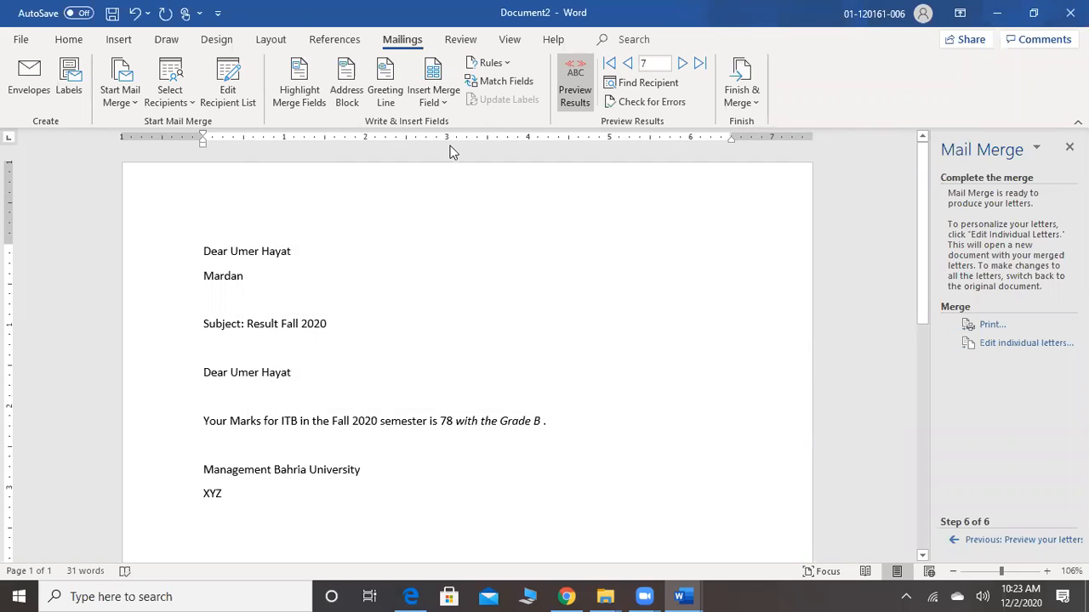
Insert a default "Dear" greeting line after the grade field in the marks sentence, and remove it again
left_click(387, 94)
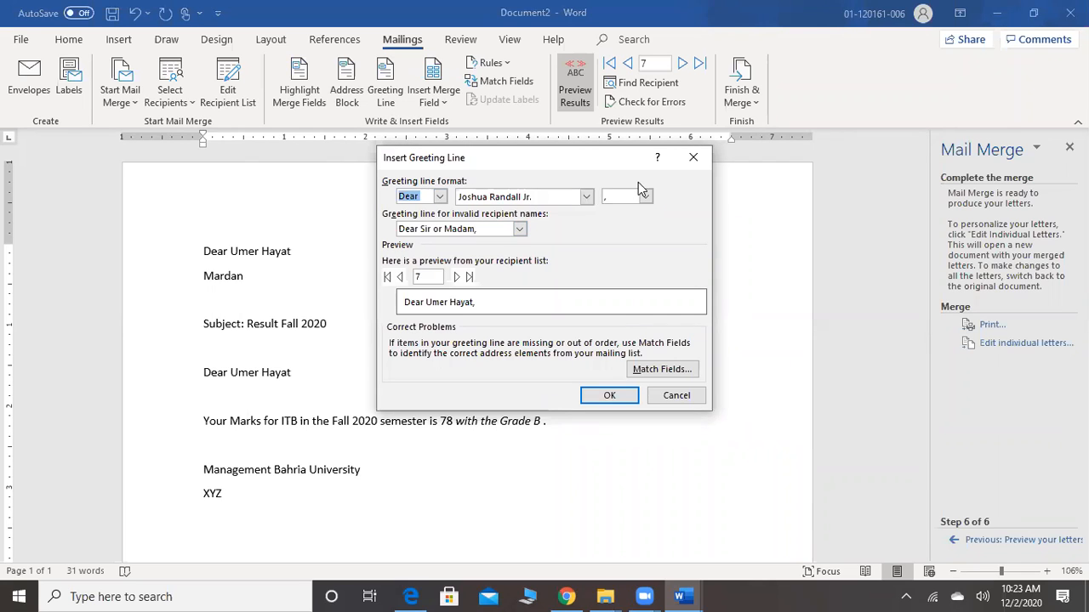
left_click(609, 396)
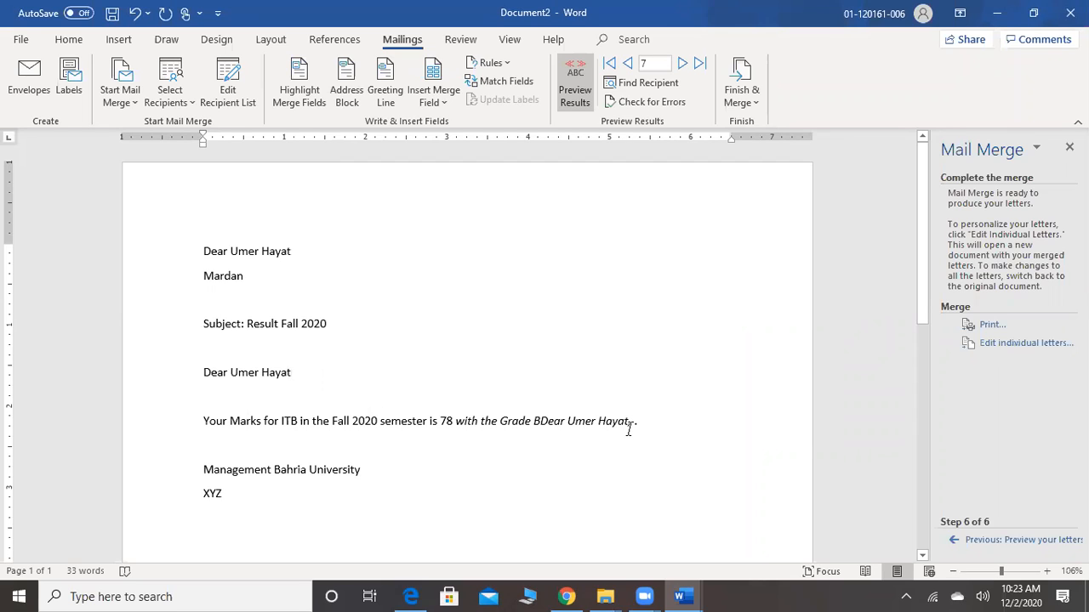
left_click(539, 423)
key("Delete")
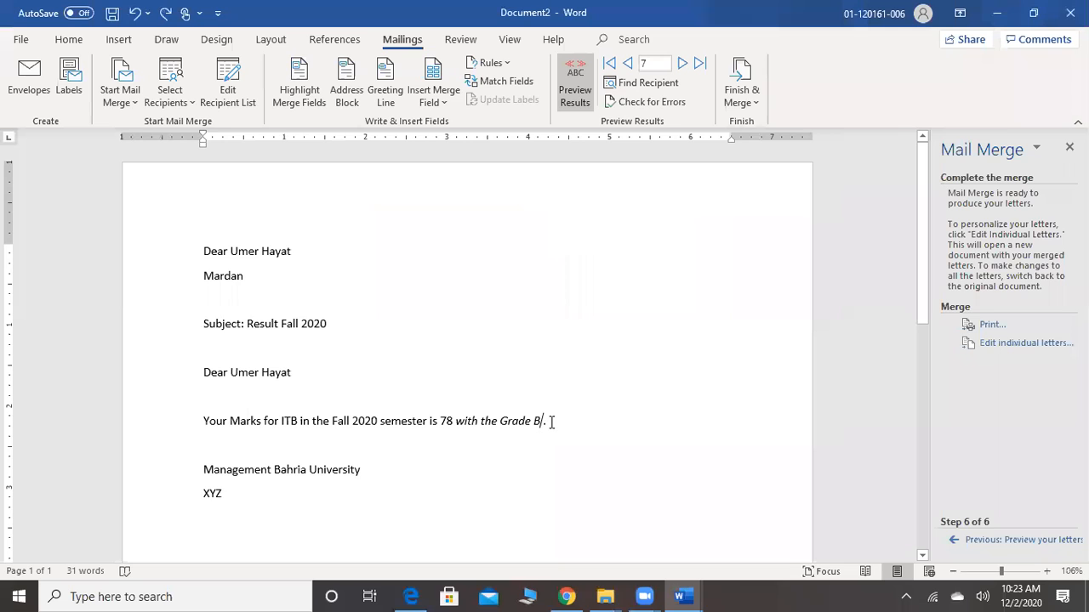
Insert a default greeting line at the end of the salutation below the subject, and undo the insertion
left_click(301, 371)
left_click(382, 95)
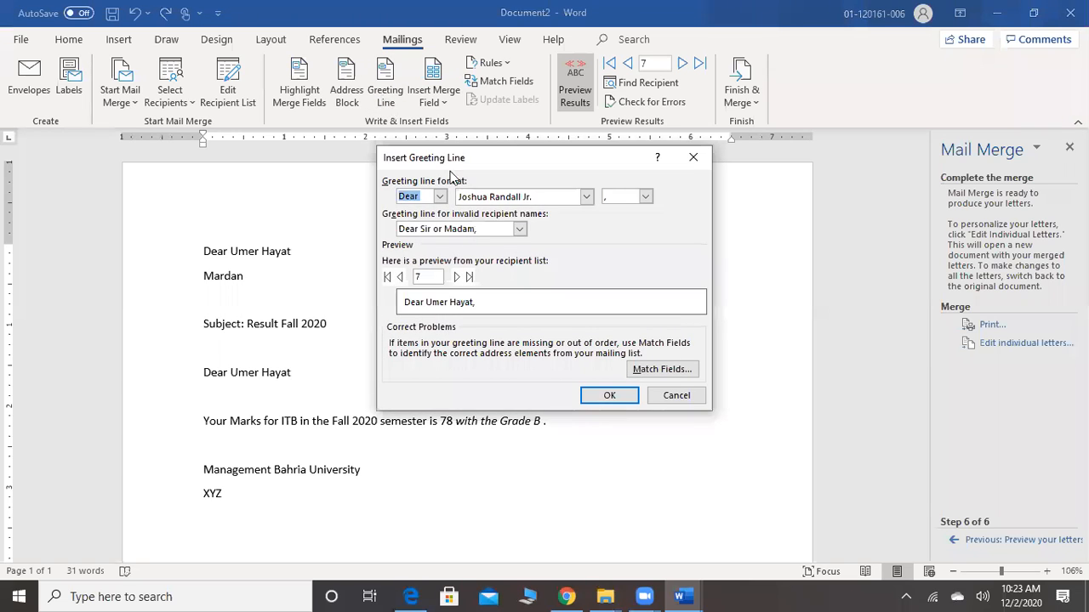
left_click(605, 399)
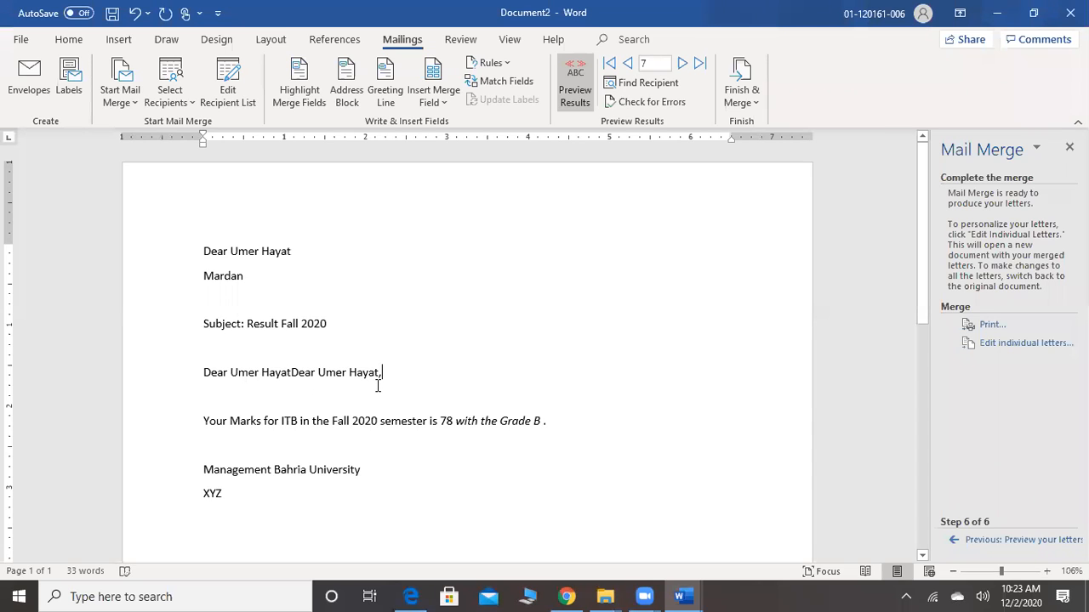
key("ctrl+z")
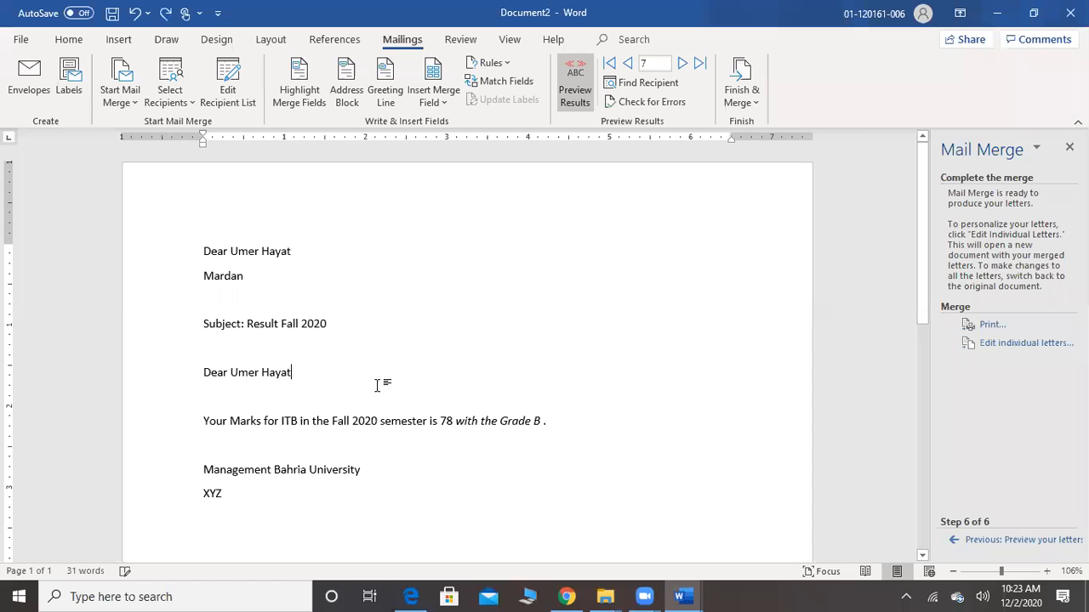
left_click(443, 105)
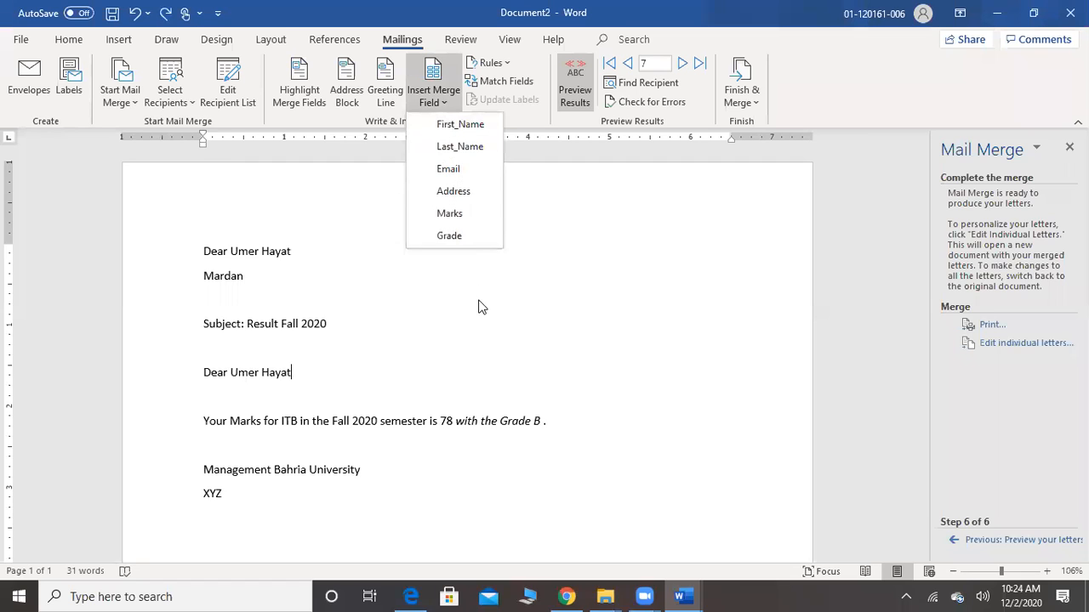
left_click(456, 312)
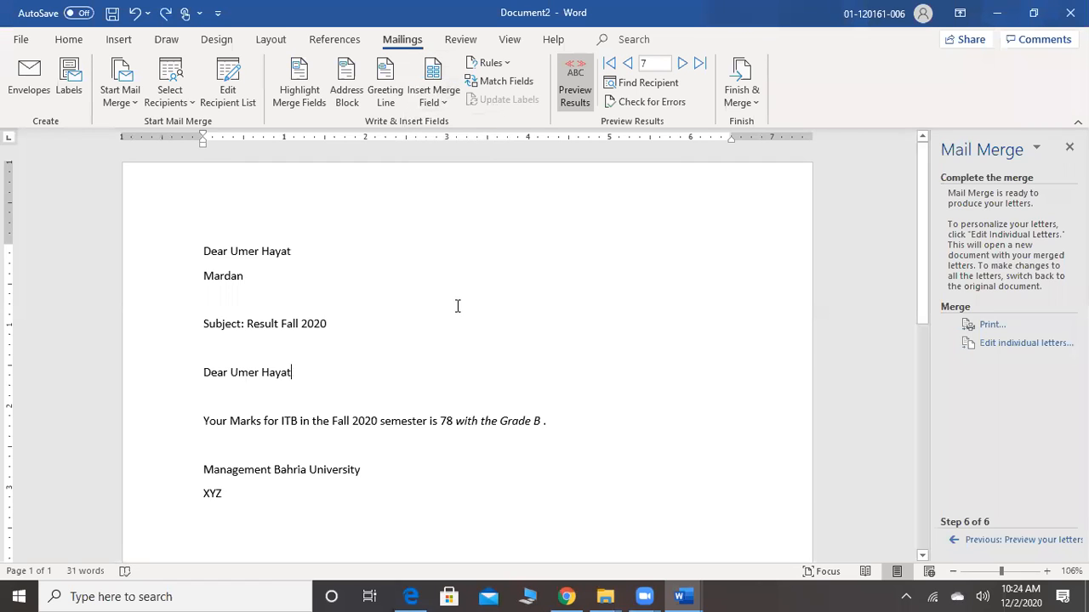
left_click(503, 68)
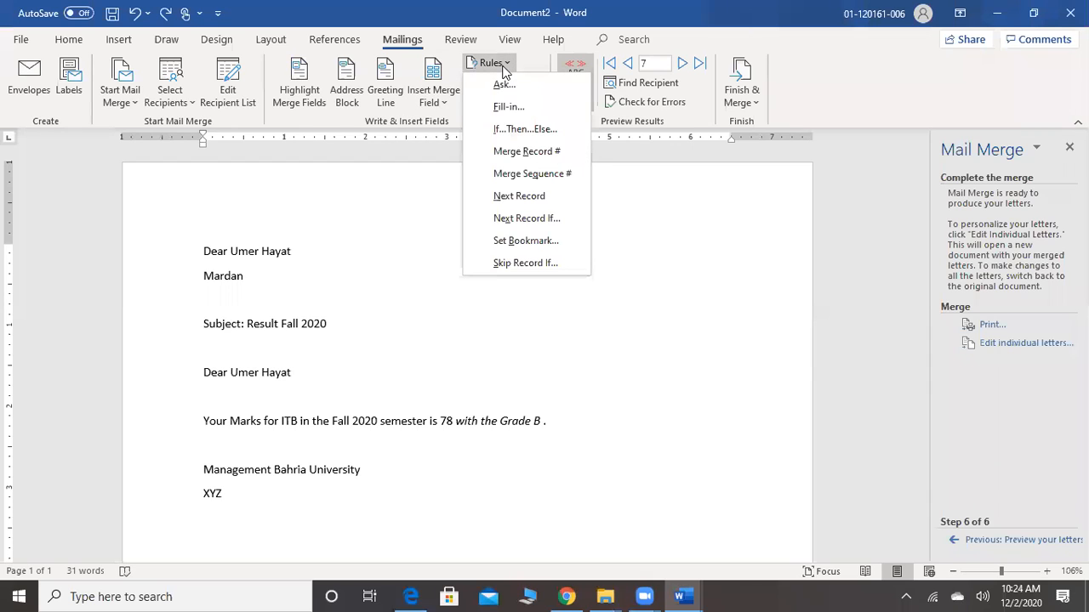
left_click(432, 249)
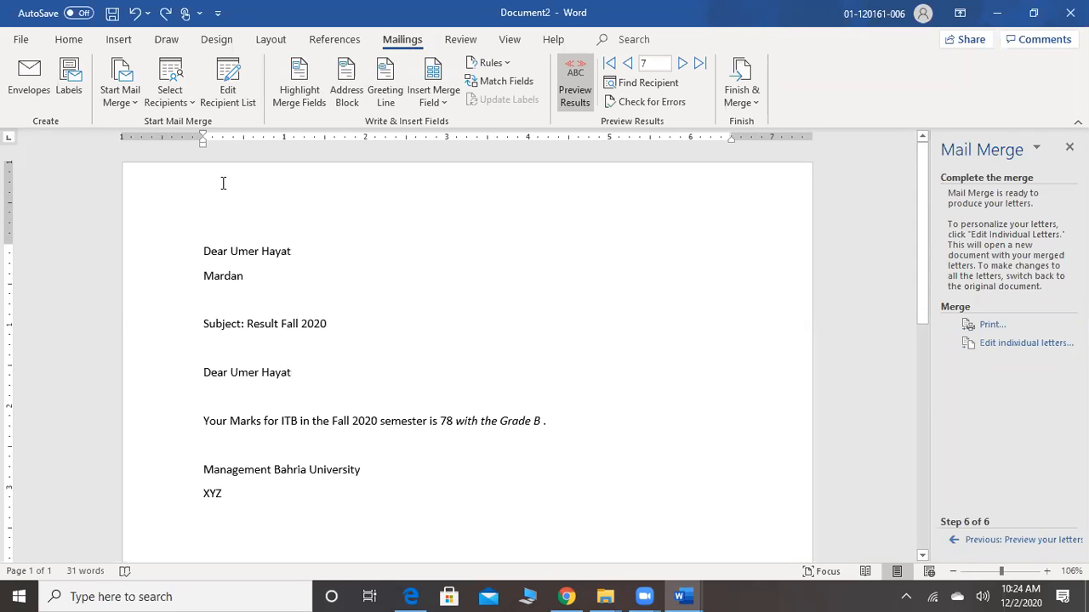
left_click(132, 103)
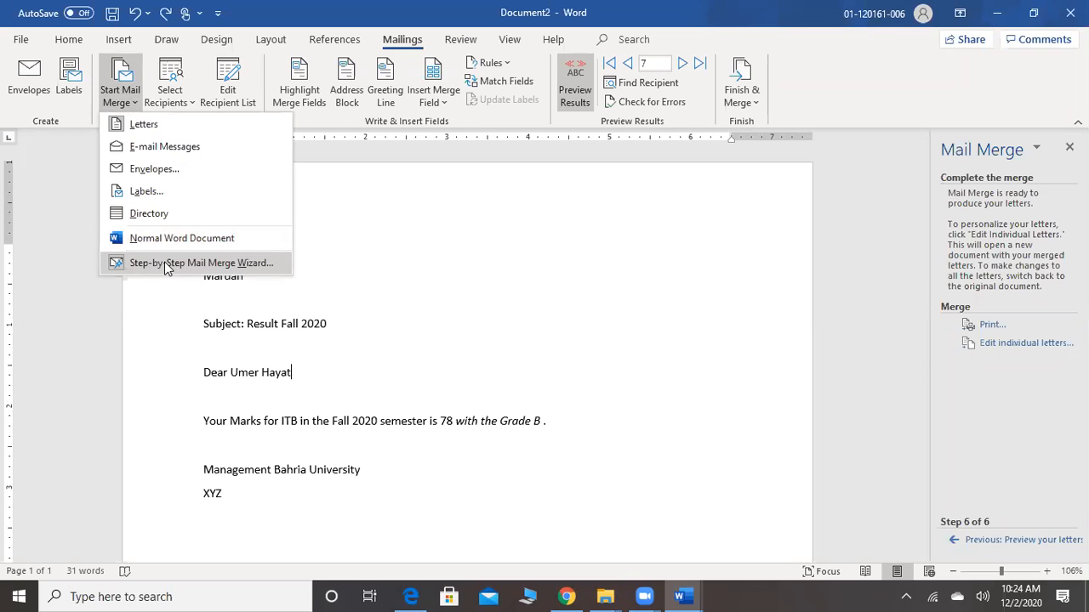
left_click(459, 349)
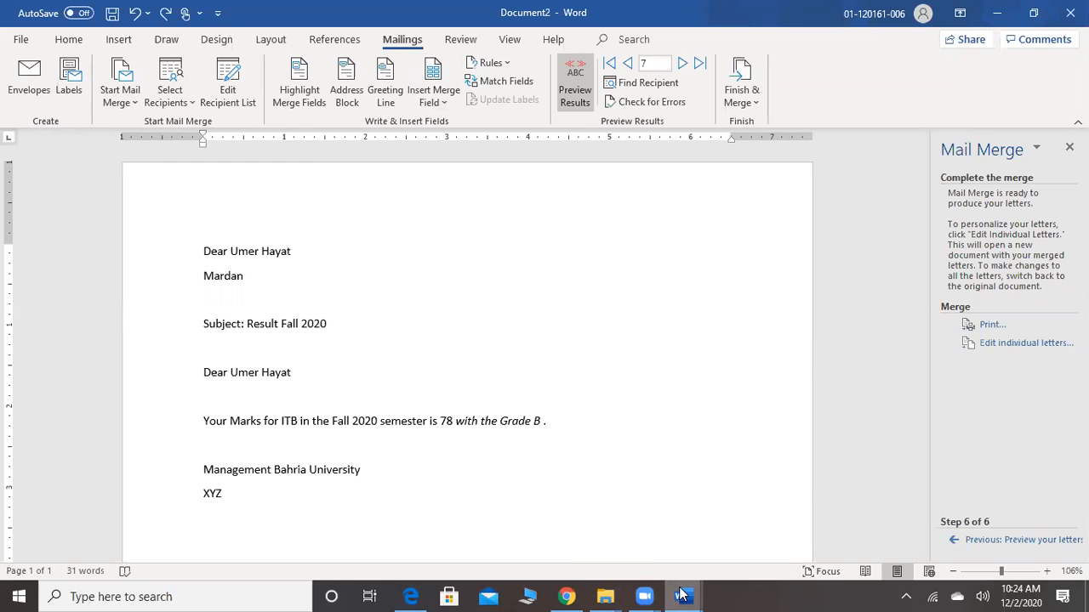
Check the topics listed after Mail Merge in the MS Word Part 2 document and return to the letter in Document2
mouse_move(681, 596)
left_click(683, 544)
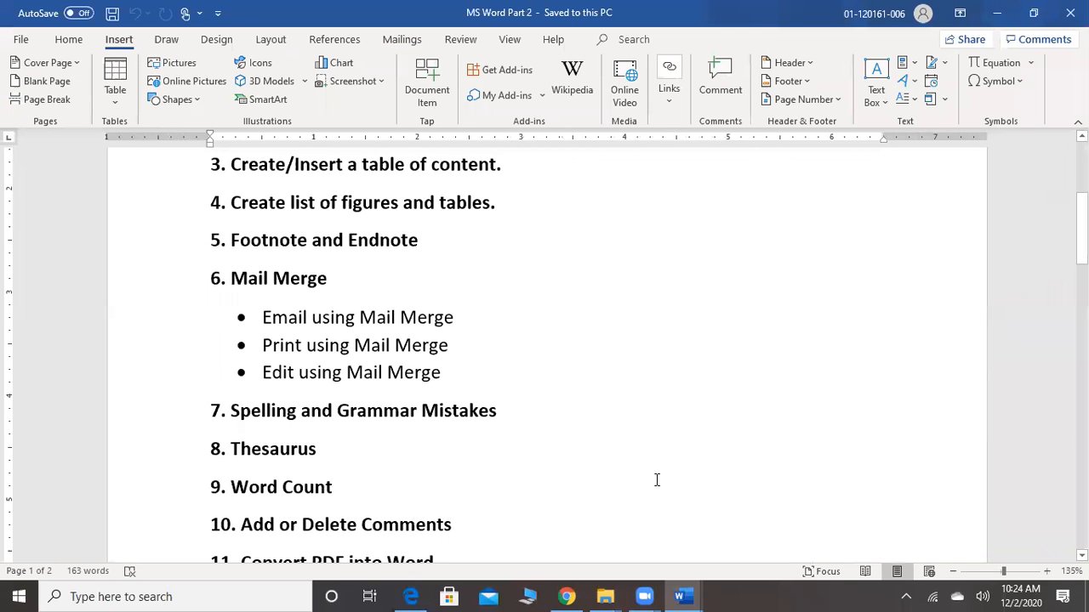
left_click(367, 502)
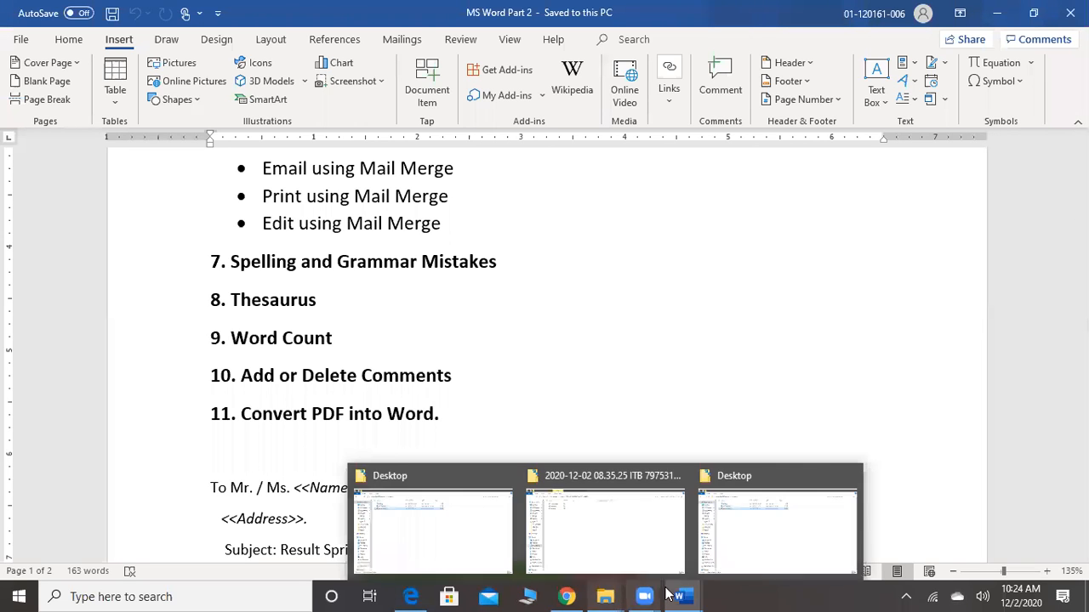
mouse_move(680, 595)
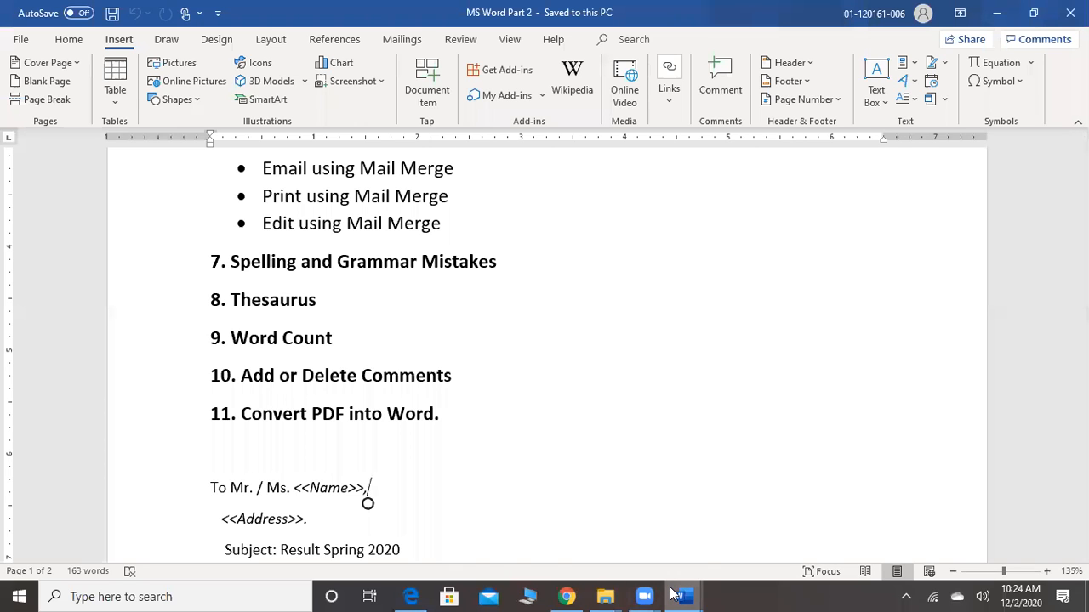
mouse_move(834, 557)
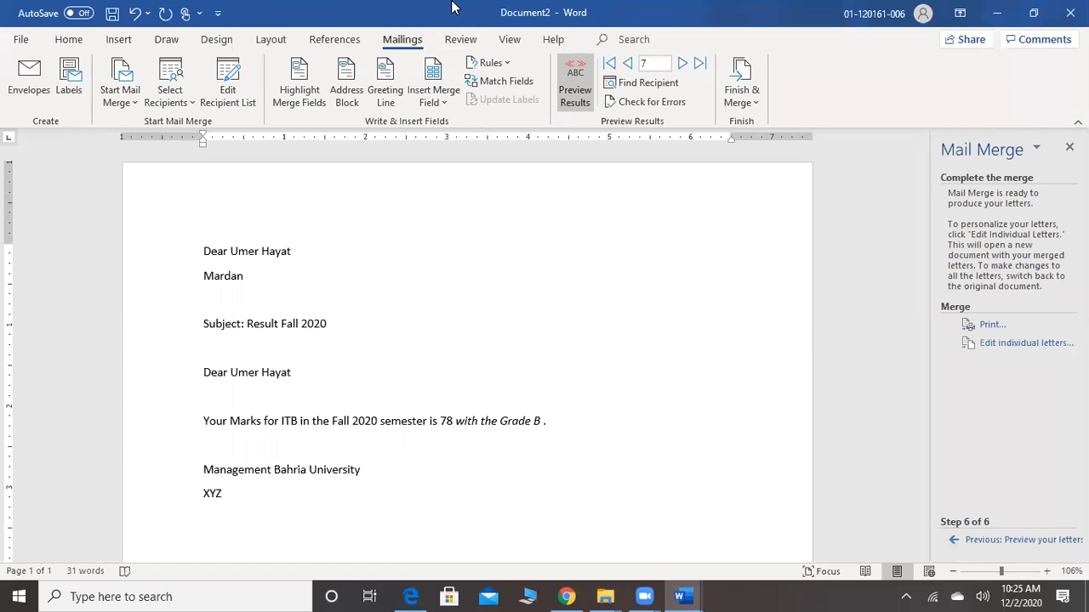
Run a spelling and grammar check on the mail merge letter
left_click(461, 41)
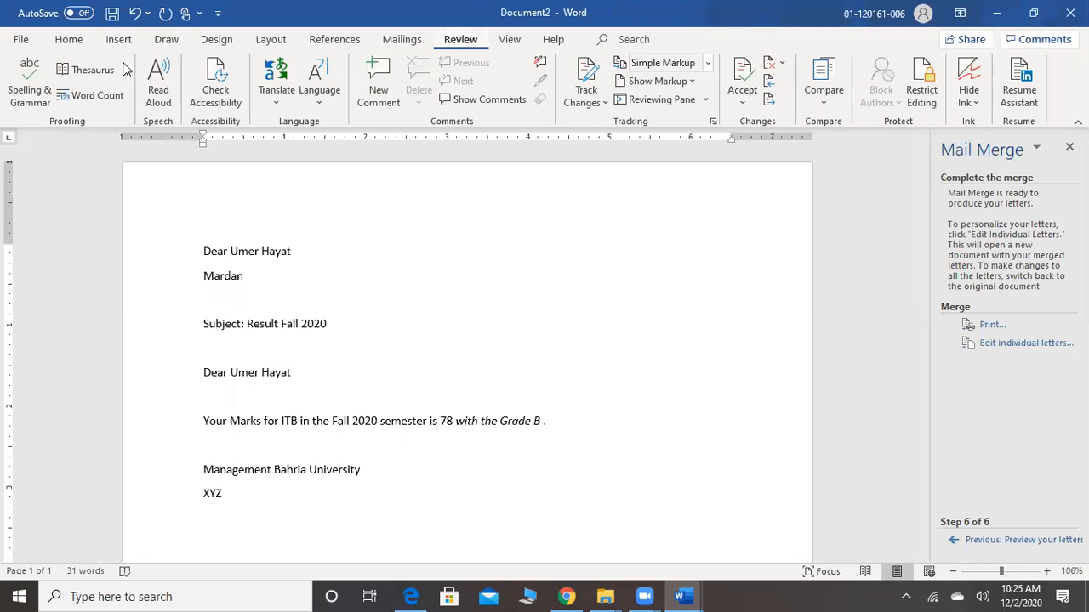
left_click(26, 85)
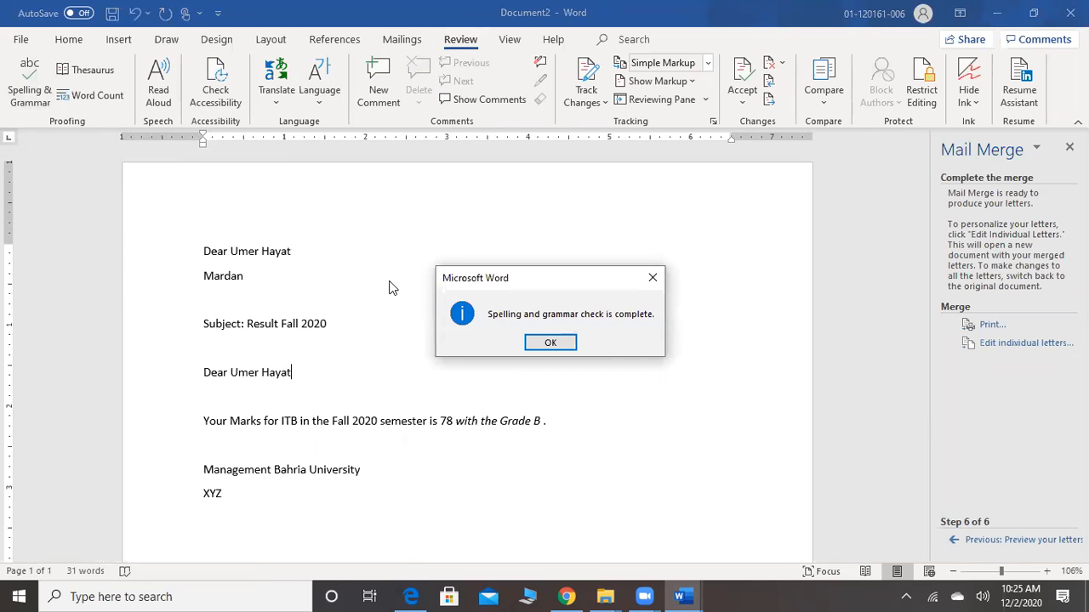
left_click(548, 342)
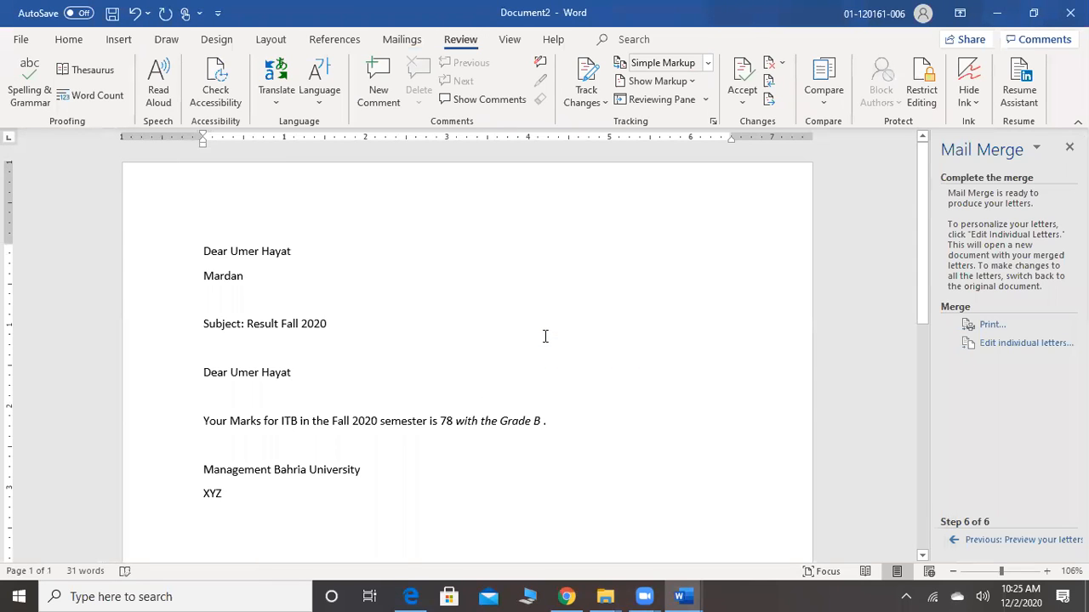
scroll(545, 336, "down", 5)
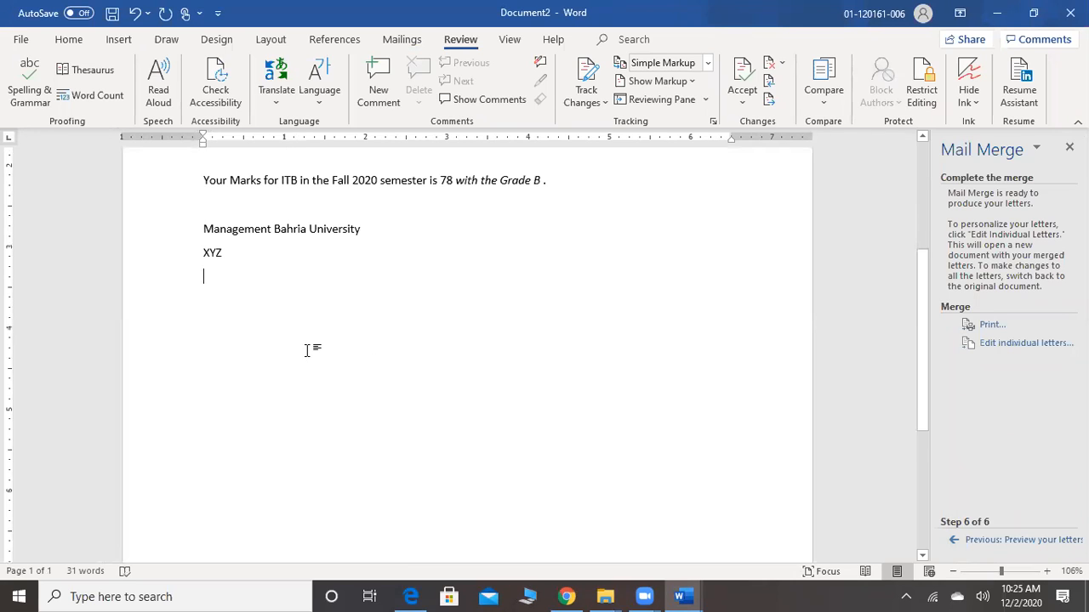
Add the deliberately misspelled line "Thiss iss nott correcet" below XYZ, leaving a blank line between them
key("Return")
type("t")
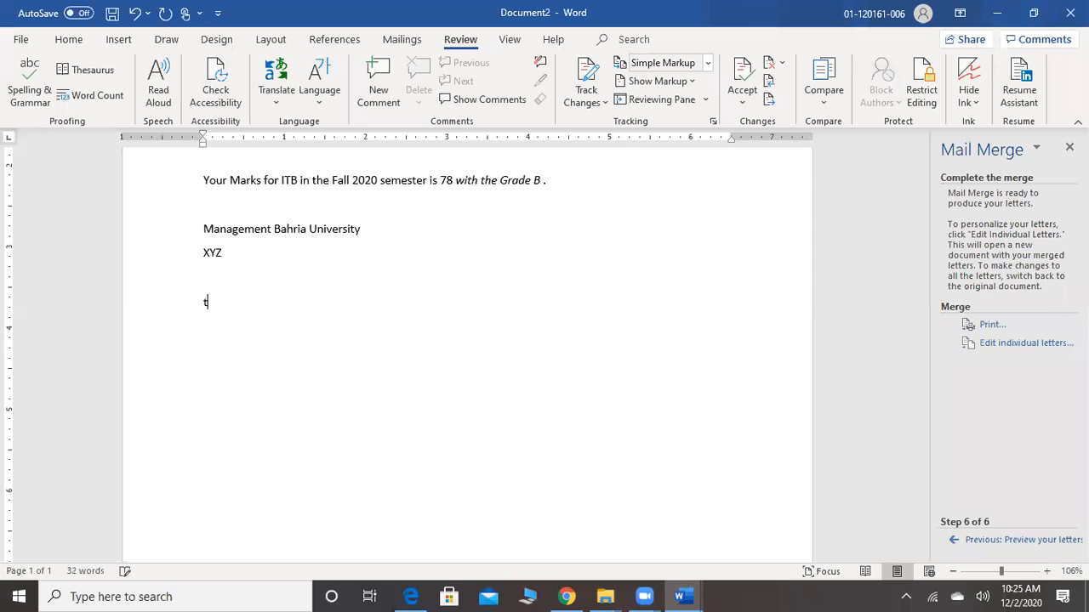
key("BackSpace")
type("THSI")
key("BackSpace")
key("BackSpace")
key("BackSpace")
type("his")
key("BackSpace")
type("is")
type("ss")
key("BackSpace")
key("BackSpace")
key("BackSpace")
type("ss ")
type("iss n")
type("oo")
type("t")
key("BackSpace")
key("BackSpace")
type("t")
key("BackSpace")
key("BackSpace")
type("tt corr")
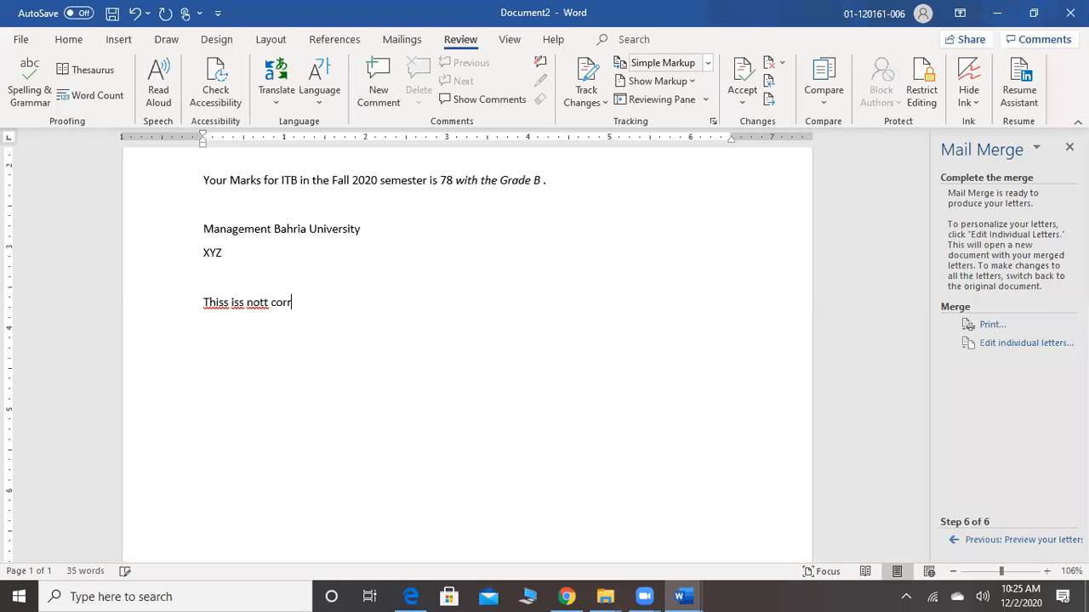
type("ecet")
Run the spelling and grammar check and accept the suggestions "This", "is", "not" and "correct" for the misspelled line
scroll(307, 351, "up", 5)
scroll(307, 350, "up", 2)
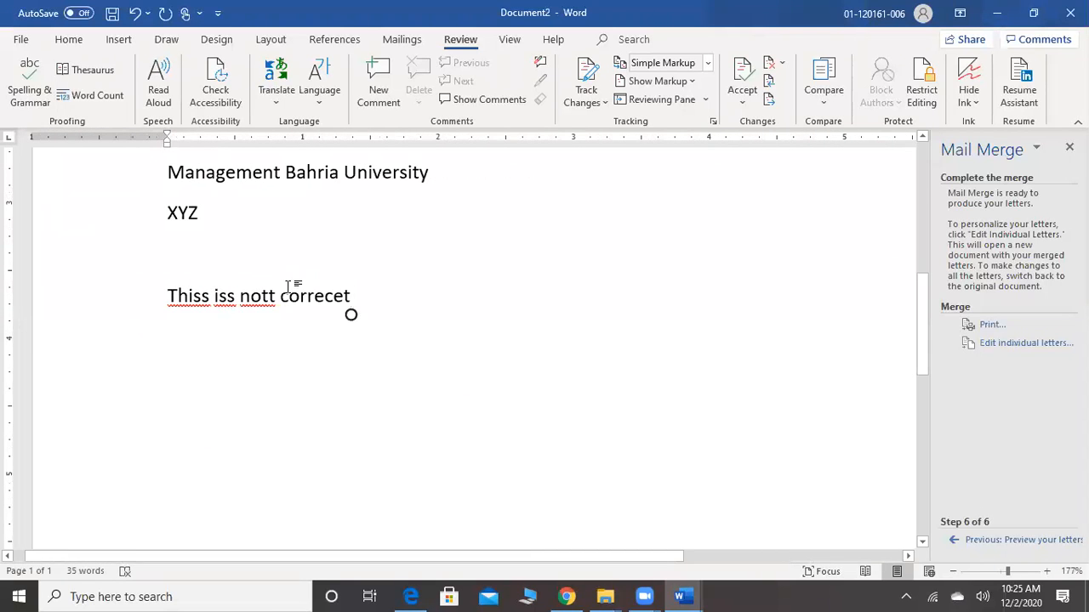
left_click(29, 96)
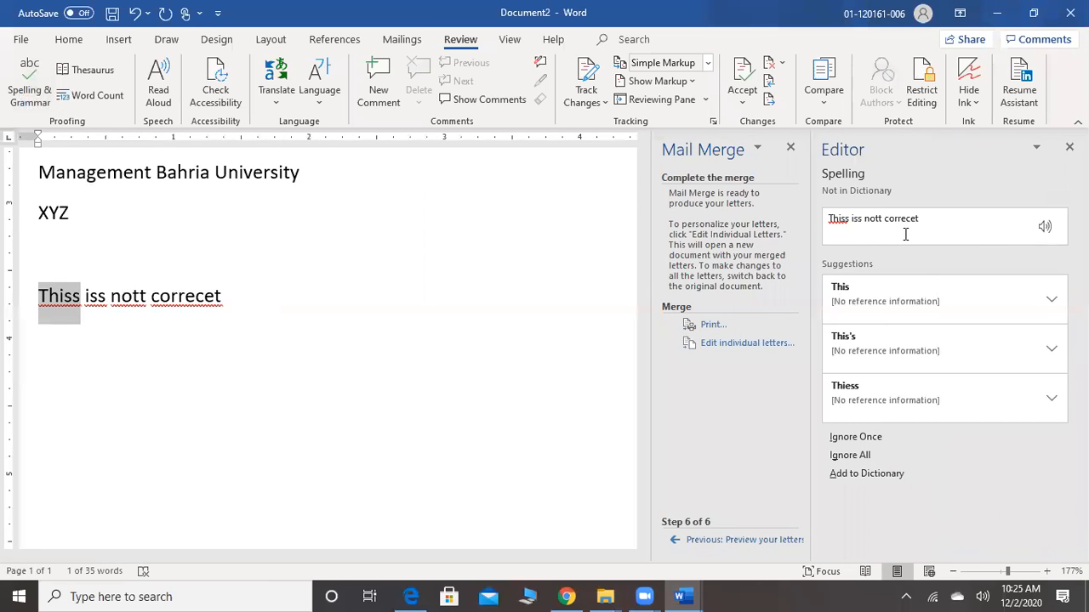
left_click(865, 306)
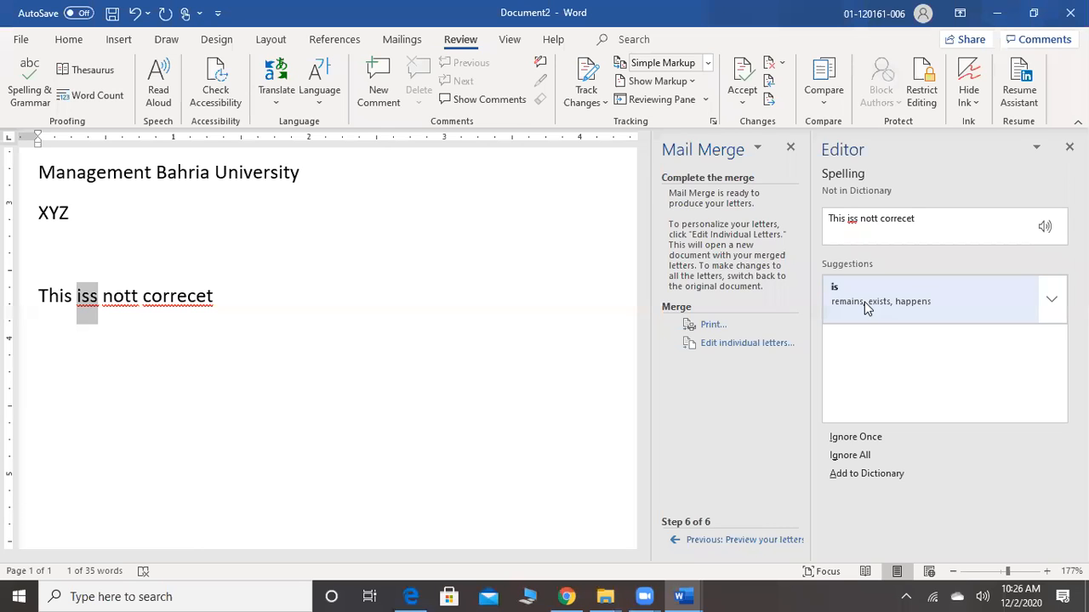
left_click(866, 306)
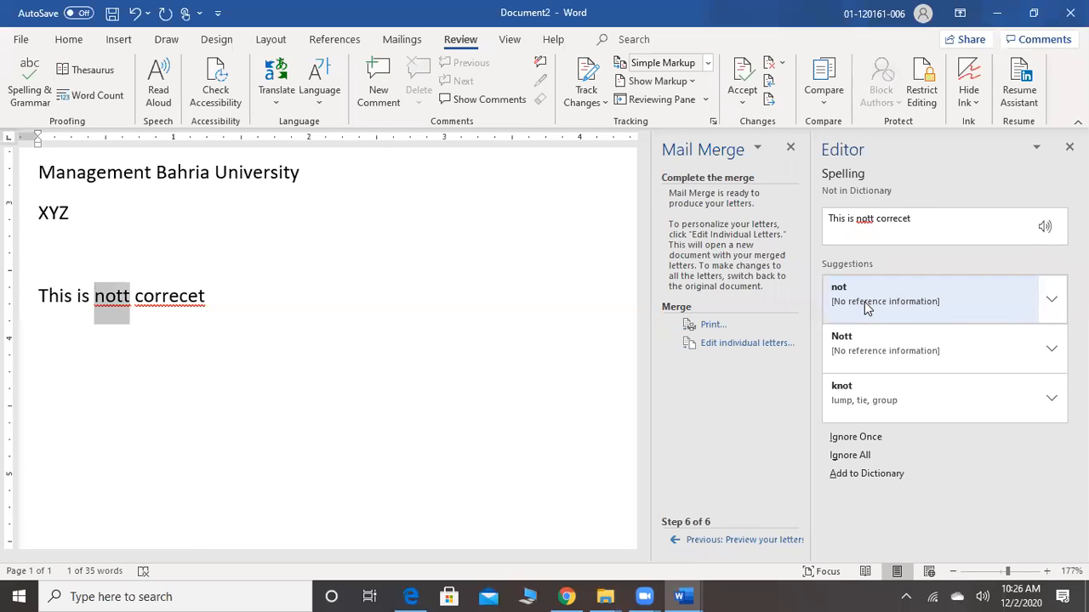
left_click(865, 306)
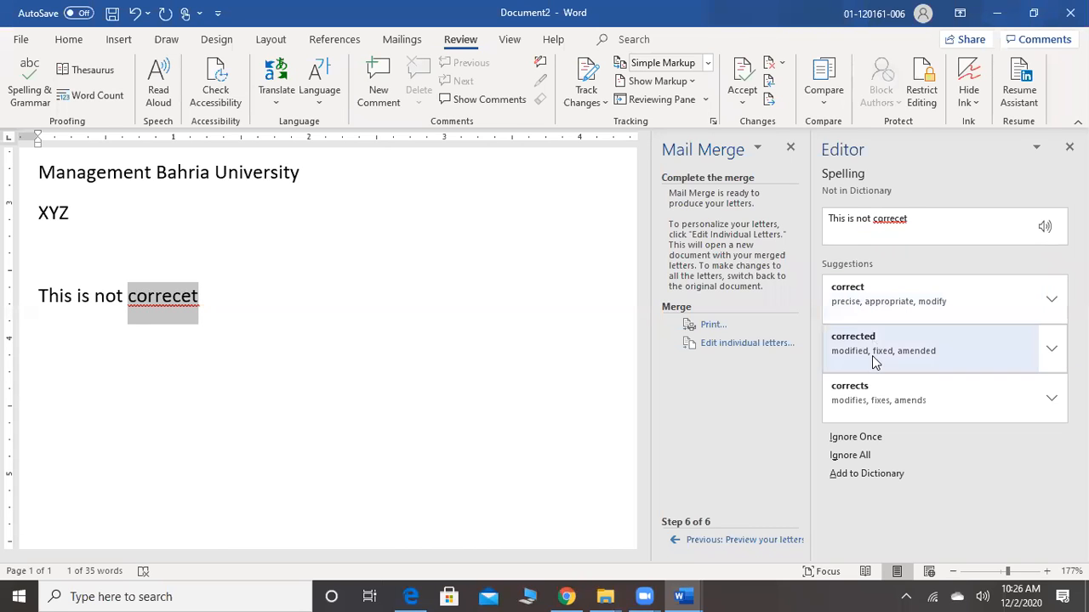
left_click(880, 294)
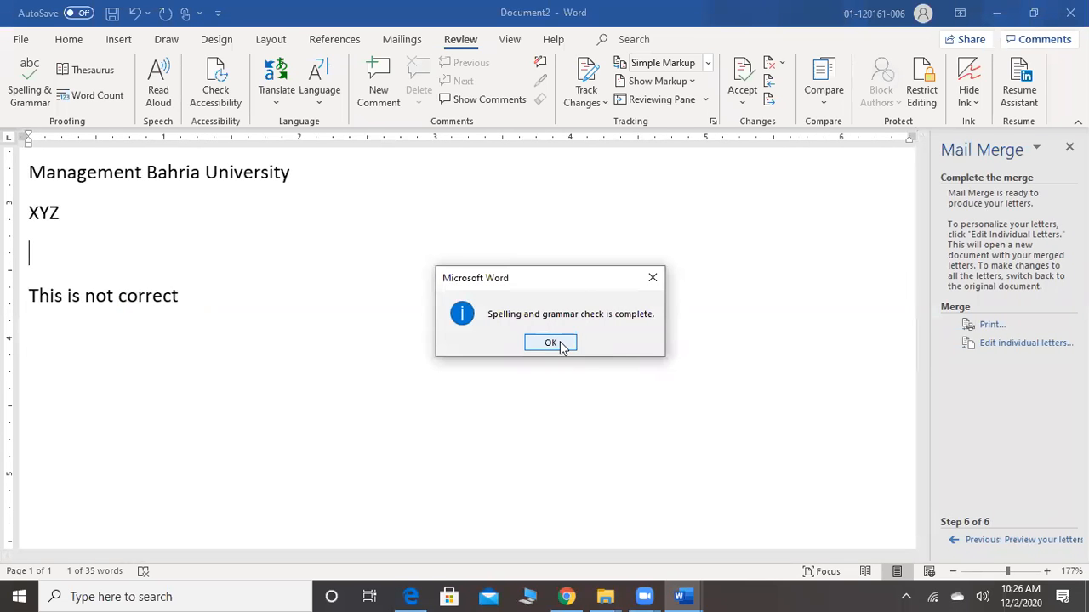
left_click(550, 343)
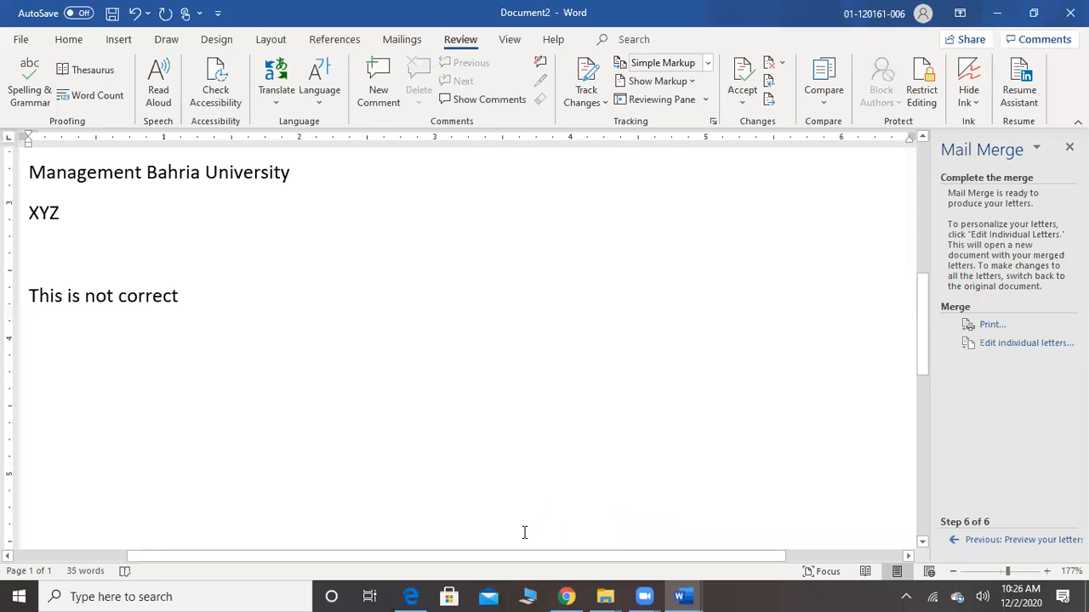
Copy the topic word "Thesaurus" from the MS Word Part 2 document and search Google in Chrome for "Thesaurus pronounciation"
mouse_move(680, 595)
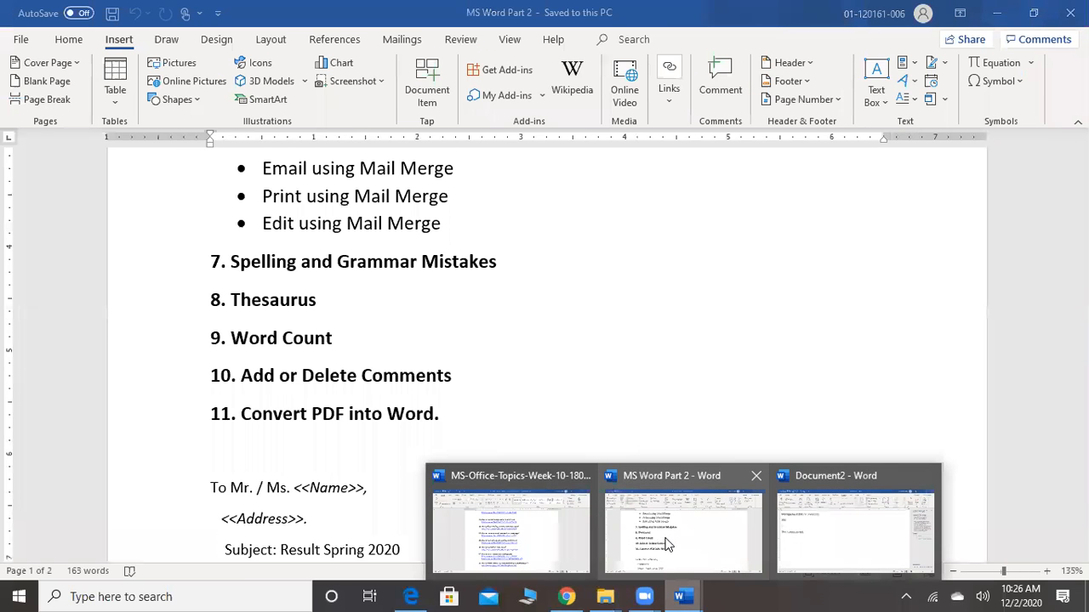
left_click(668, 544)
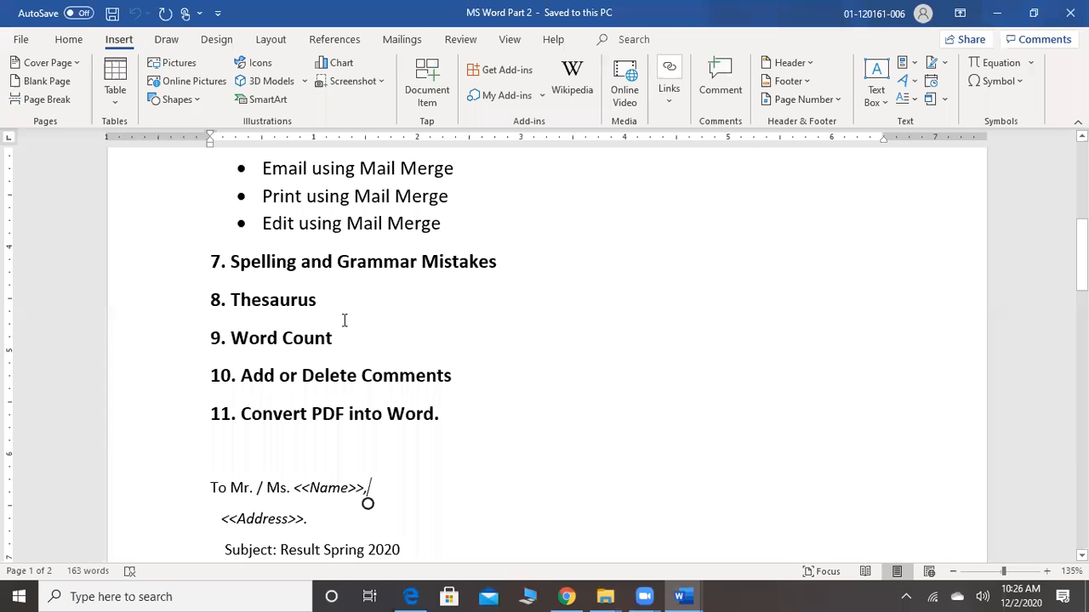
left_click_drag(317, 302, 232, 303)
key("ctrl+c")
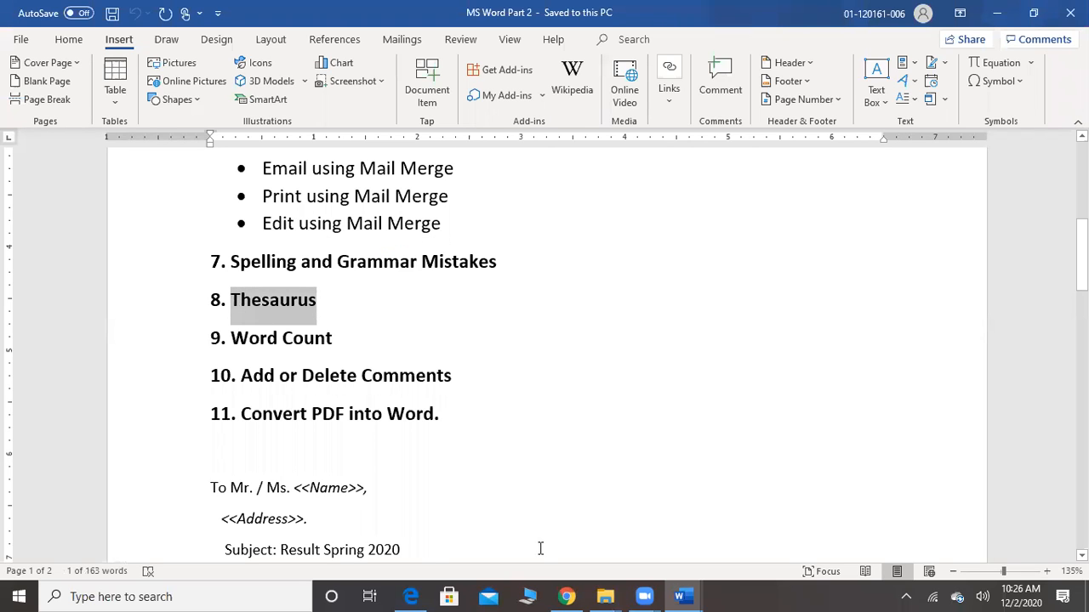
left_click(566, 598)
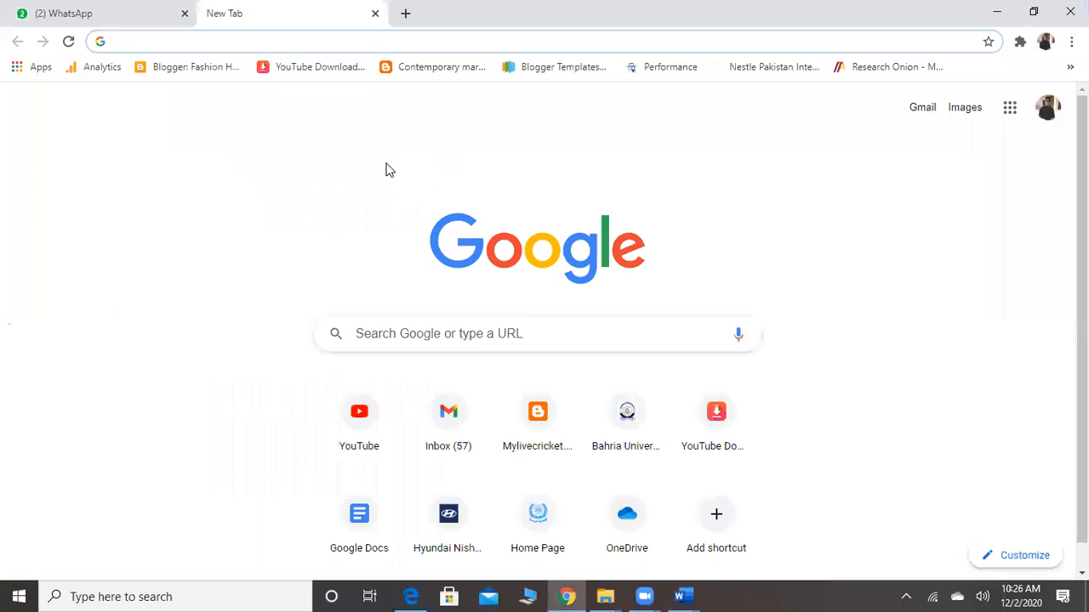
key("ctrl+v")
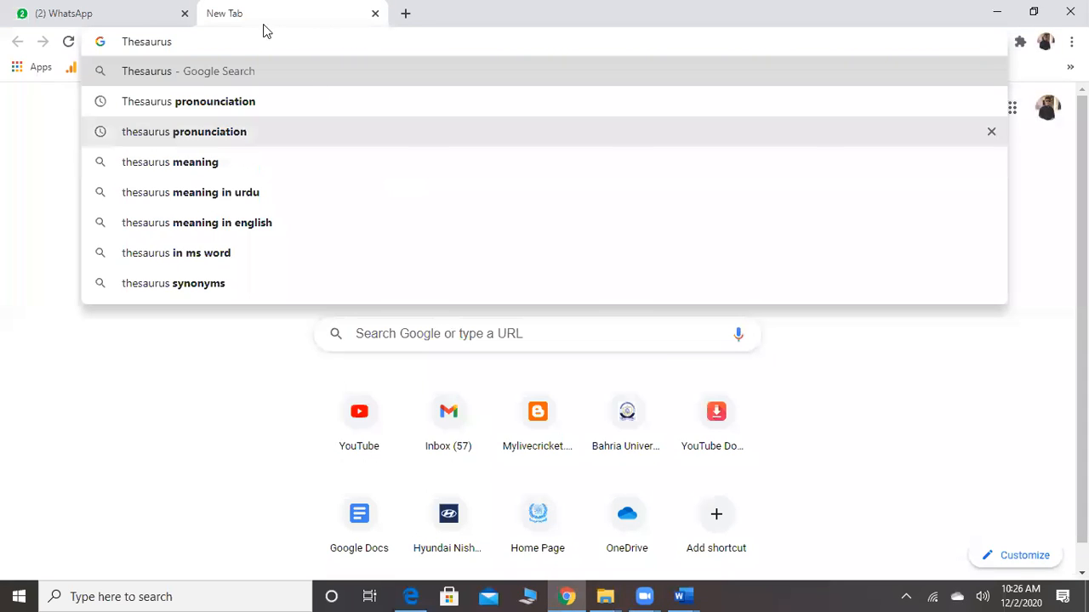
left_click(223, 104)
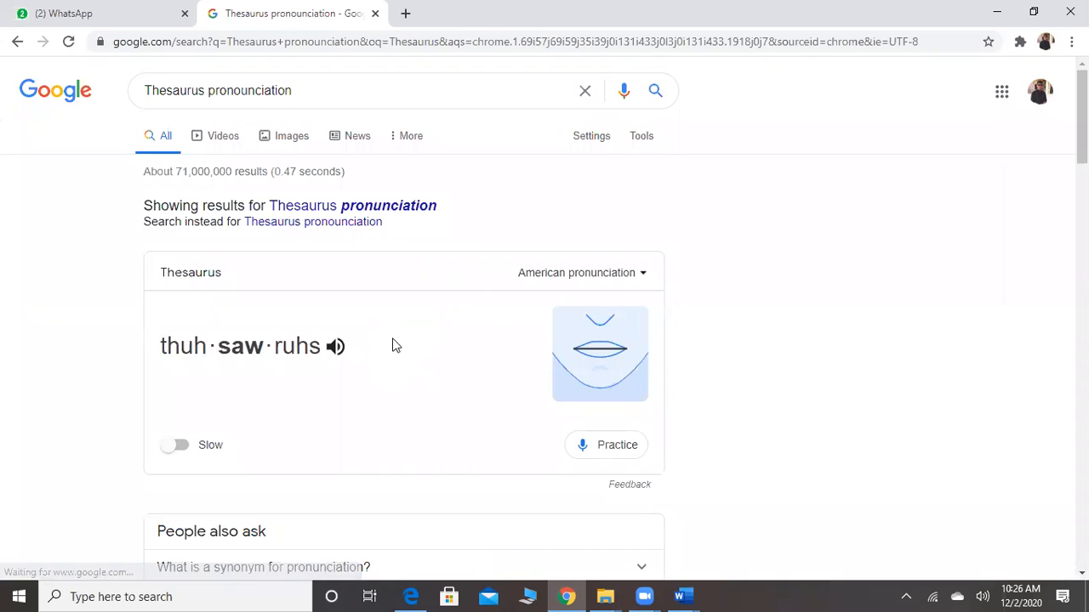
Listen to the American pronunciation of "Thesaurus", then switch to the British pronunciation and play it
left_click(336, 347)
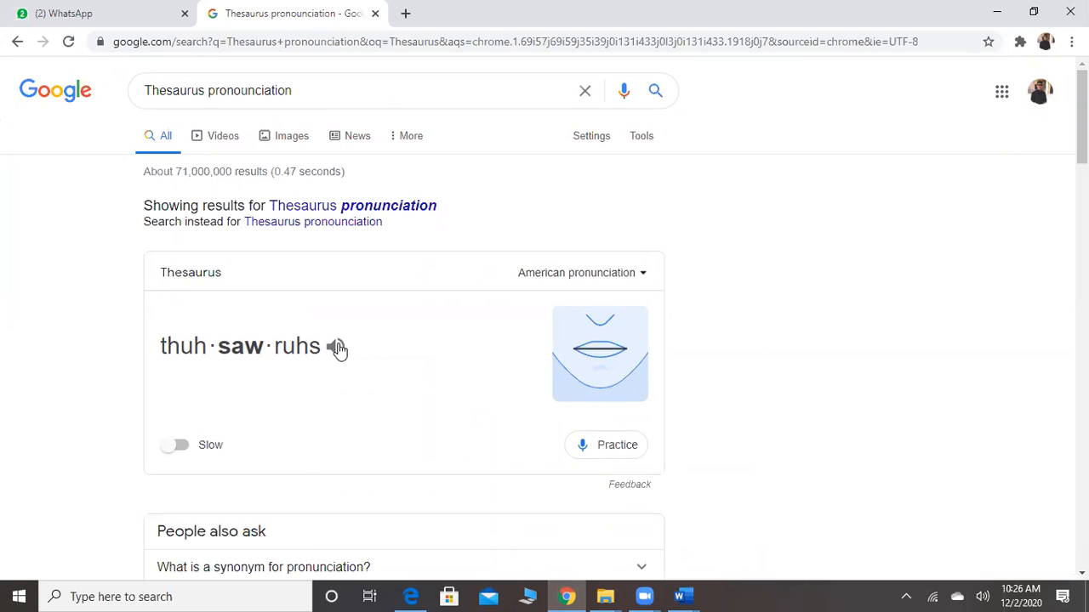
left_click(336, 347)
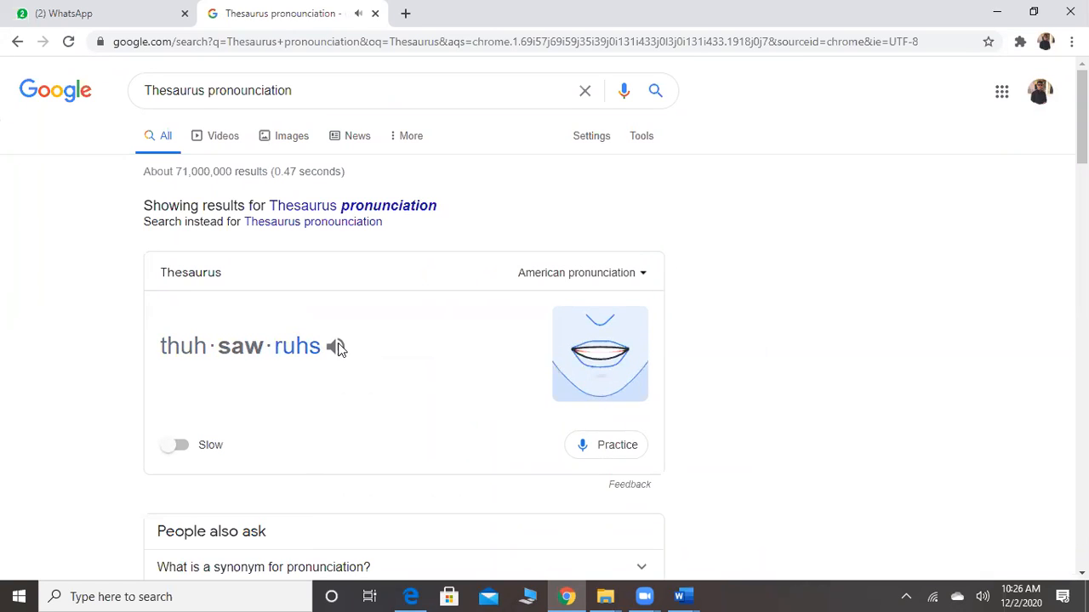
left_click(336, 347)
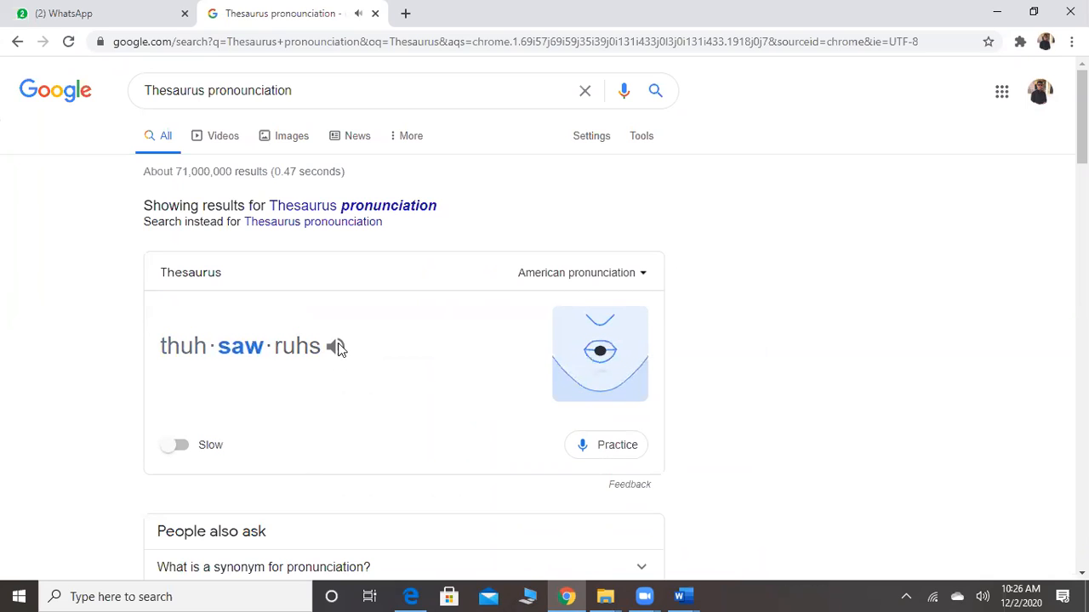
left_click(627, 288)
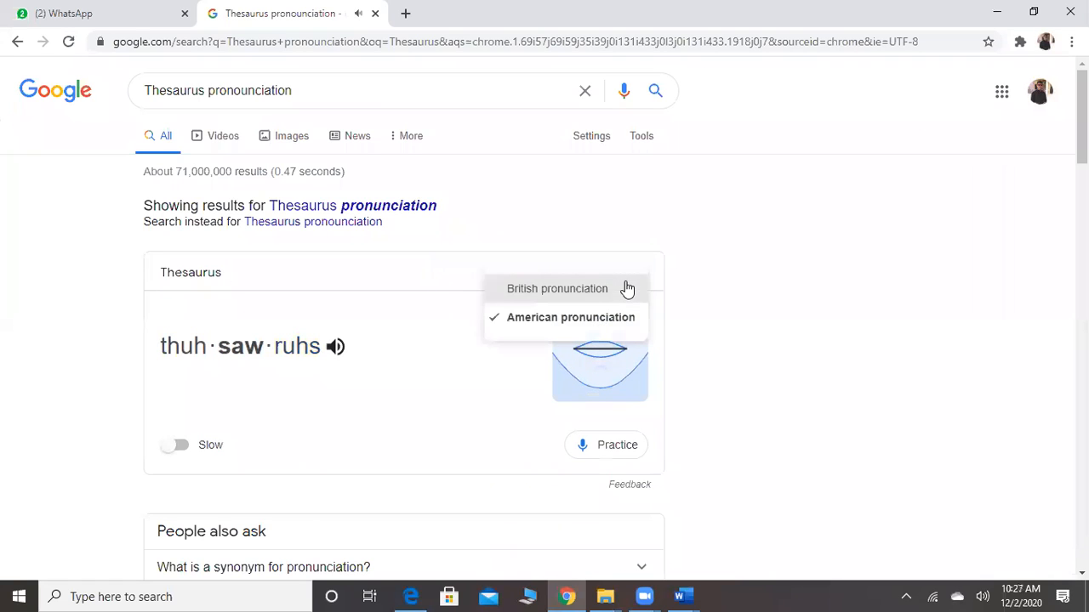
left_click(575, 291)
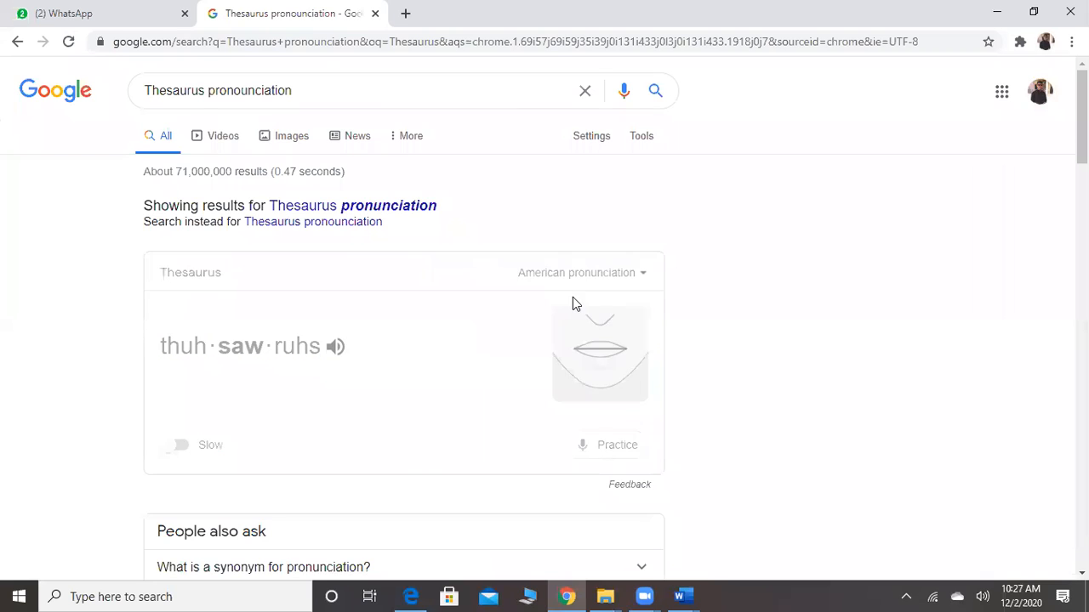
left_click(336, 342)
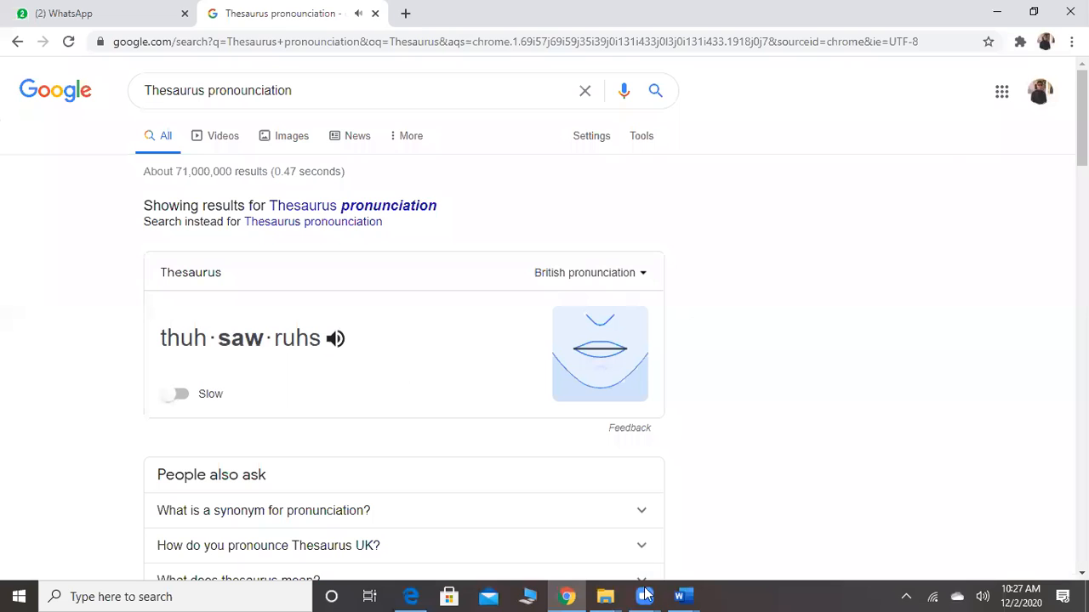
Return to Document2 in Word and add the line "You are looking beautiful today." below "This is not correct"
mouse_move(683, 595)
mouse_move(686, 536)
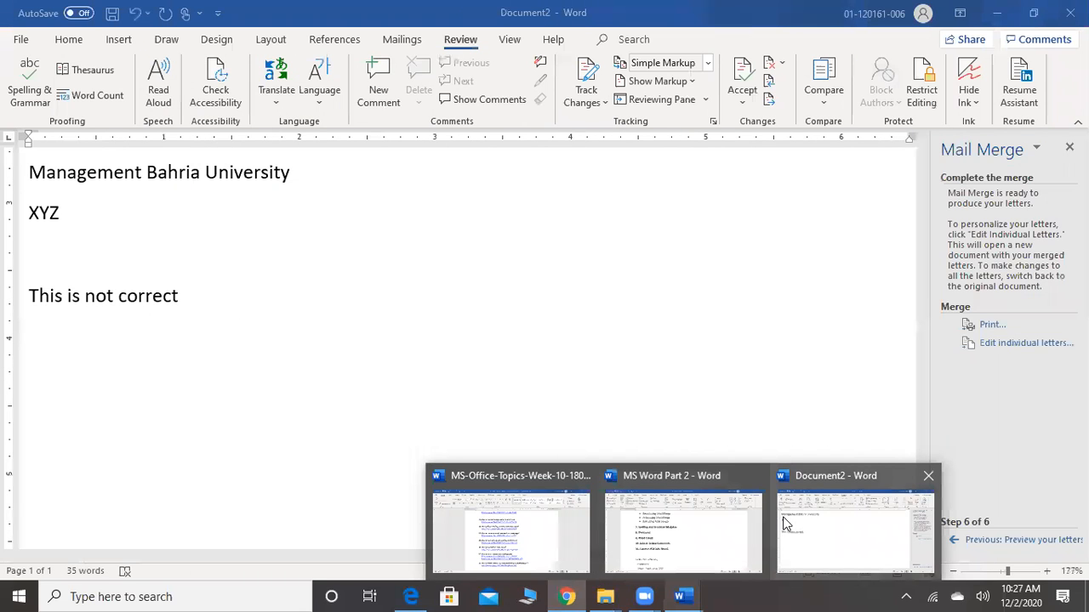
left_click(820, 525)
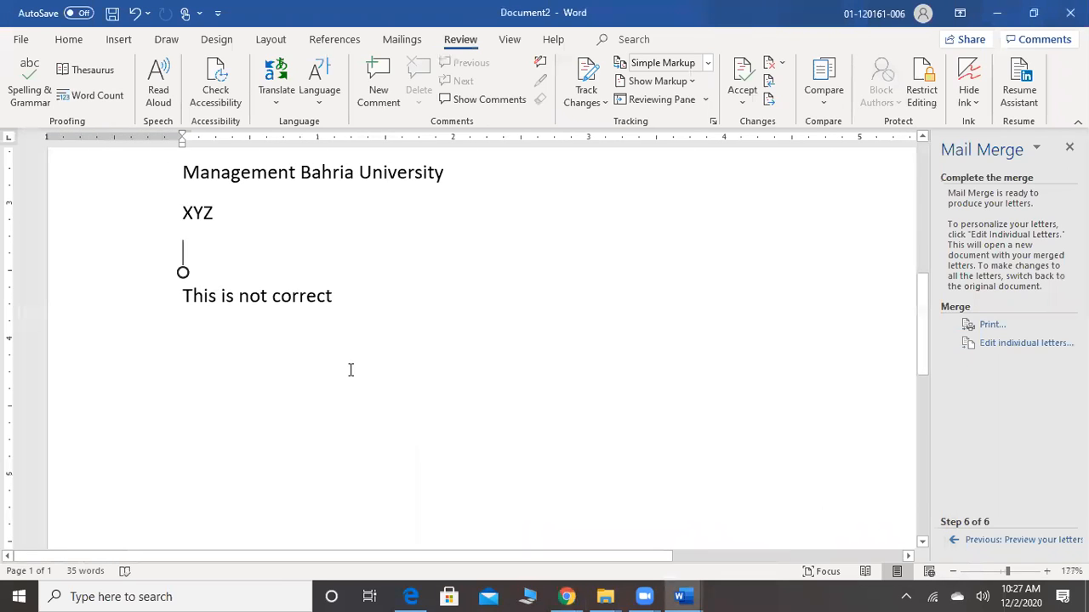
left_click(235, 377)
left_click(380, 320)
key("Return")
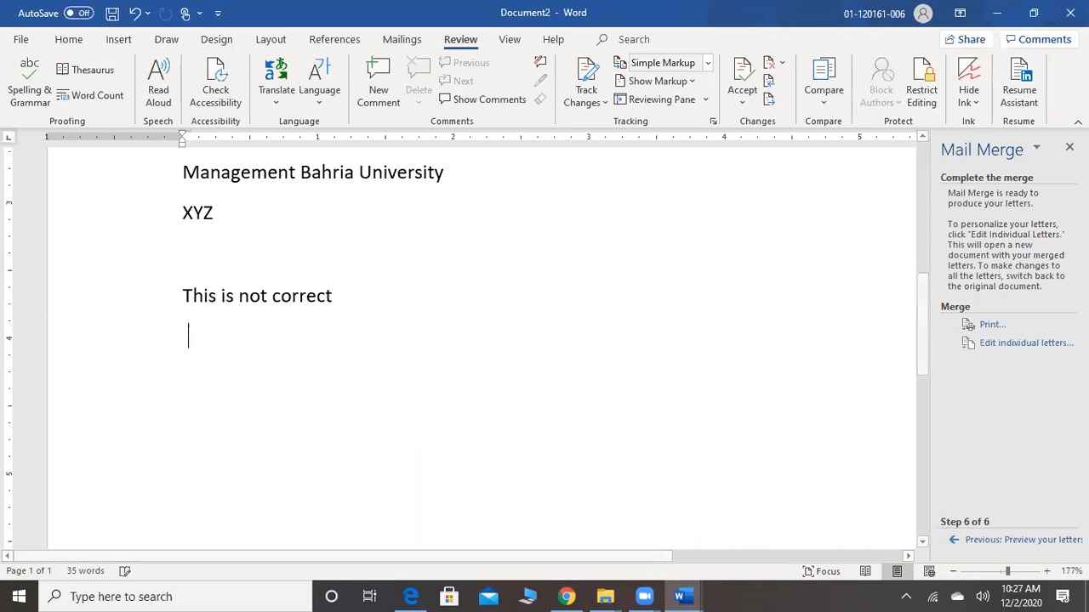
type("You")
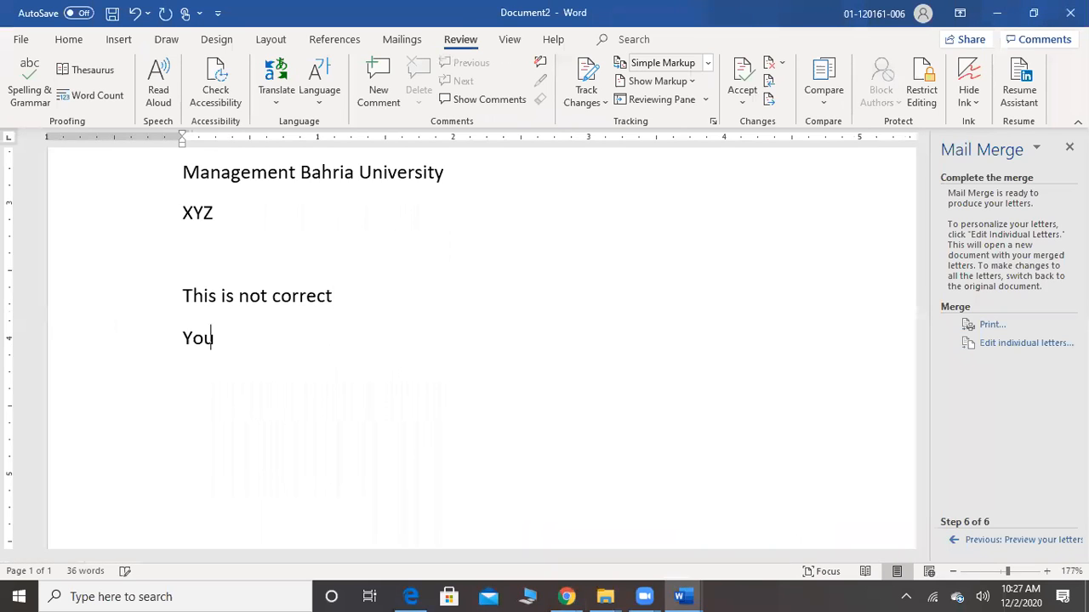
type(" are looking beauti")
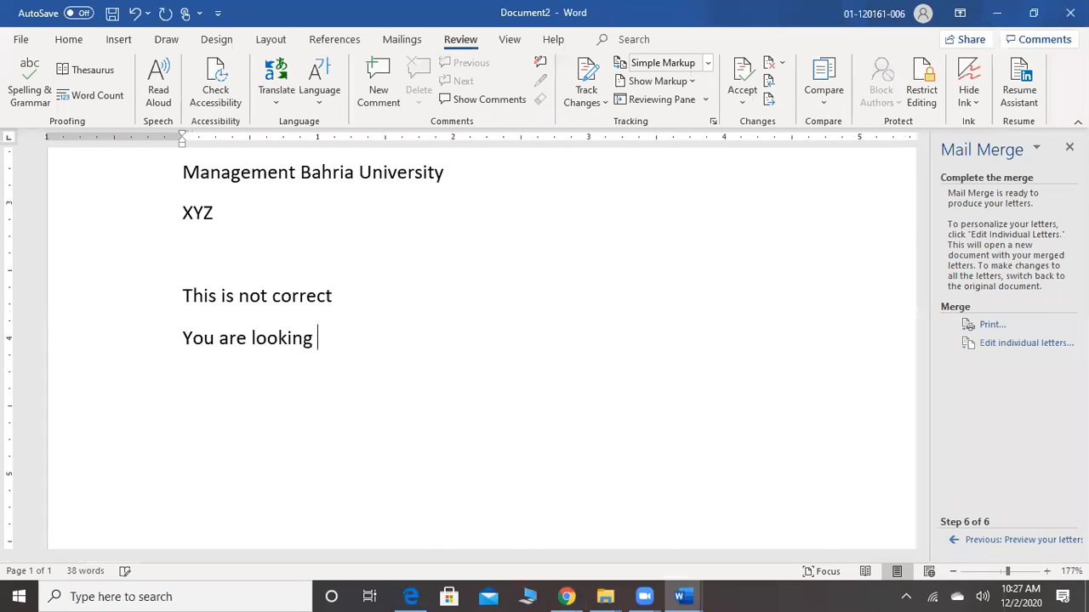
type("ful t")
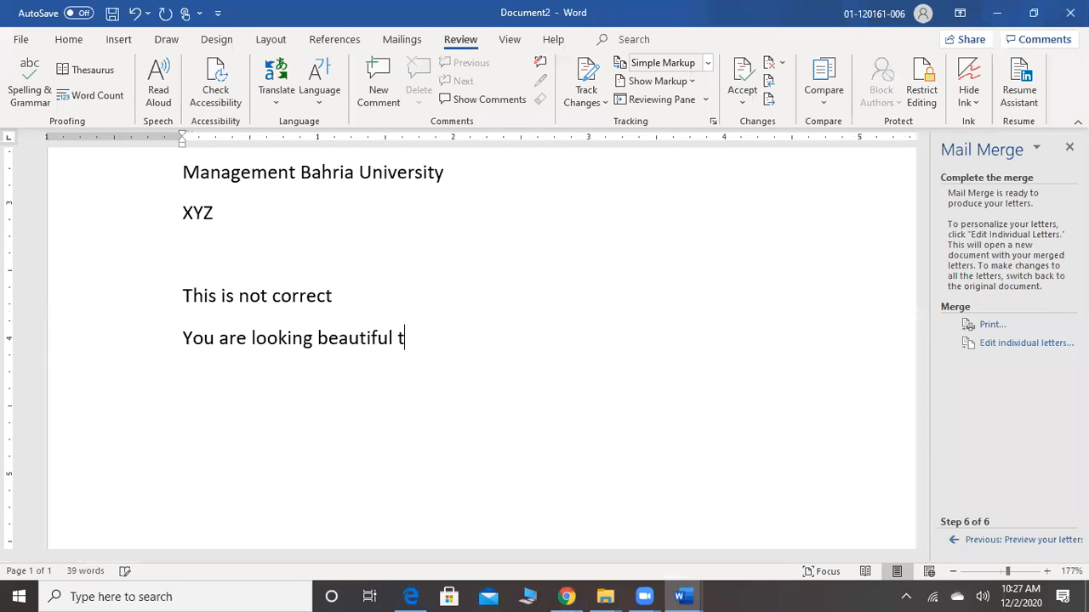
type("oday.")
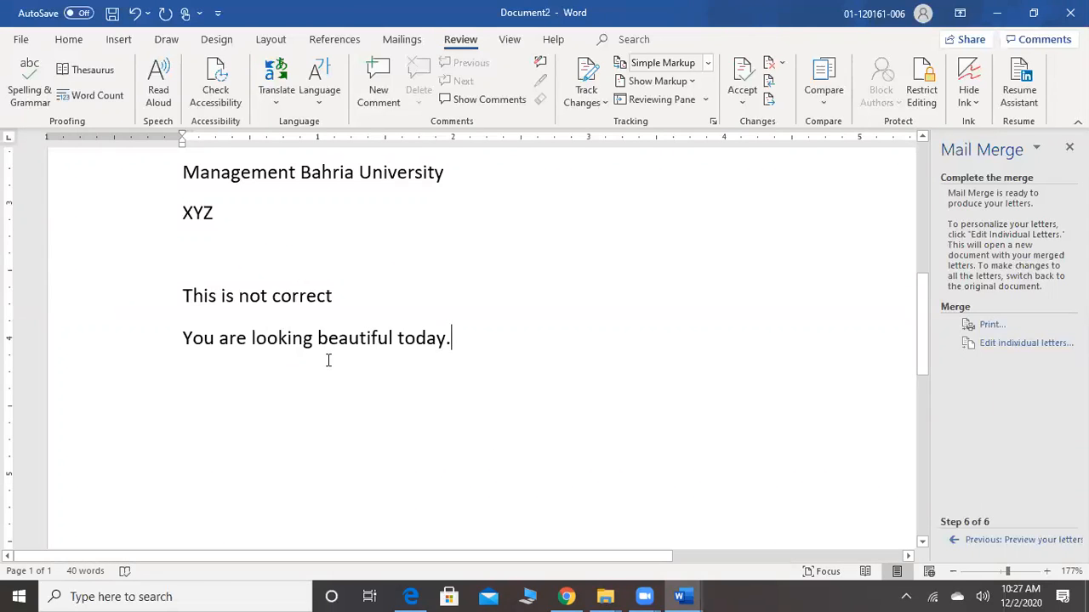
Look up synonyms for "beautiful" in the Thesaurus, and look up the synonyms of the suggestion "gorgeous"
left_click(369, 338)
left_click(94, 71)
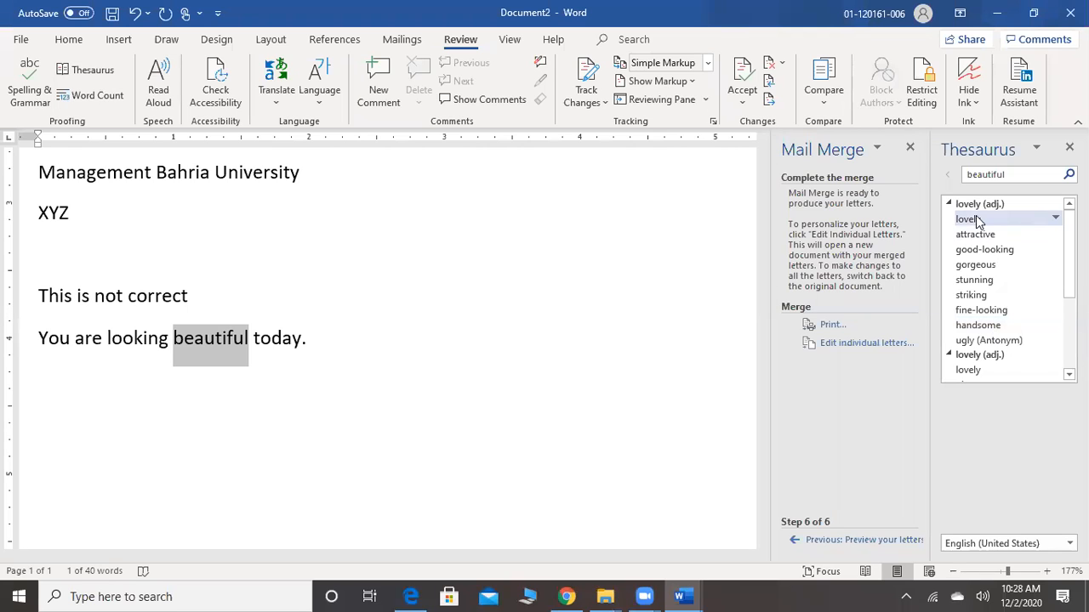
left_click(976, 265)
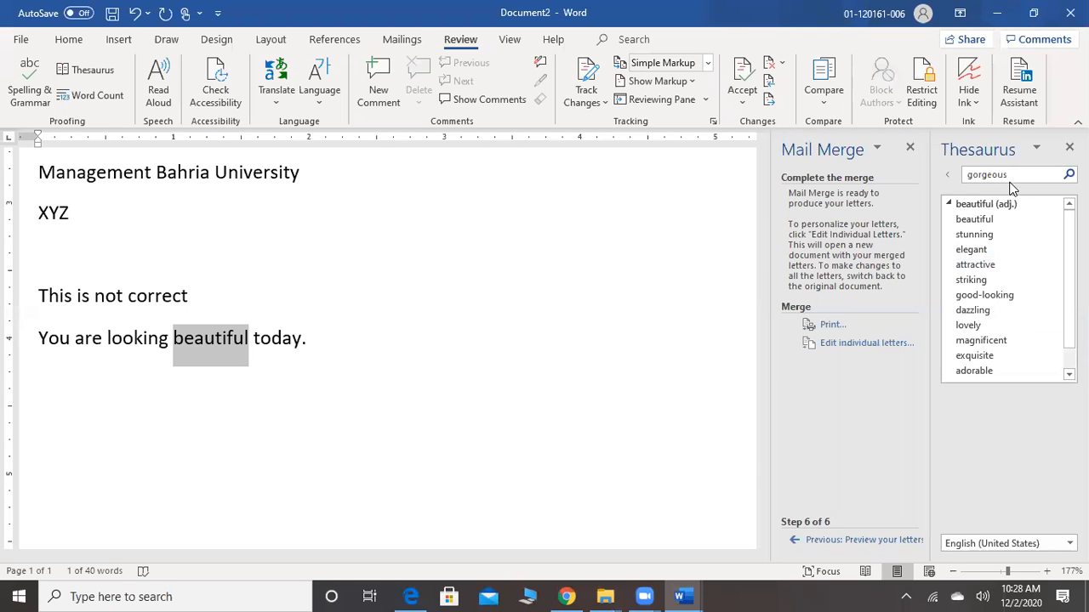
Close the Mail Merge pane, keeping the Thesaurus open beside the letter
left_click(1038, 149)
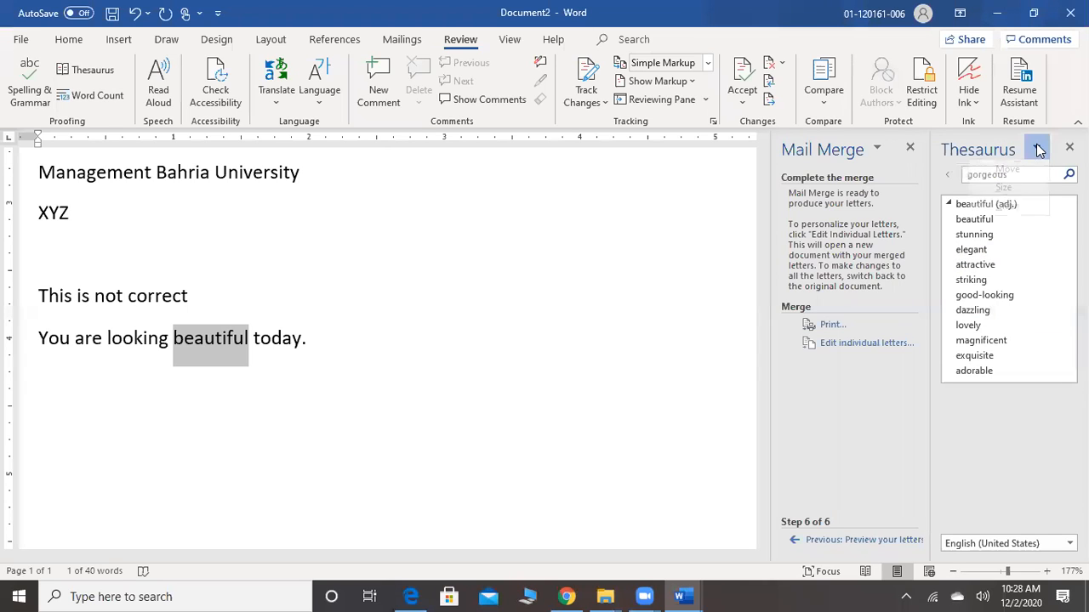
left_click(1038, 150)
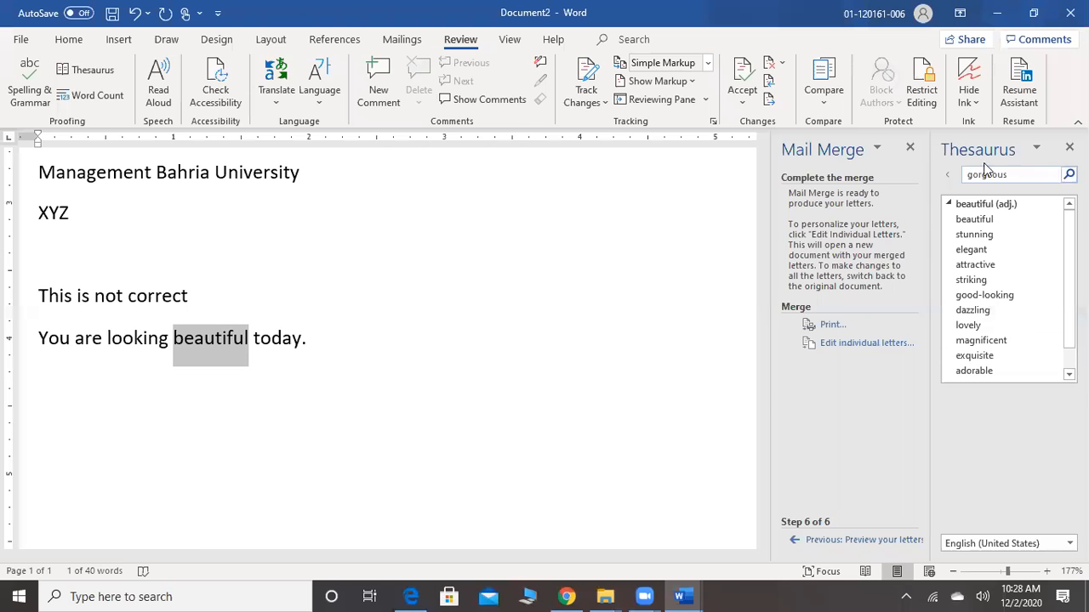
left_click(909, 148)
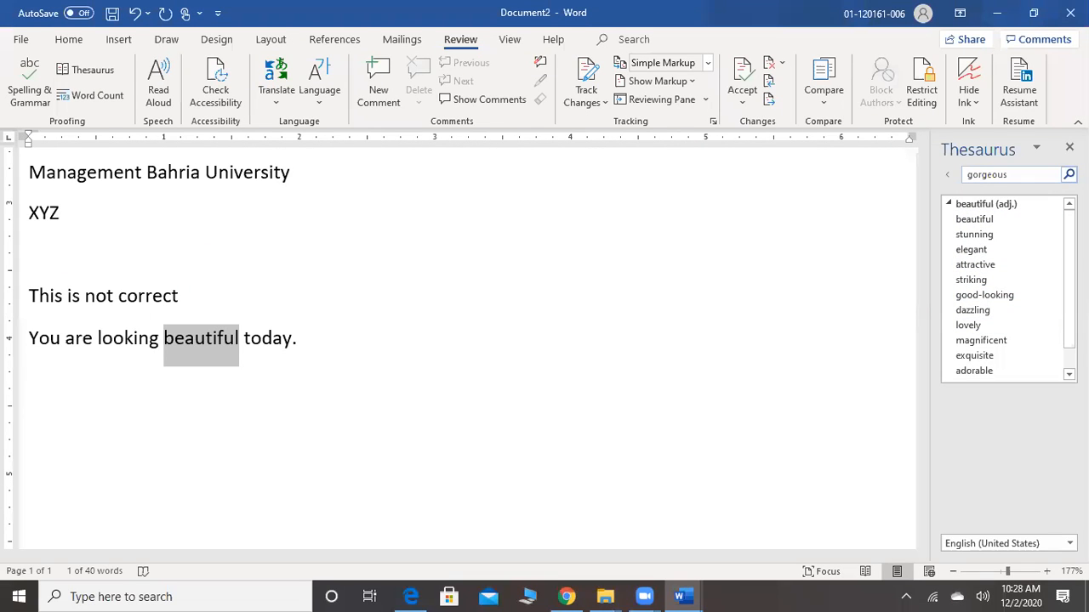
Return to the synonyms of "beautiful", replace the word in the letter with the suggestion "gorgeous", and undo the replacement
left_click(946, 175)
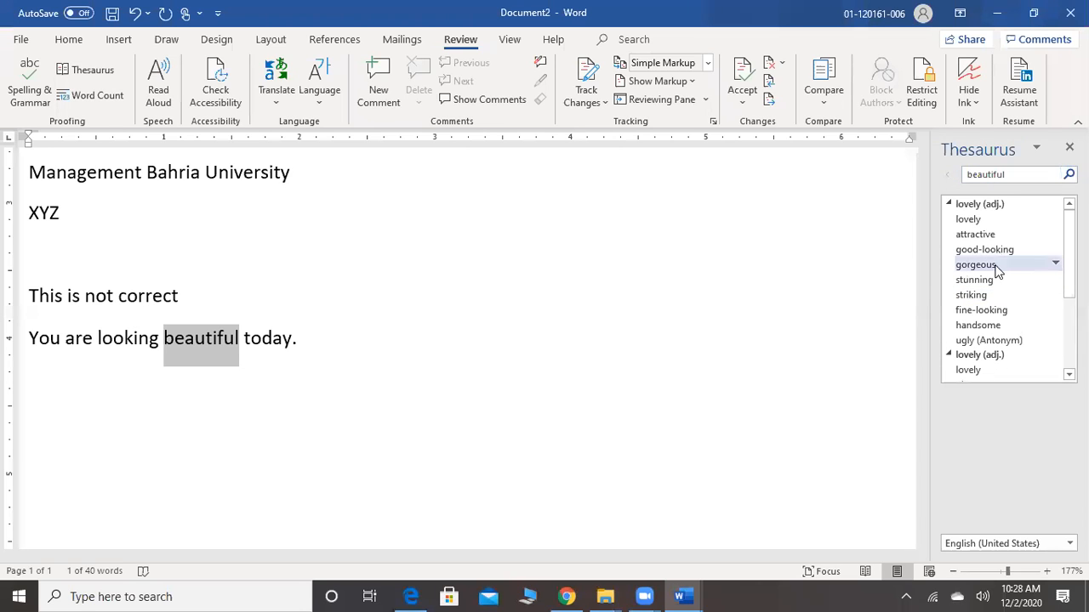
left_click(1055, 266)
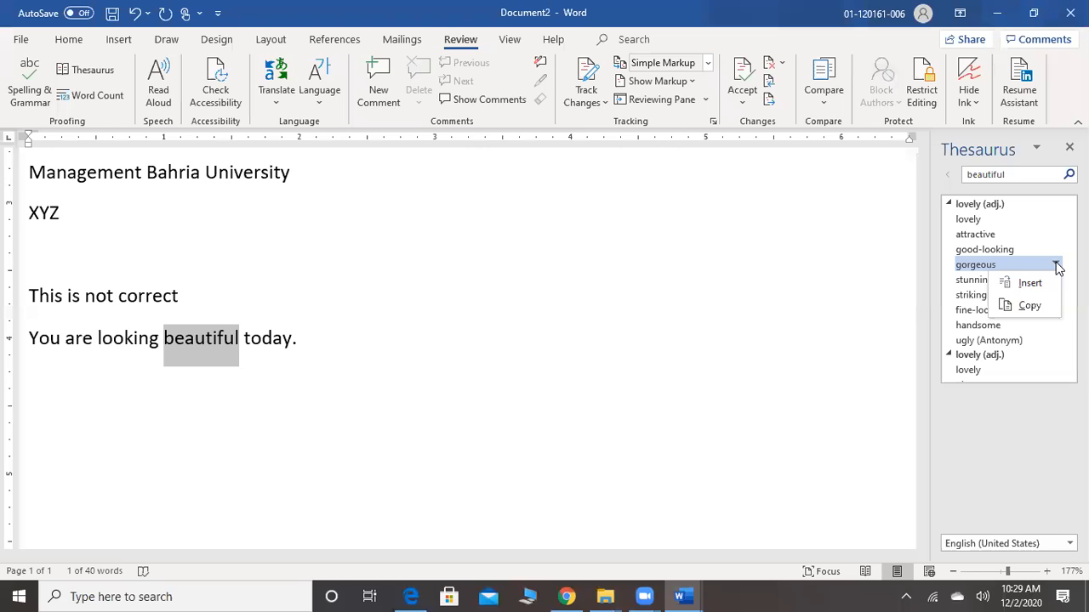
left_click(1031, 284)
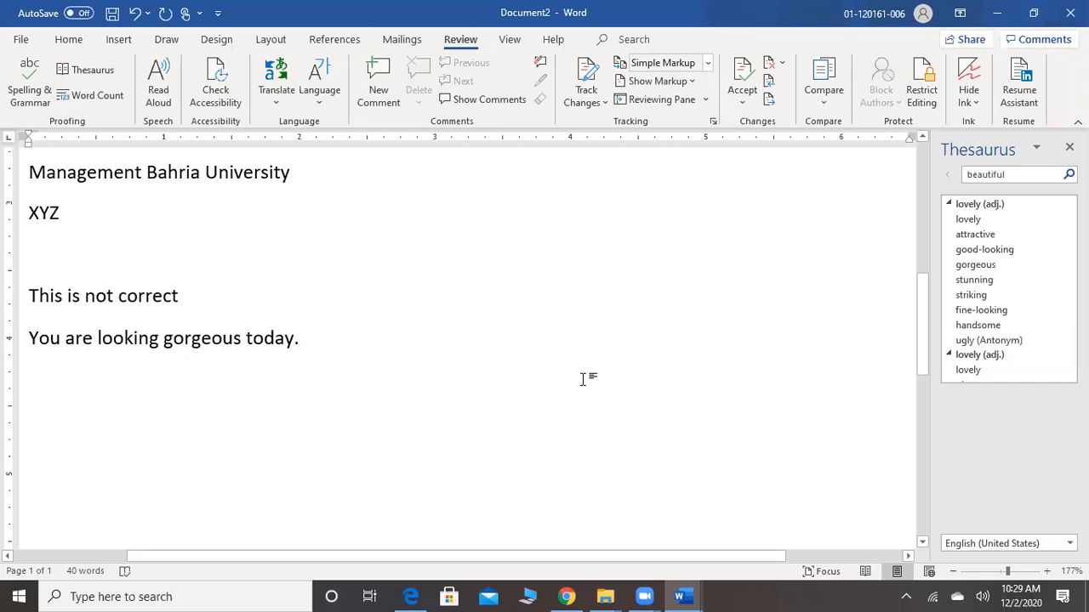
key("ctrl+z")
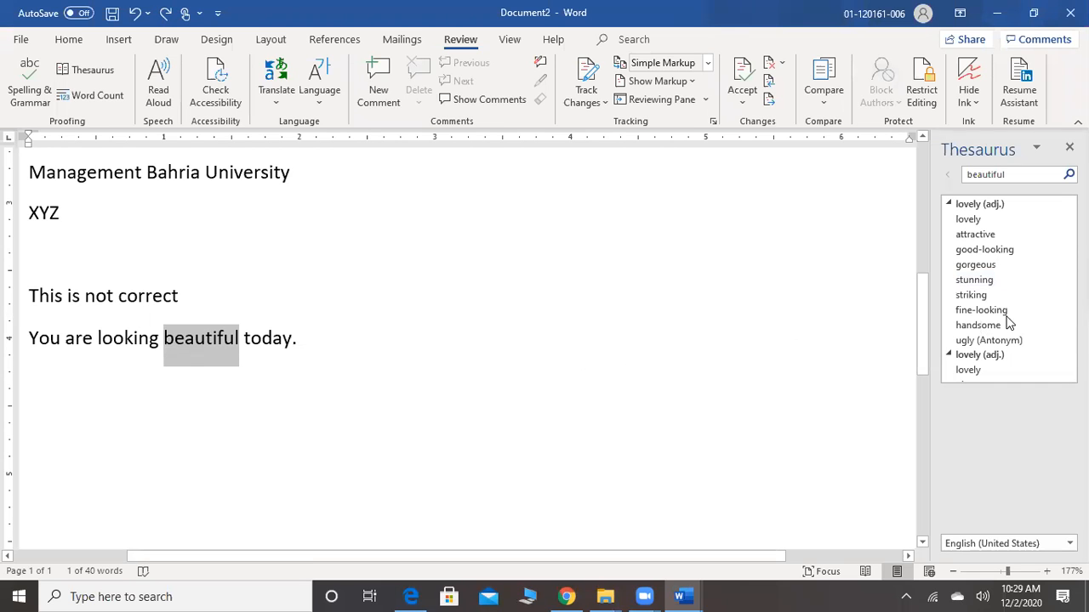
Copy the suggestion "gorgeous" from the Thesaurus and paste it before "today" in the last line of the letter
left_click(1056, 266)
left_click(1030, 306)
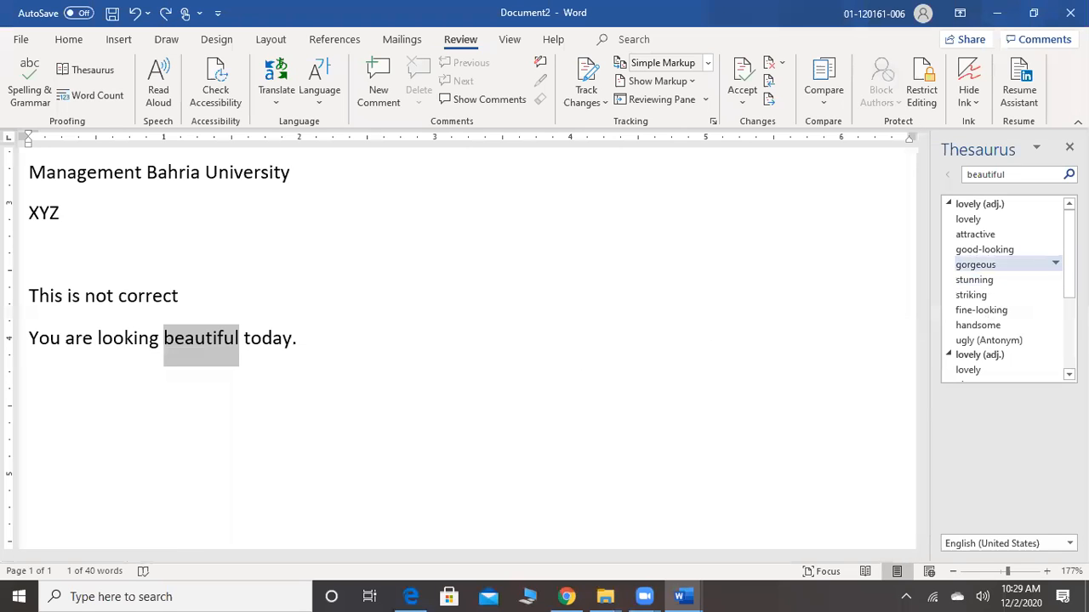
left_click(1056, 266)
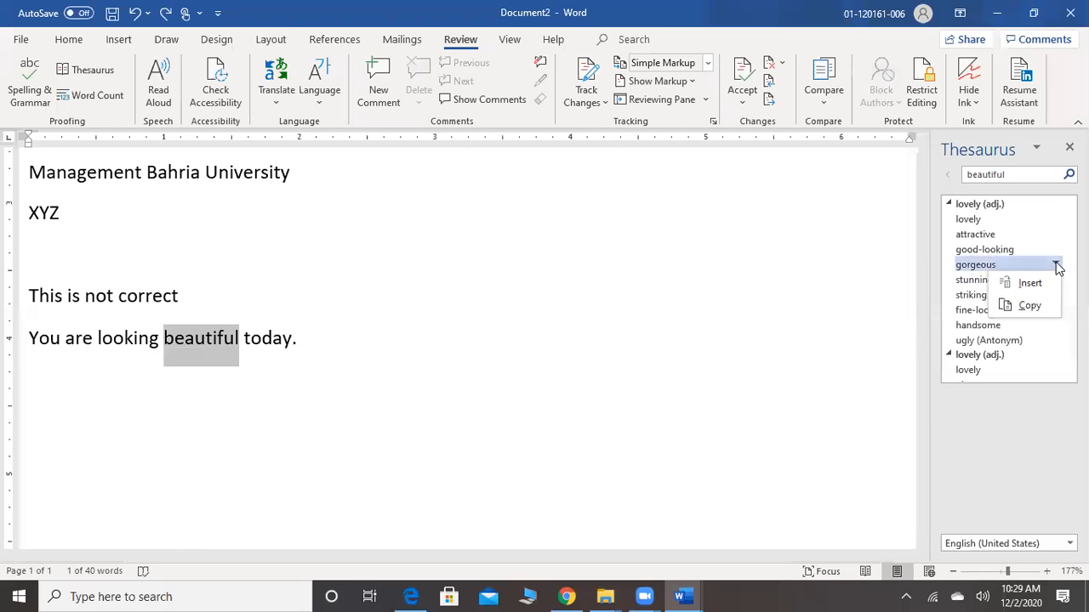
left_click(1038, 306)
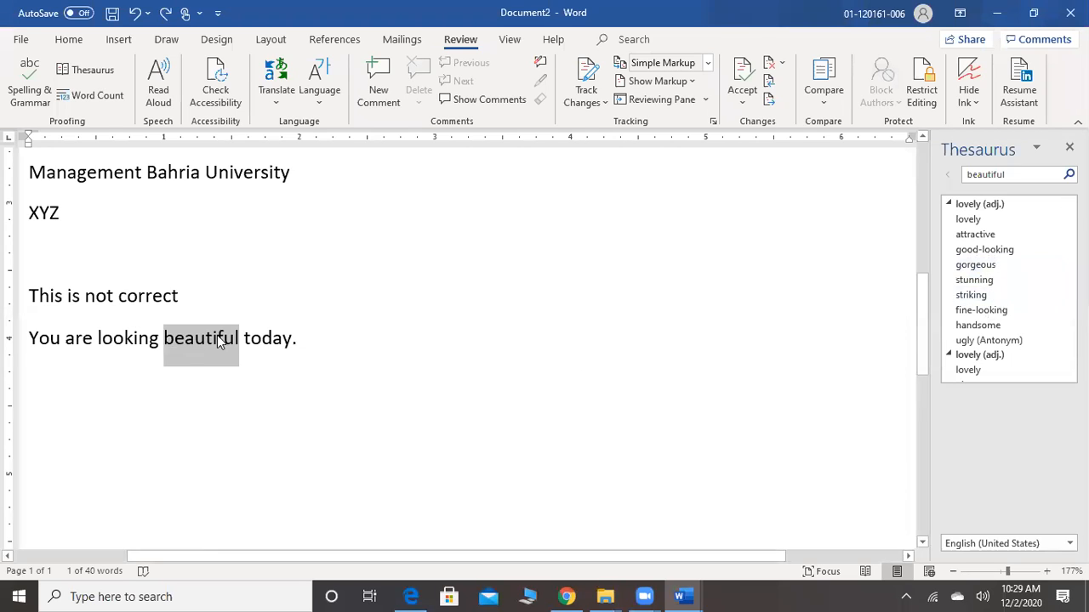
left_click(245, 339)
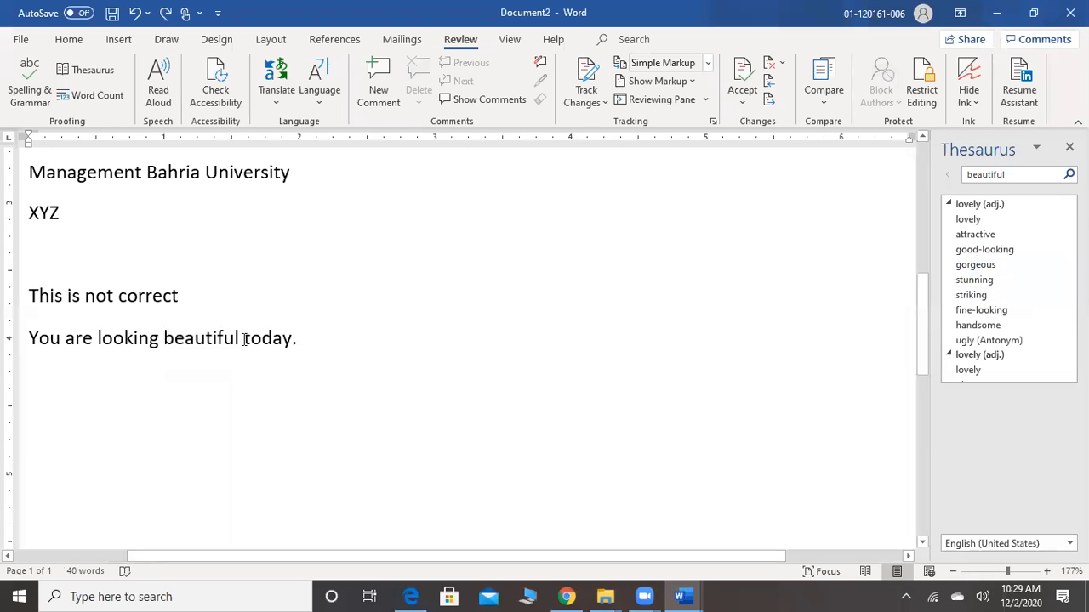
key("ctrl+v")
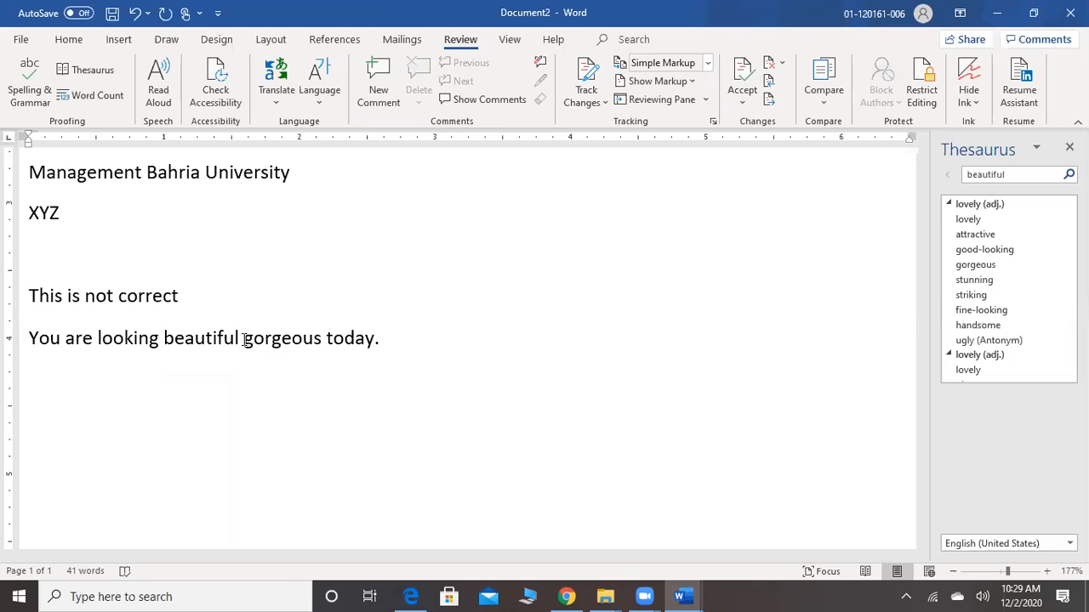
Check the document's word count statistics and close the dialog
scroll(244, 340, "up", 2)
scroll(244, 339, "down", 3)
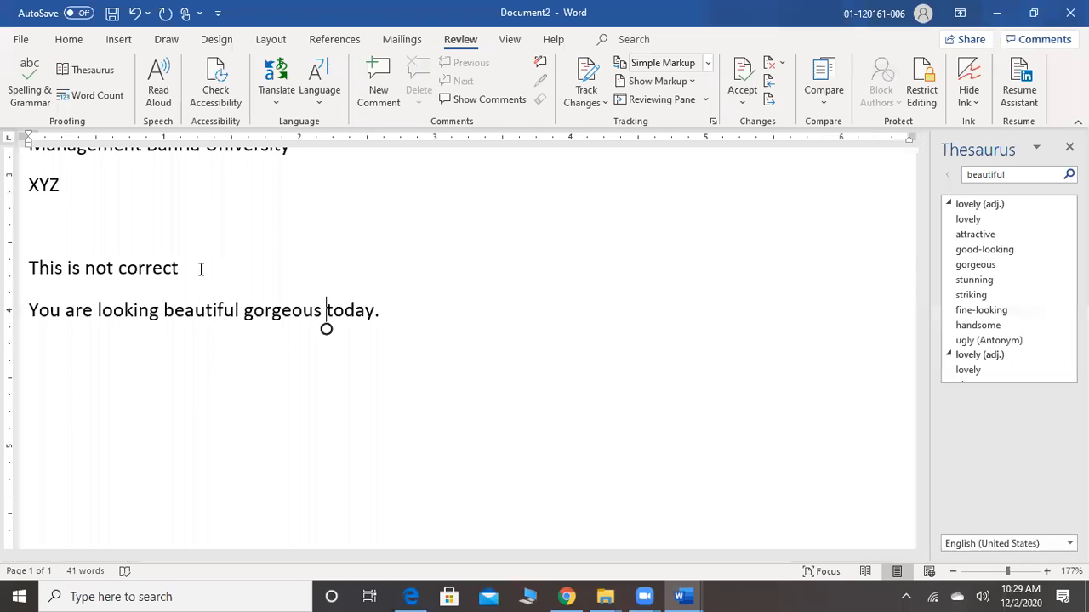
left_click(108, 104)
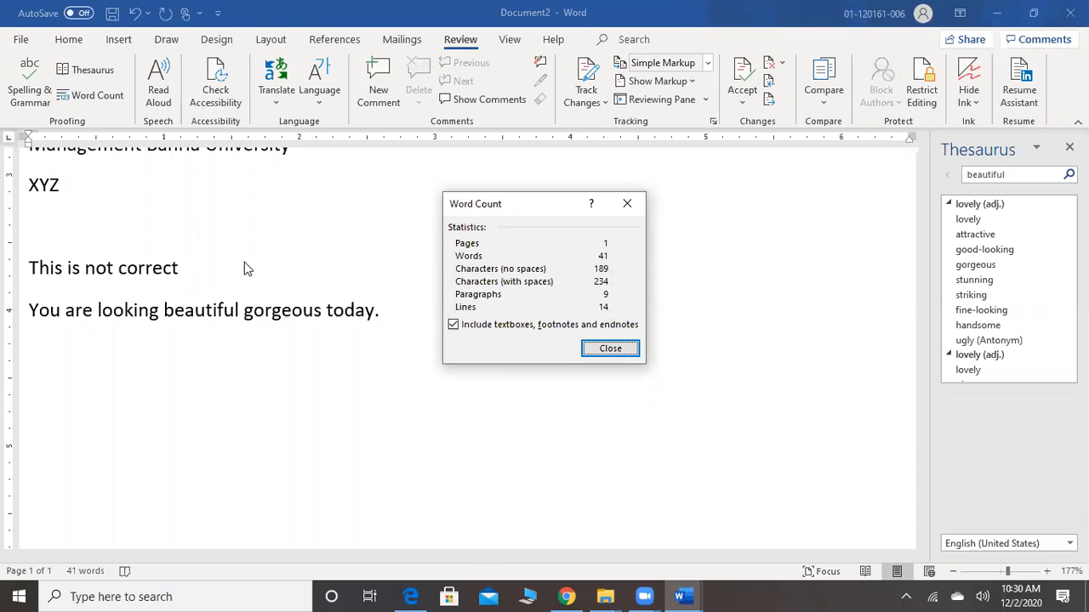
left_click(630, 354)
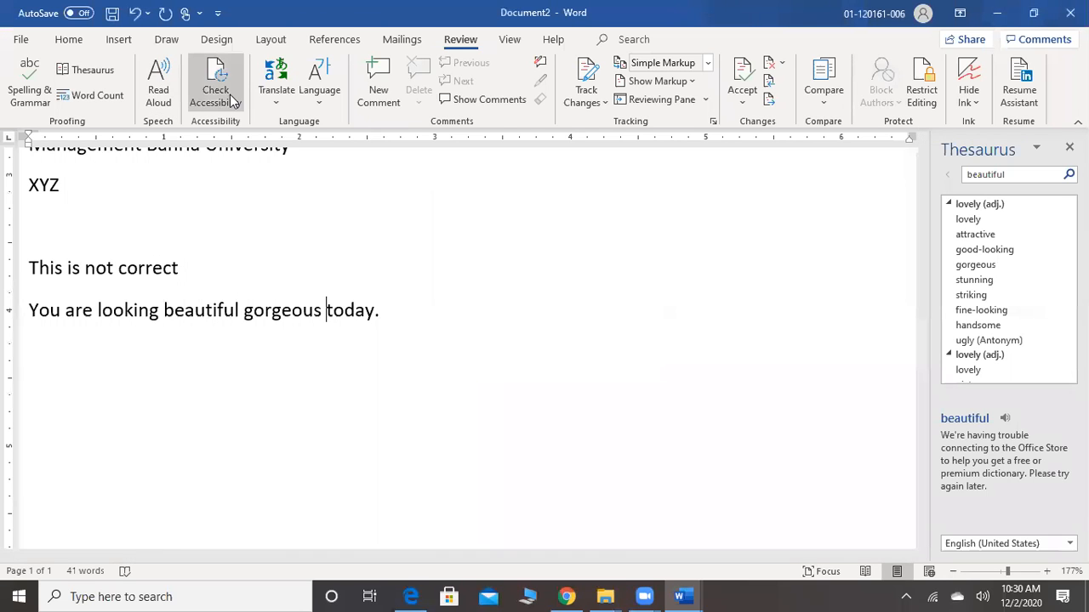
Have Word read the line "You are looking beautiful gorgeous today." aloud, and close the Read Aloud controls
left_click(159, 89)
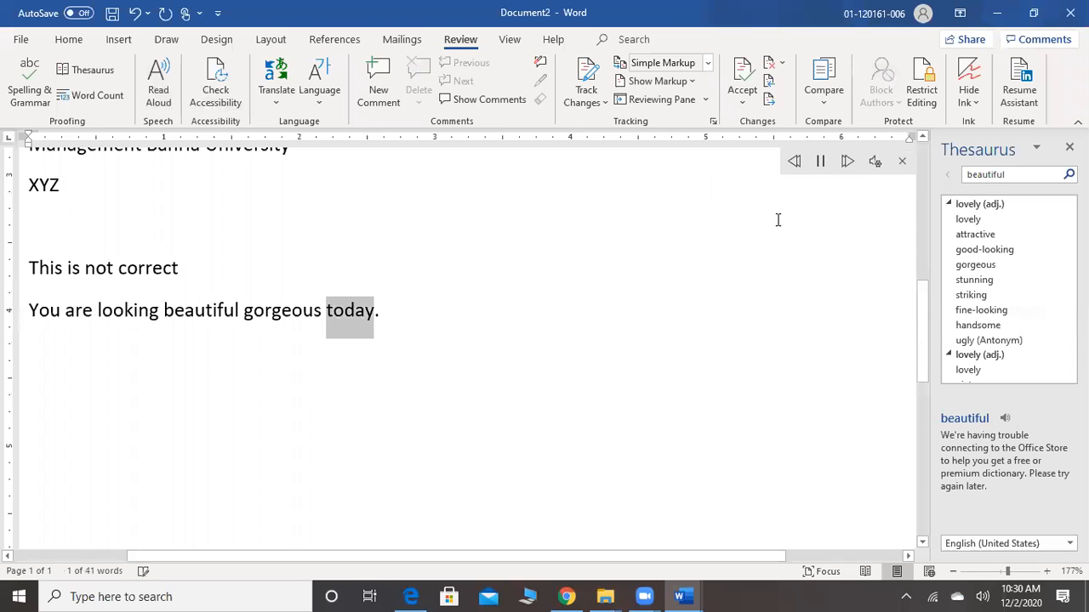
left_click_drag(396, 316, 19, 386)
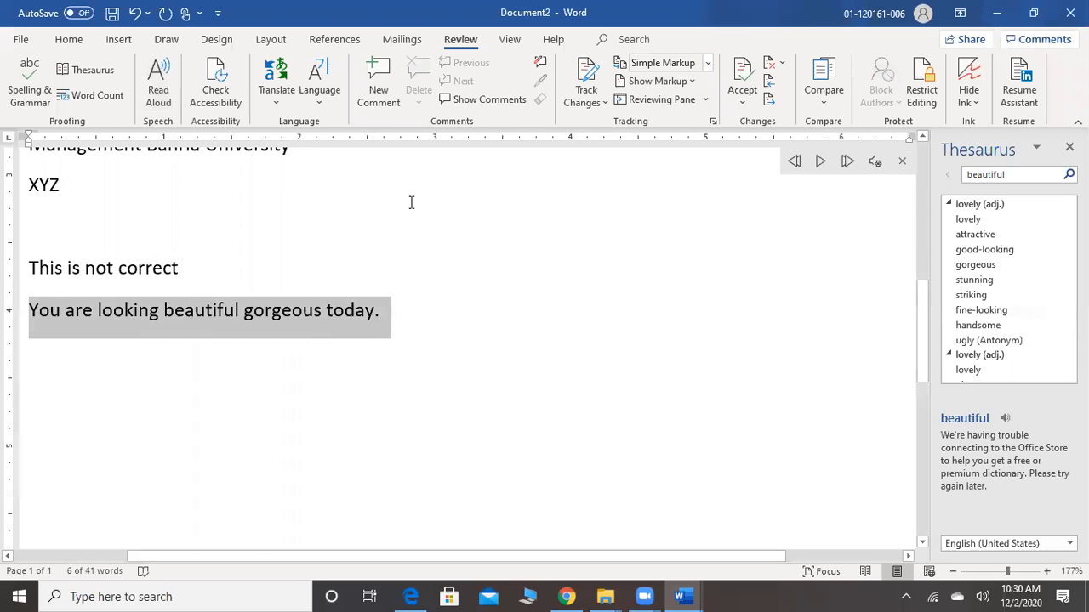
left_click(158, 95)
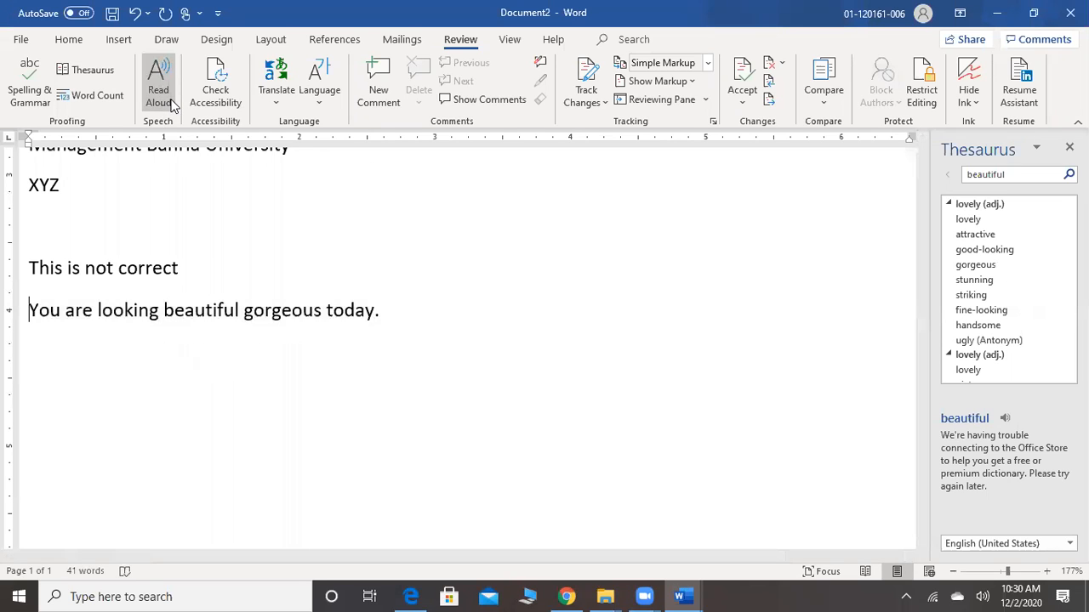
left_click_drag(365, 309, 56, 348)
left_click(157, 110)
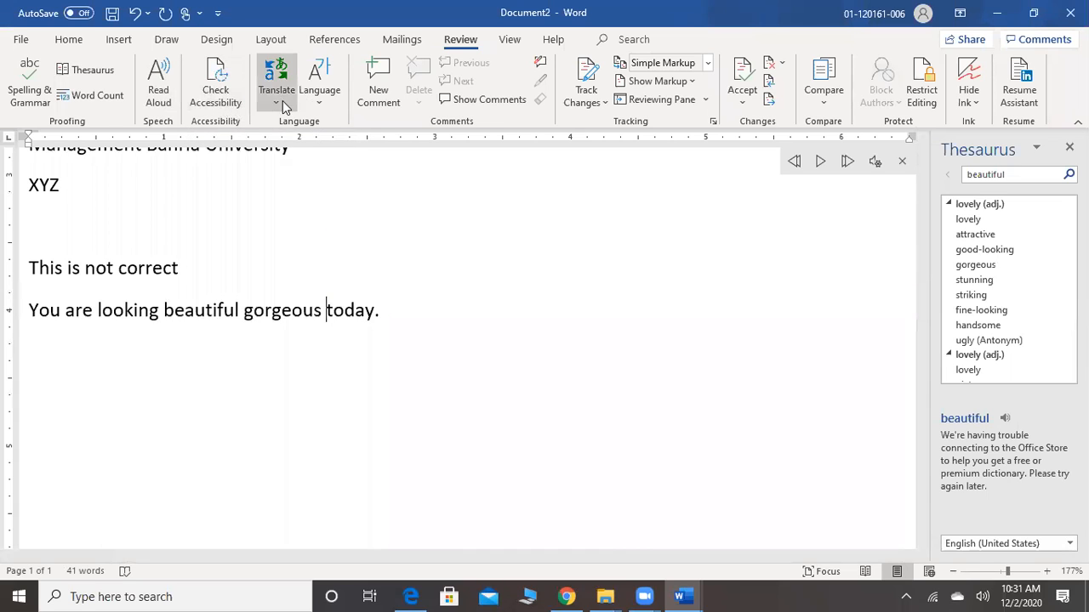
left_click(902, 162)
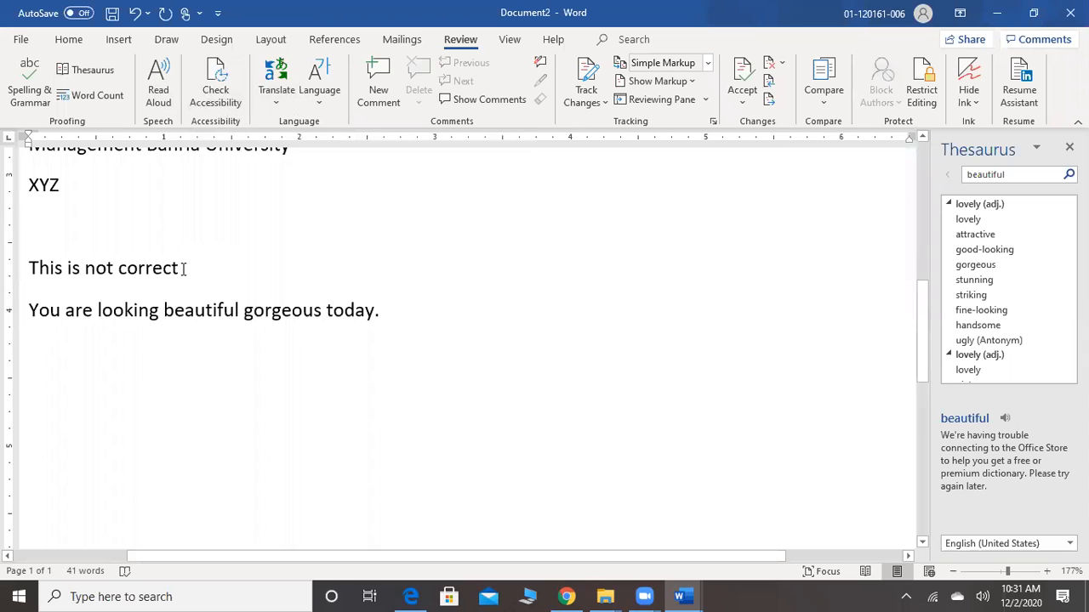
Close the Thesaurus pane and turn on Track Changes for the document
scroll(183, 269, "down", 3)
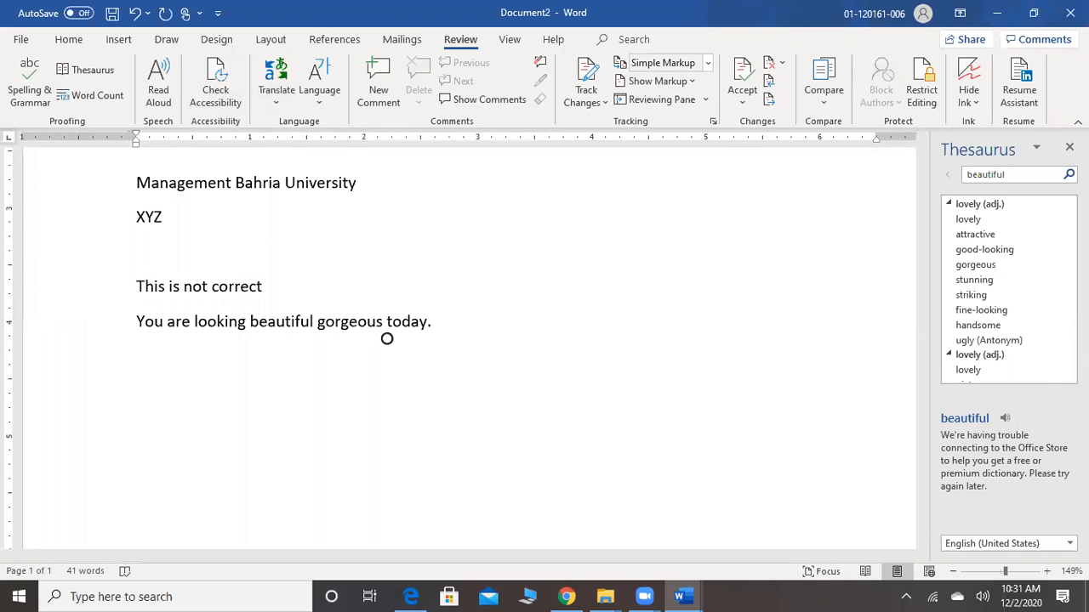
left_click(1069, 147)
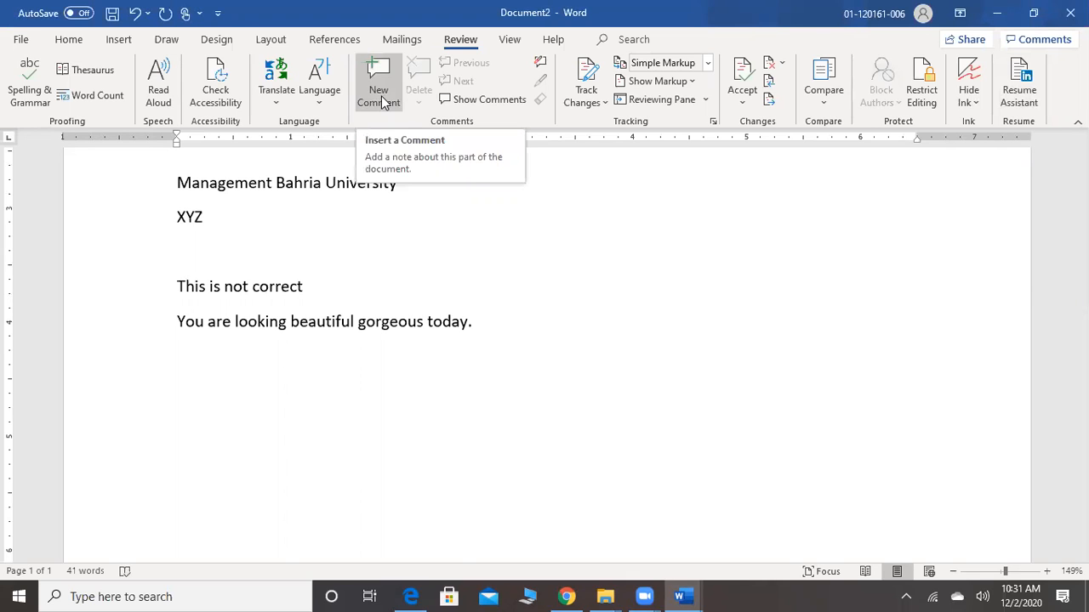
left_click(589, 85)
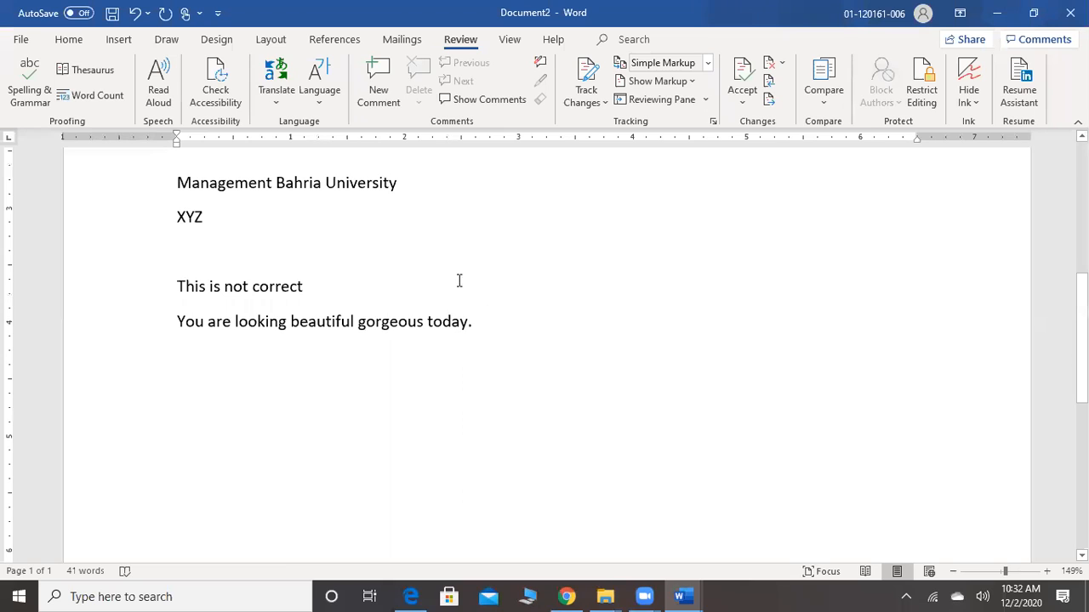
left_click(581, 101)
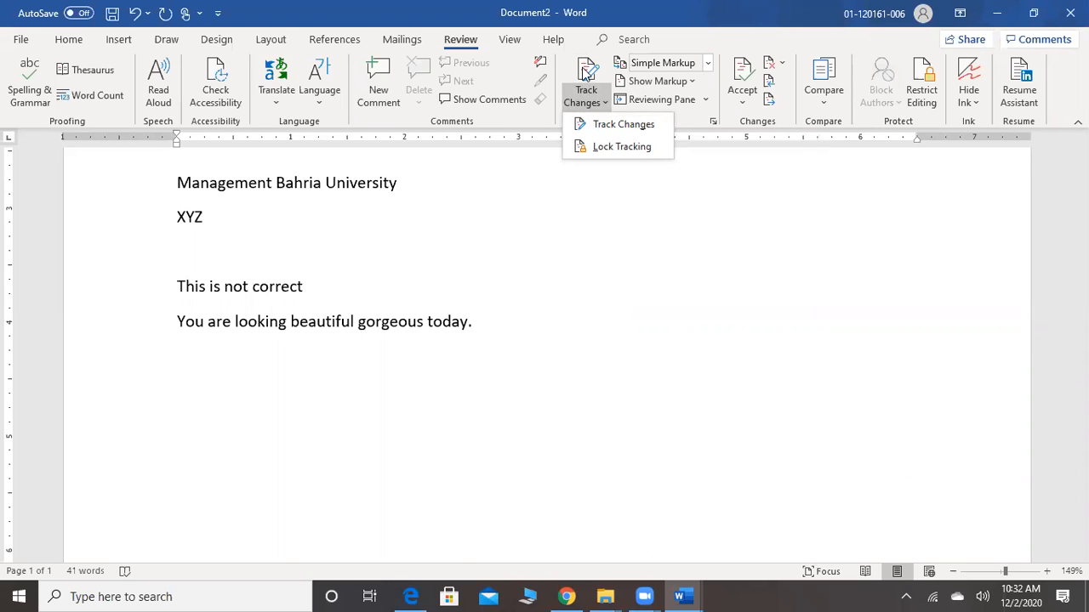
left_click(586, 68)
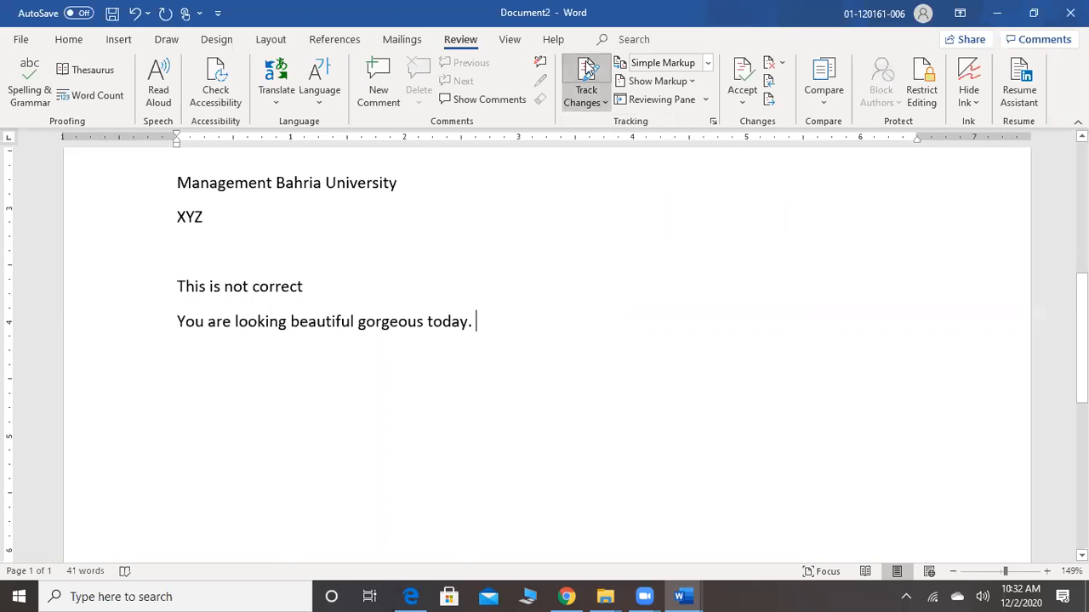
left_click(590, 102)
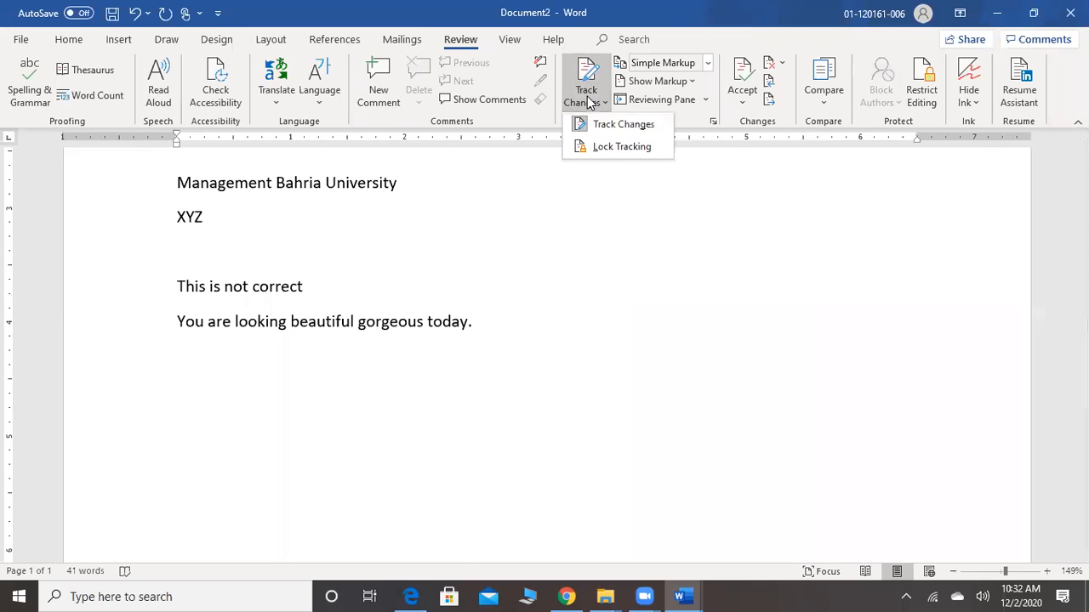
left_click(593, 124)
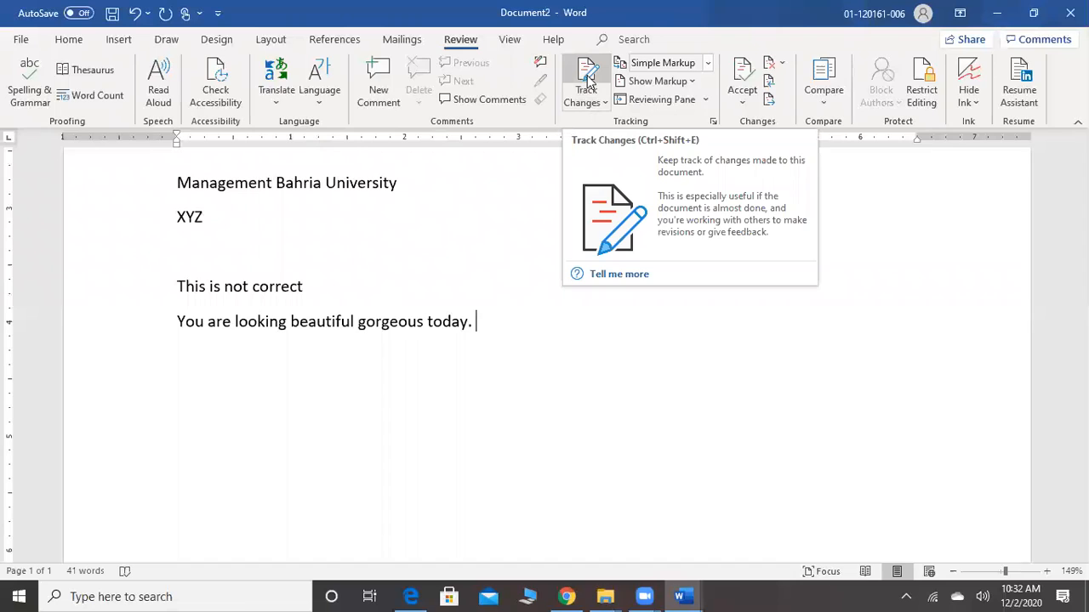
left_click(587, 75)
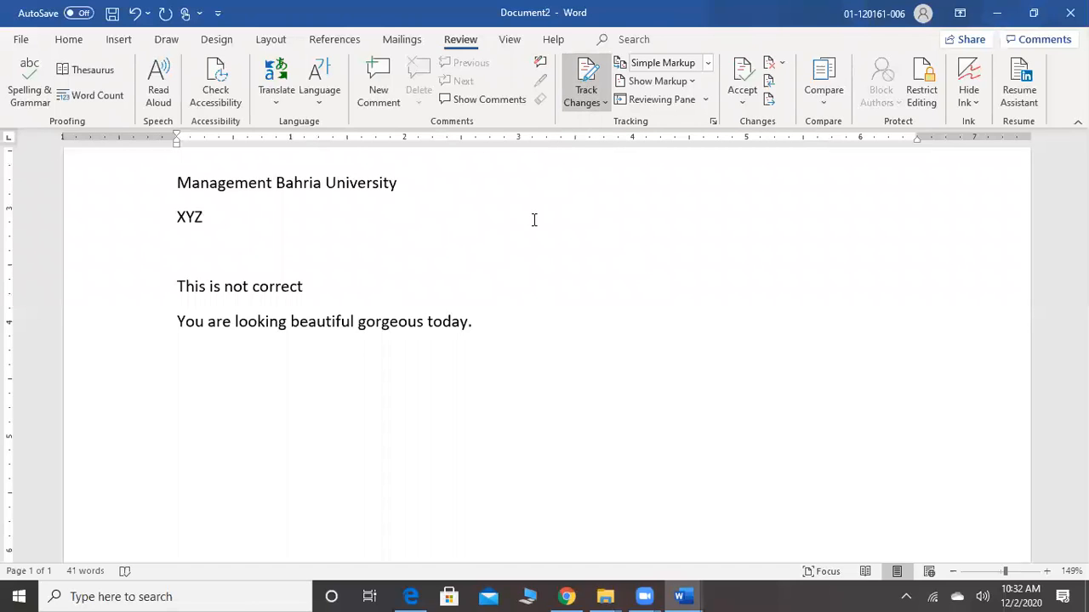
Delete the sentence "You are looking beautiful gorgeous today." and add "not correct" at the end of the line "This is not correct"
left_click_drag(472, 323, 195, 334)
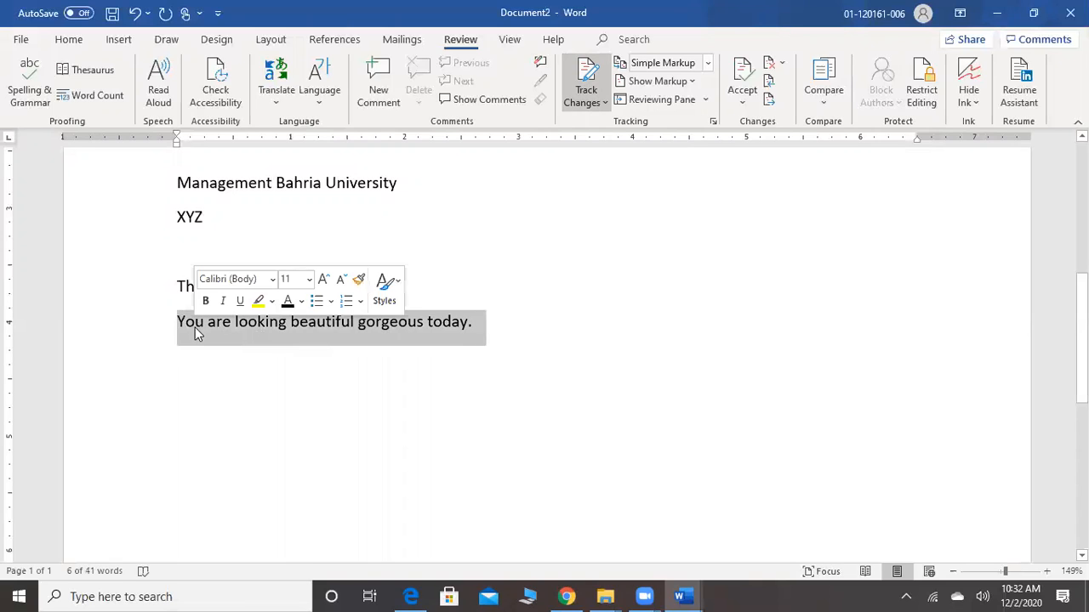
key("Delete")
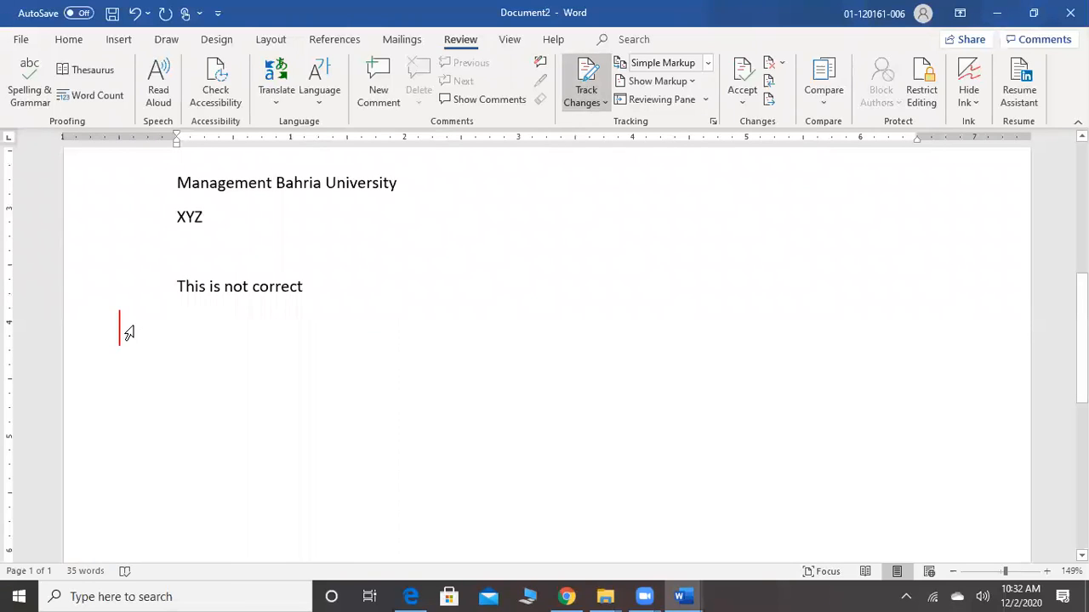
left_click(316, 287)
type("not c")
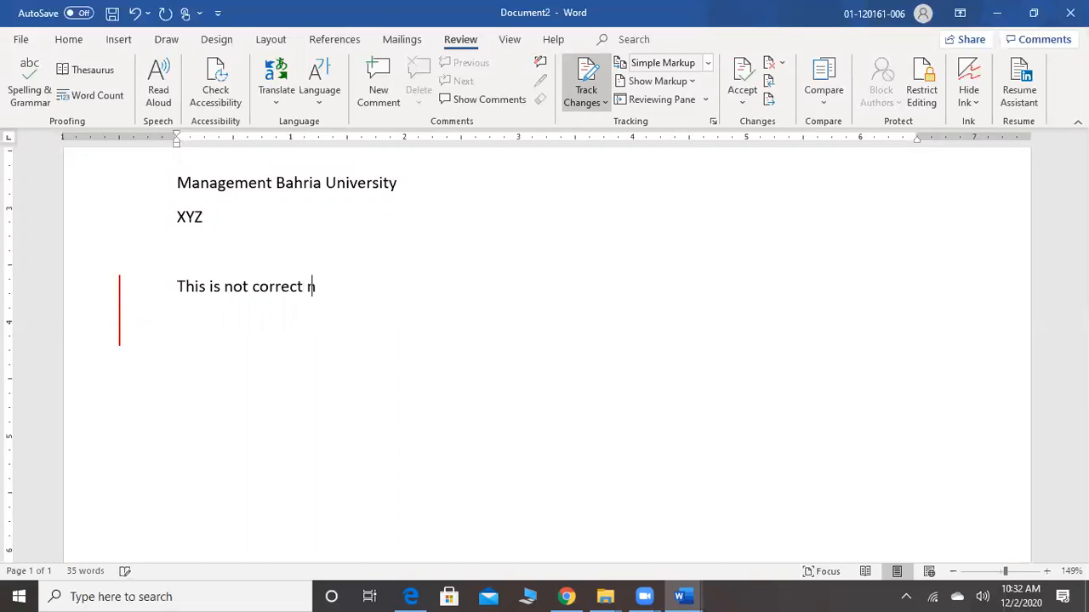
type("orrect")
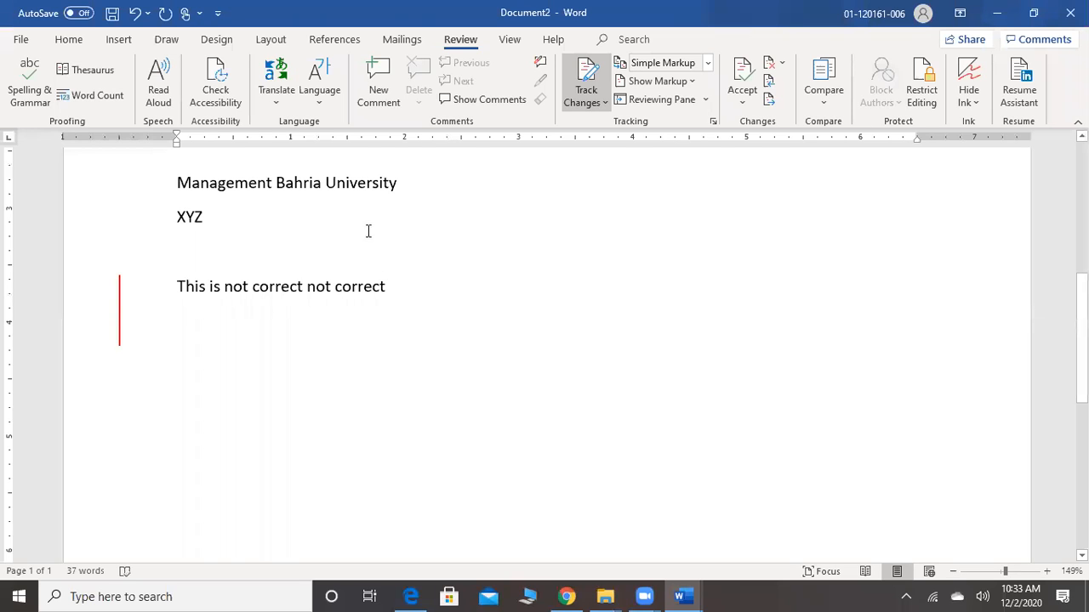
Make the words "Marks for ITB" in the letter's marks sentence bold
left_click(293, 218)
scroll(234, 268, "up", 3)
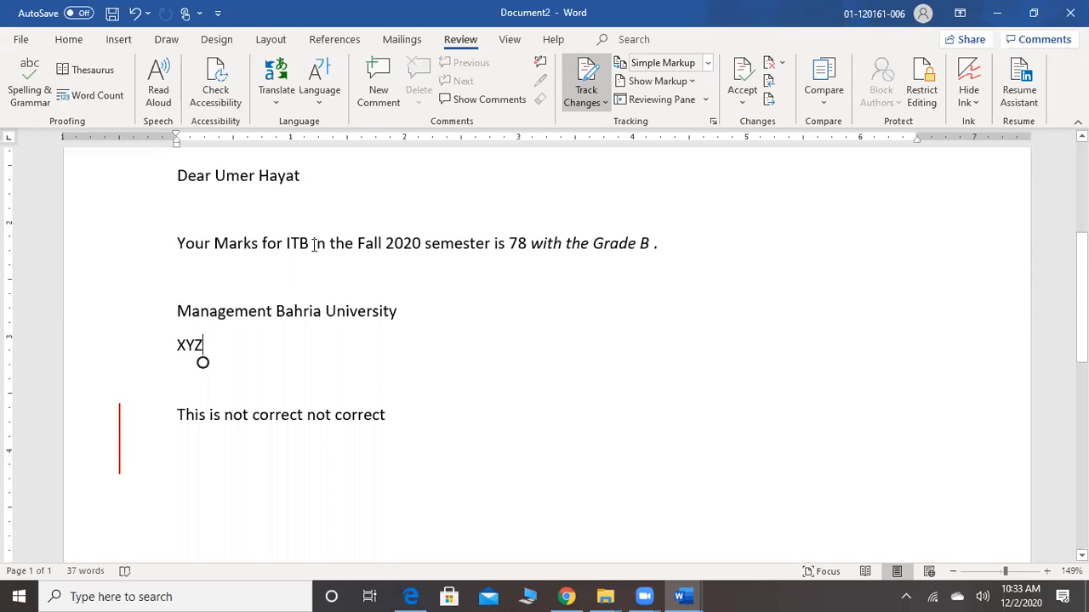
left_click_drag(314, 245, 214, 245)
left_click(257, 218)
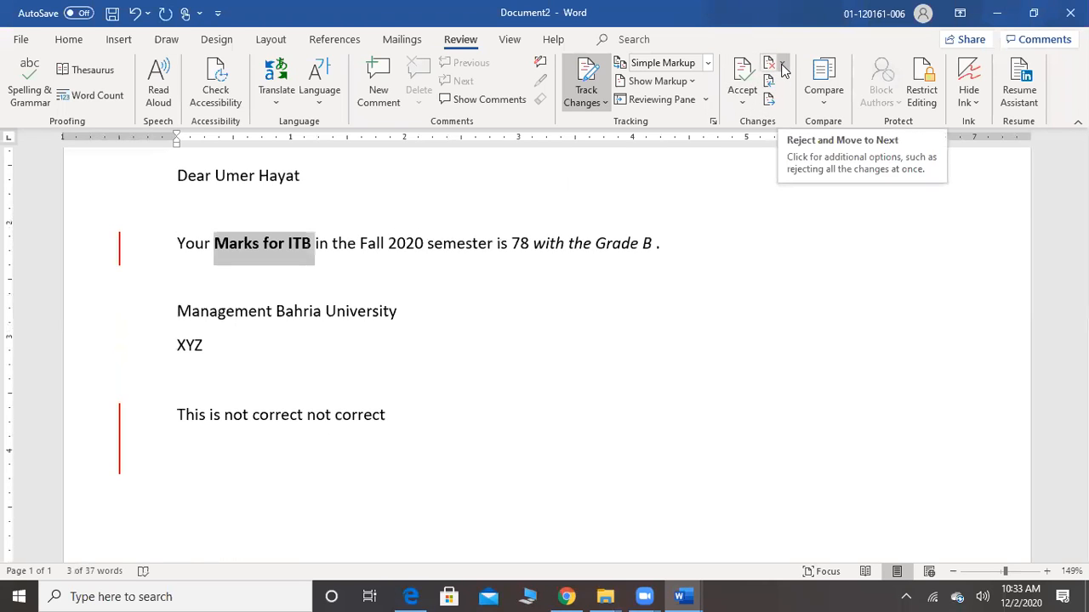
Accept the tracked bold formatting and the "not correct" insertion, and reject the deletion of "You are looking beautiful gorgeous today."
left_click(742, 81)
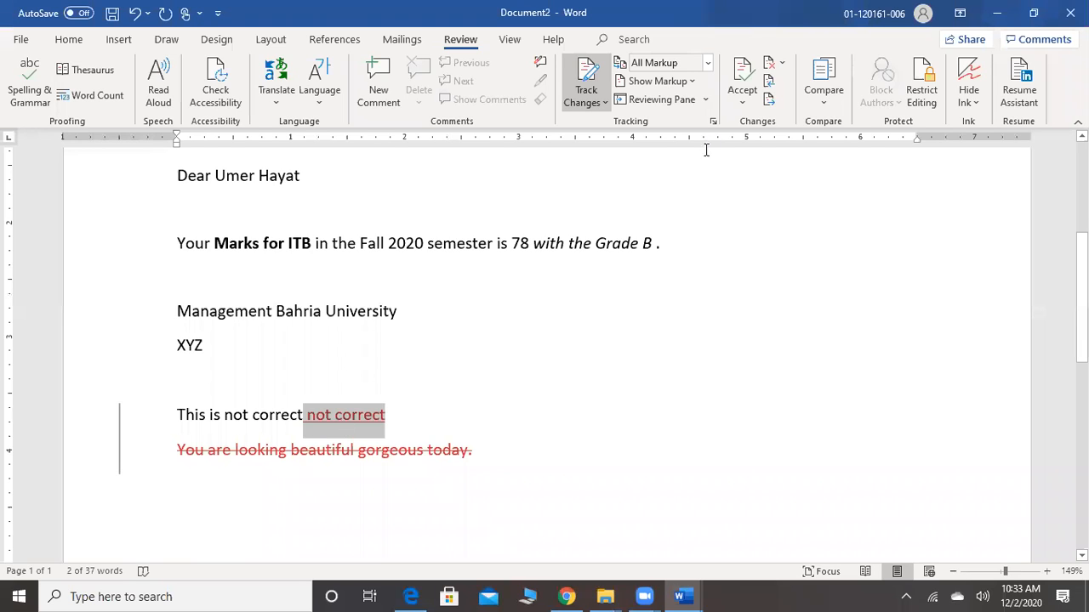
left_click(740, 85)
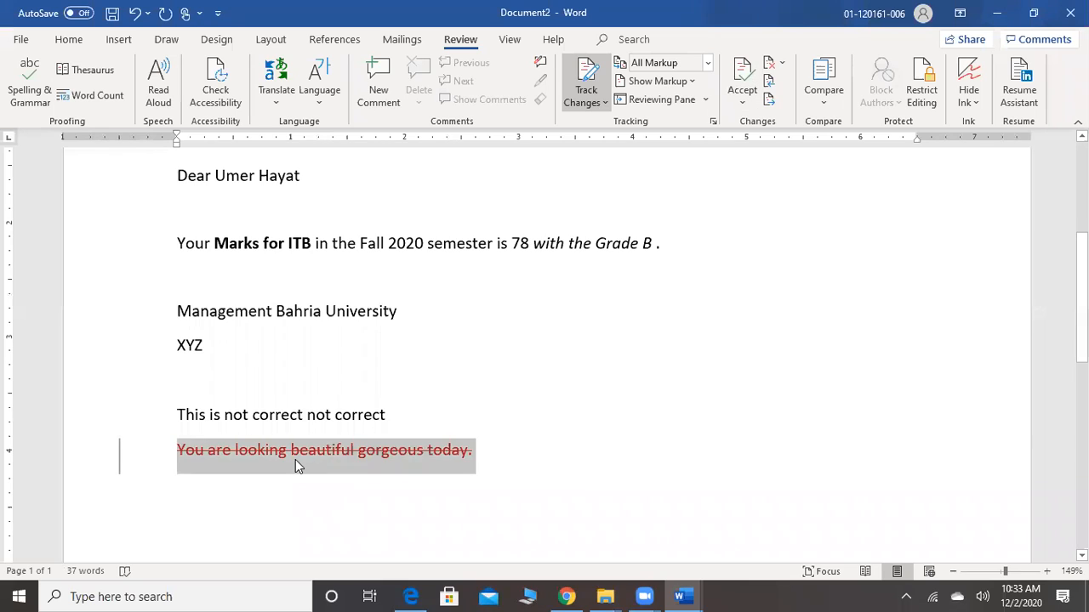
mouse_move(296, 459)
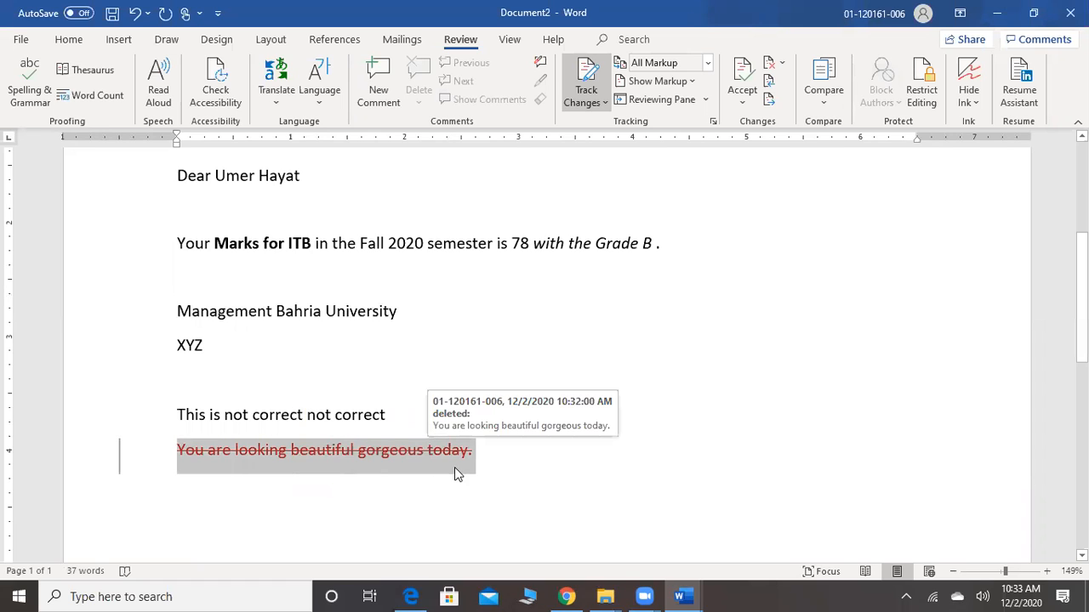
left_click(770, 68)
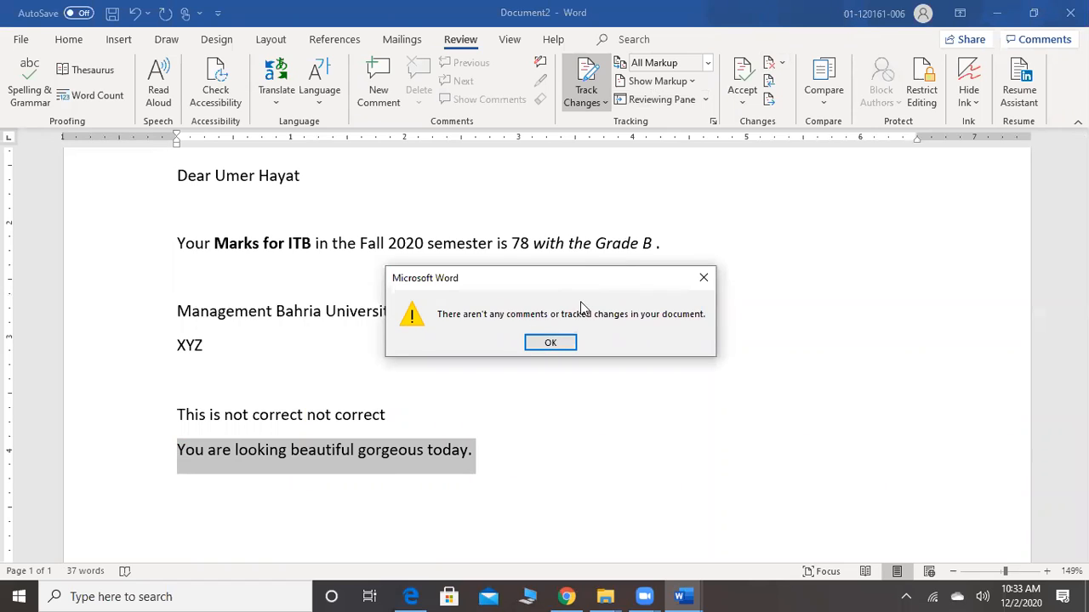
left_click(550, 345)
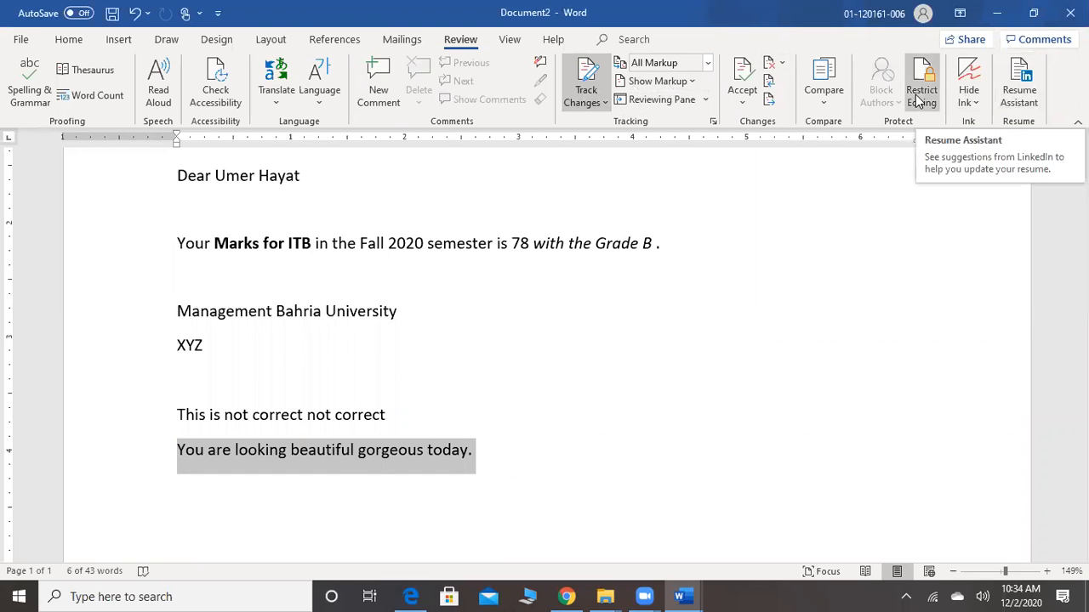
Check the topic list in the MS Word Part 2 document and return to the merged letter in Document2
left_click(510, 39)
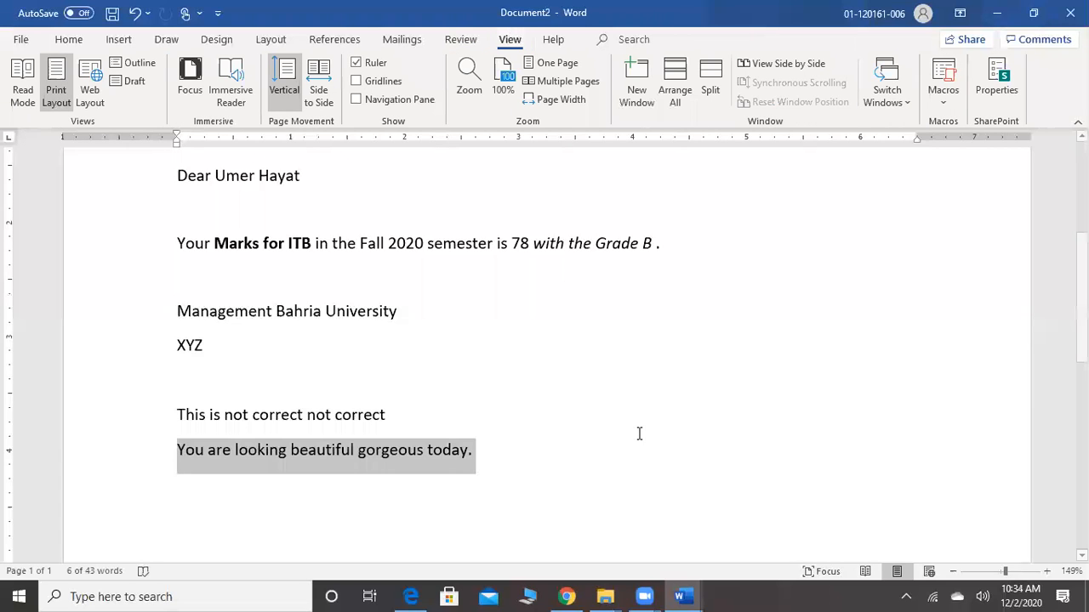
mouse_move(678, 594)
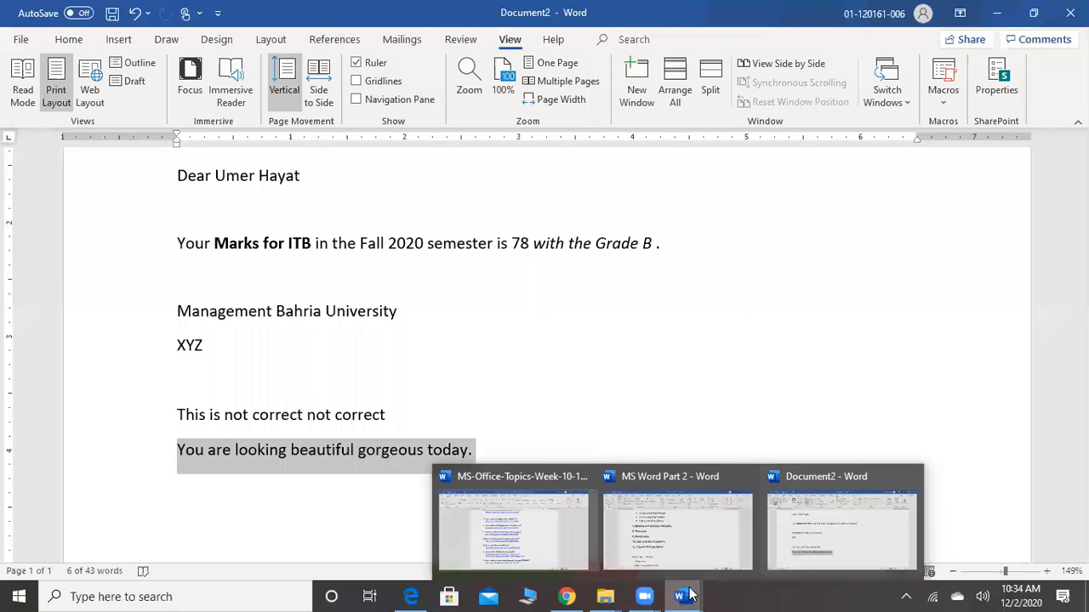
mouse_move(656, 533)
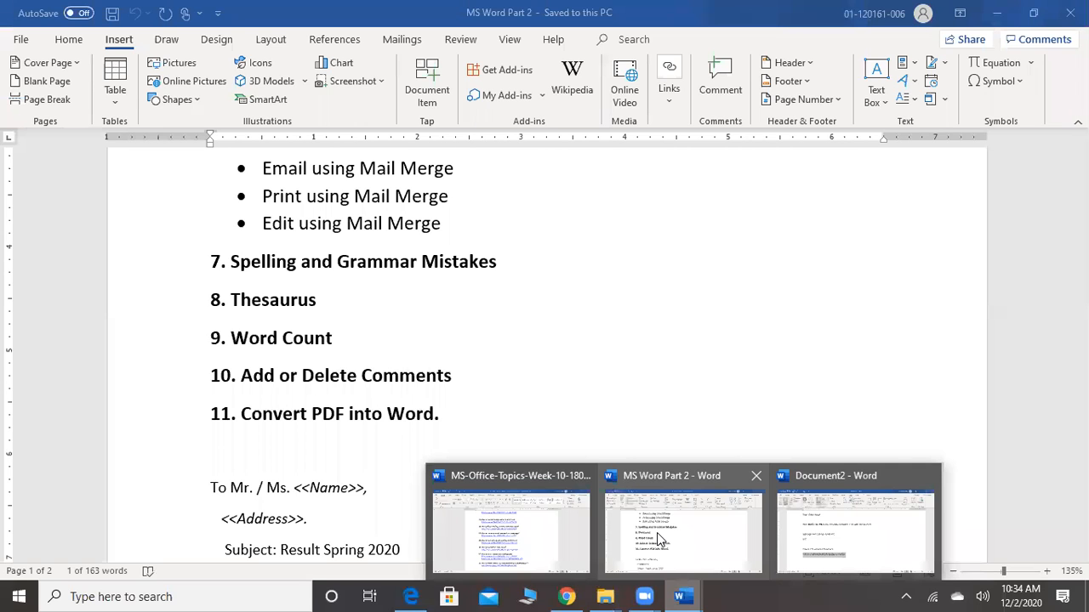
left_click(850, 523)
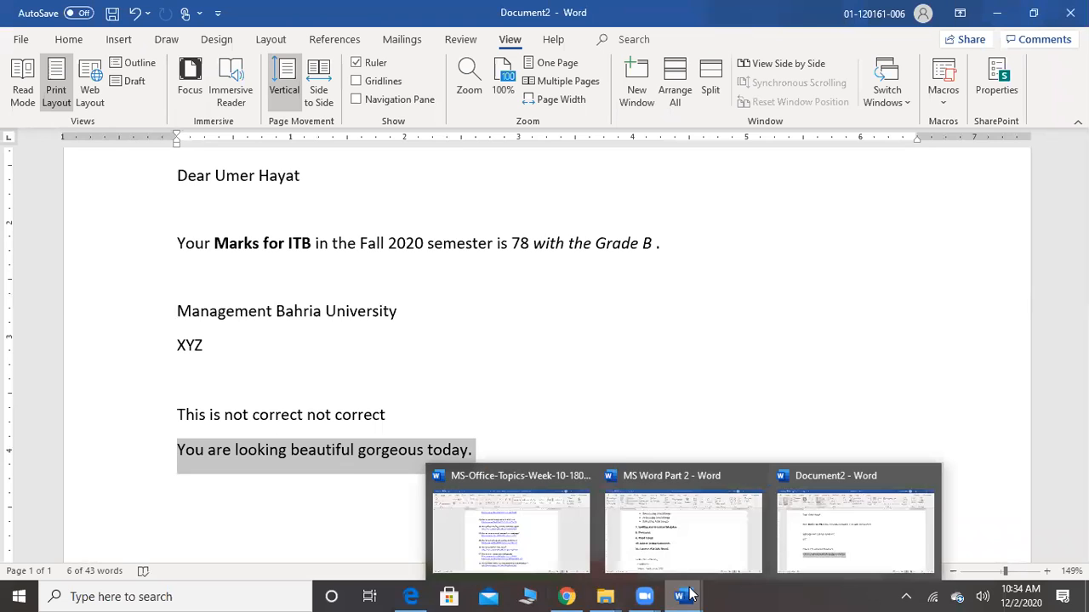
left_click(808, 545)
Create a new blank document, open the resume PDF from the Desktop folder and convert it to an editable Word document
key("ctrl+n")
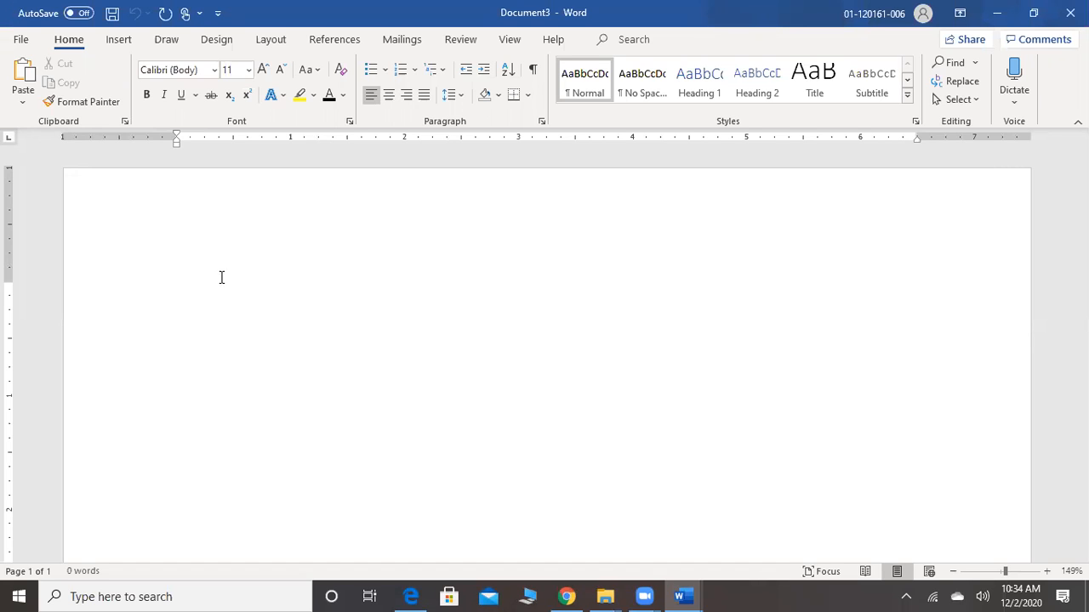
left_click(21, 40)
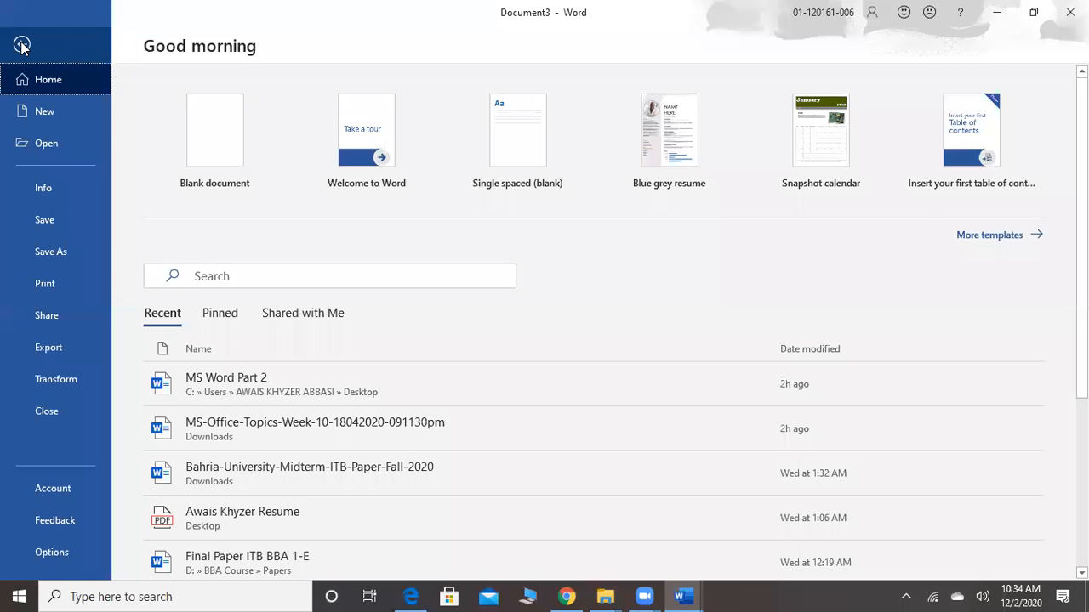
left_click(60, 142)
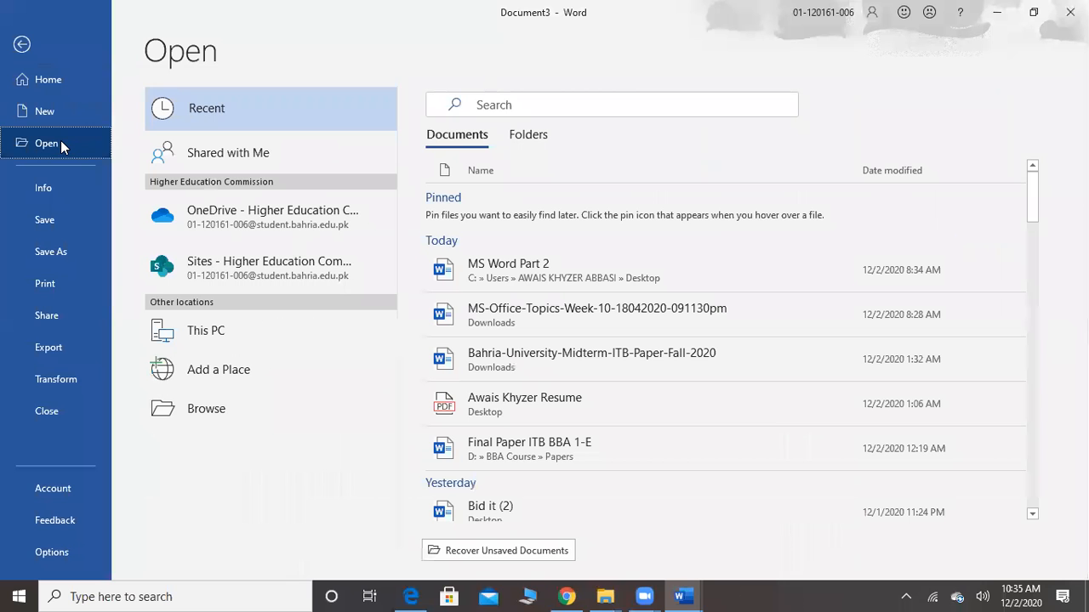
left_click(194, 417)
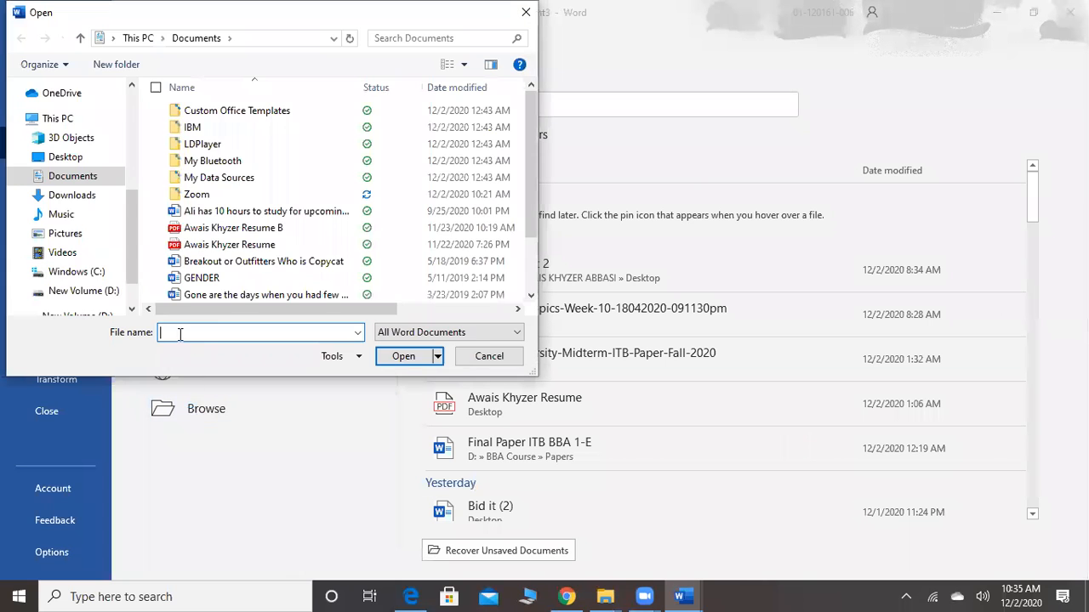
left_click(108, 161)
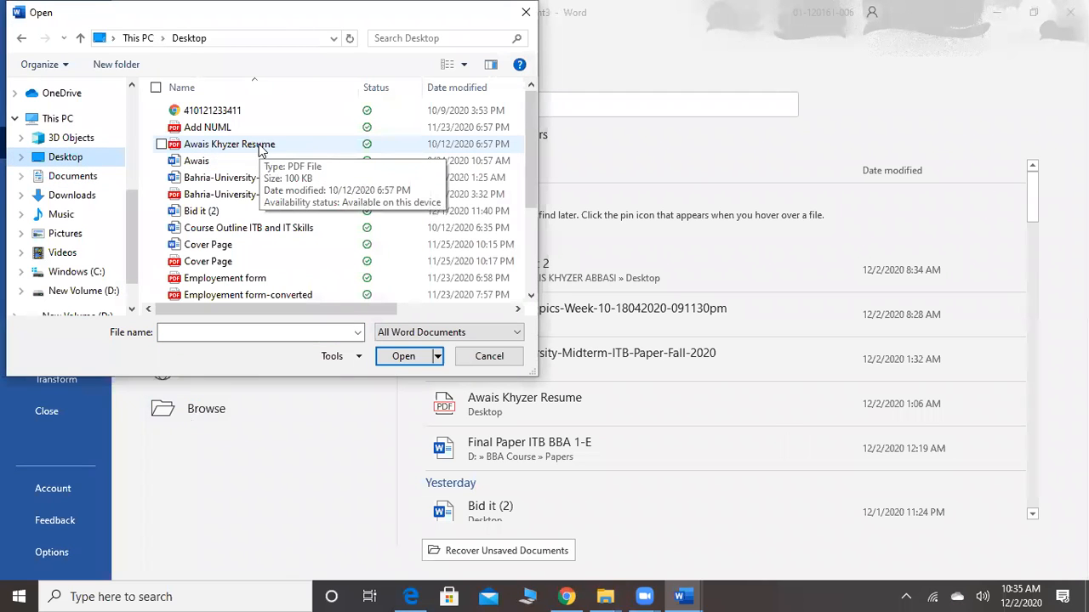
left_click(259, 146)
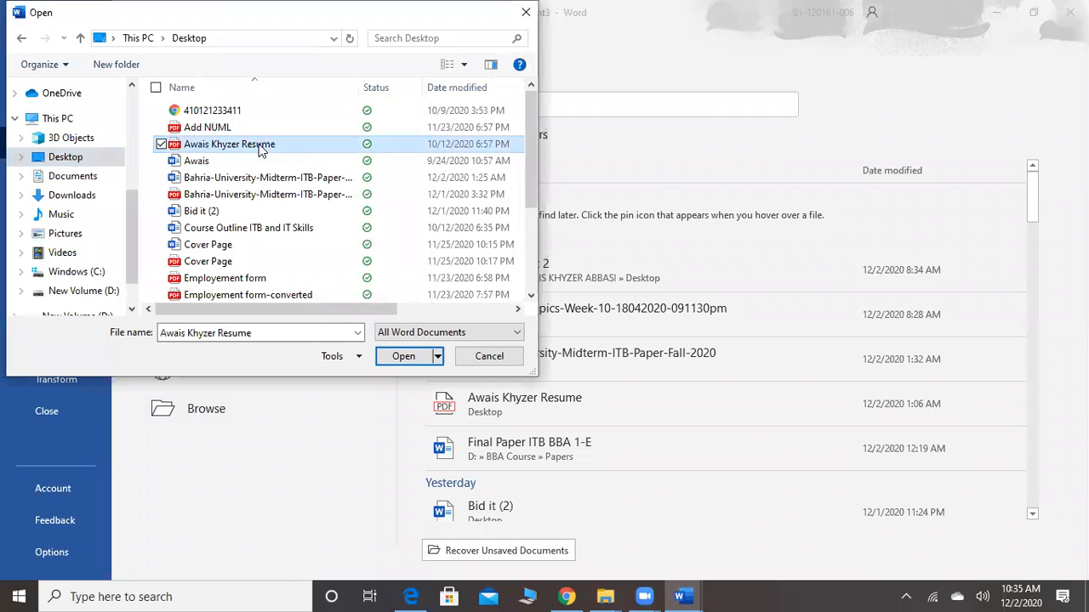
left_click(408, 357)
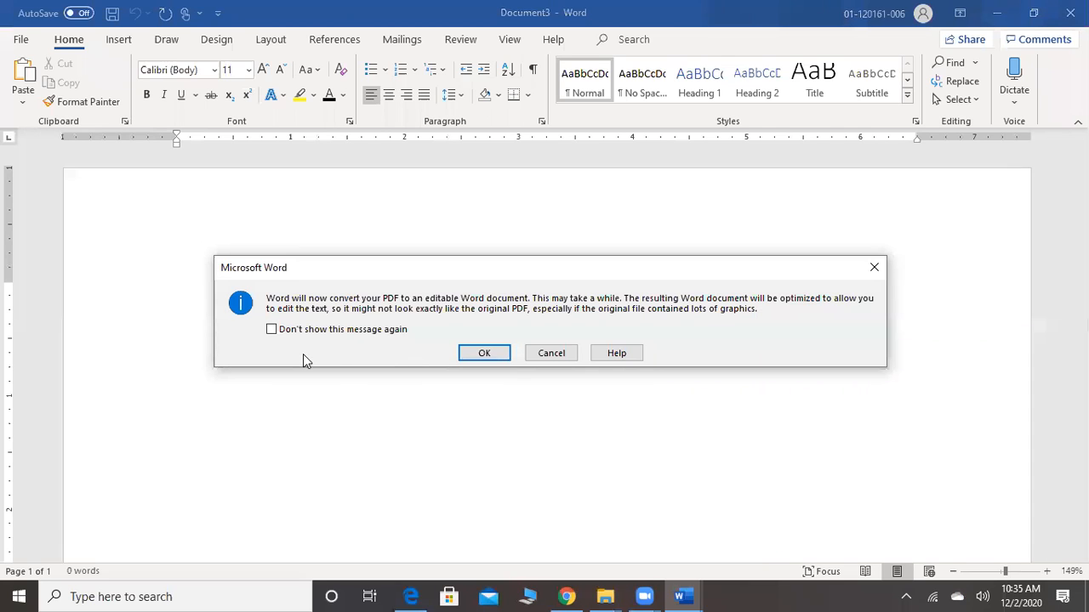
left_click(481, 354)
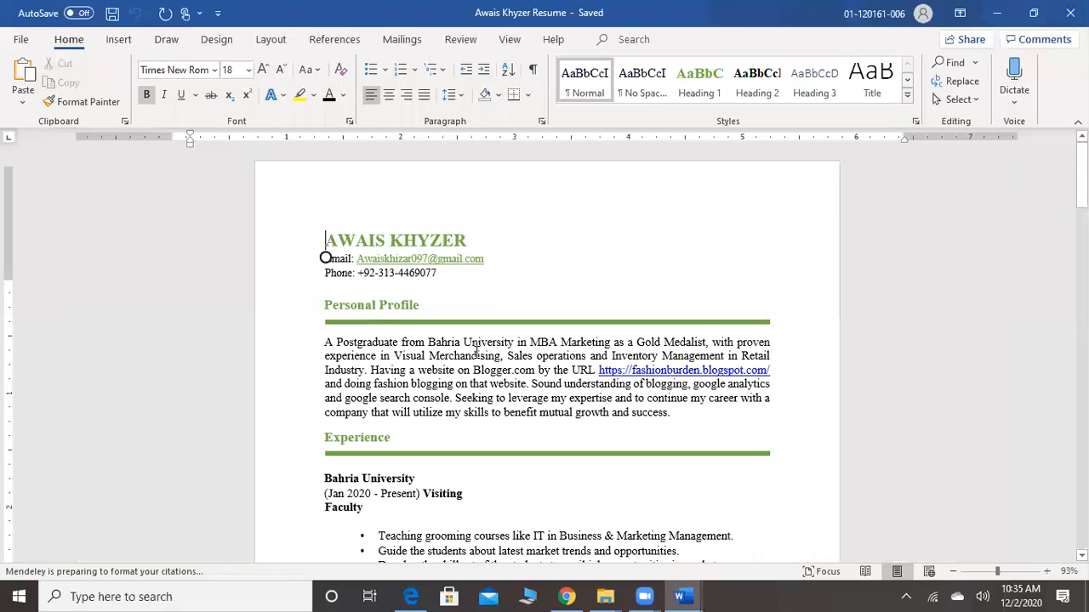
Examine the text and layout of the converted resume, from the Personal Profile through the Projects and Extra-Curricular Activities sections
scroll(476, 352, "down", 10)
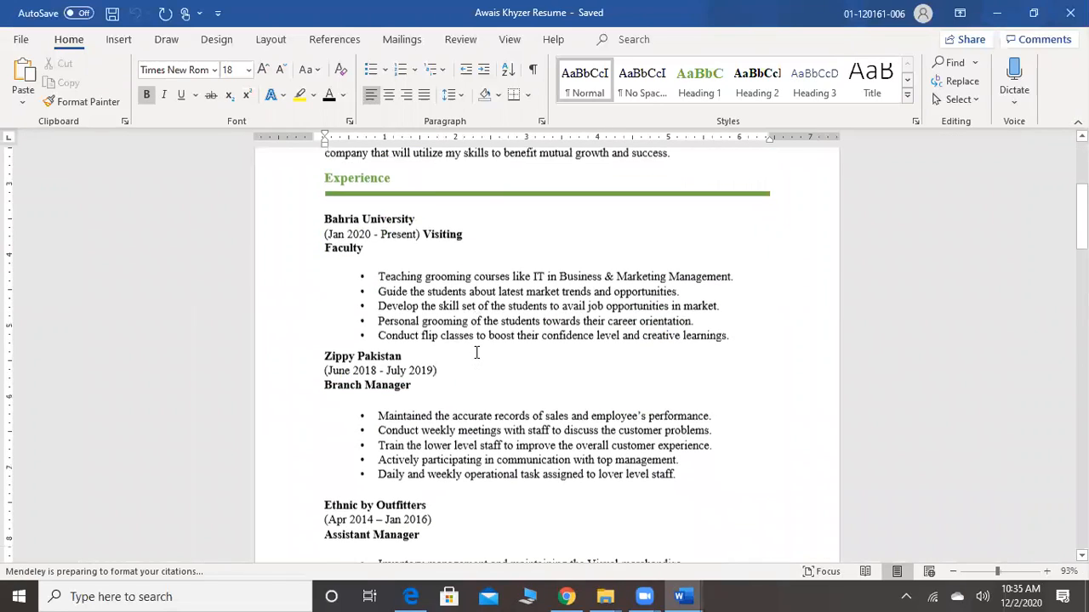
scroll(476, 352, "down", 15)
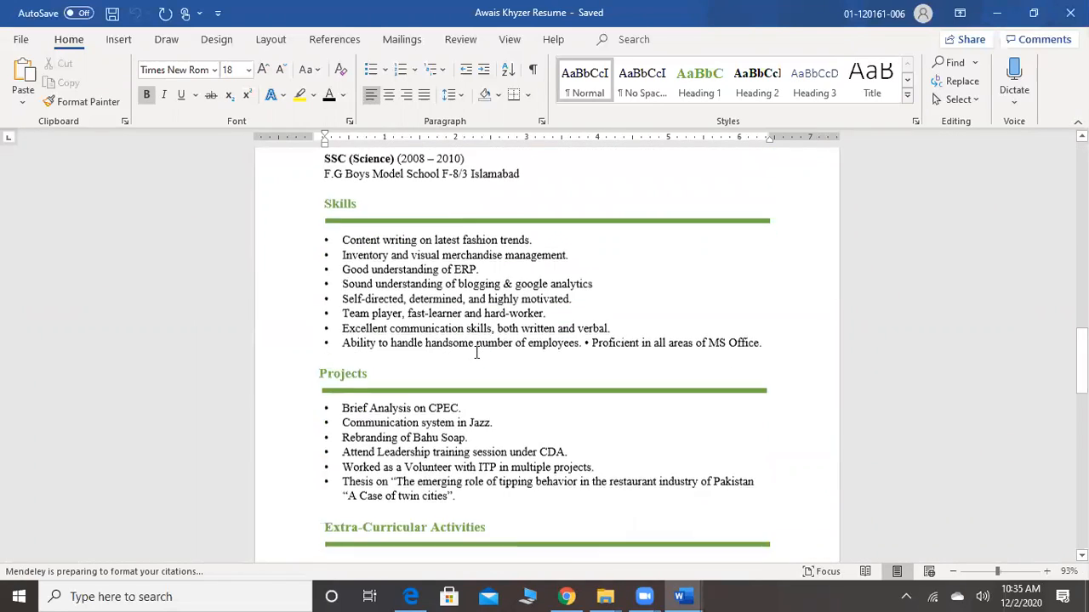
scroll(477, 352, "down", 2)
scroll(476, 352, "up", 15)
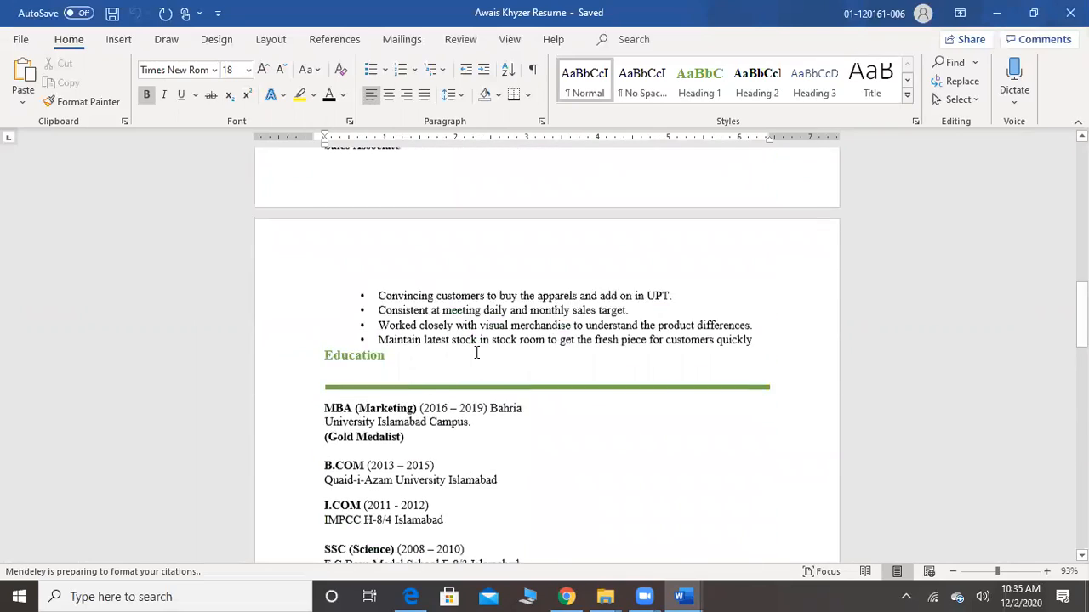
scroll(477, 352, "up", 8)
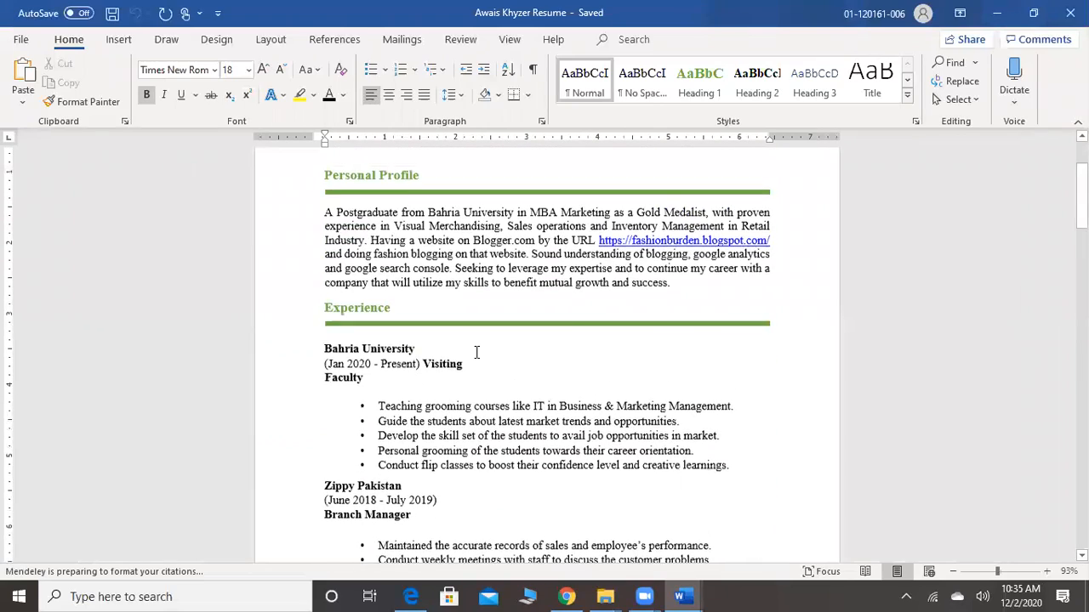
scroll(476, 352, "up", 1)
scroll(476, 352, "down", 5)
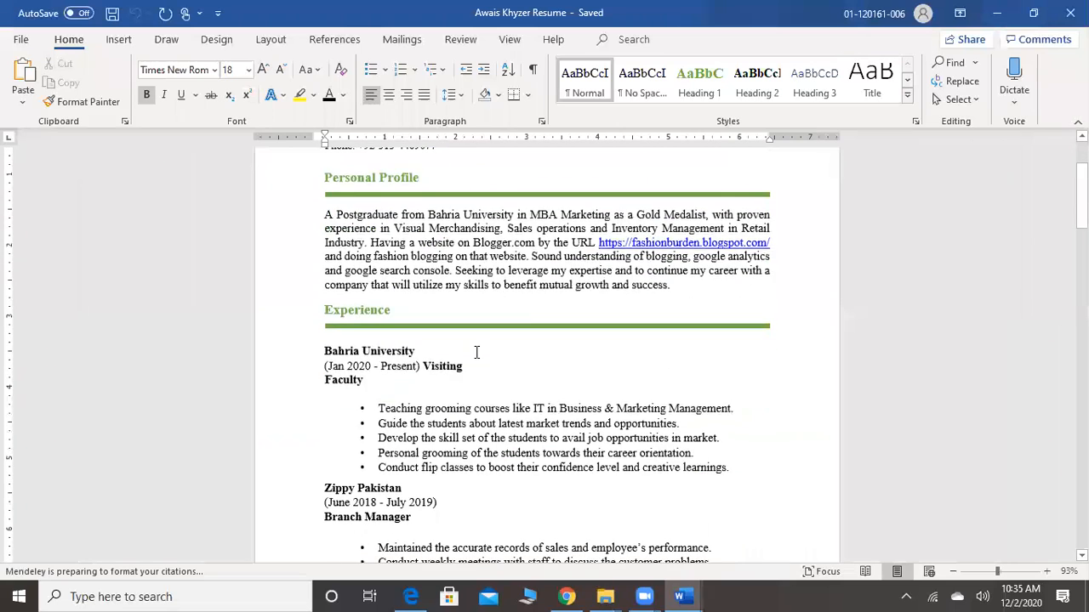
scroll(477, 352, "up", 1)
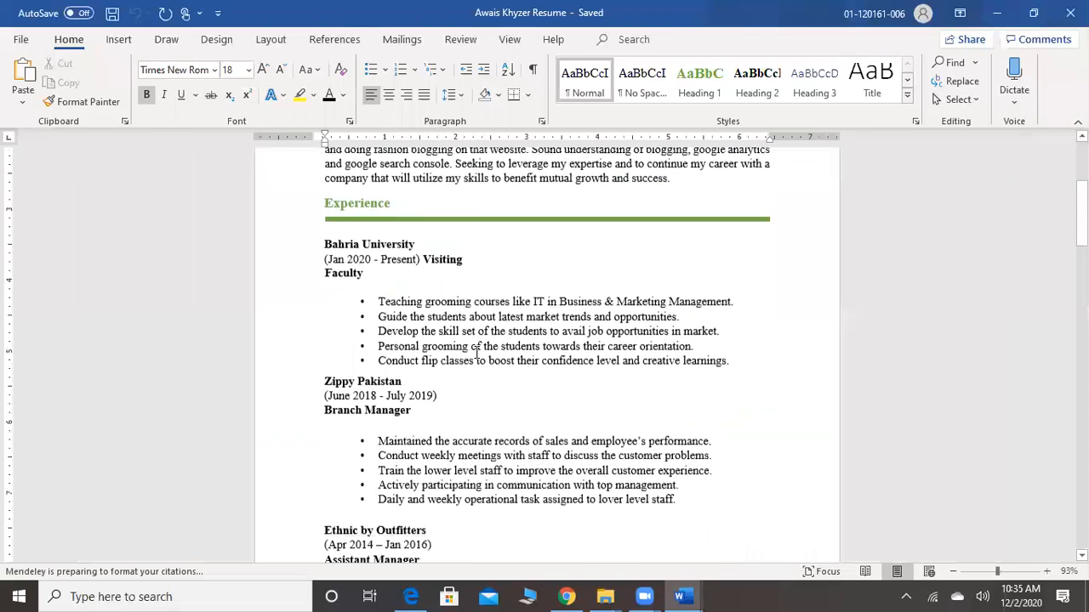
Move "Visiting" onto the "Faculty" line under Bahria University and insert four blank lines above the "Generation" entry
left_click(424, 260)
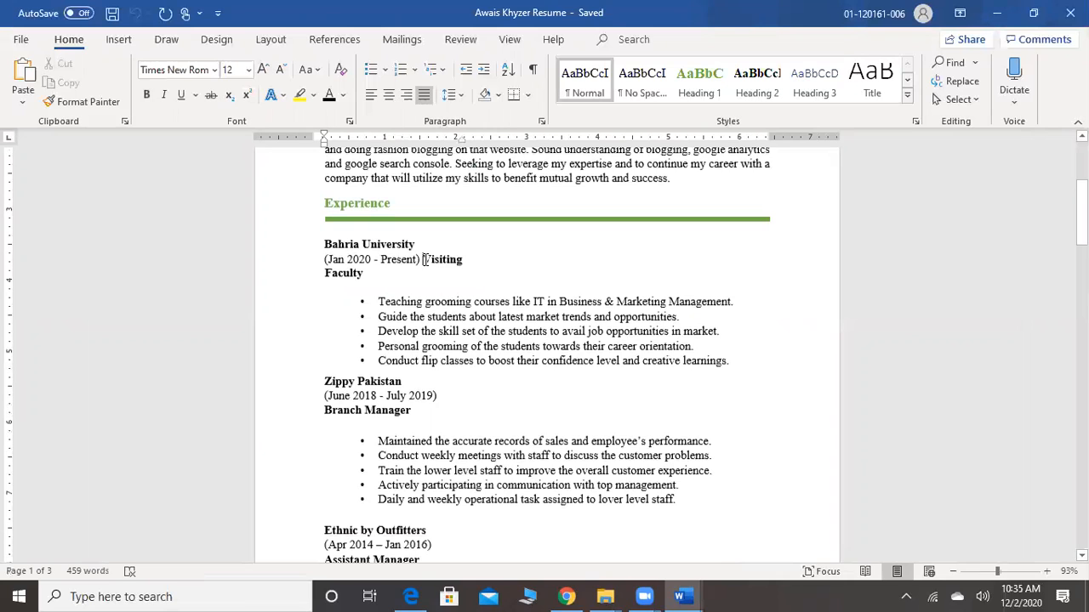
key("Return")
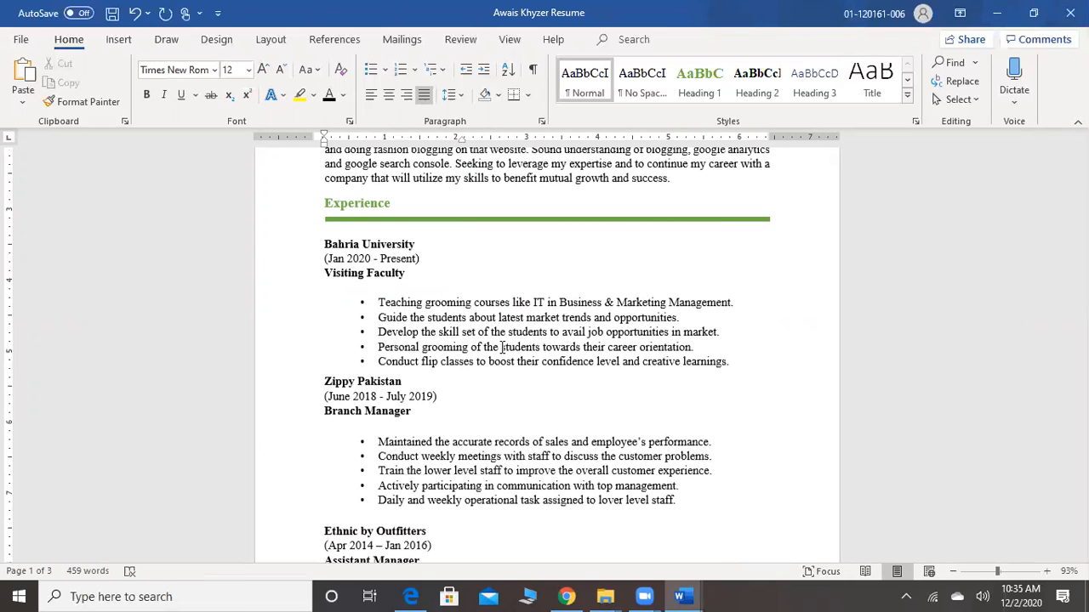
scroll(511, 368, "down", 8)
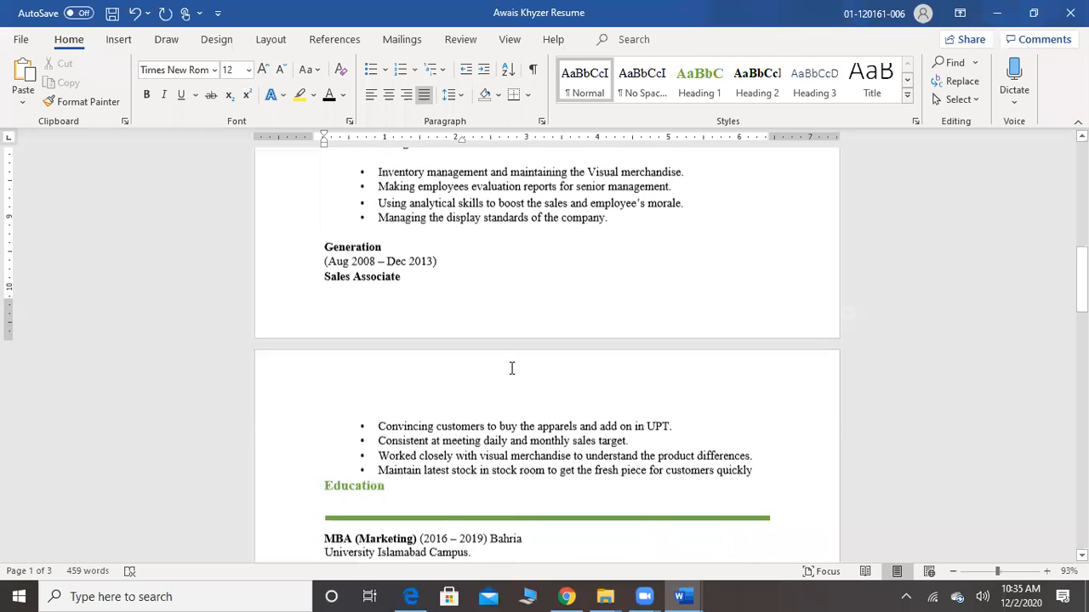
left_click(322, 249)
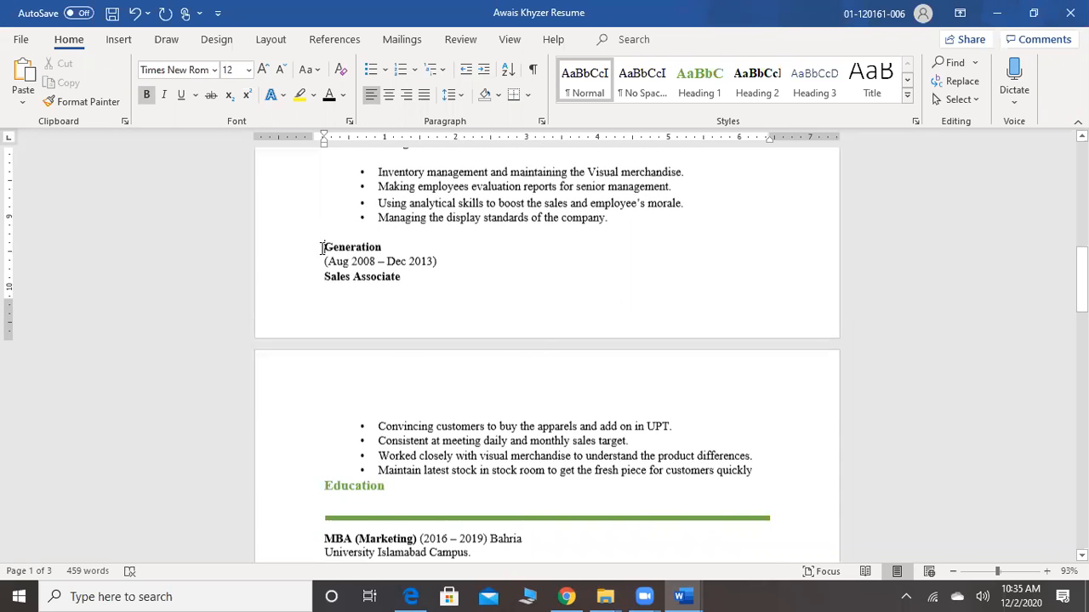
key("Return")
key("Return")
key("Return")
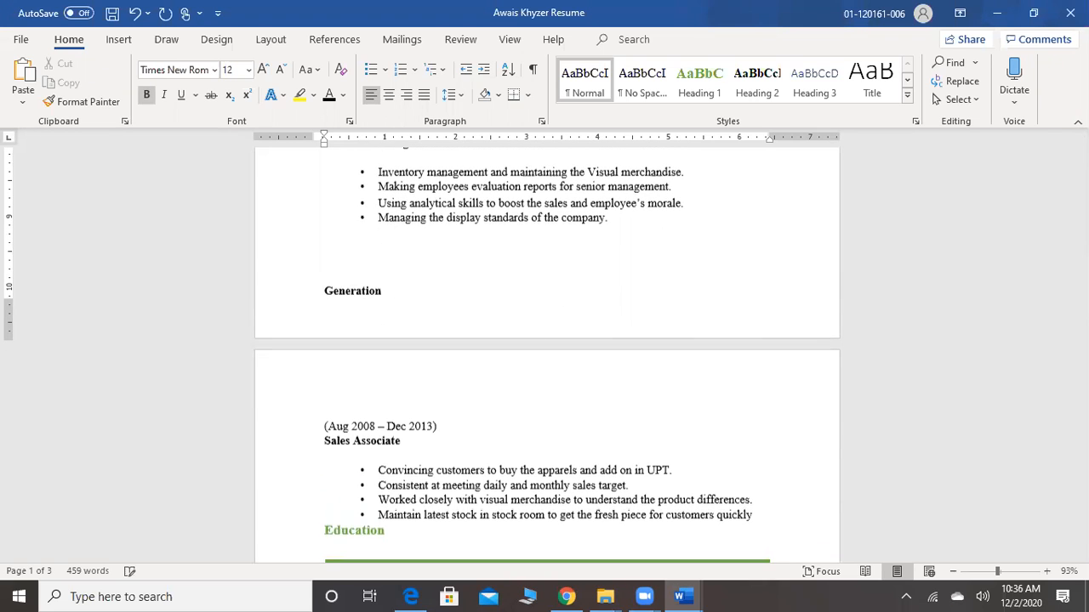
key("Return")
Insert a blank line above the "Education" heading and remove the empty line between the heading and its green rule
scroll(322, 249, "down", 10)
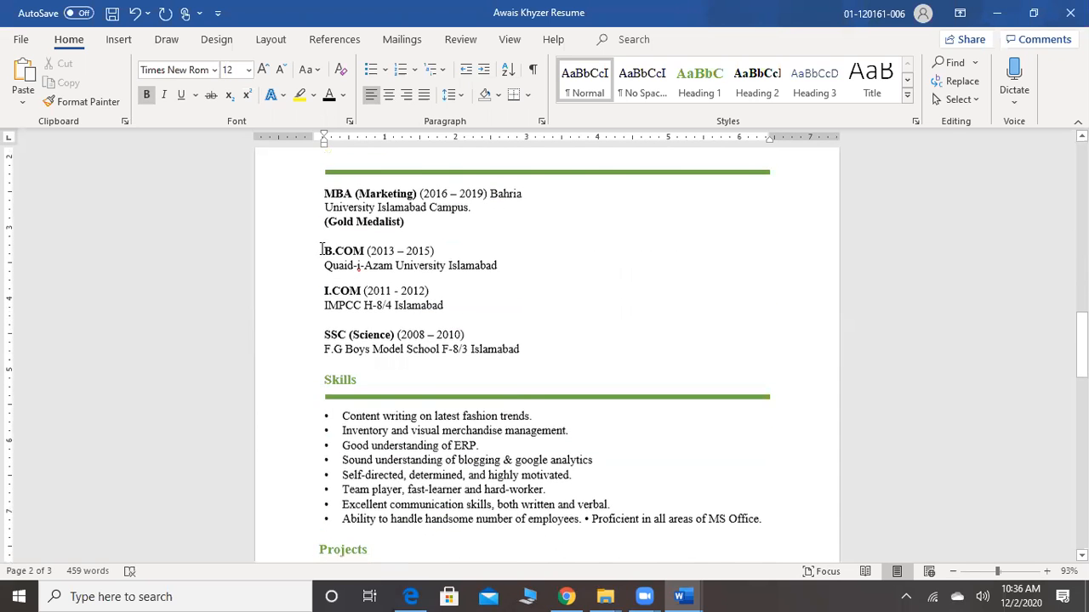
scroll(322, 248, "up", 3)
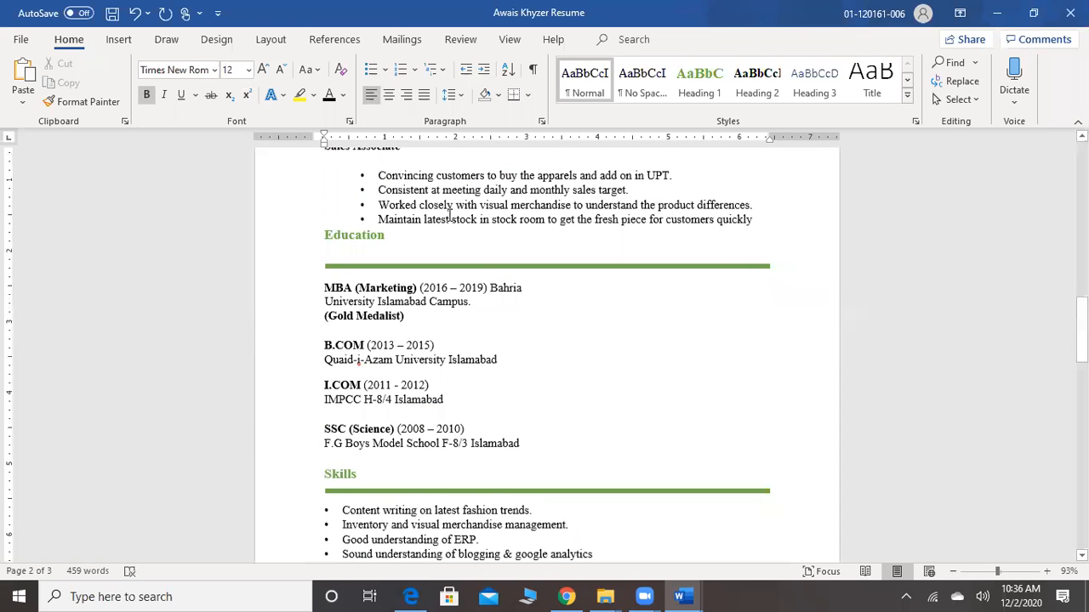
left_click(324, 239)
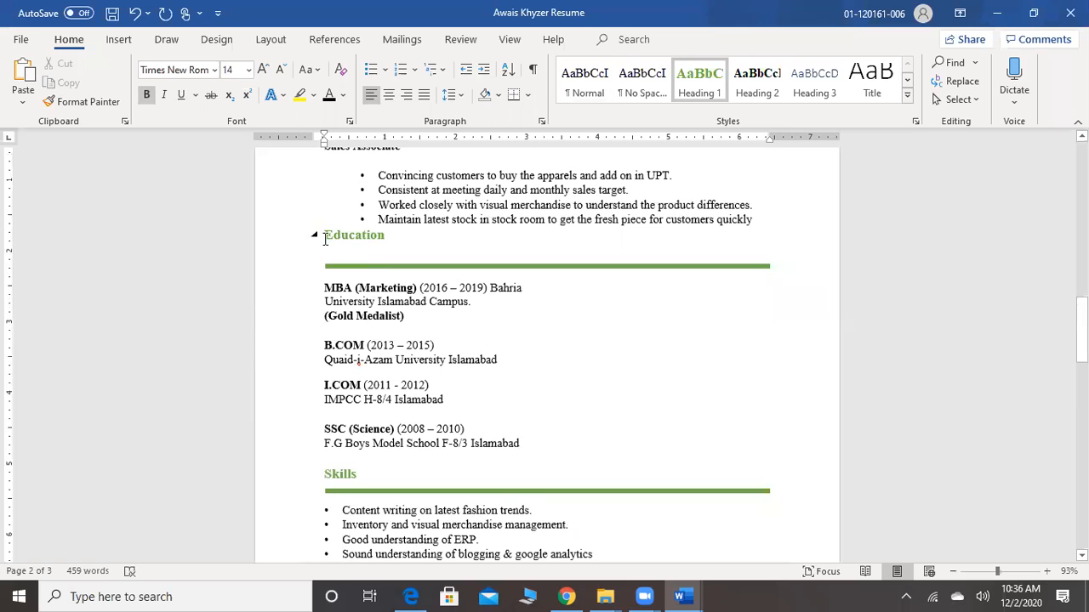
key("Return")
left_click(332, 273)
key("BackSpace")
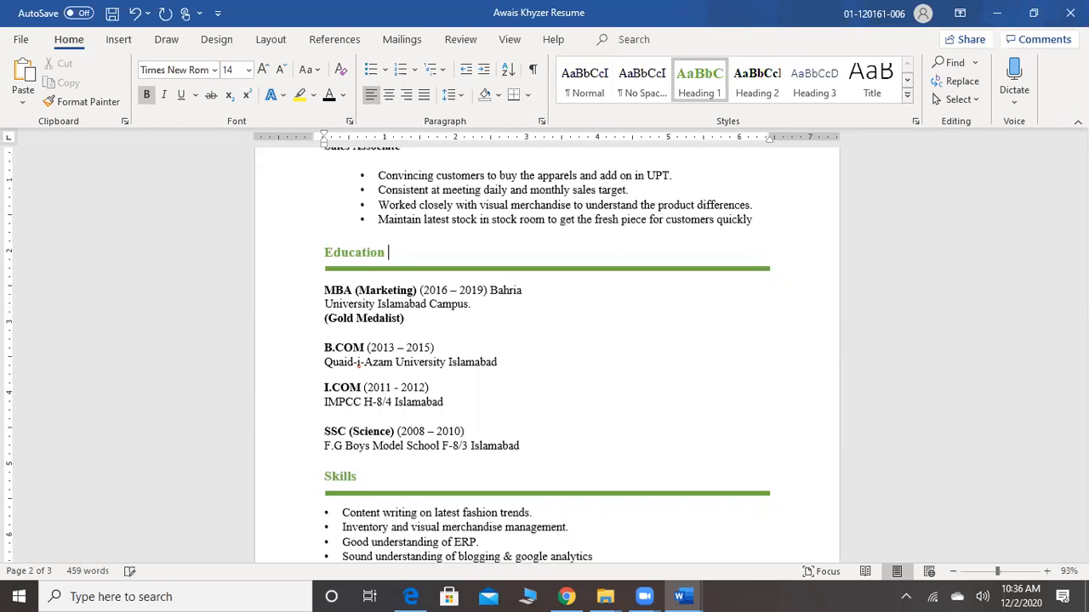
Push the "Extra-Curricular Activities" heading onto the next page, directly above its bulleted list
scroll(333, 271, "down", 15)
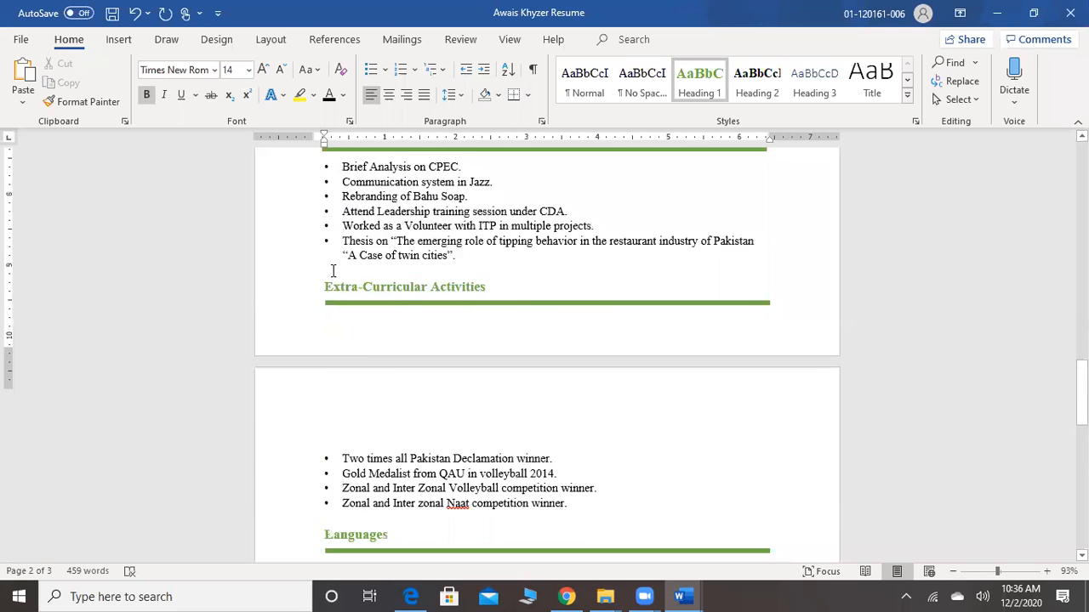
scroll(333, 270, "up", 8)
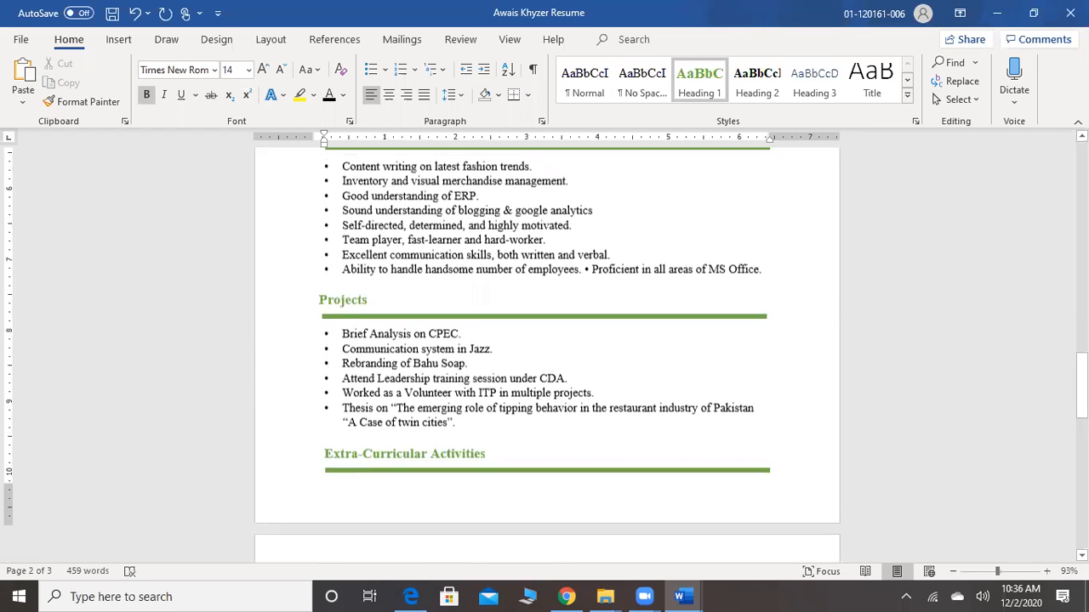
left_click(467, 435)
key("ctrl+Return")
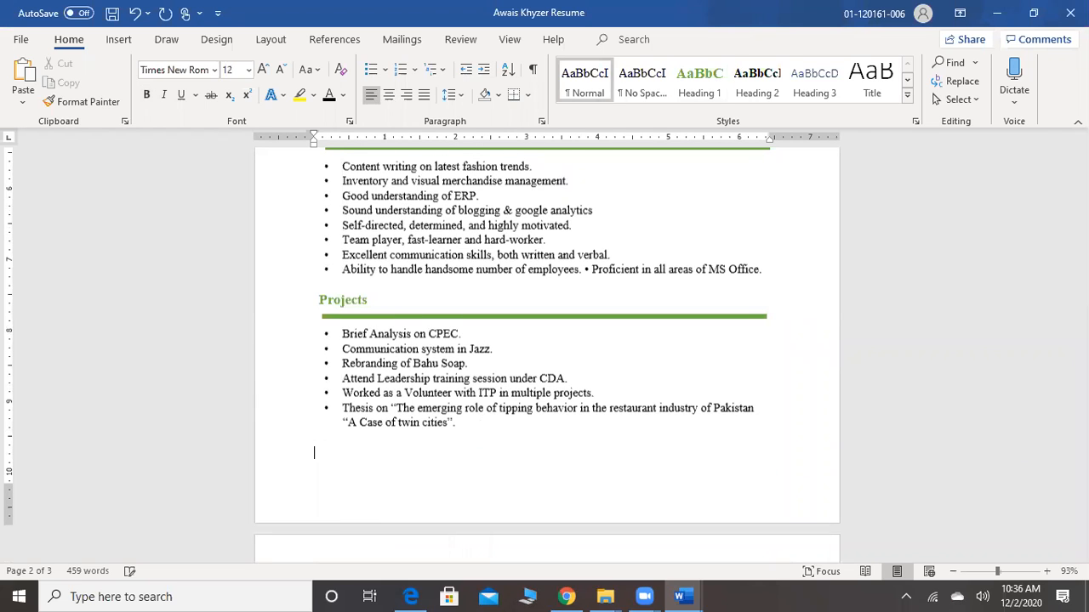
scroll(466, 430, "down", 3)
scroll(466, 429, "down", 8)
scroll(467, 429, "up", 6)
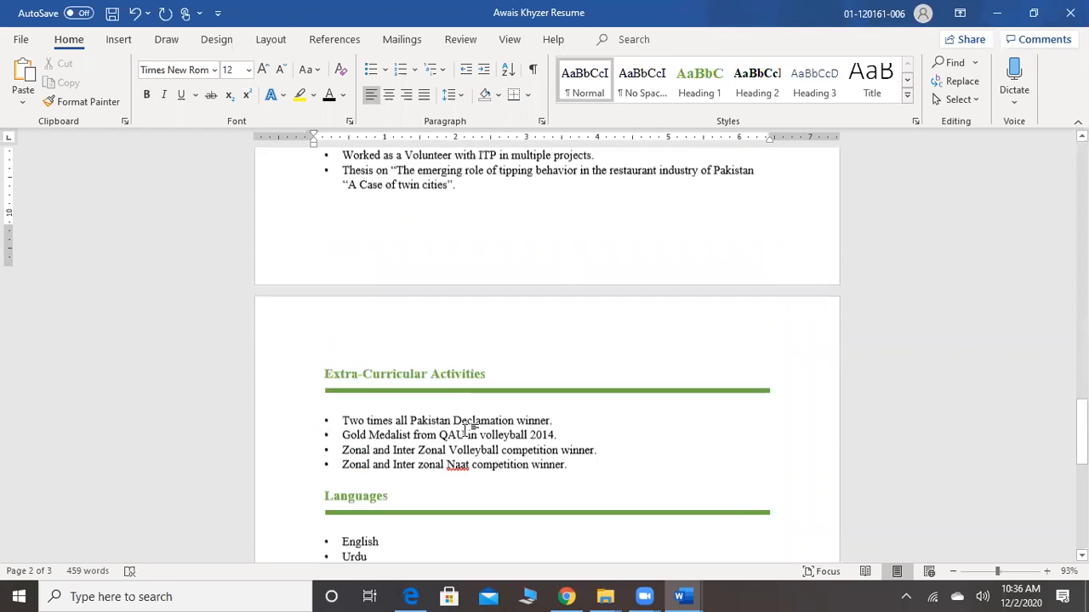
Close the converted resume without saving the changes and bring up the previews of the open Word documents
left_click(22, 41)
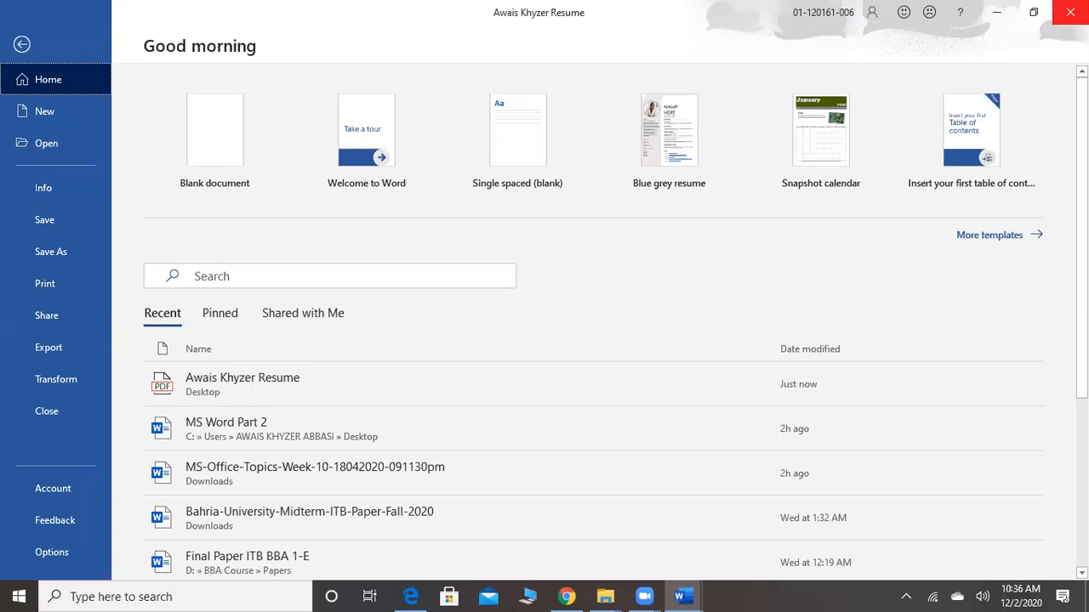
left_click(1070, 12)
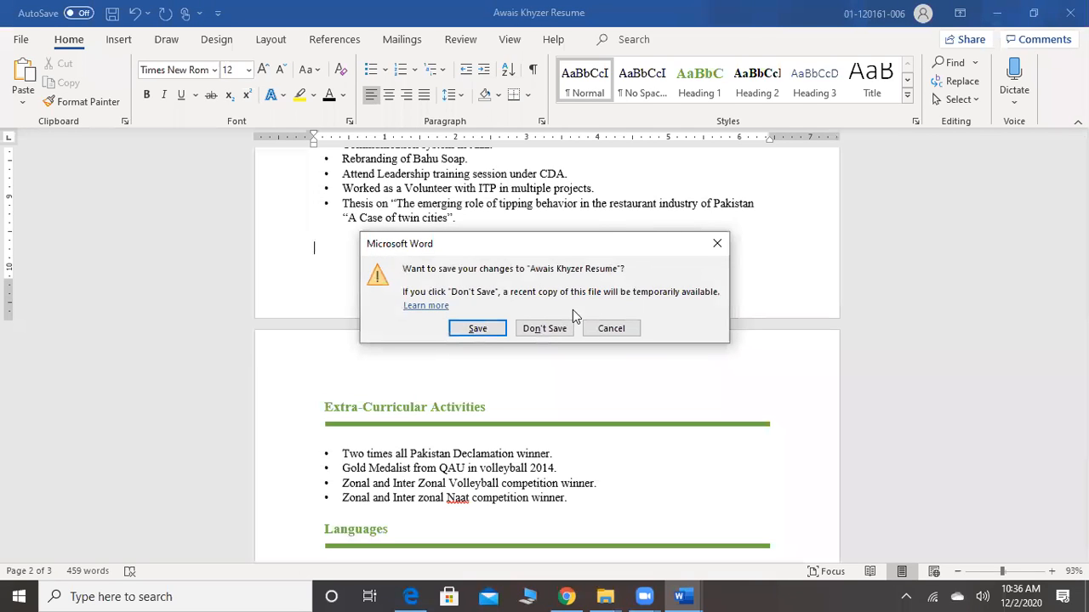
left_click(560, 330)
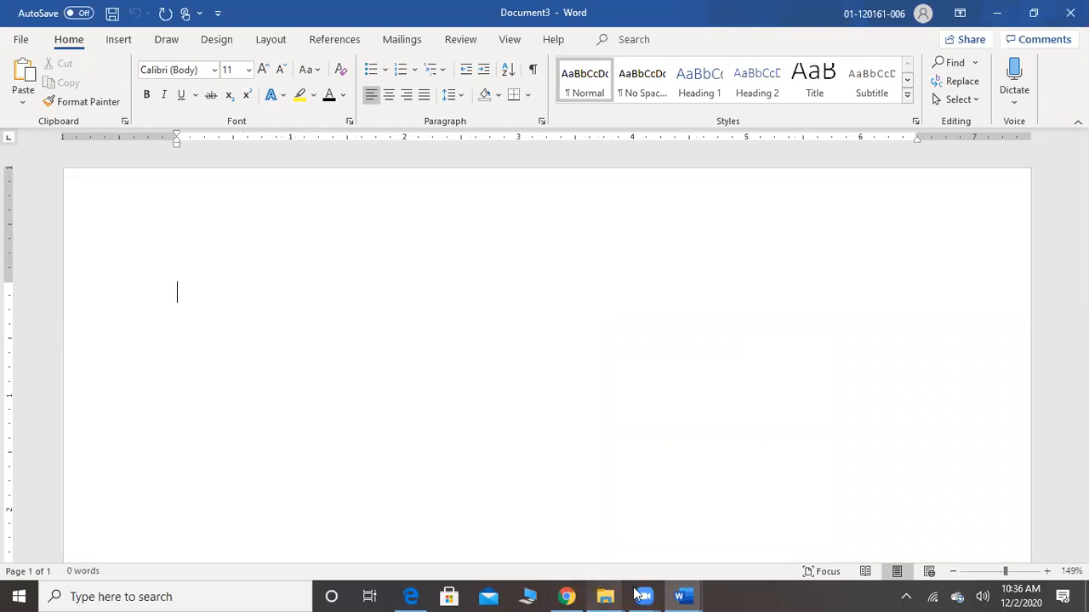
left_click(690, 596)
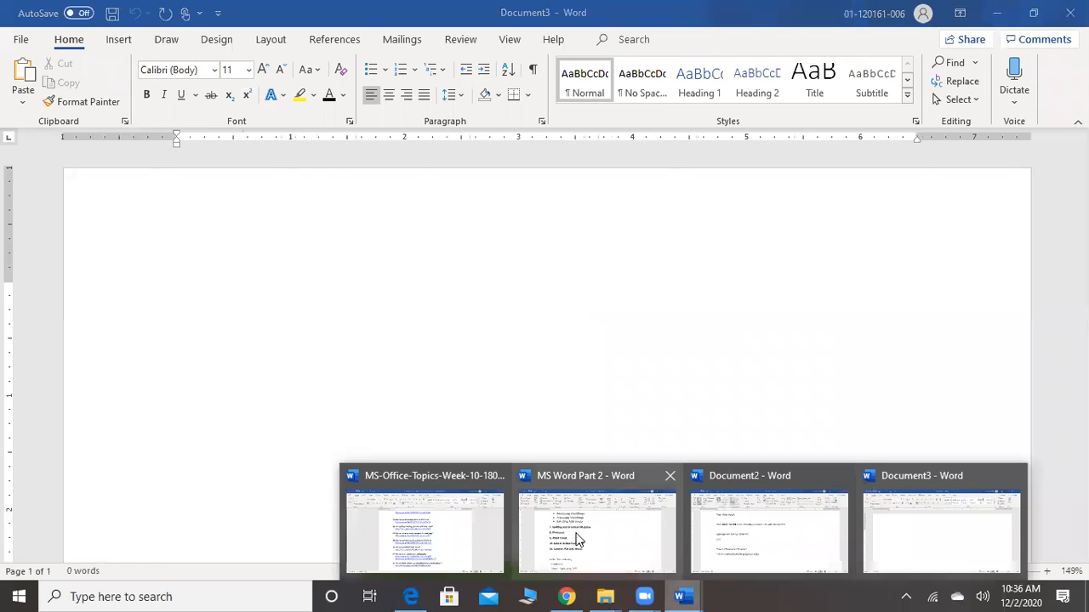
Close the blank Document3 and go through the topic list in the MS Word Part 2 document
mouse_move(579, 537)
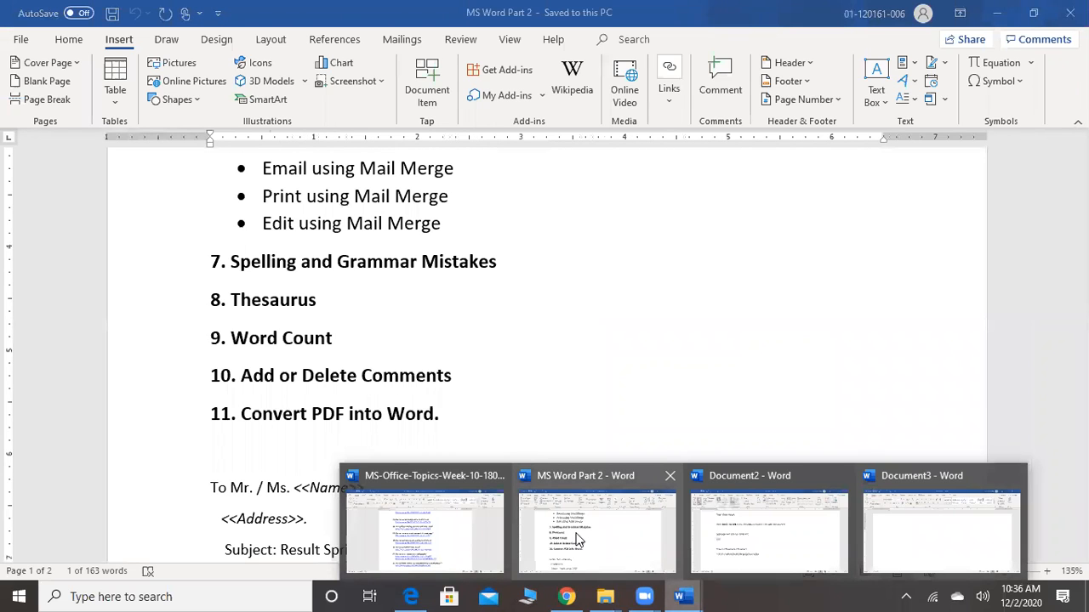
scroll(578, 540, "down", 3)
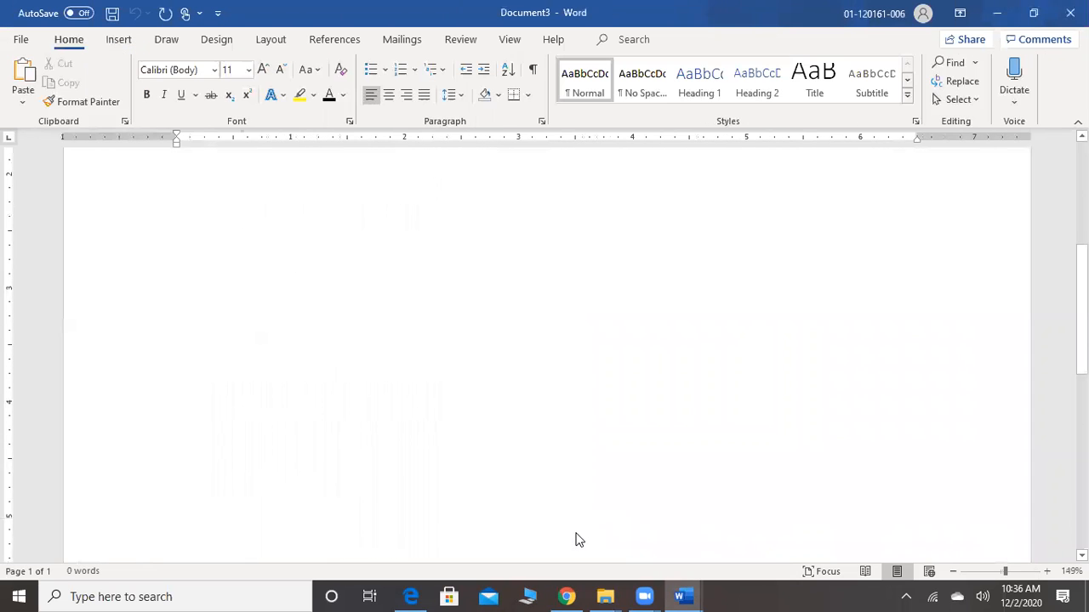
mouse_move(691, 595)
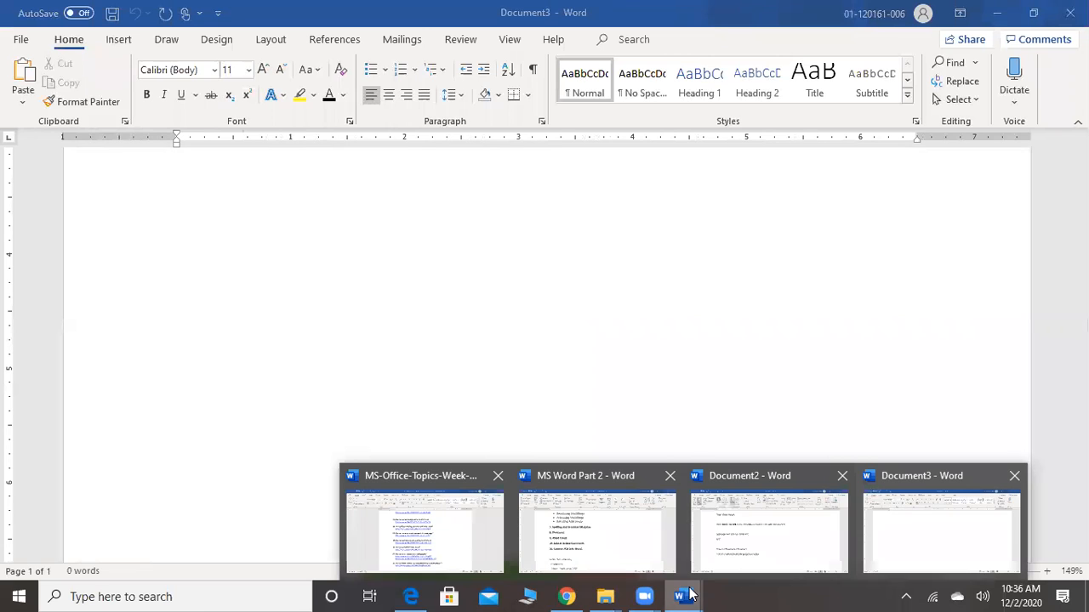
left_click(1021, 476)
left_click(701, 532)
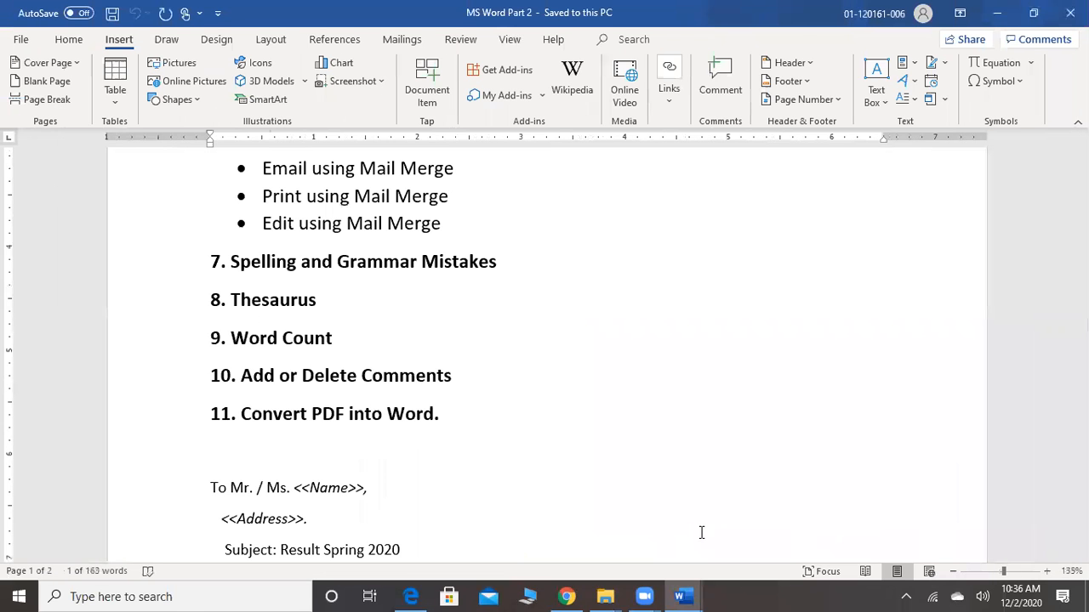
scroll(701, 533, "down", 10)
scroll(701, 532, "down", 3)
scroll(701, 532, "up", 12)
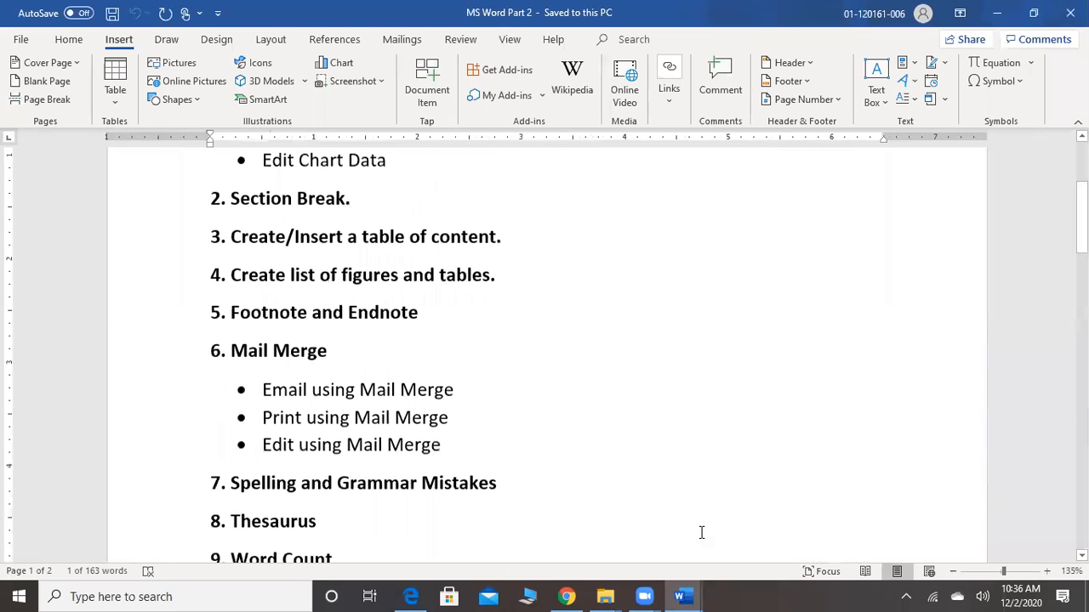
Switch to Document2 for a look at the result letter and return to the MS Word Part 2 document
mouse_move(686, 593)
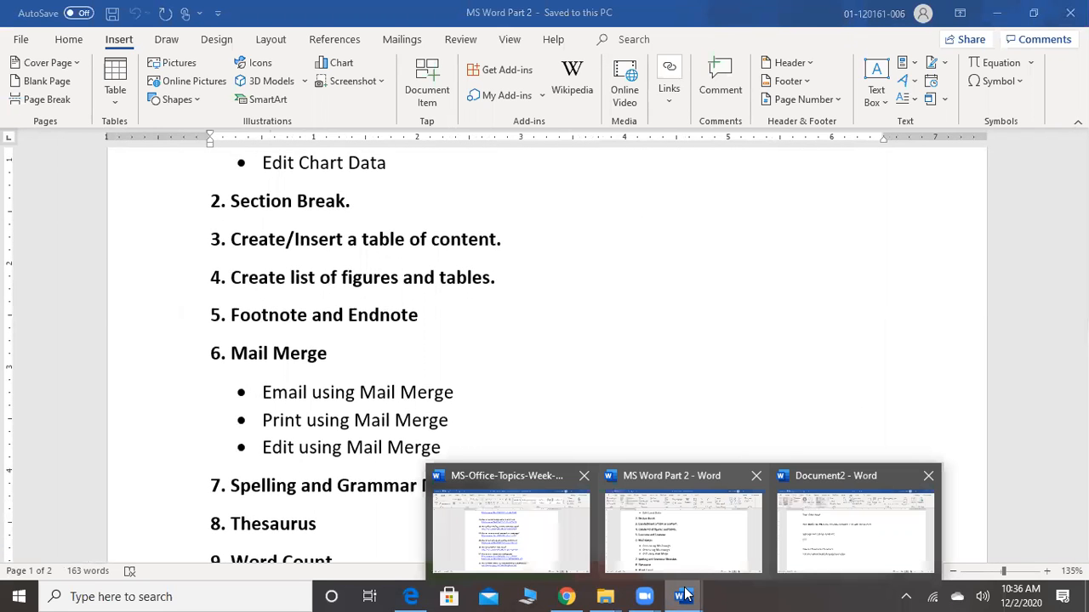
left_click(866, 534)
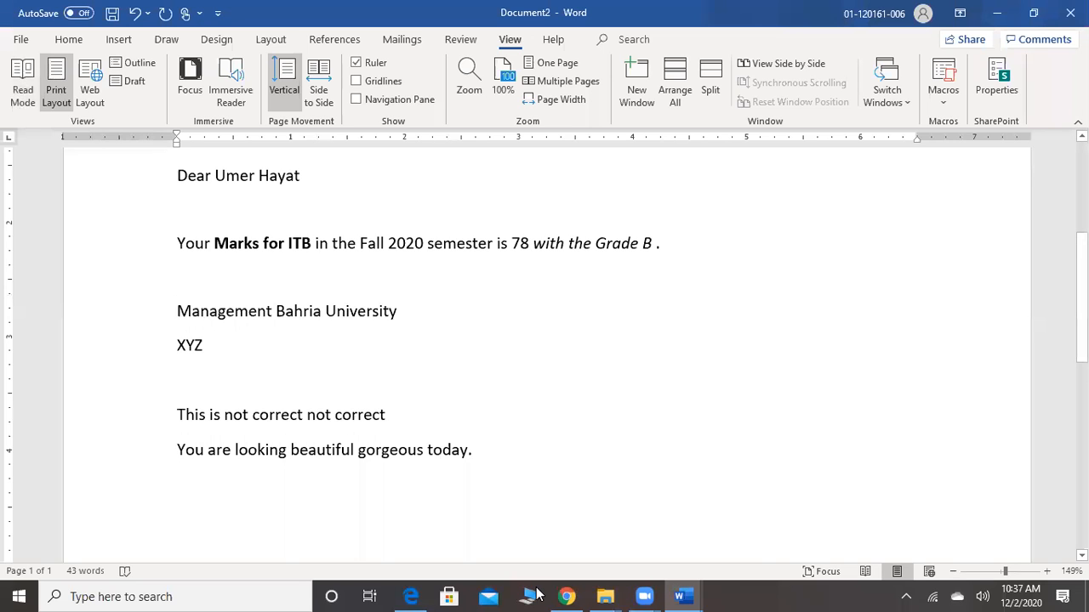
mouse_move(681, 596)
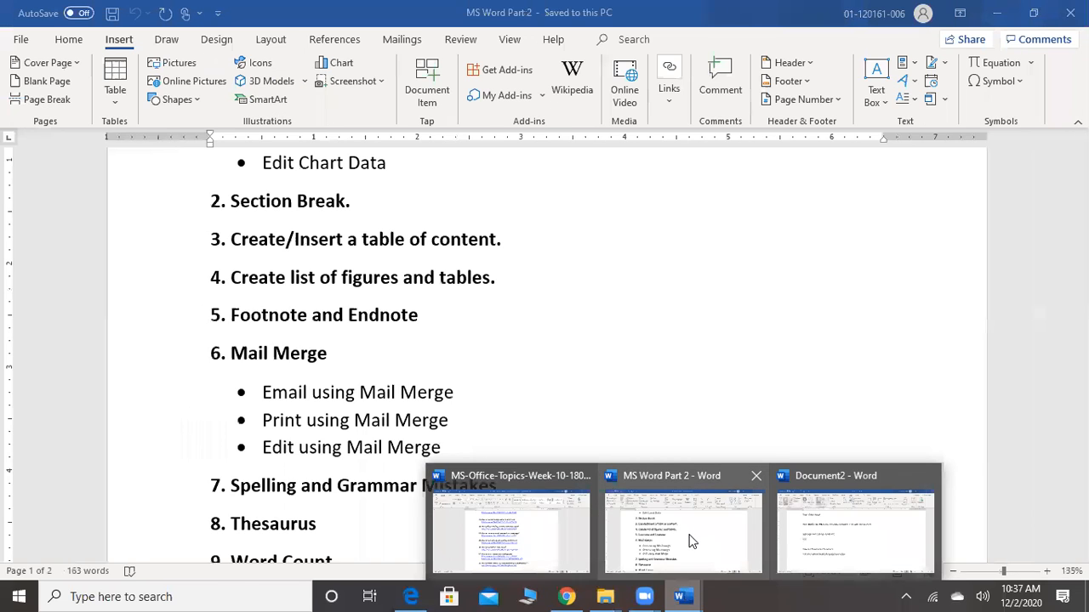
left_click(691, 541)
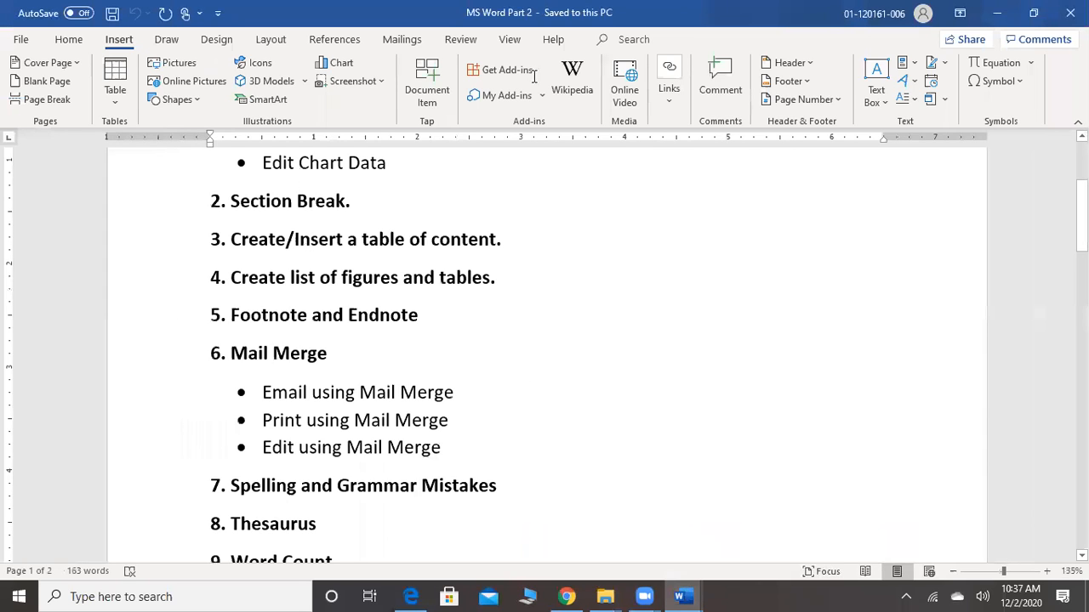
View MS Word Part 2 in Read Mode, paging forward to the last screens and back, and exit the mode
left_click(511, 41)
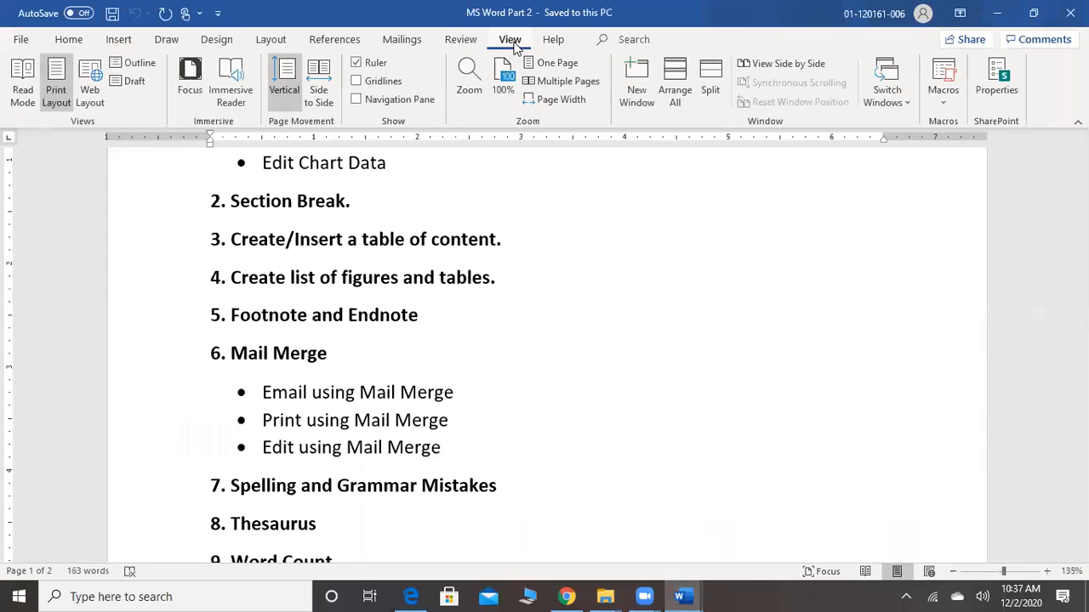
left_click(23, 92)
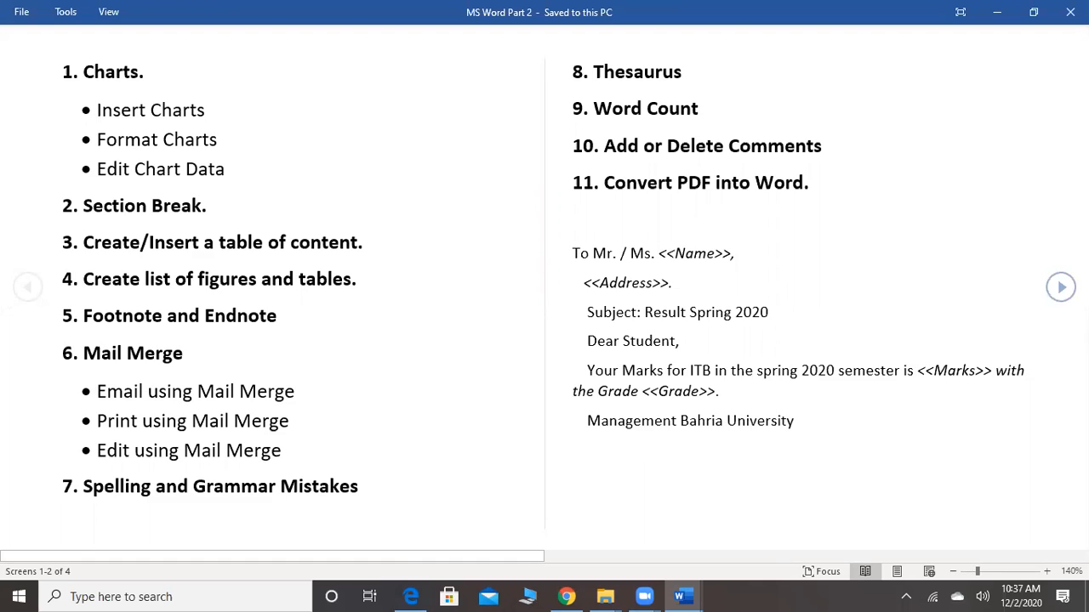
left_click(1061, 287)
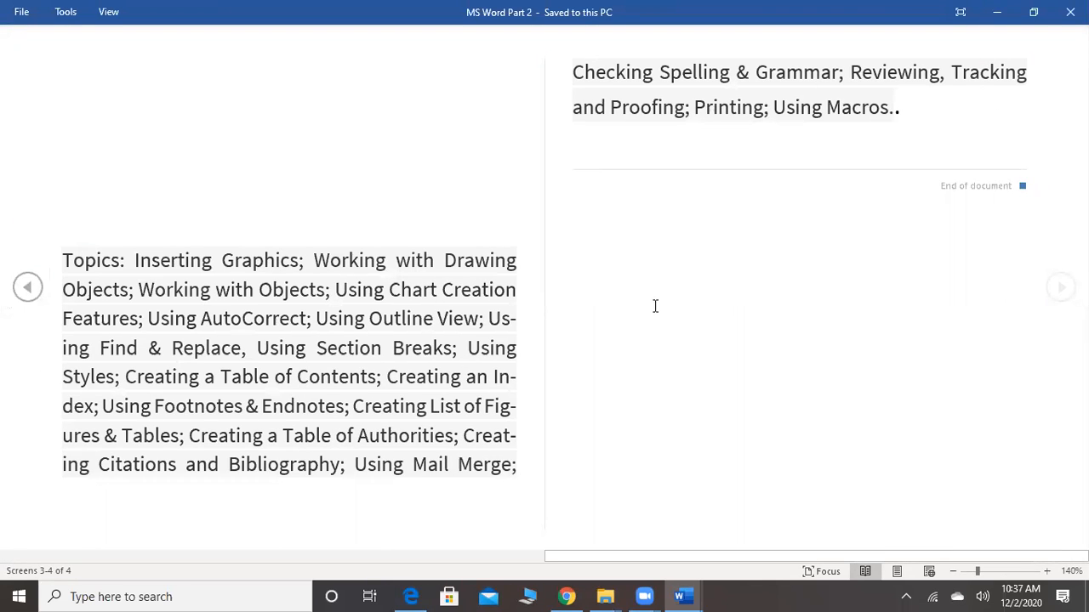
left_click(28, 288)
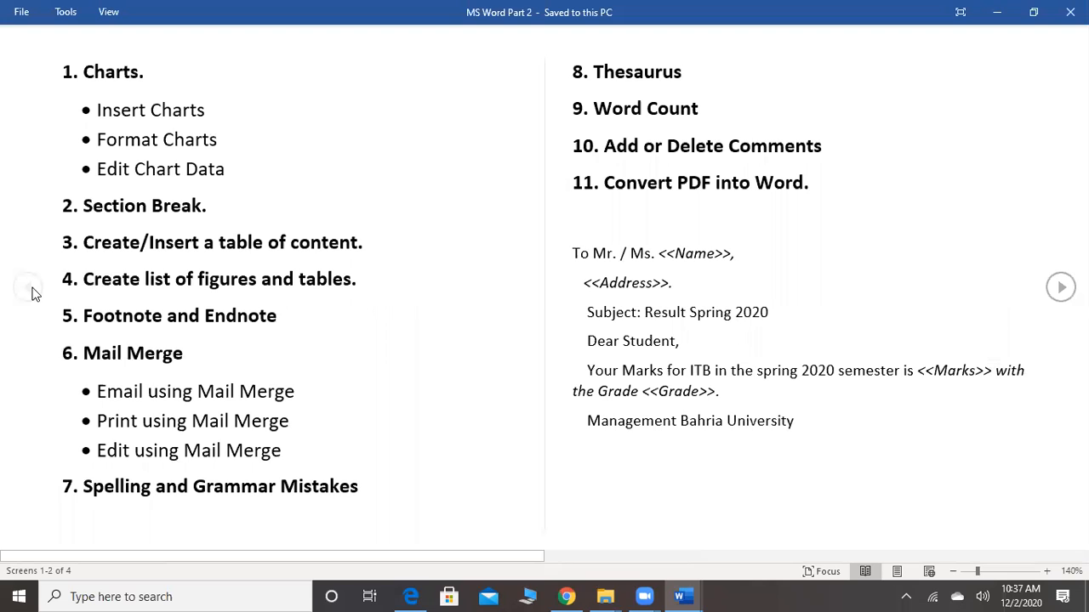
key("Escape")
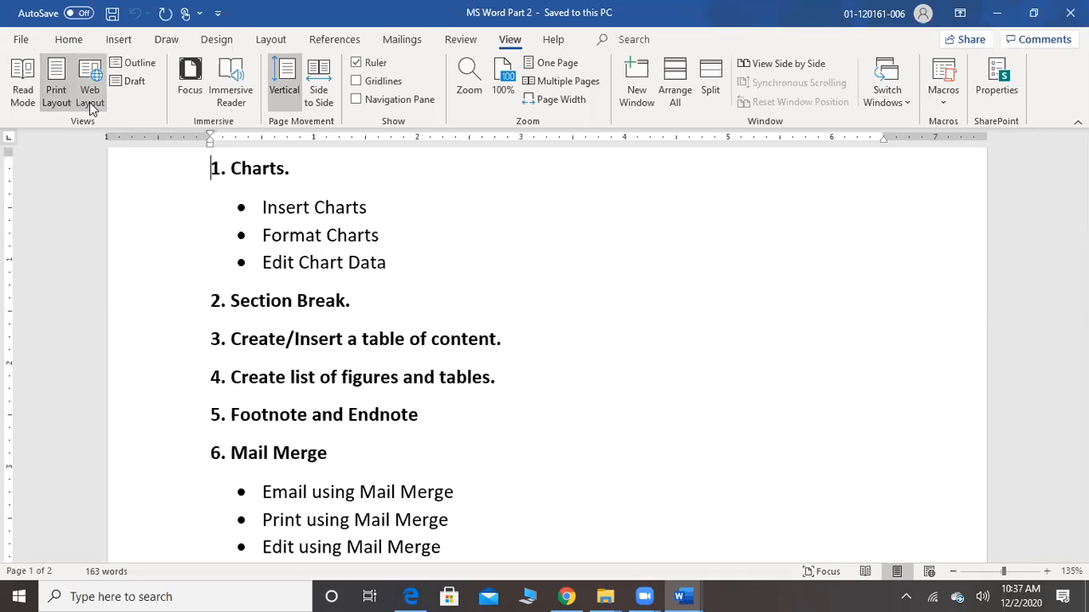
View the document in Outline view and in Draft view, ending back in Print Layout
left_click(146, 68)
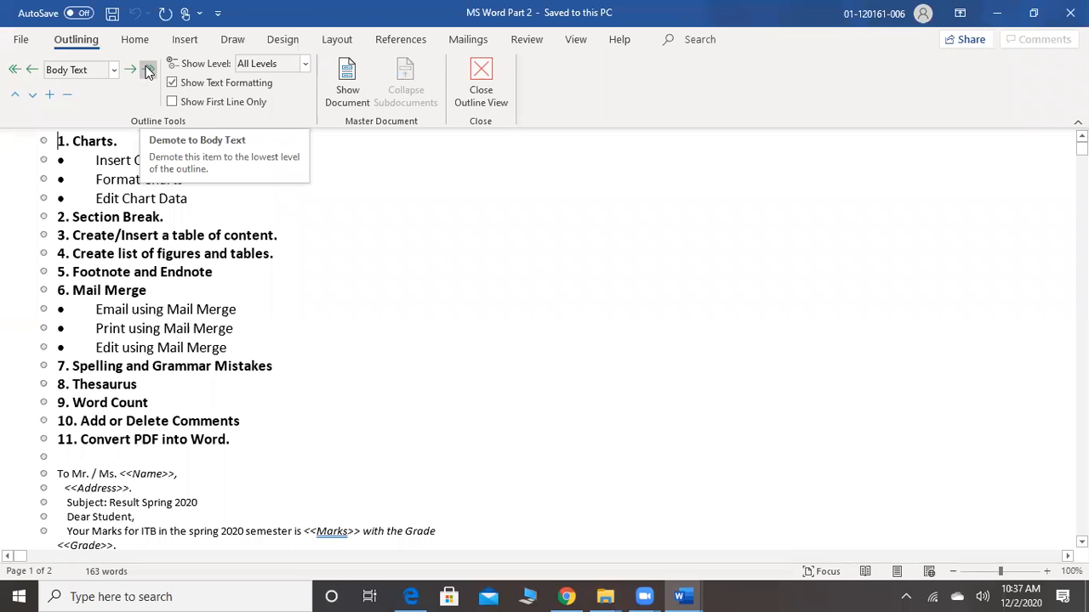
left_click(479, 83)
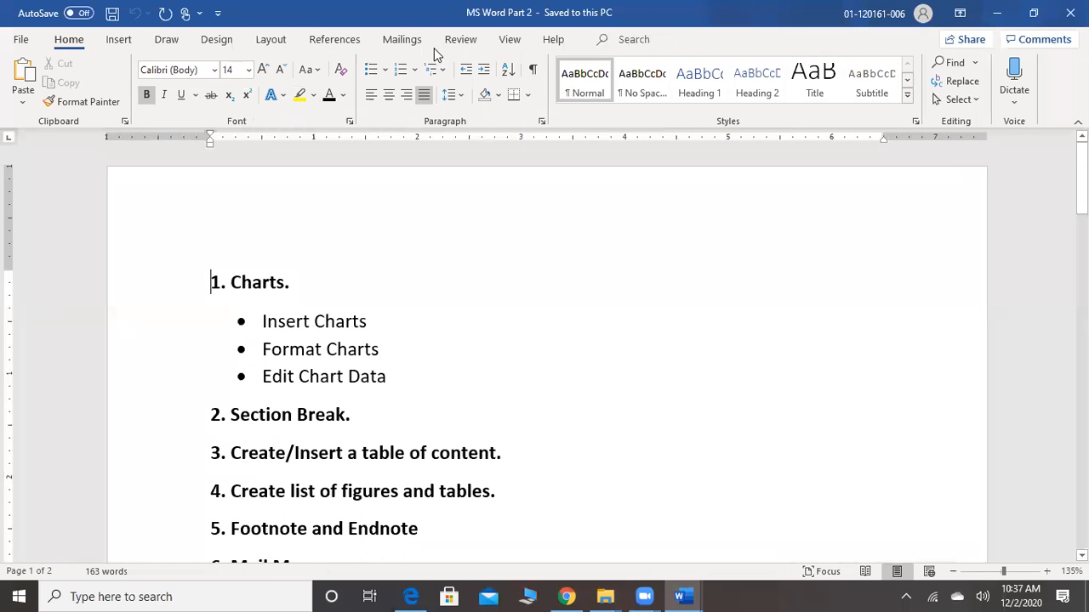
left_click(512, 43)
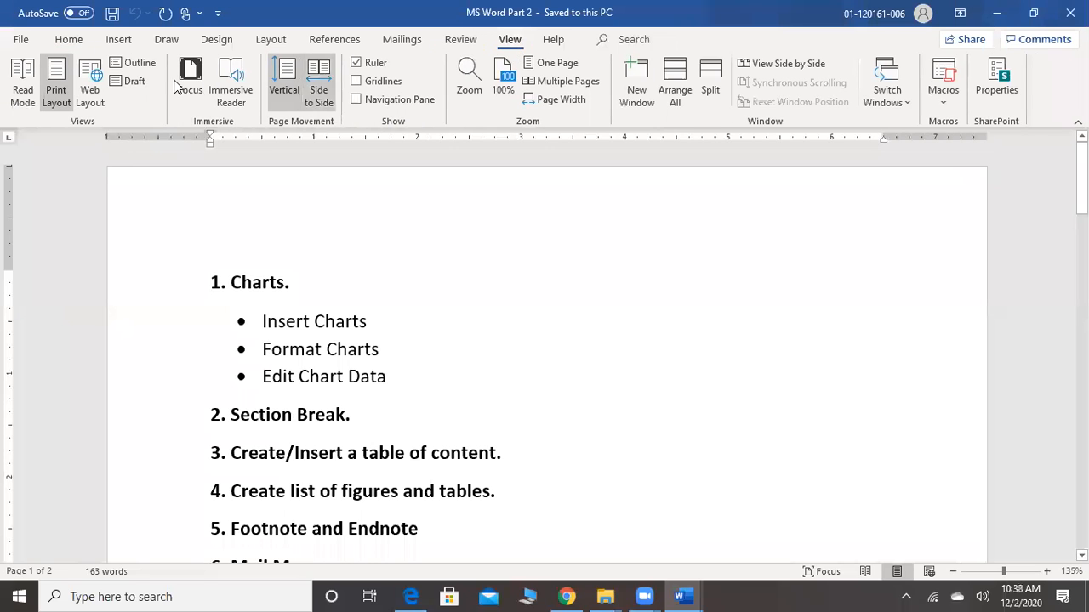
left_click(129, 86)
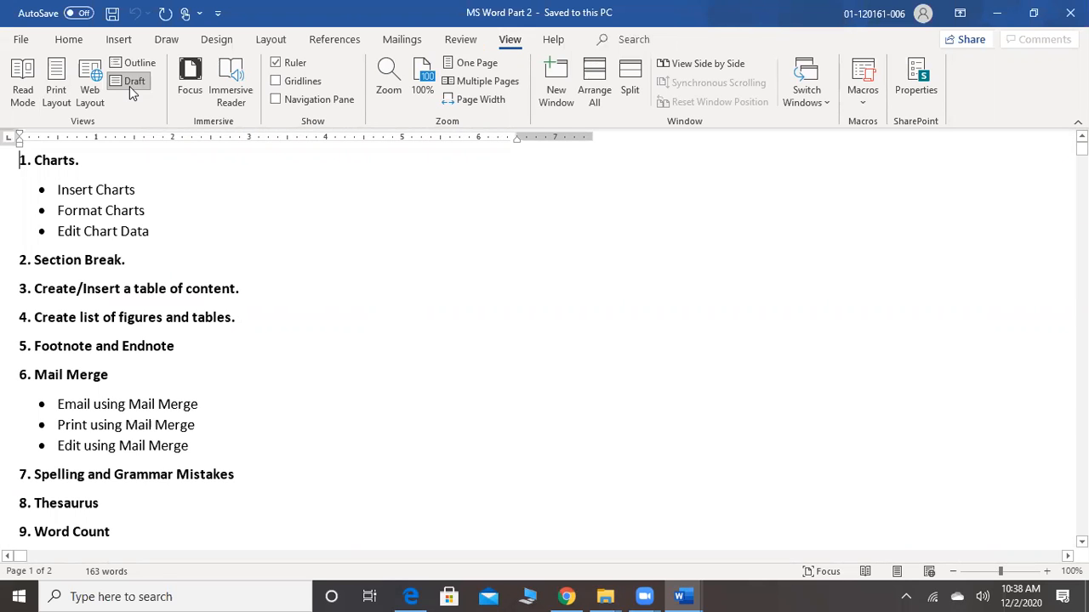
left_click(60, 92)
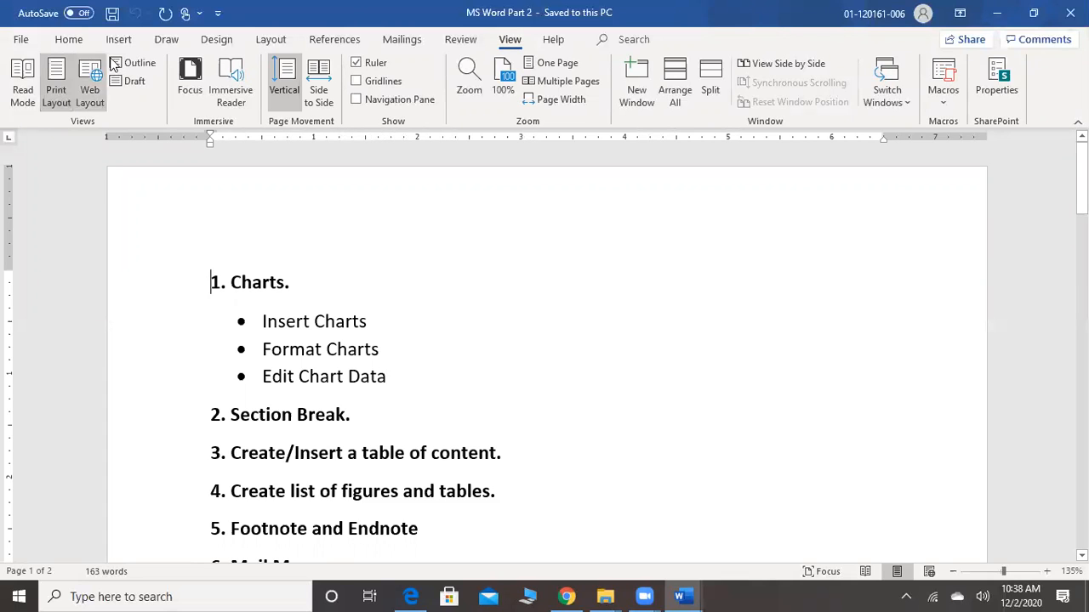
Try Side to Side page movement before restoring Vertical, and hide the ruler and show it again
left_click(319, 95)
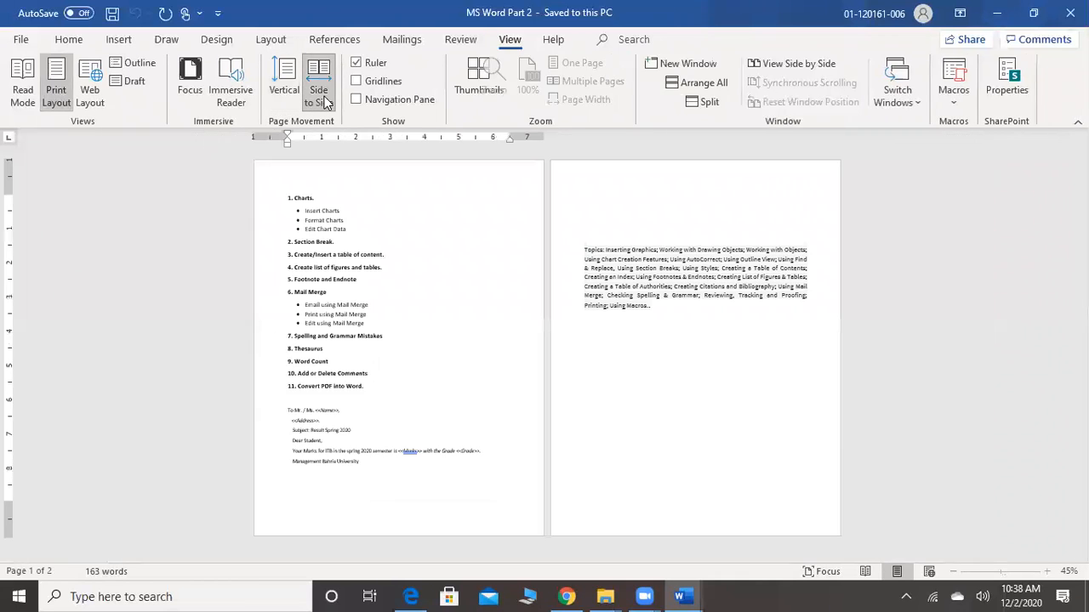
left_click(274, 98)
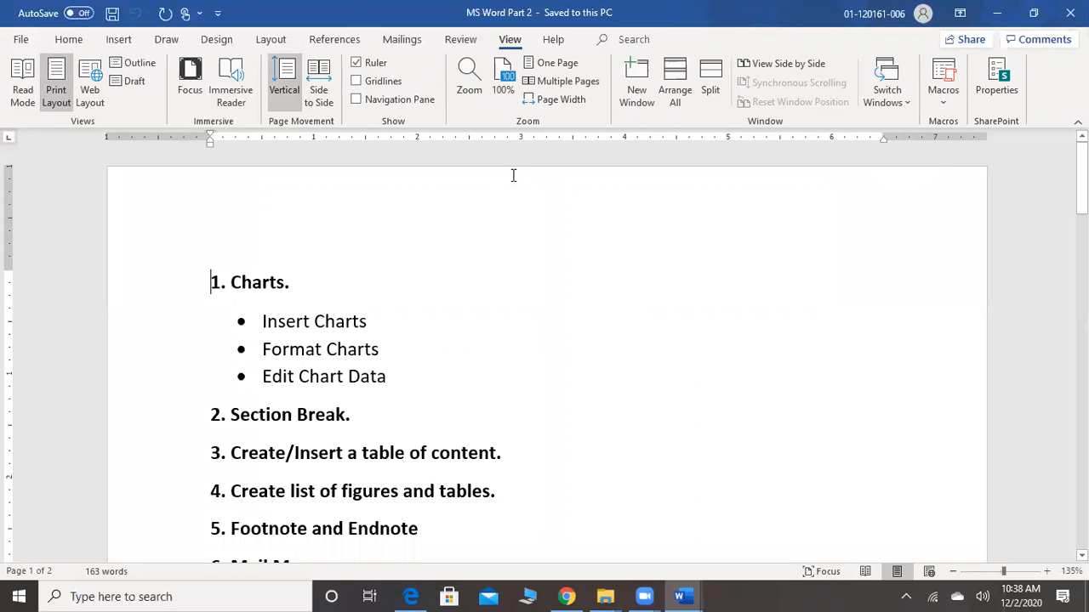
left_click(359, 68)
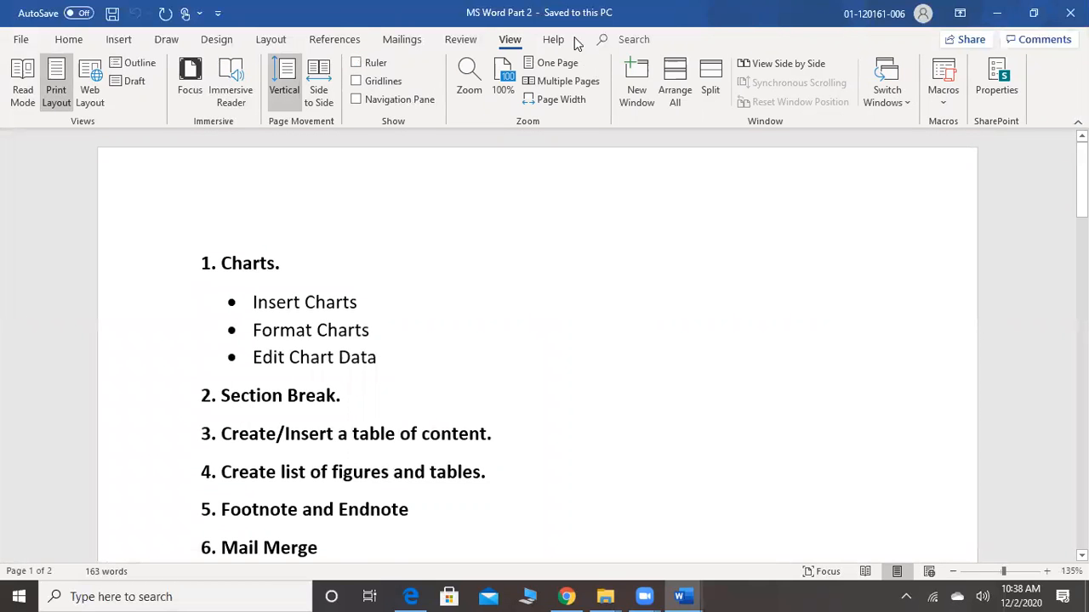
left_click(358, 68)
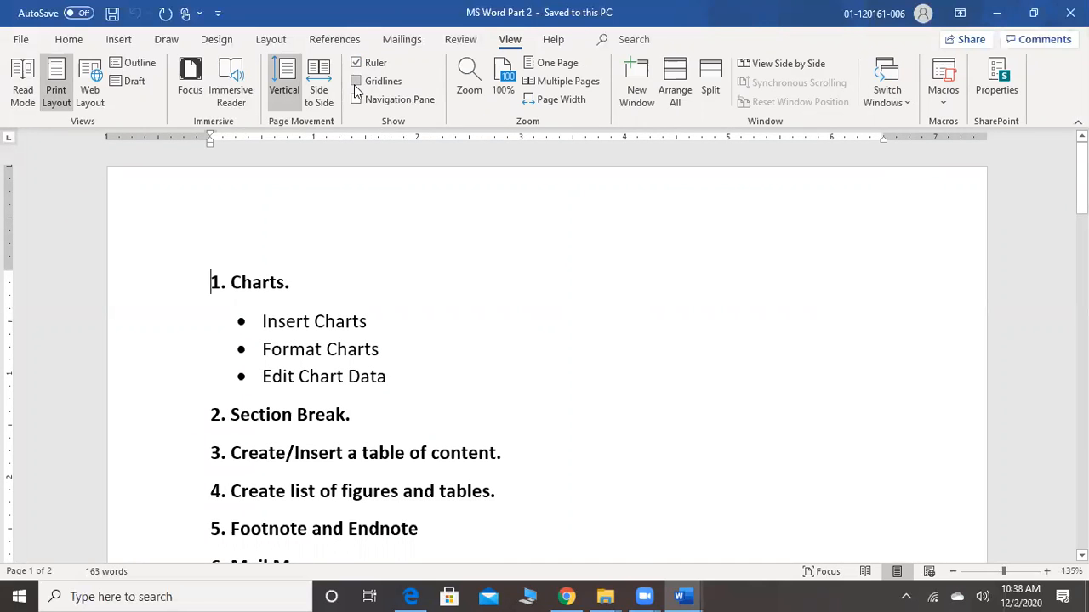
Display gridlines across both pages and remove them, and open and close the Navigation pane
left_click(358, 85)
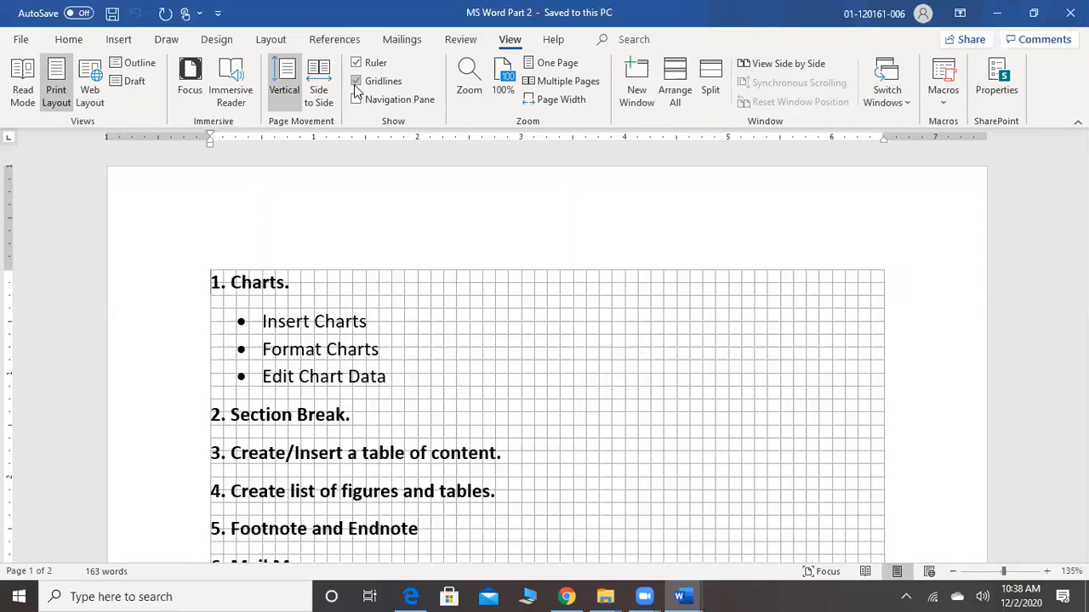
scroll(358, 91, "down", 15)
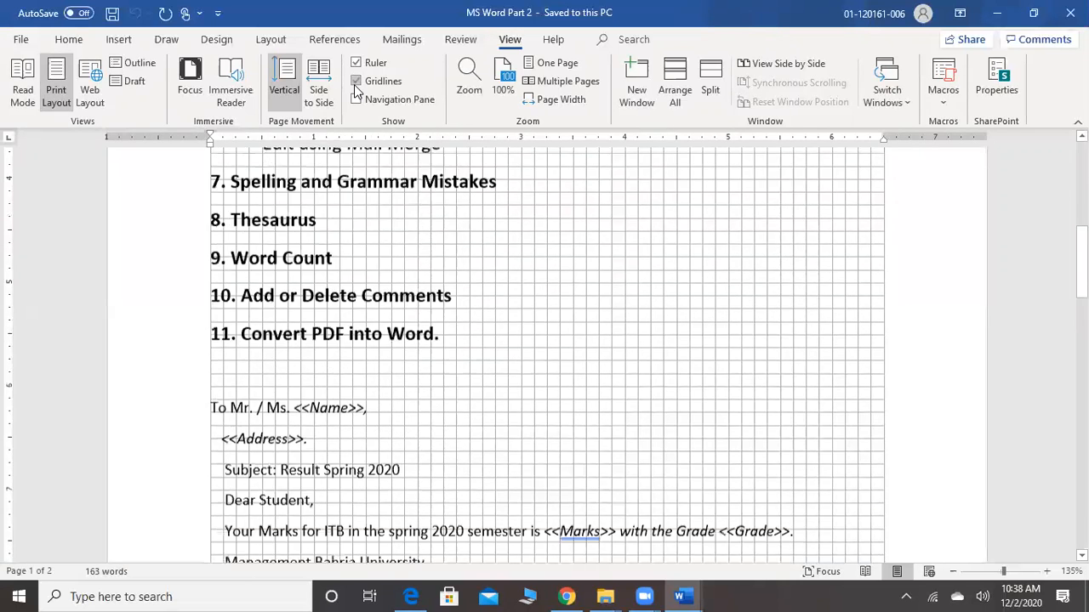
scroll(356, 91, "down", 10)
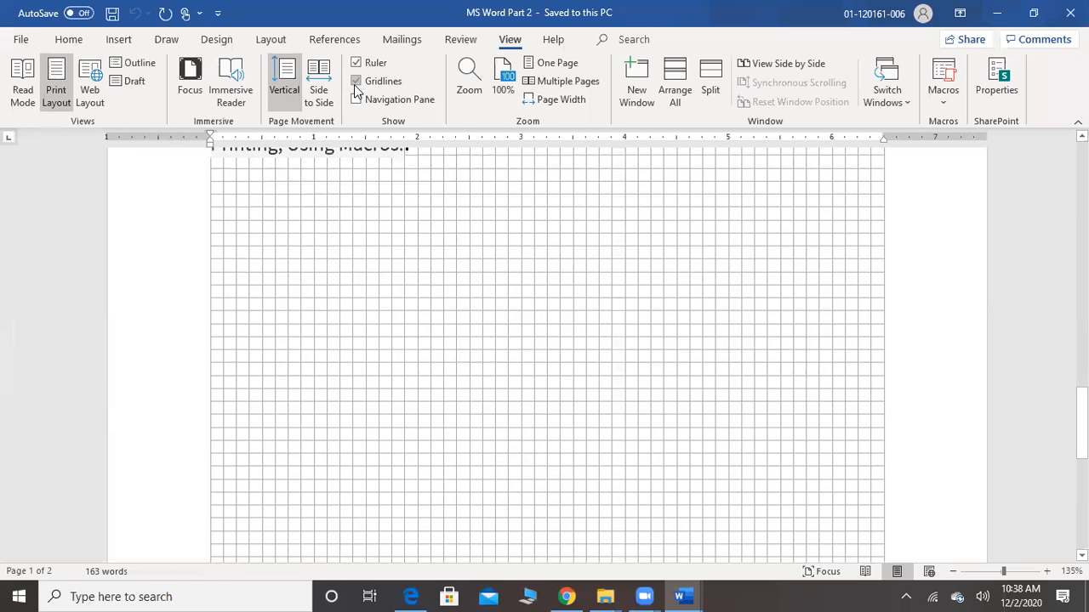
scroll(357, 91, "up", 15)
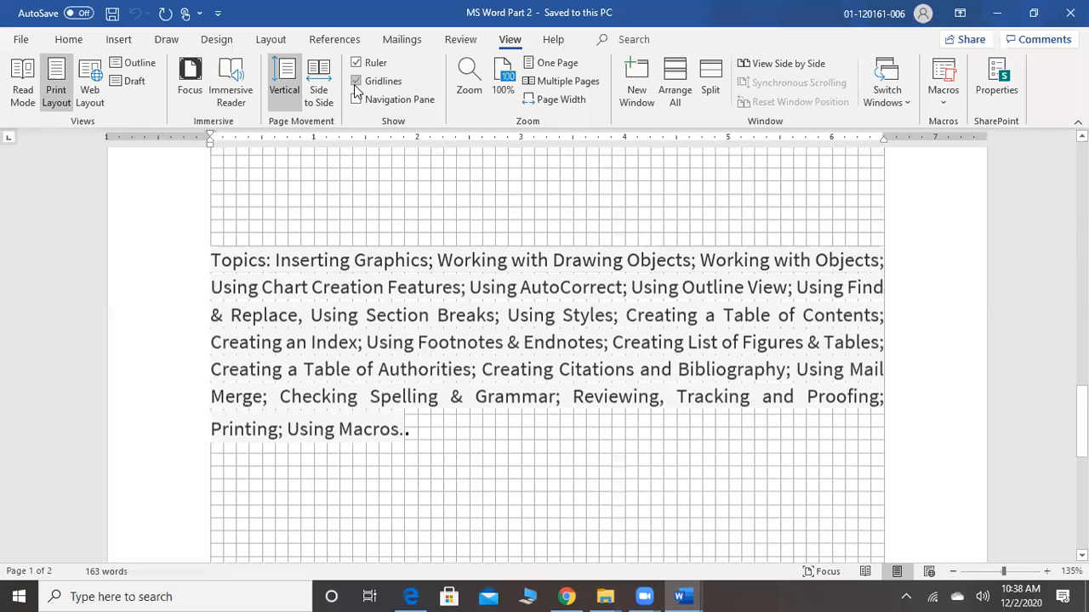
scroll(356, 91, "up", 3)
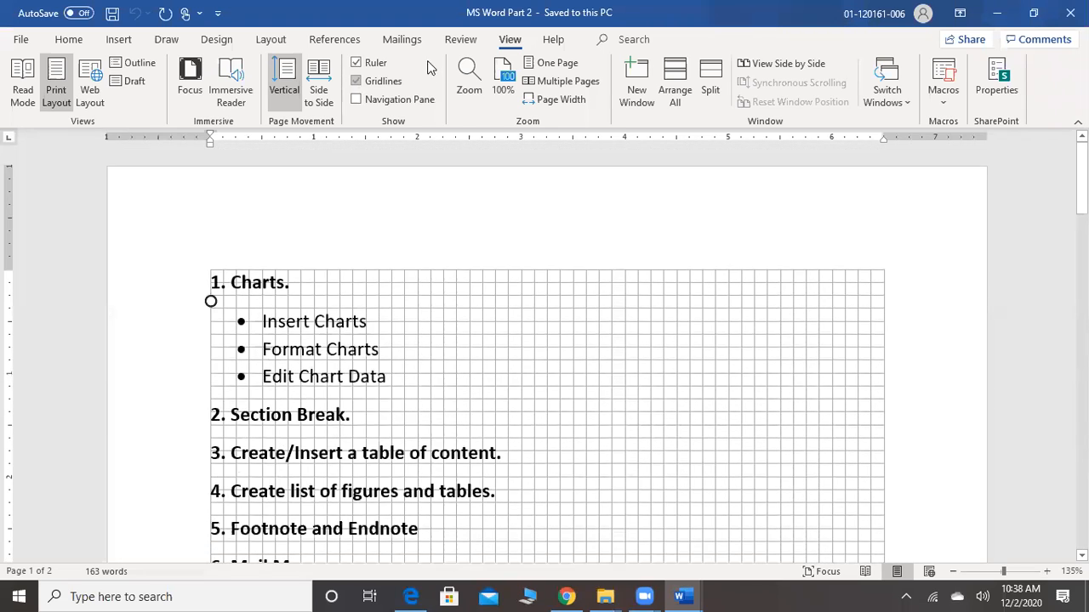
left_click(356, 85)
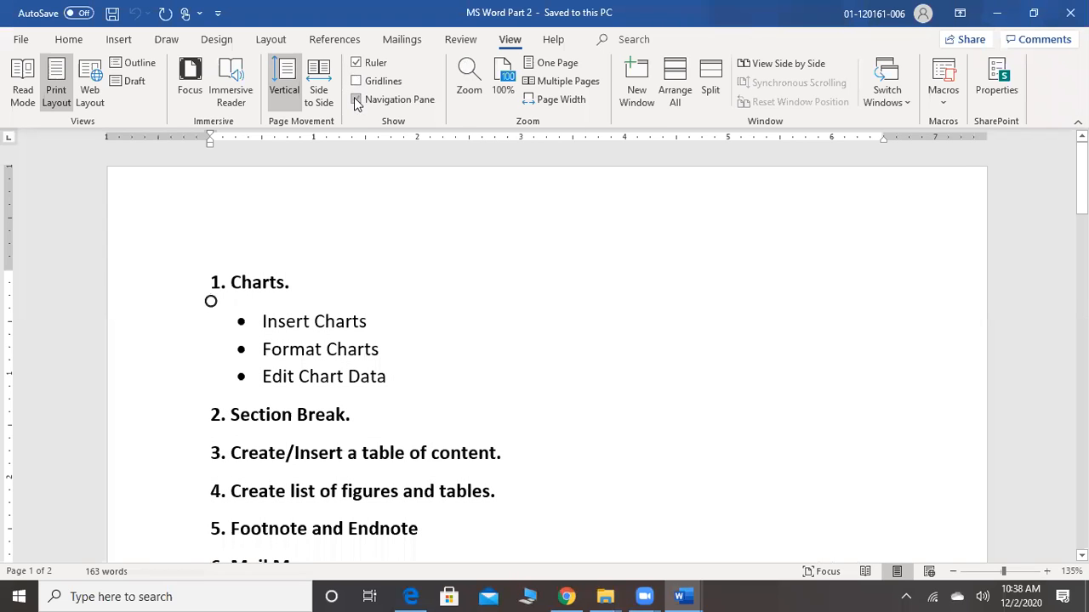
left_click(356, 100)
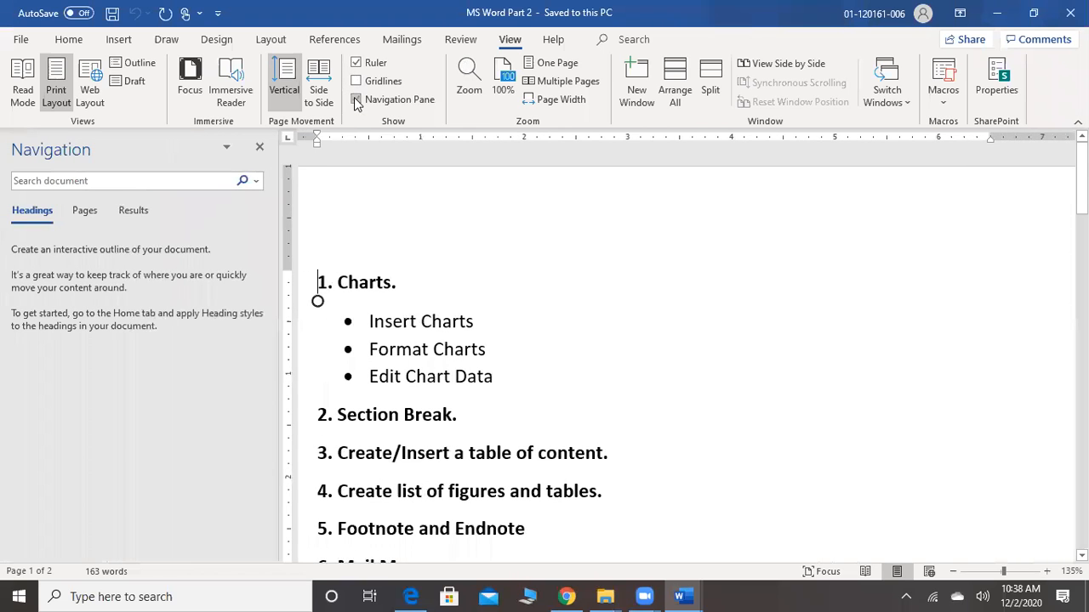
left_click(262, 151)
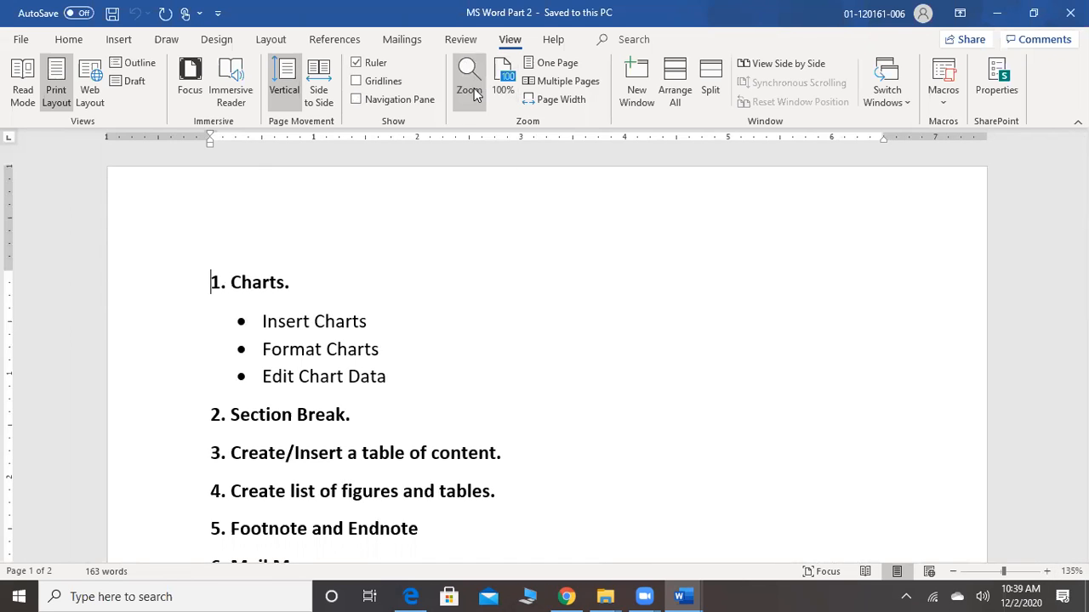
Preview the document at One Page and Multiple Pages zoom, and set the zoom to Page Width
left_click(554, 64)
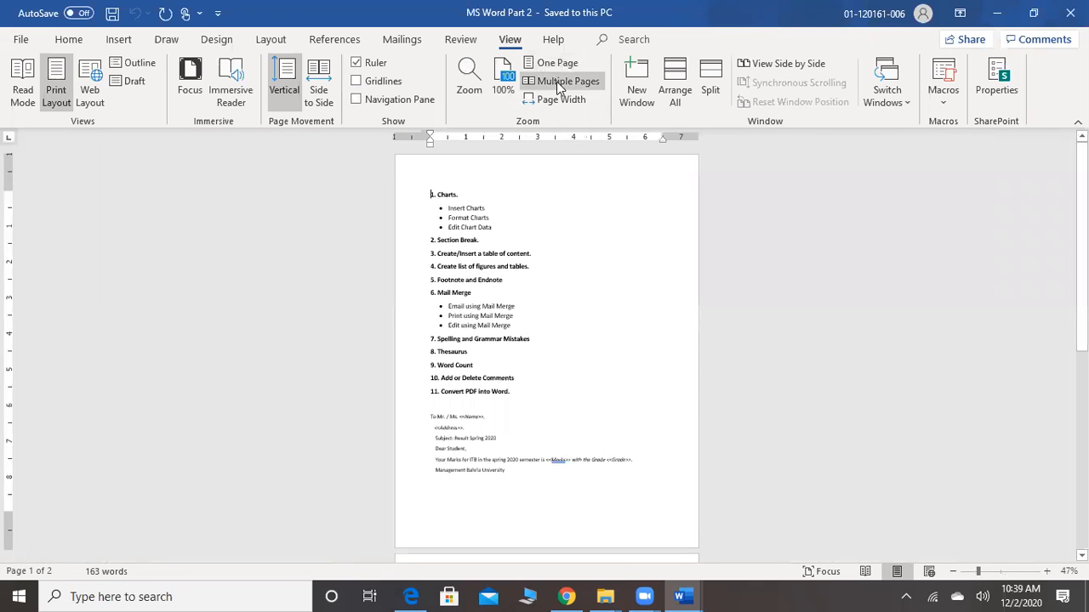
left_click(557, 82)
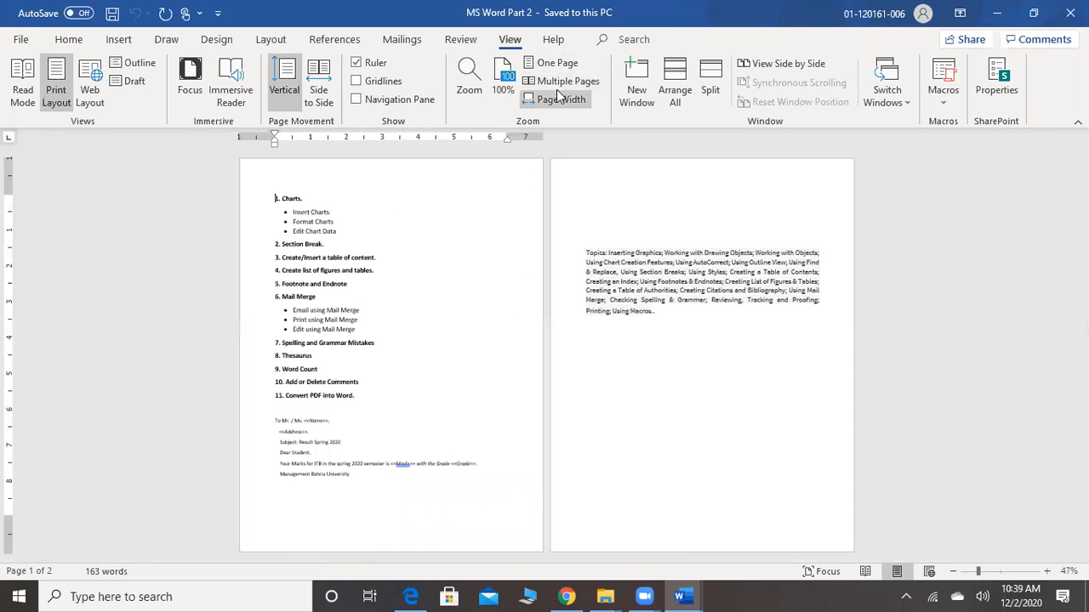
left_click(556, 98)
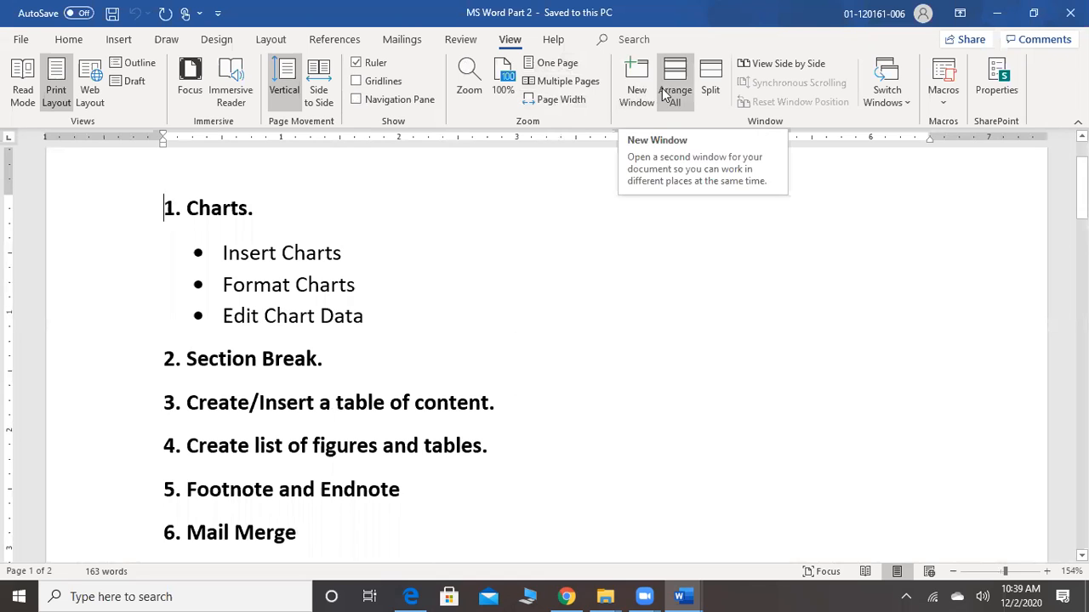
Split the document window to show two sections of MS Word Part 2 at once
left_click(705, 94)
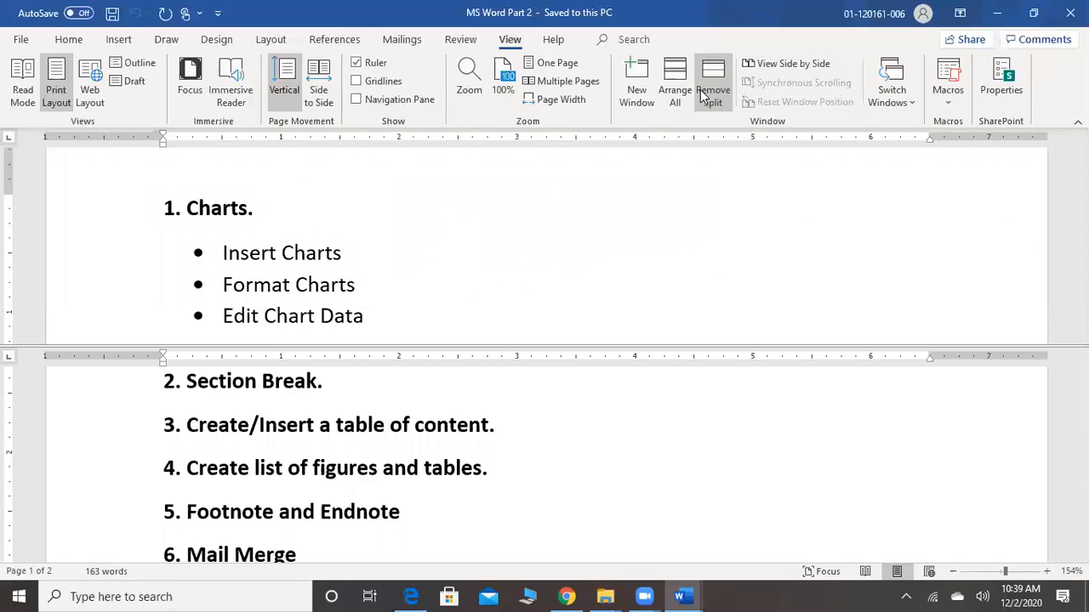
Remove the window split, split MS Word Part 2 again, and move the upper pane on to the Convert PDF into Word section
left_click(702, 95)
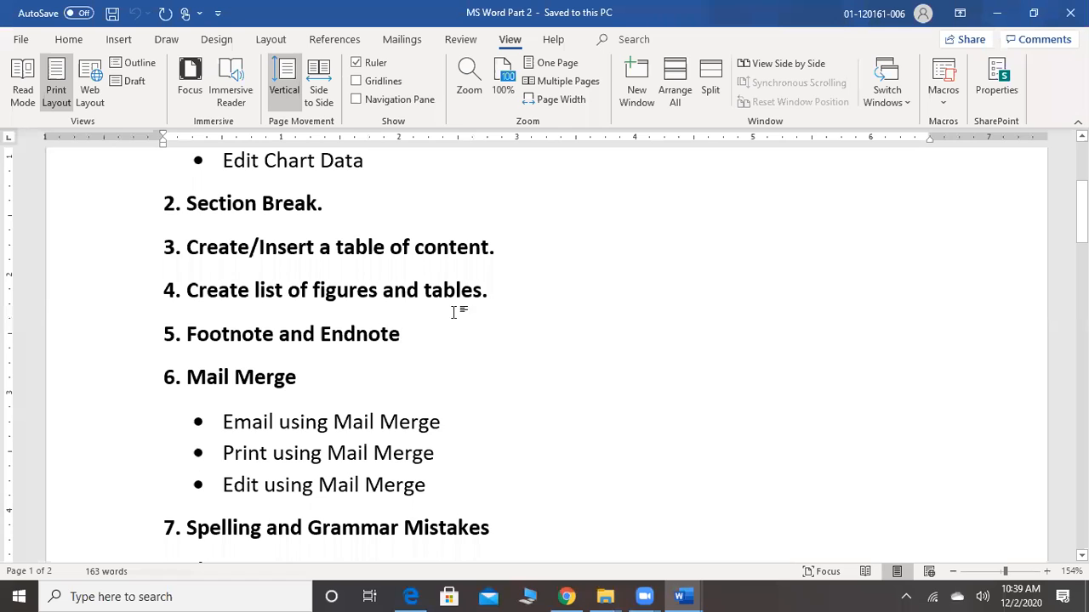
left_click(713, 79)
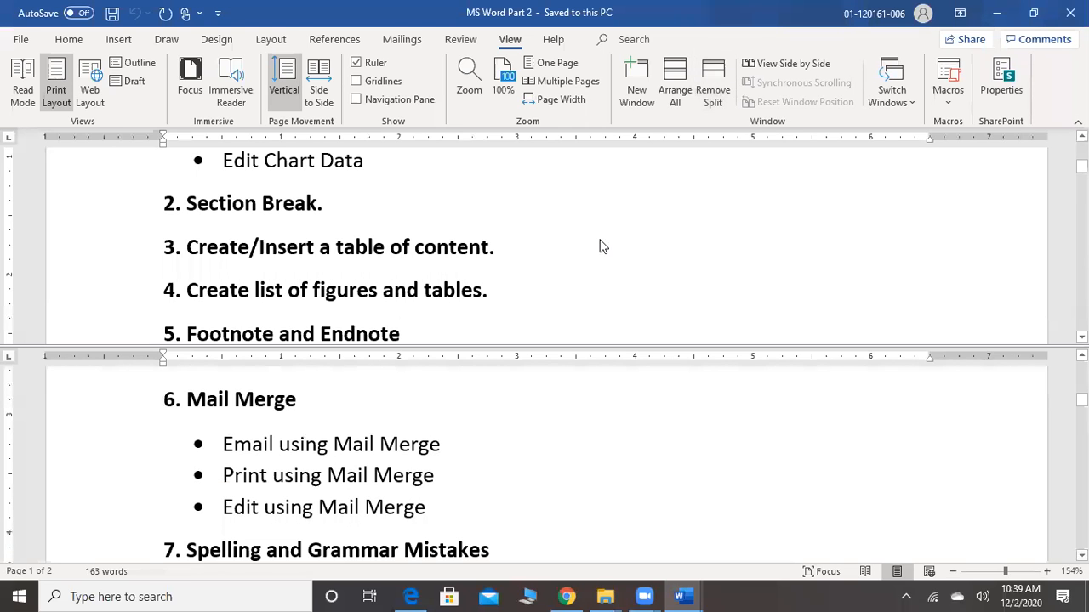
scroll(600, 247, "down", 12)
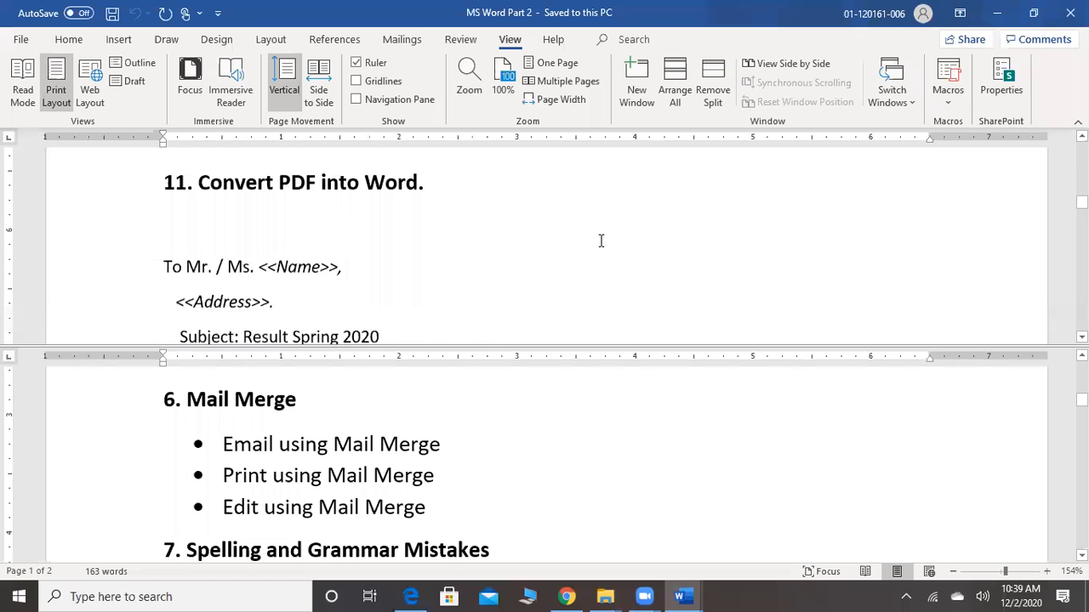
scroll(600, 242, "down", 2)
scroll(600, 245, "up", 6)
Browse the lower pane independently through the result letter and back to the Charts heading, and remove the window split
scroll(601, 246, "down", 2)
scroll(599, 246, "down", 15)
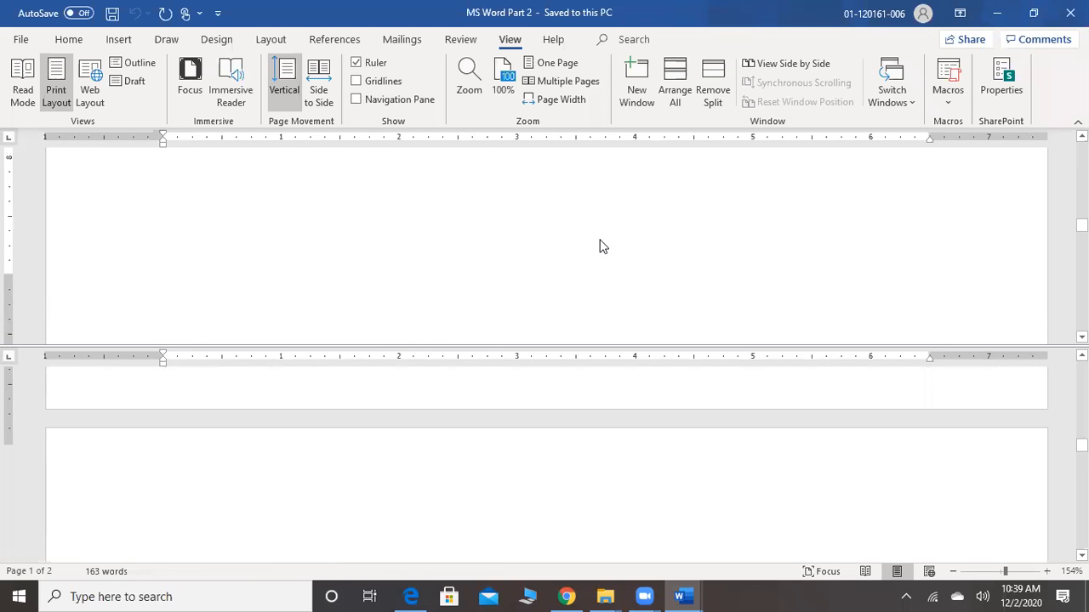
scroll(600, 247, "down", 8)
scroll(600, 247, "up", 10)
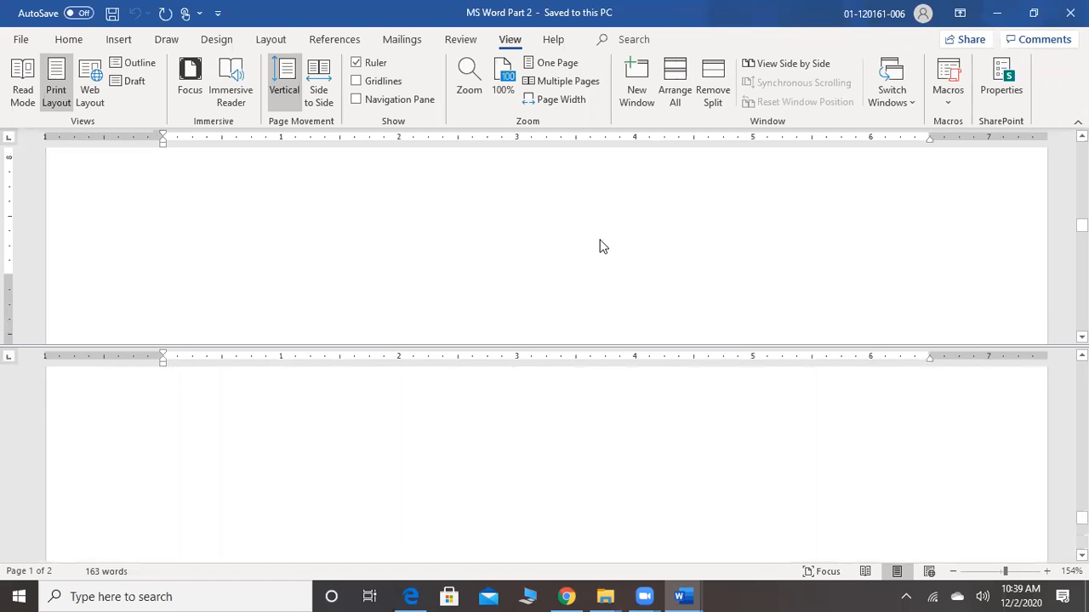
scroll(600, 247, "down", 3)
scroll(600, 246, "up", 8)
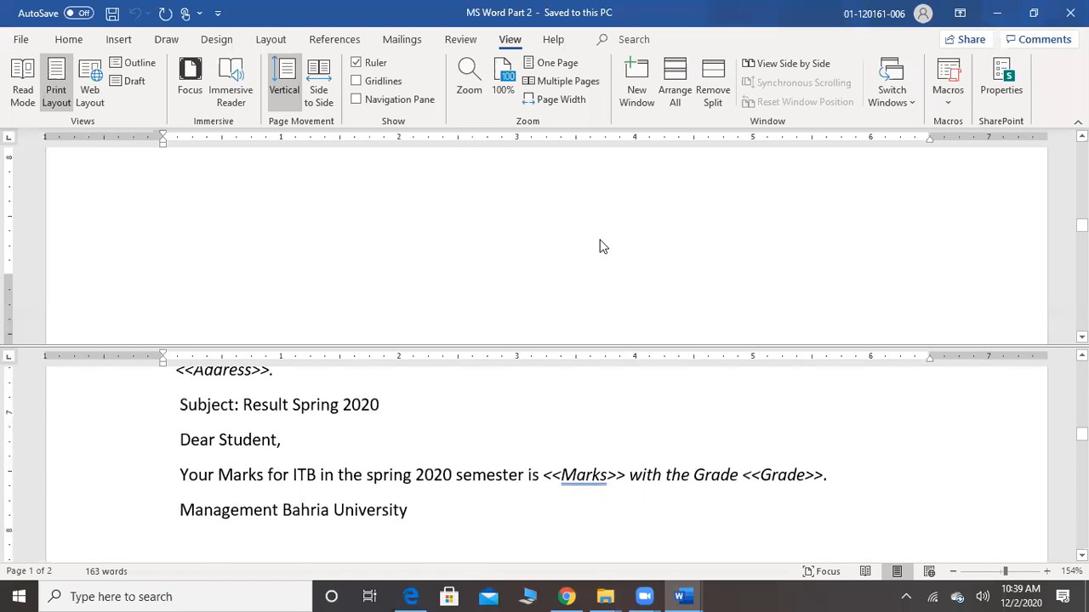
scroll(599, 246, "up", 10)
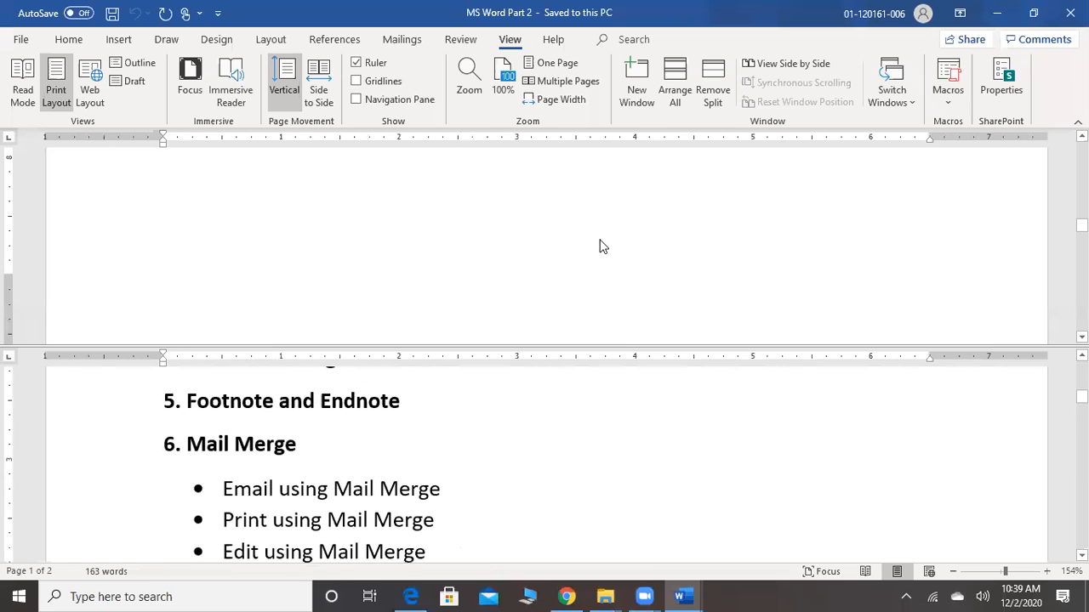
scroll(600, 247, "up", 2)
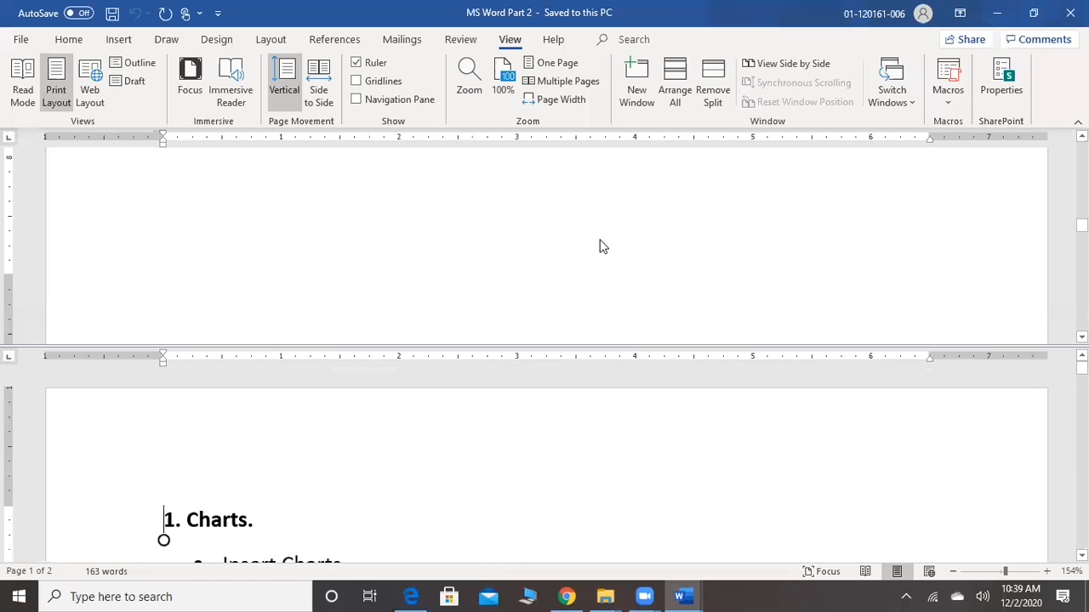
left_click(706, 93)
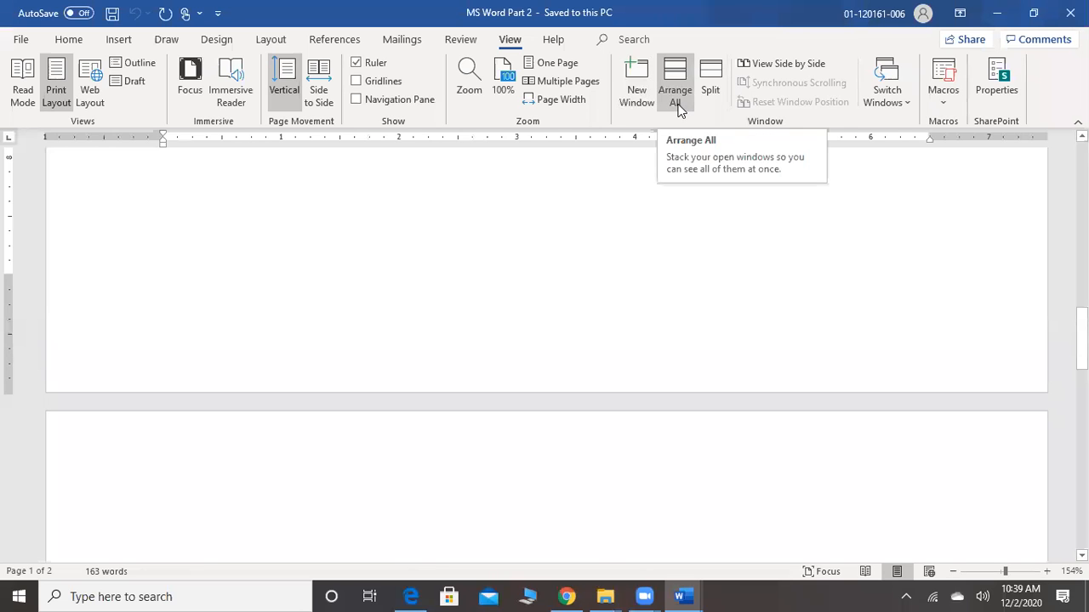
View the list of open Word documents for switching windows and compare it with the taskbar's window previews
left_click(891, 107)
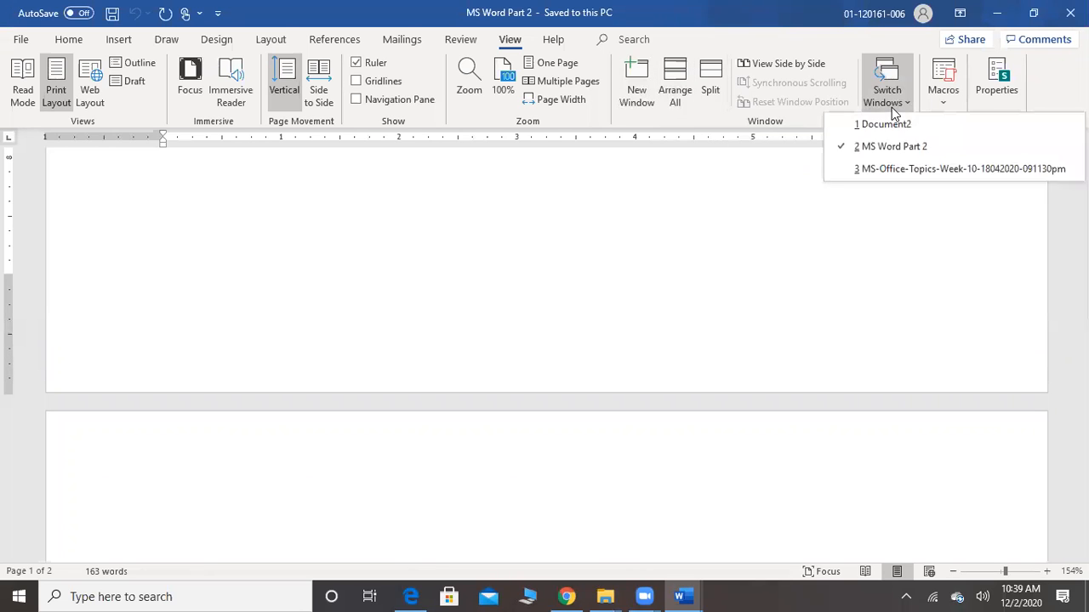
left_click(679, 596)
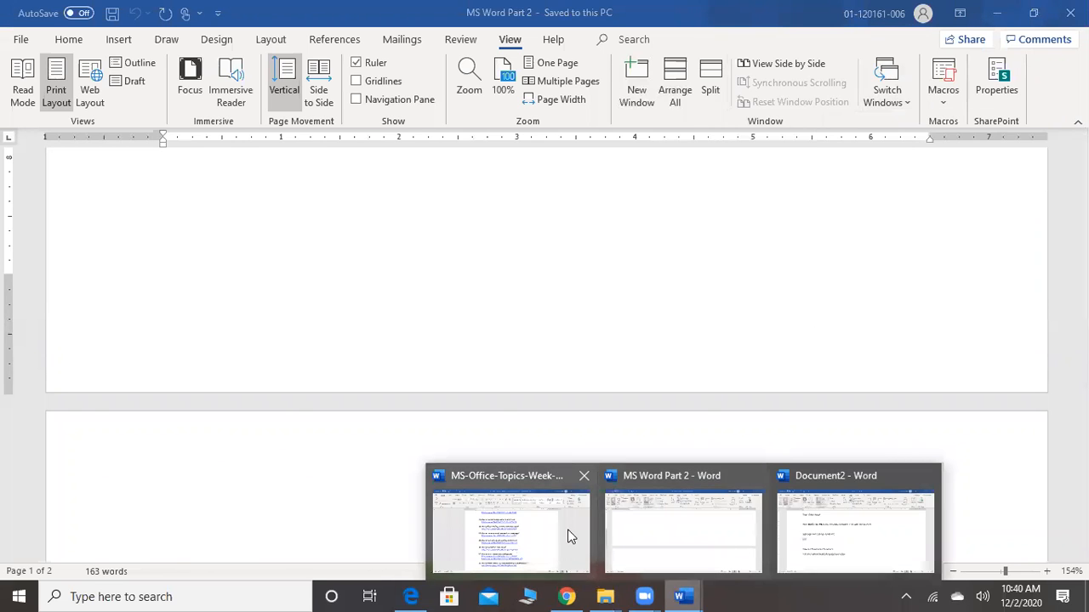
mouse_move(514, 536)
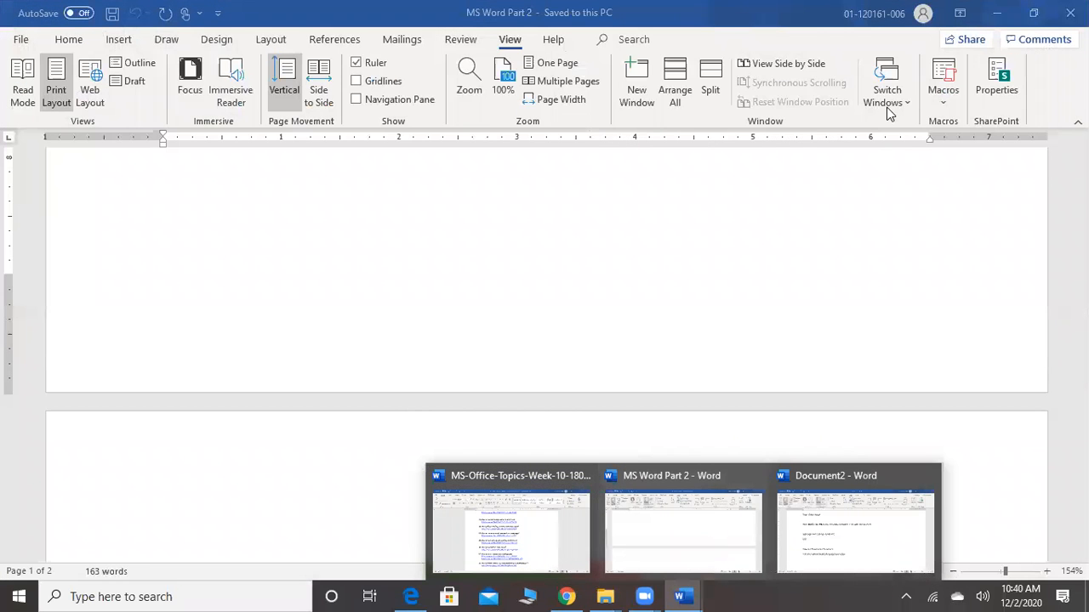
left_click(887, 109)
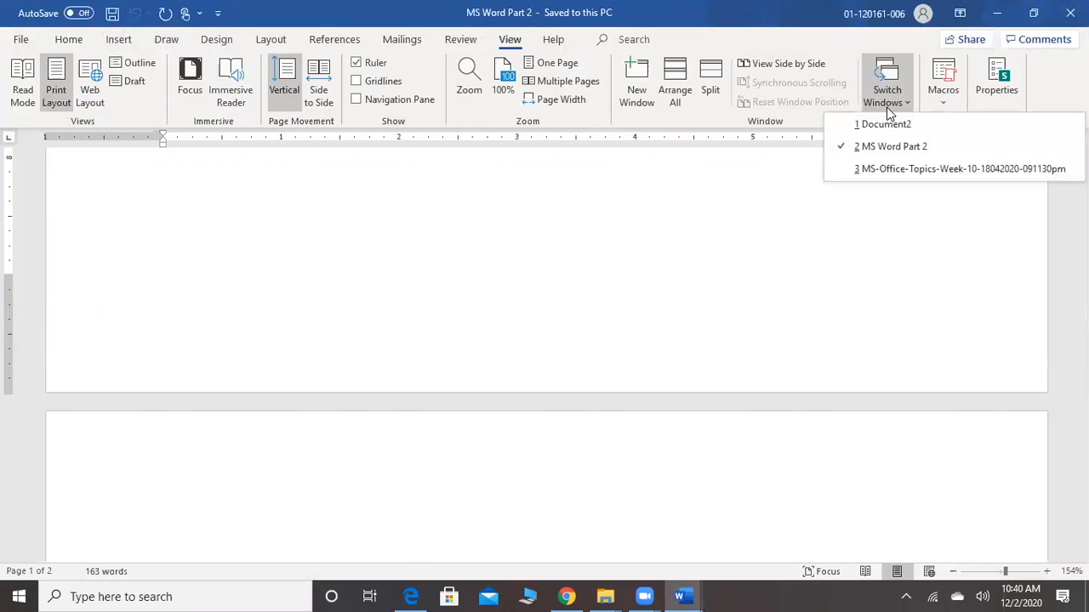
left_click(886, 107)
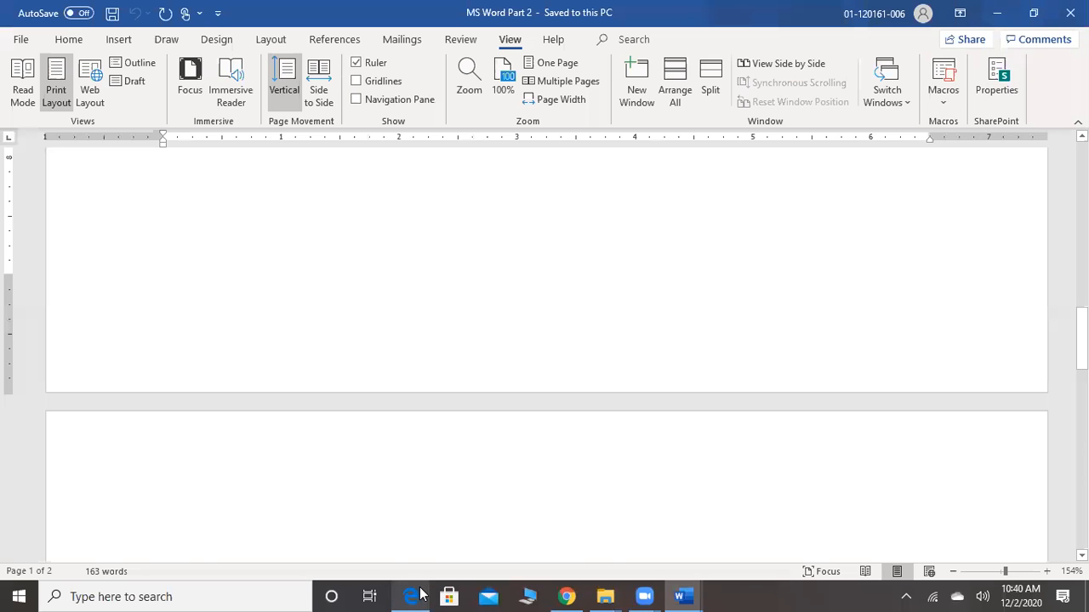
Switch to the Word guide PDF in Edge and examine the labelled window layout and the Quick Access toolbar page
left_click(413, 597)
scroll(420, 594, "down", 5)
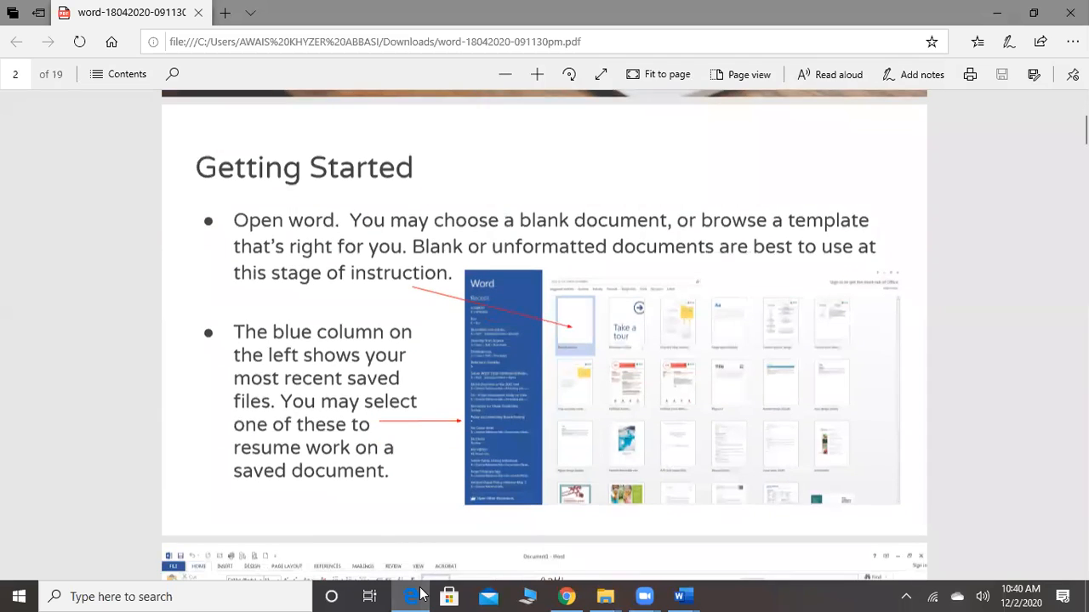
scroll(419, 593, "down", 6)
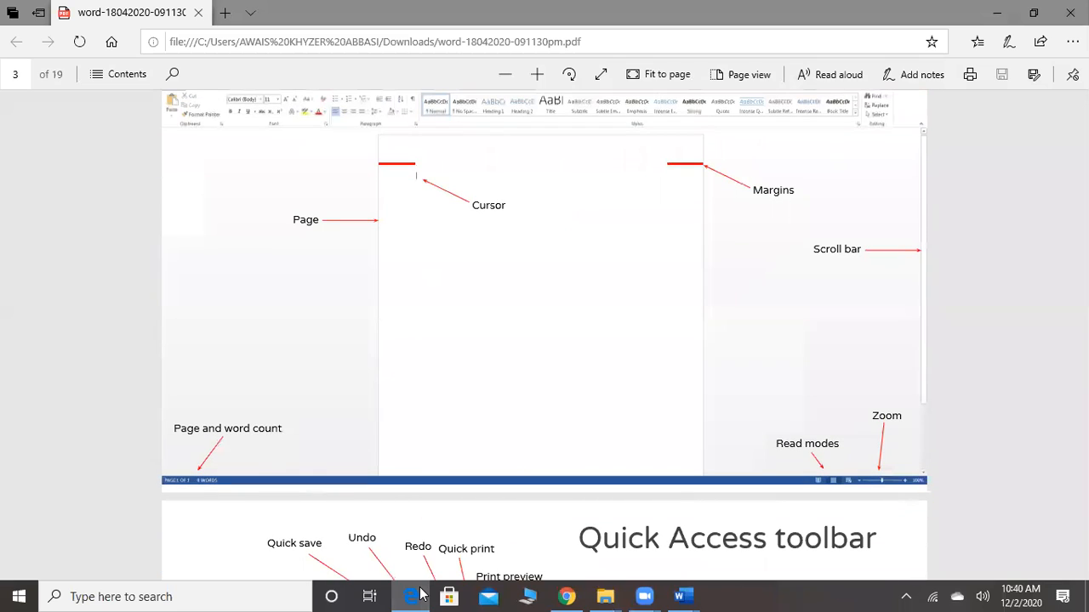
scroll(420, 594, "up", 1)
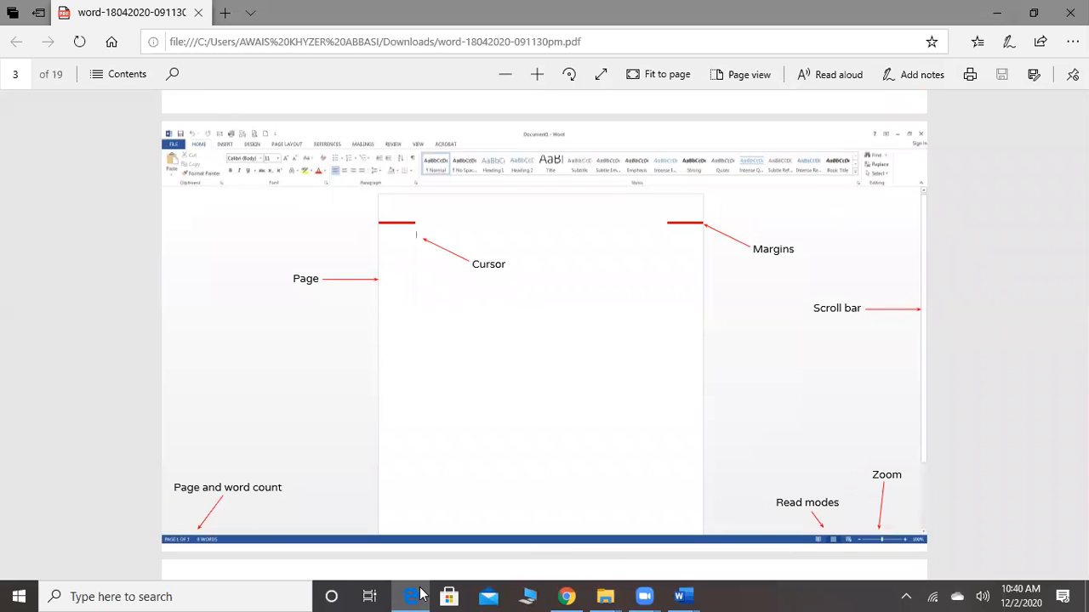
scroll(422, 594, "up", 1)
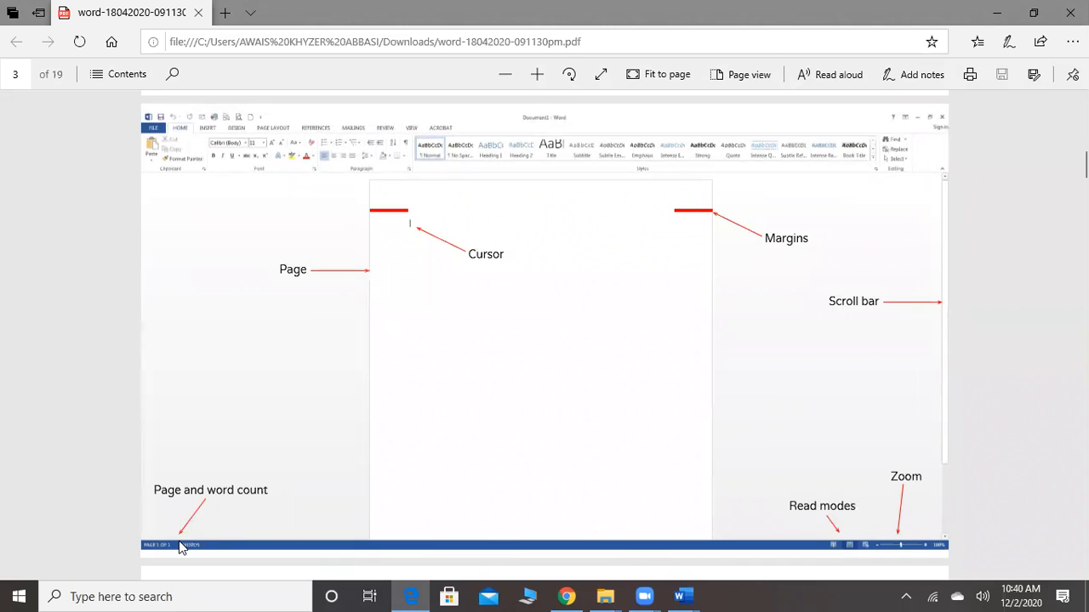
scroll(313, 507, "down", 5)
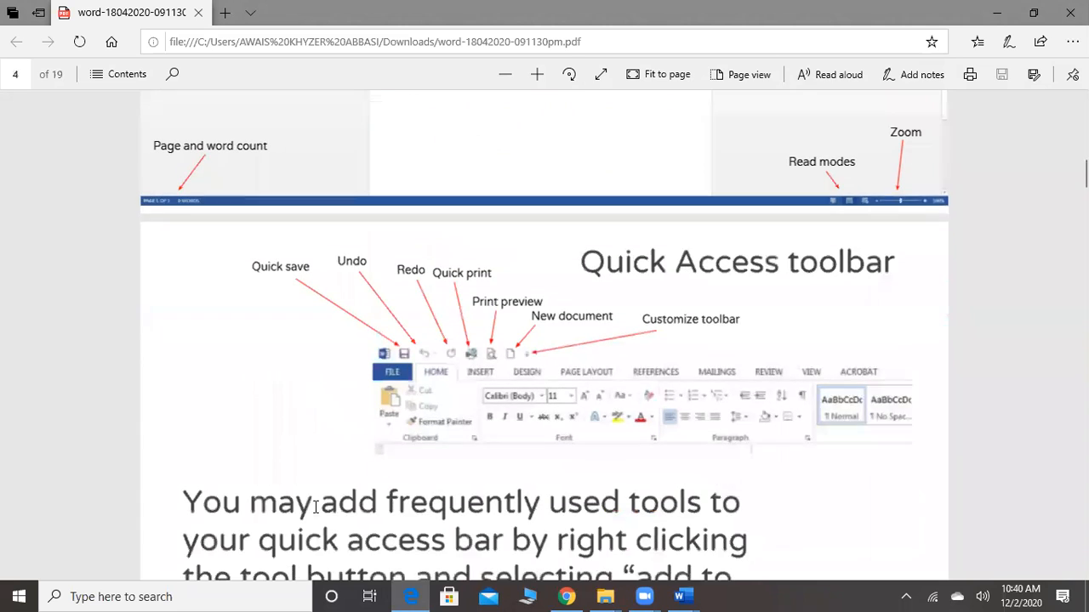
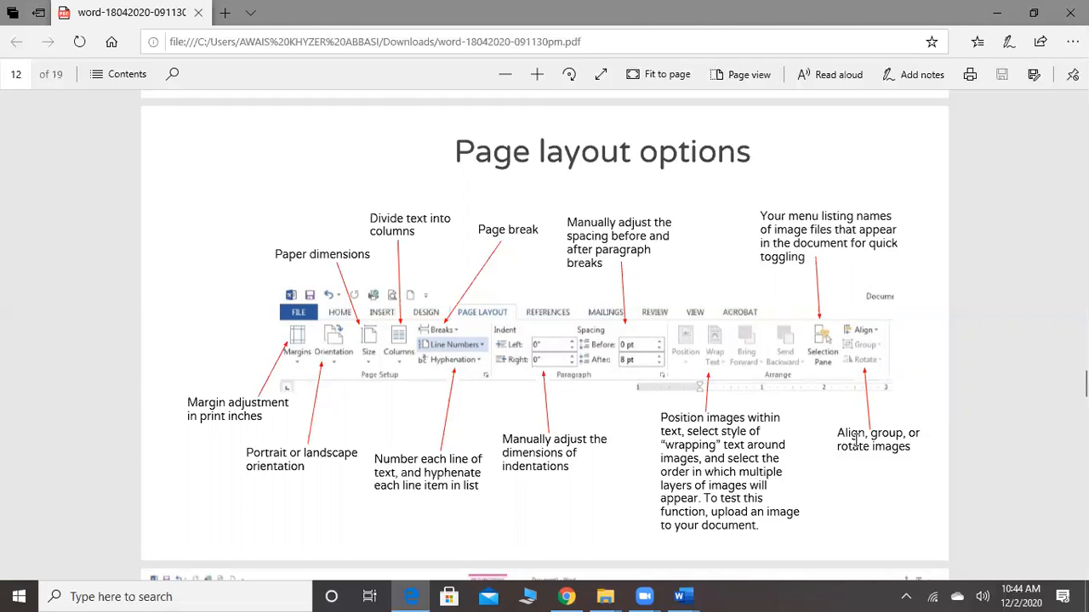
Examine the guide's pages on page layout options, table and image tool tabs, references, and Review/edit
scroll(855, 438, "down", 8)
scroll(858, 449, "up", 2)
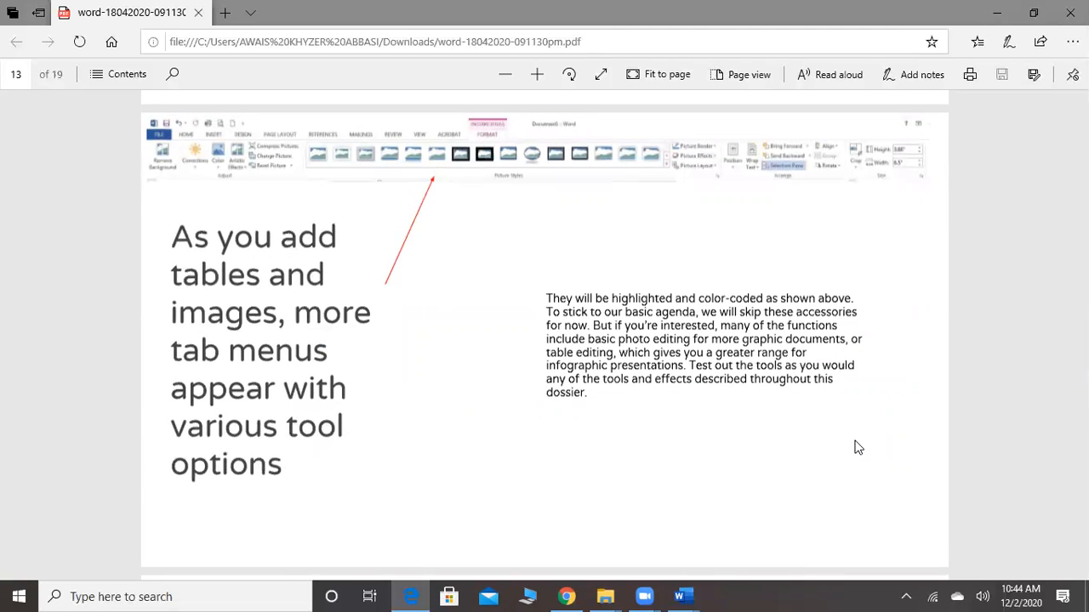
scroll(857, 448, "down", 8)
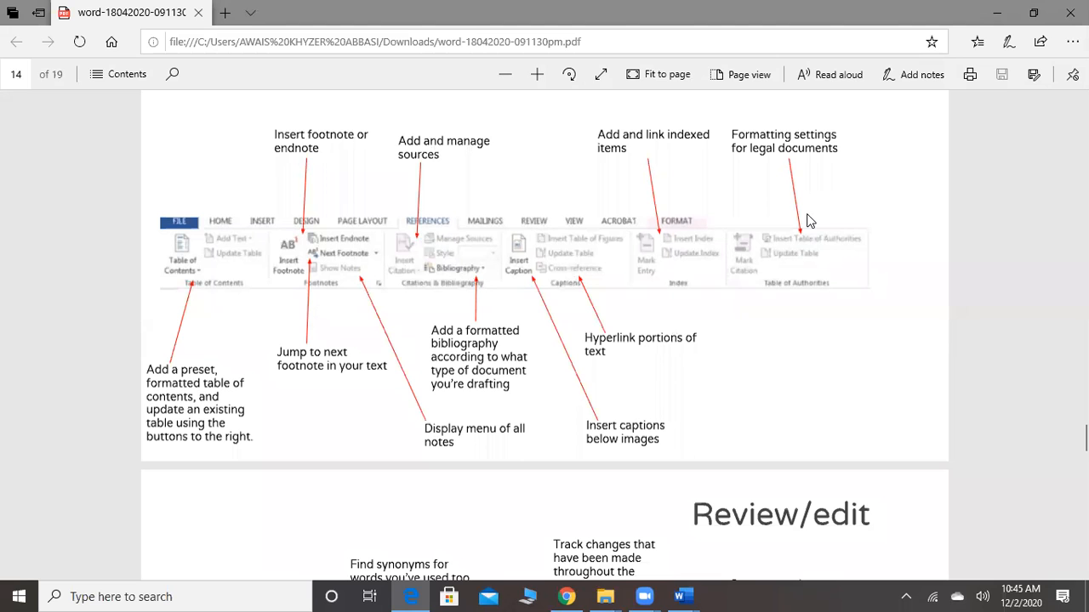
scroll(821, 268, "down", 5)
scroll(821, 274, "up", 1)
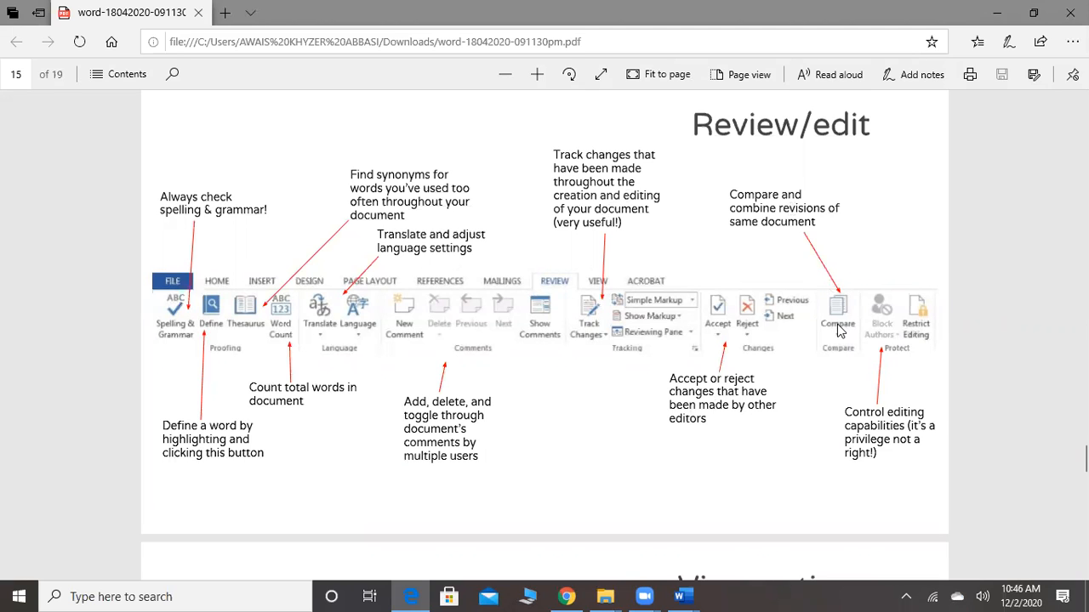
Examine the guide's pages on View options, Outlining, multi-user comment problems, and track changes problems
scroll(838, 330, "down", 2)
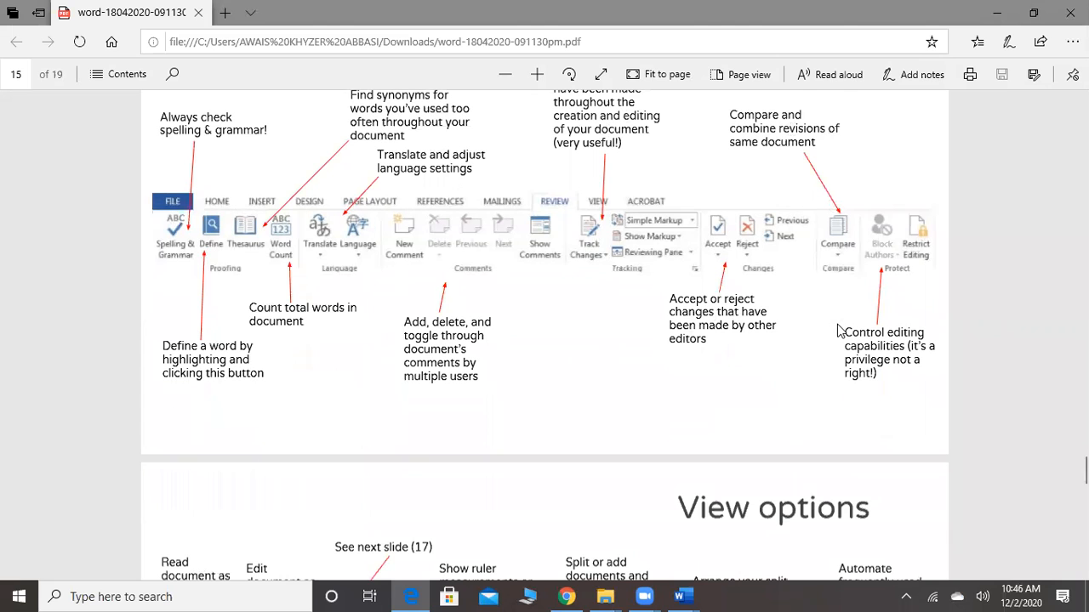
scroll(838, 330, "down", 5)
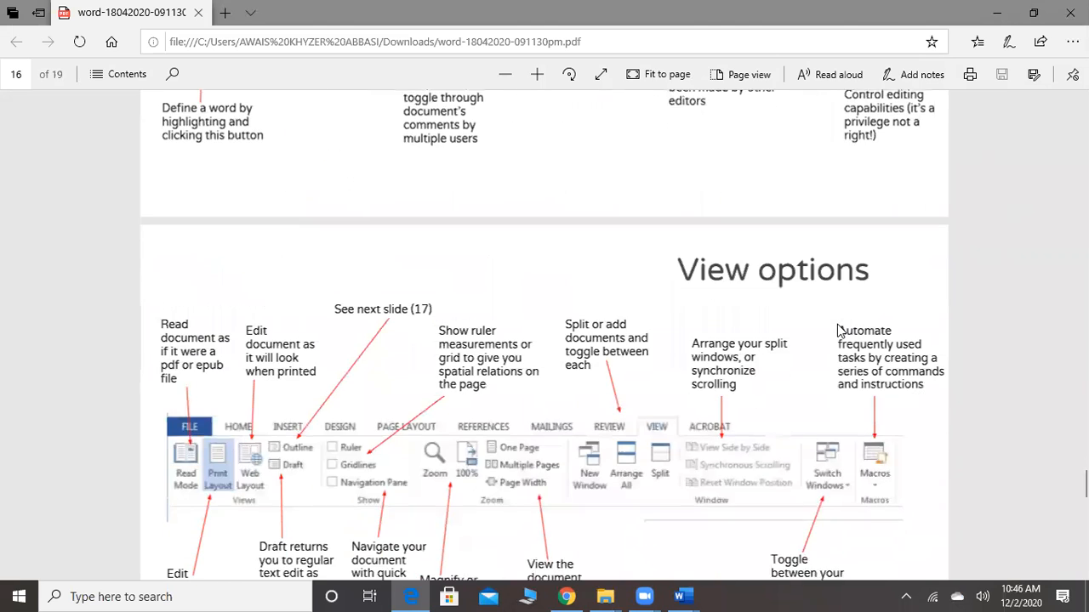
scroll(838, 330, "down", 1)
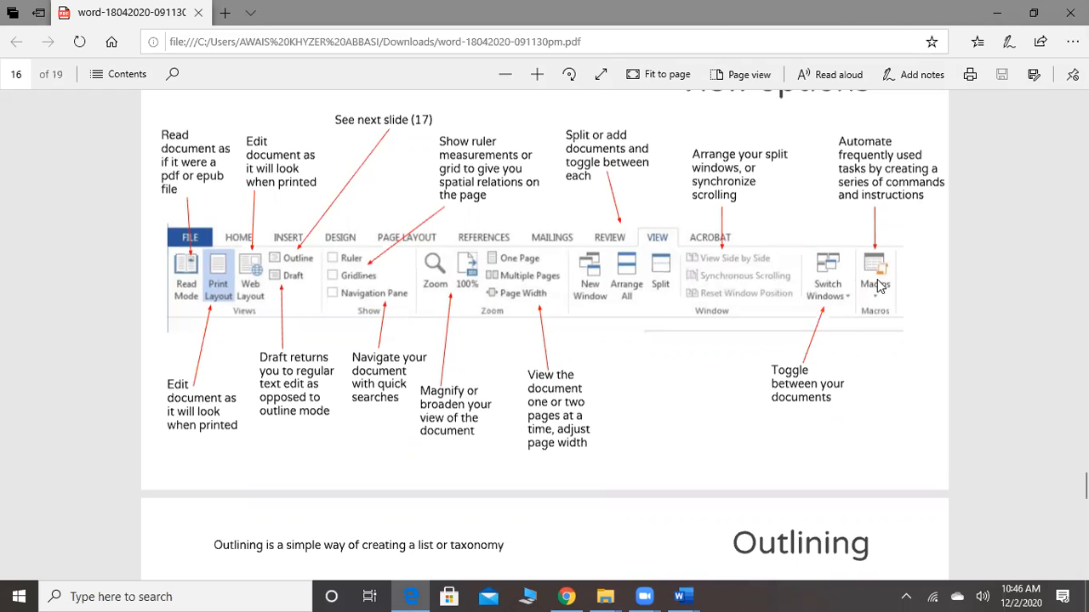
scroll(877, 318, "down", 5)
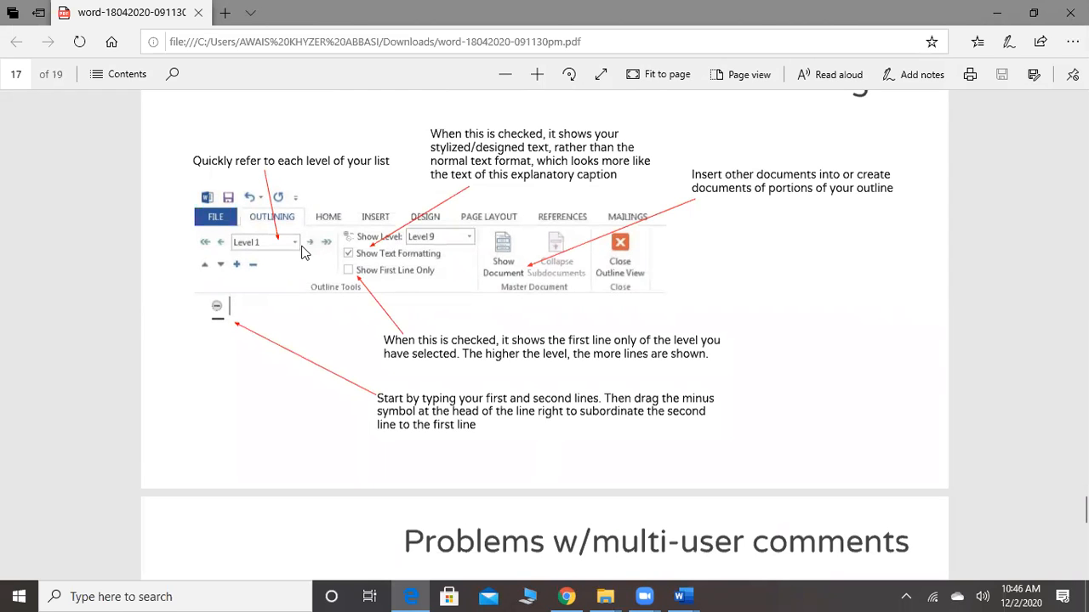
scroll(288, 262, "down", 5)
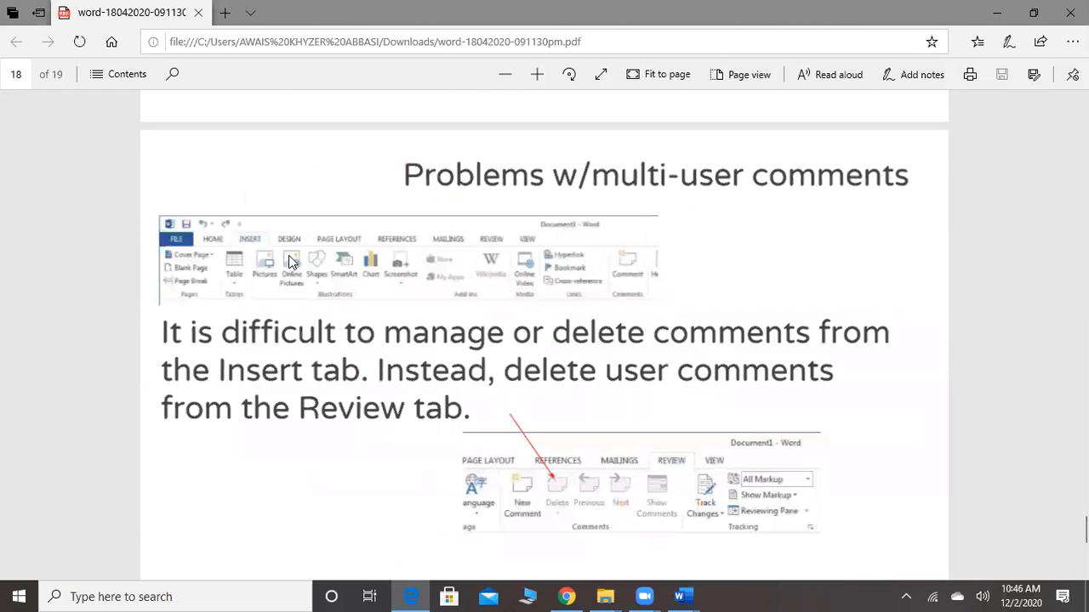
scroll(289, 262, "down", 5)
scroll(288, 262, "up", 1)
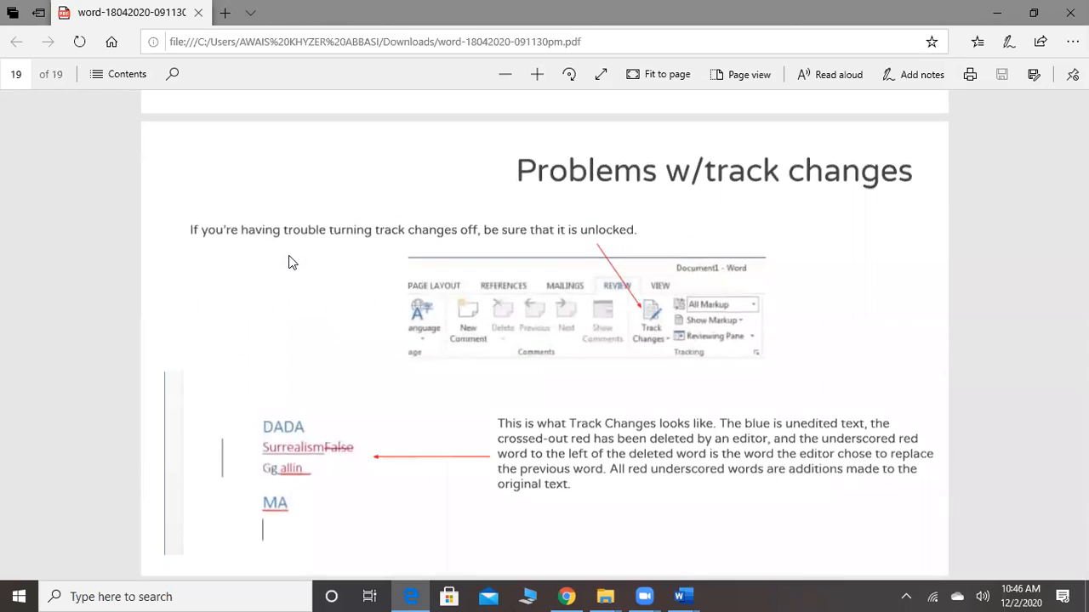
Go back to the start of the guide and review Getting Started and the labelled window layout on page 3
scroll(288, 262, "up", 2)
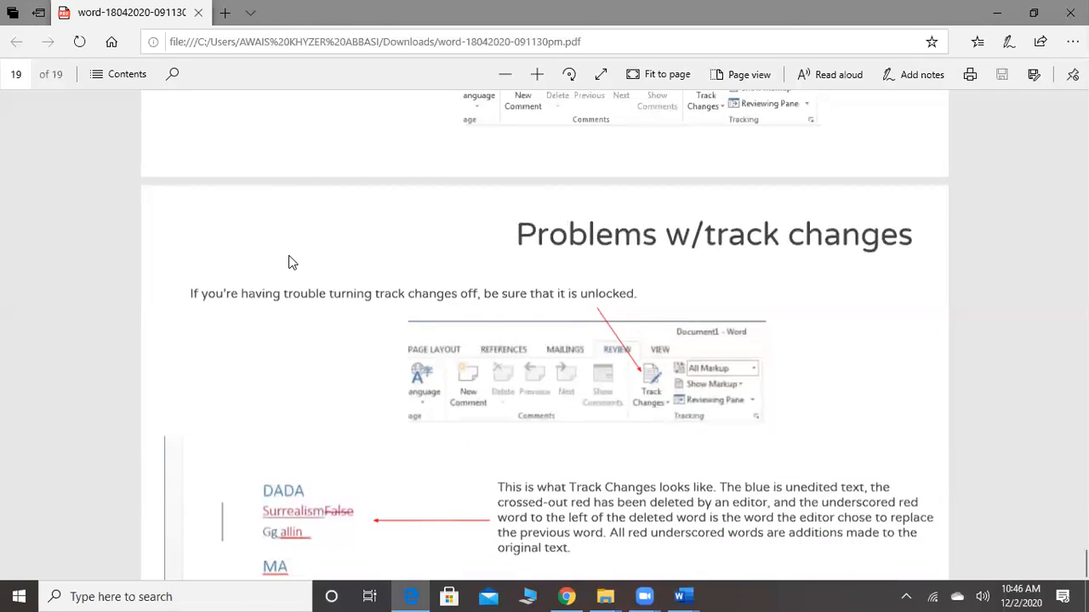
scroll(288, 262, "up", 20)
scroll(289, 262, "up", 15)
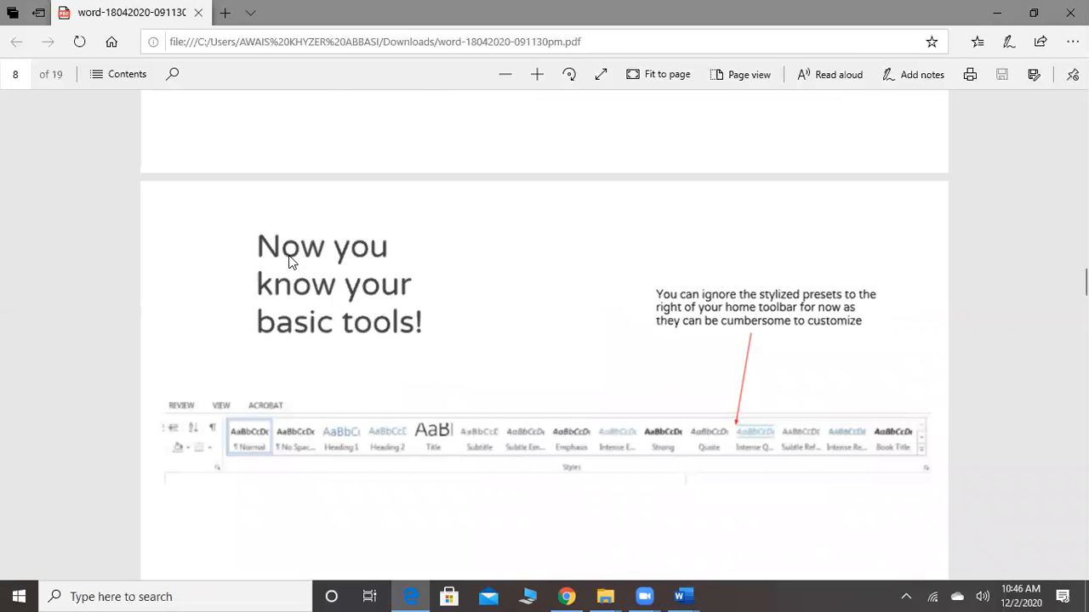
scroll(289, 262, "up", 15)
scroll(288, 262, "down", 5)
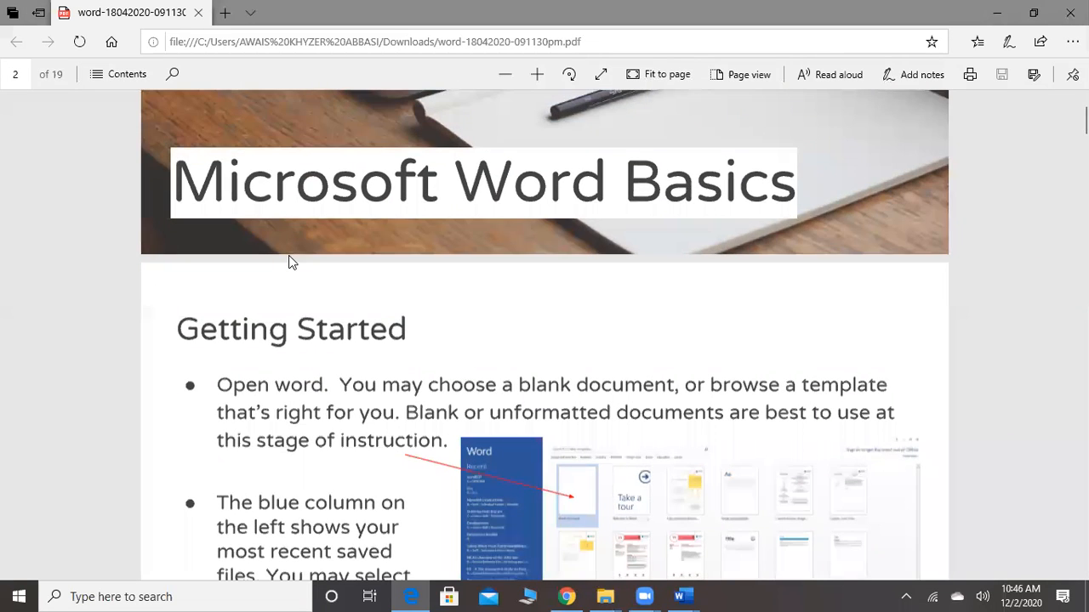
scroll(288, 262, "down", 5)
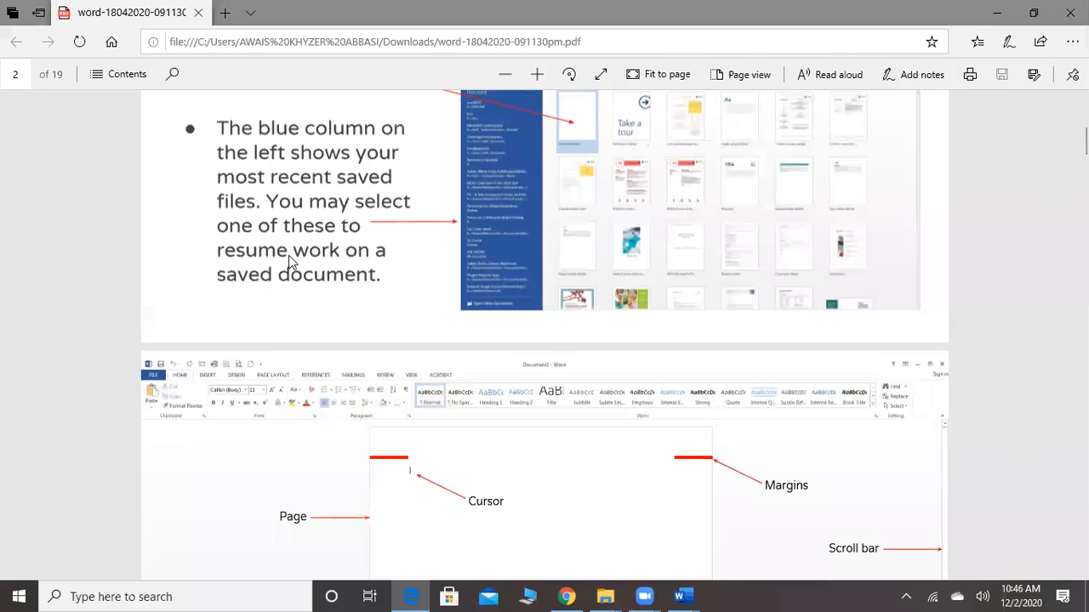
scroll(288, 262, "down", 5)
scroll(288, 262, "up", 3)
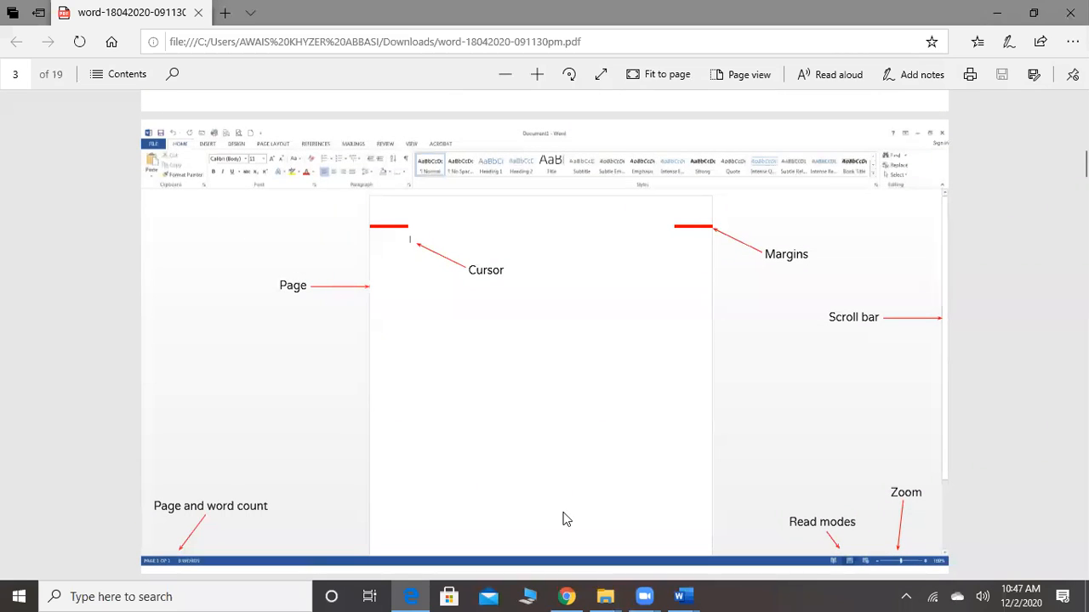
Switch to Document2 in Word, go to the start of the letter, and view the File start screen before returning
mouse_move(681, 596)
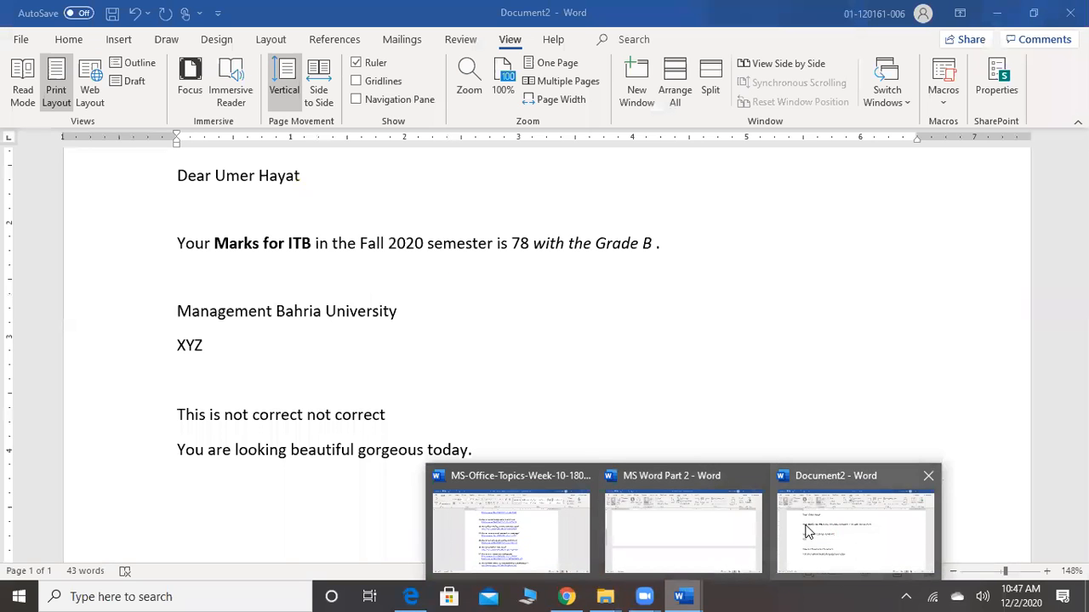
left_click(807, 531)
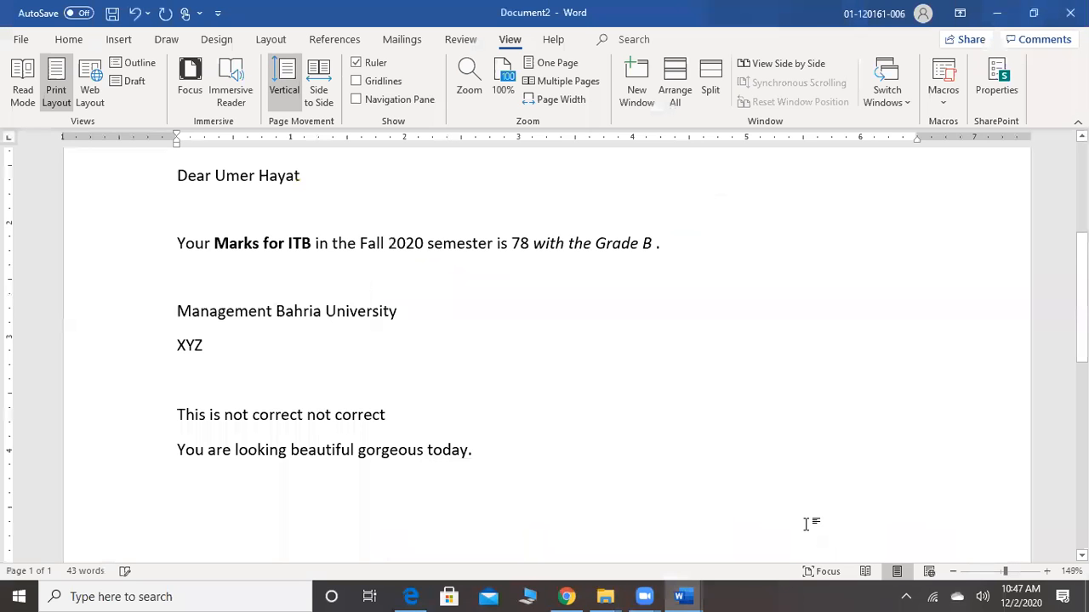
scroll(806, 524, "up", 5)
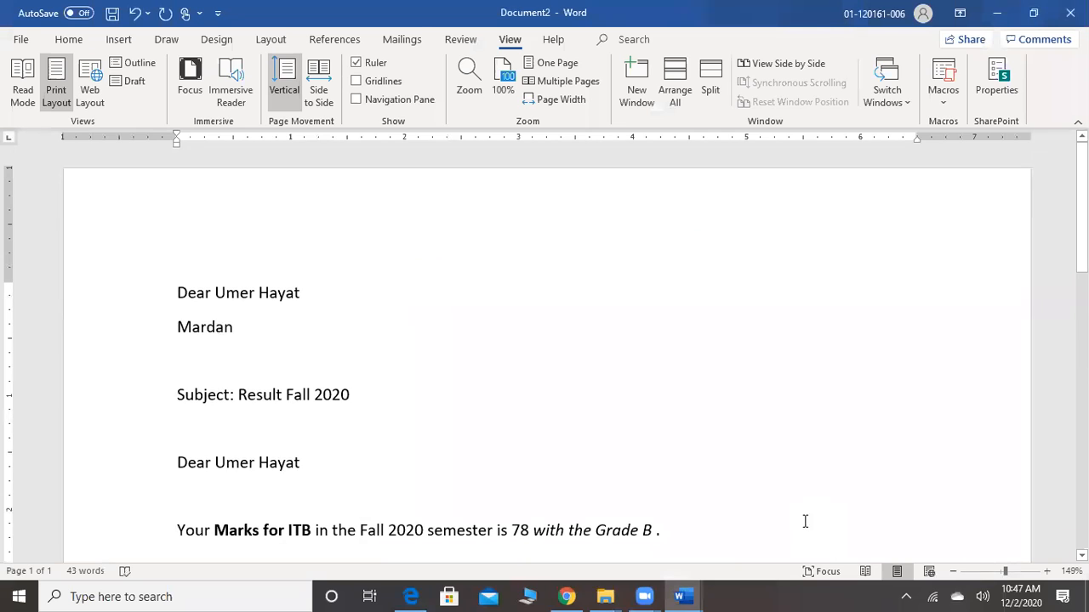
left_click(62, 100)
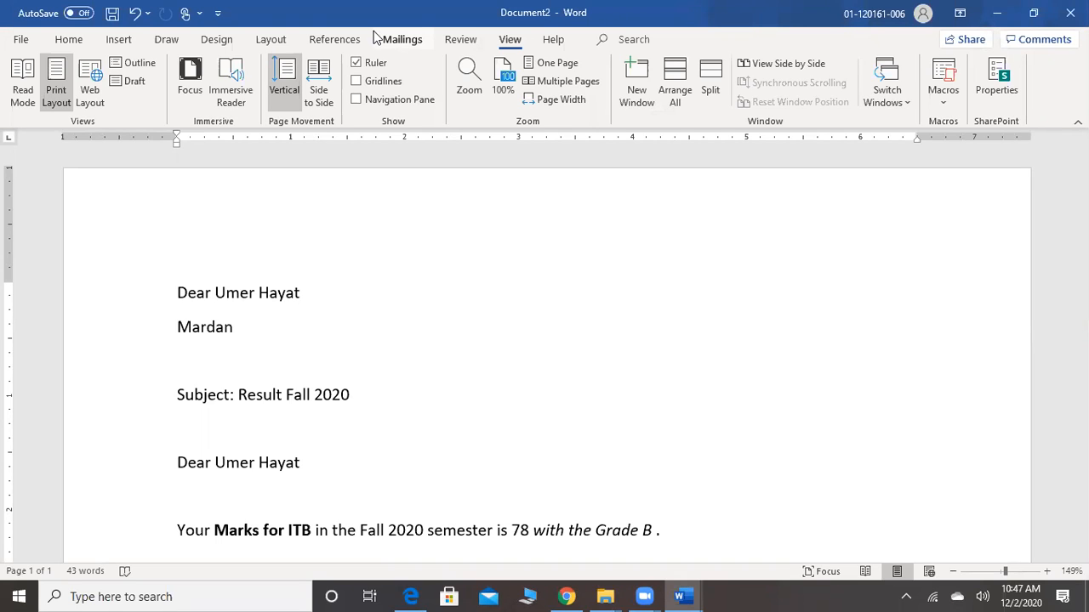
left_click(21, 43)
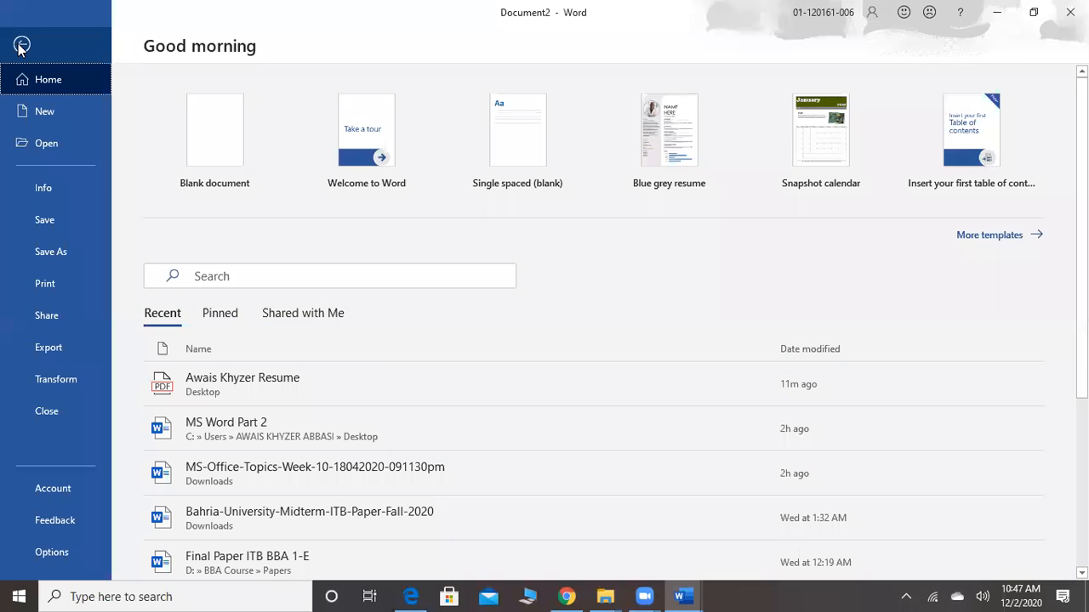
left_click(22, 45)
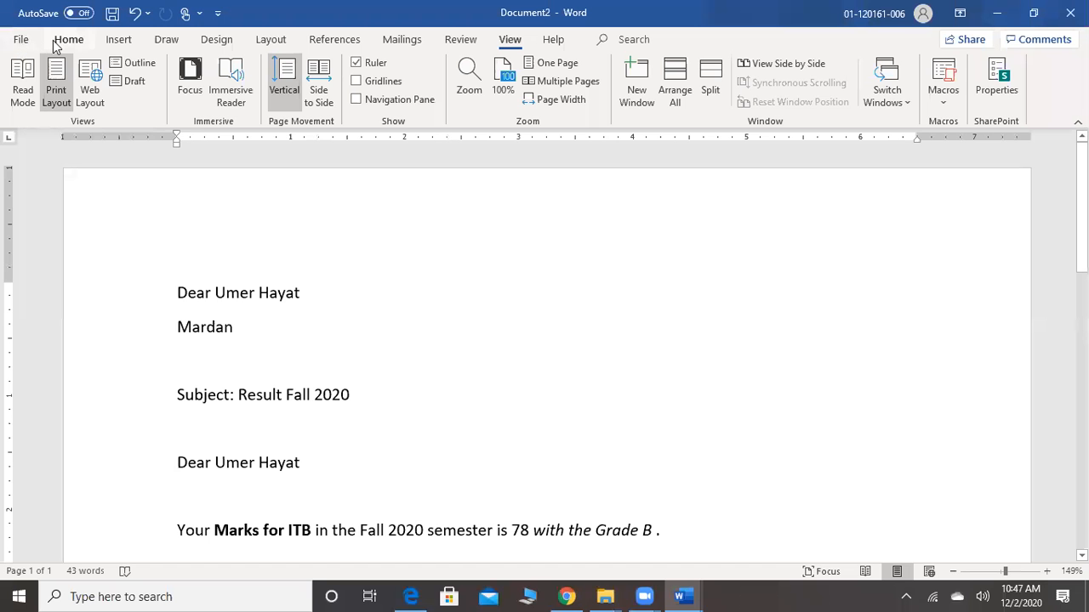
Look through the Home, Insert, Draw, Design and Layout commands in Document2
left_click(68, 40)
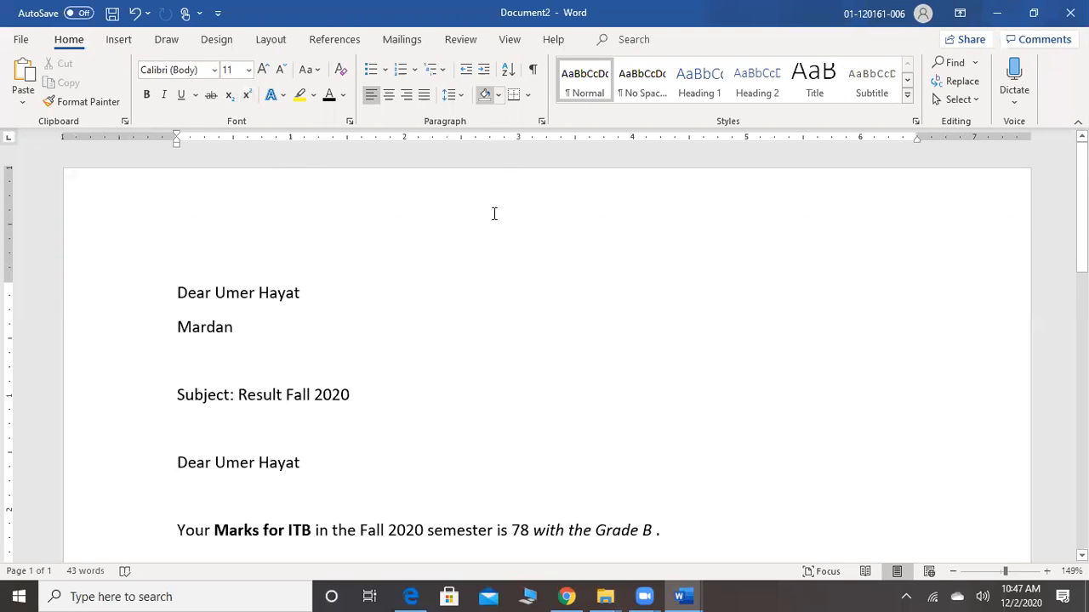
left_click(119, 40)
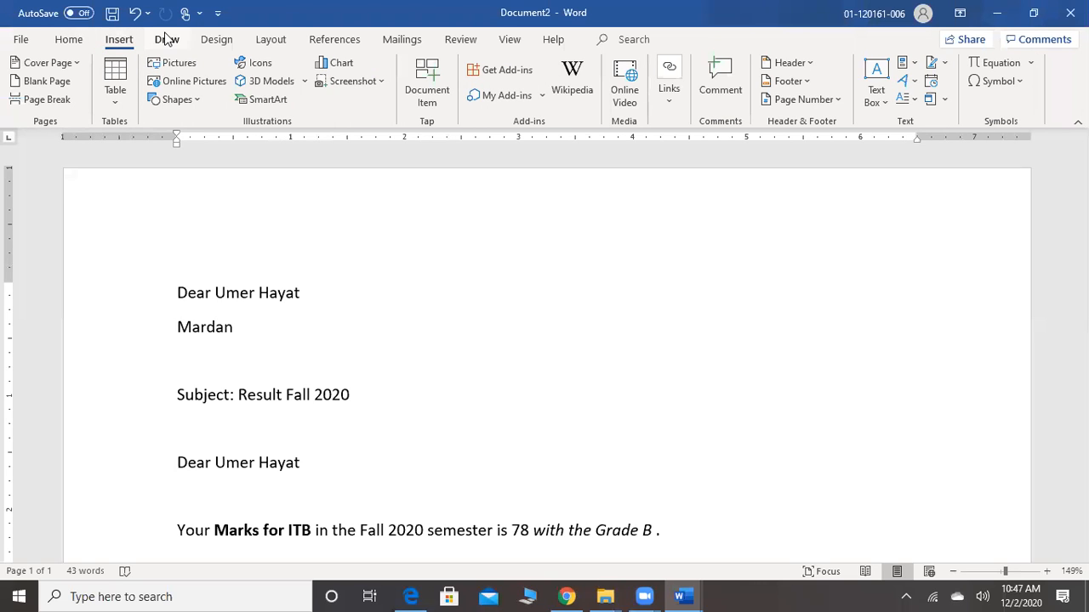
left_click(167, 39)
left_click(208, 40)
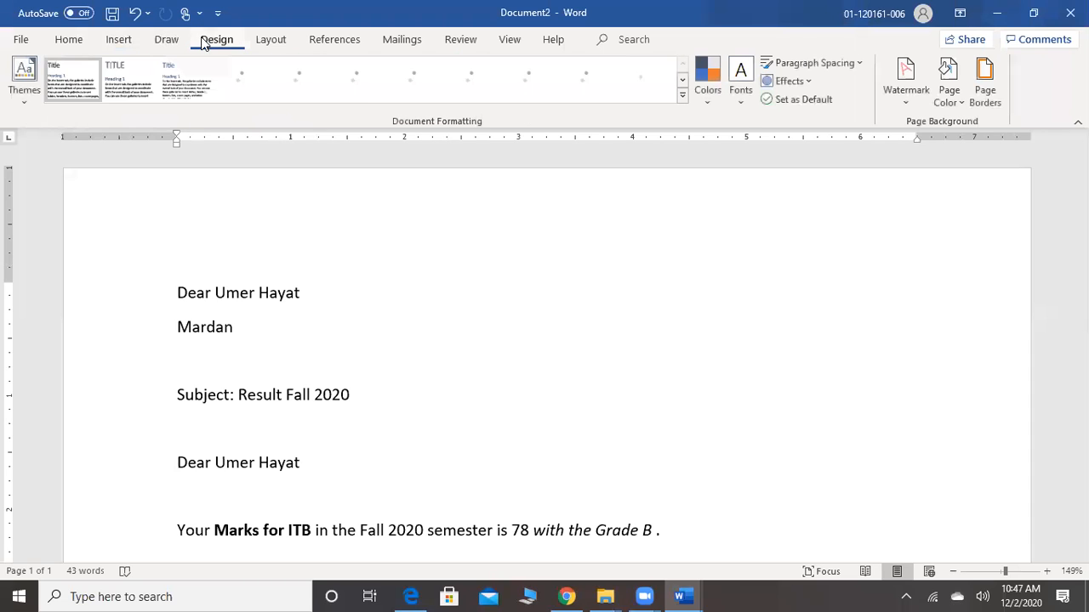
left_click(271, 40)
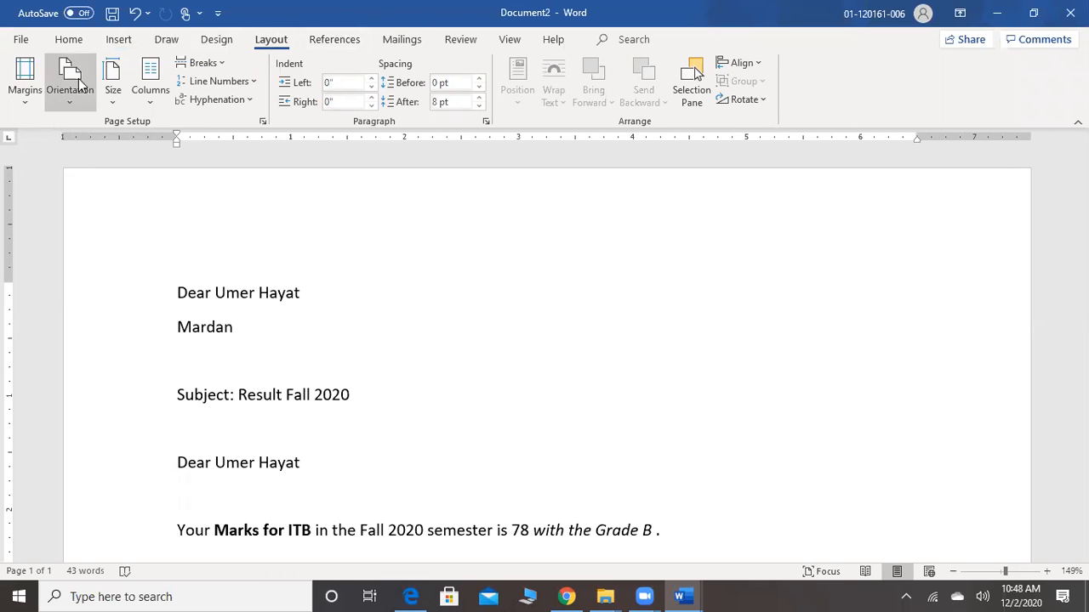
Apply the Narrow margin preset, with 0.5" on all sides, to the letter in Document2
left_click(35, 103)
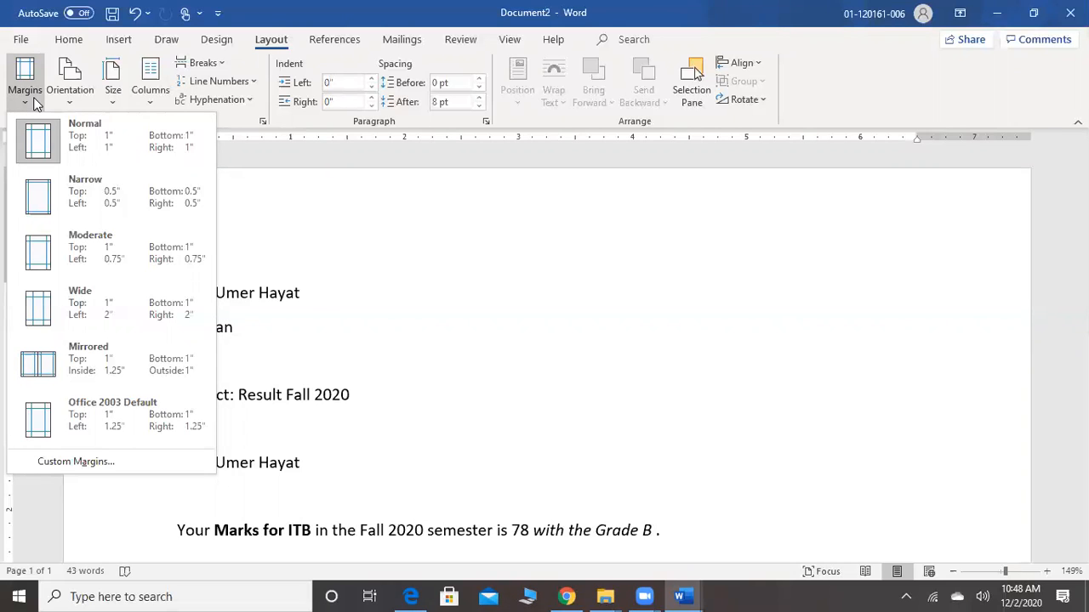
left_click(400, 308)
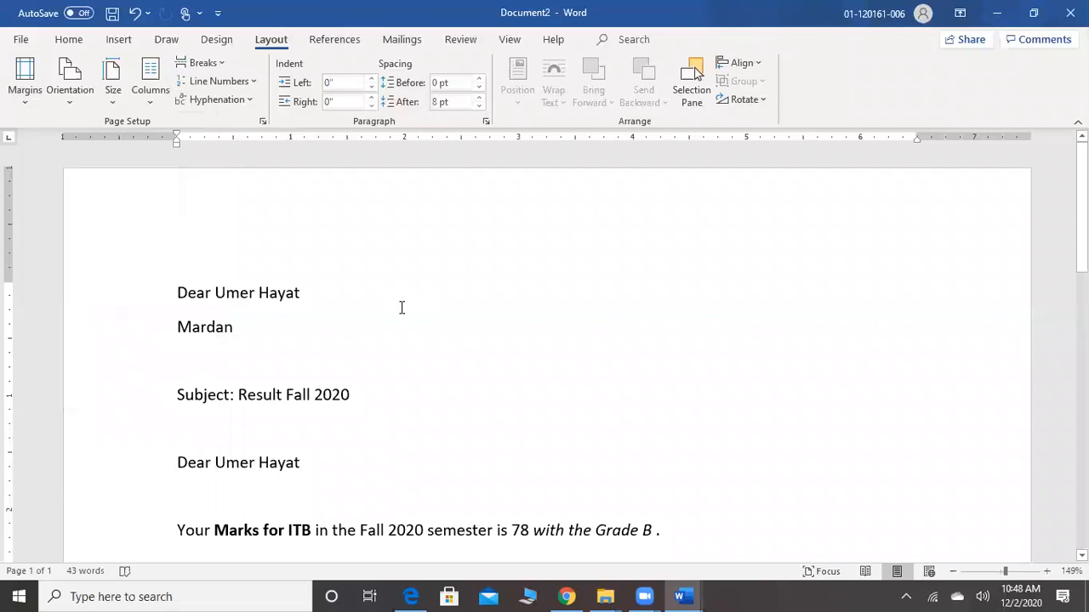
double_click(263, 296)
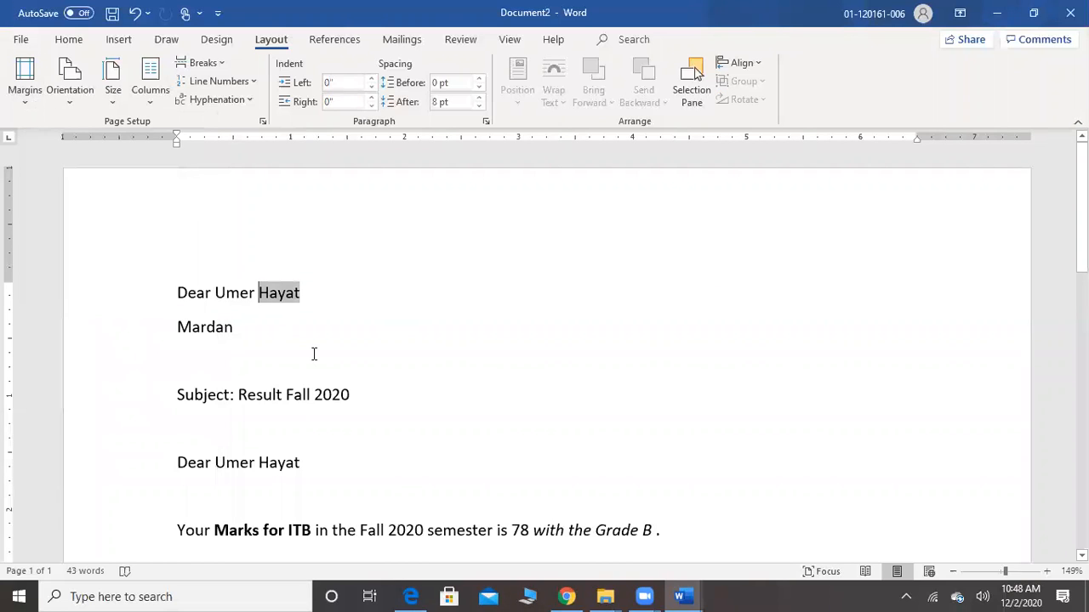
left_click(313, 353)
left_click(25, 98)
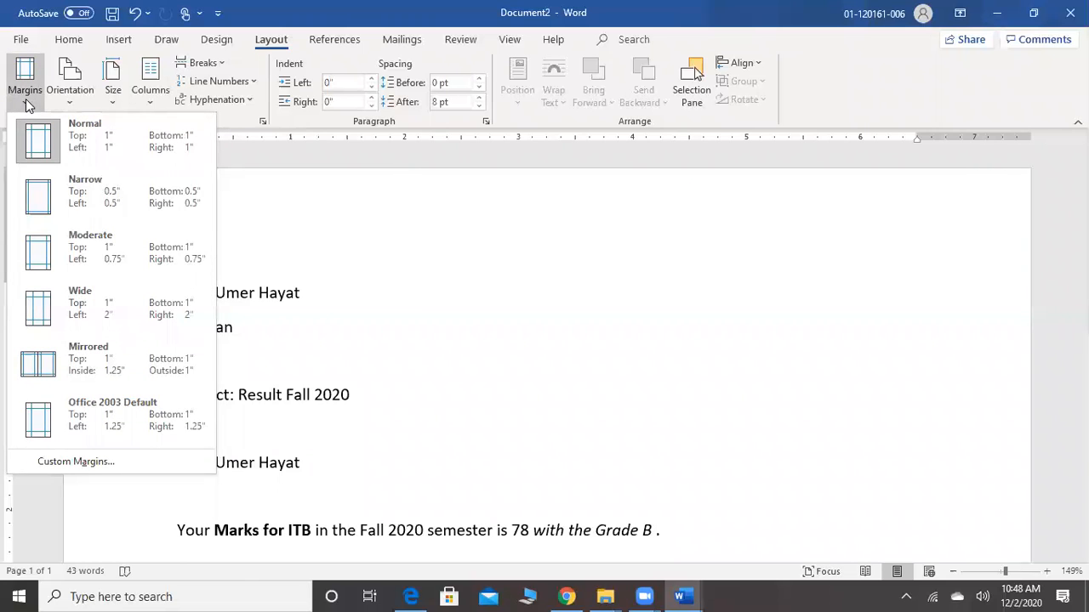
left_click(57, 195)
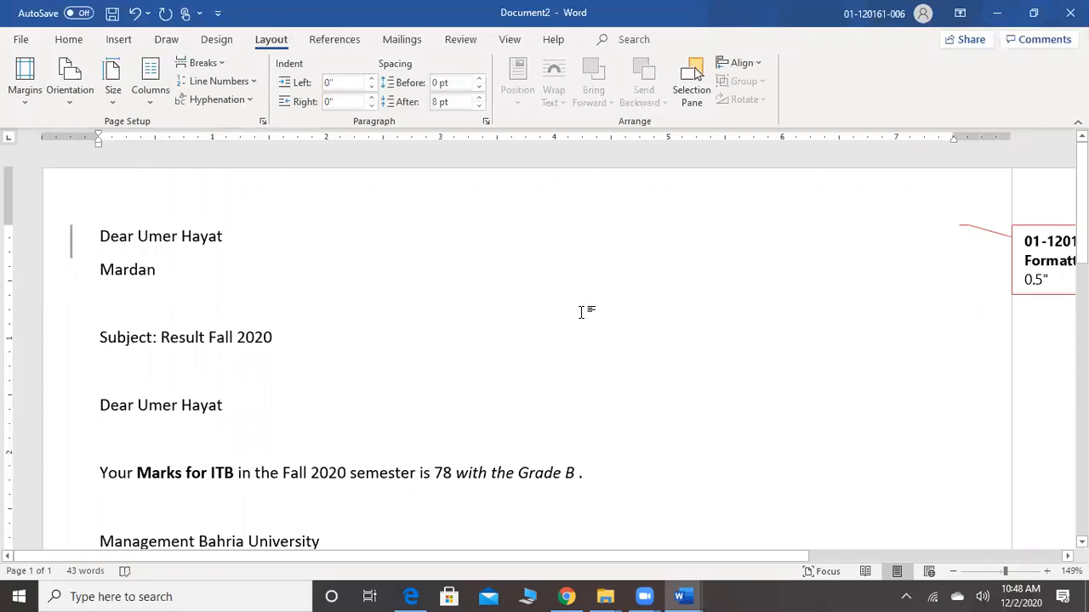
scroll(581, 312, "down", 1)
scroll(581, 312, "down", 4)
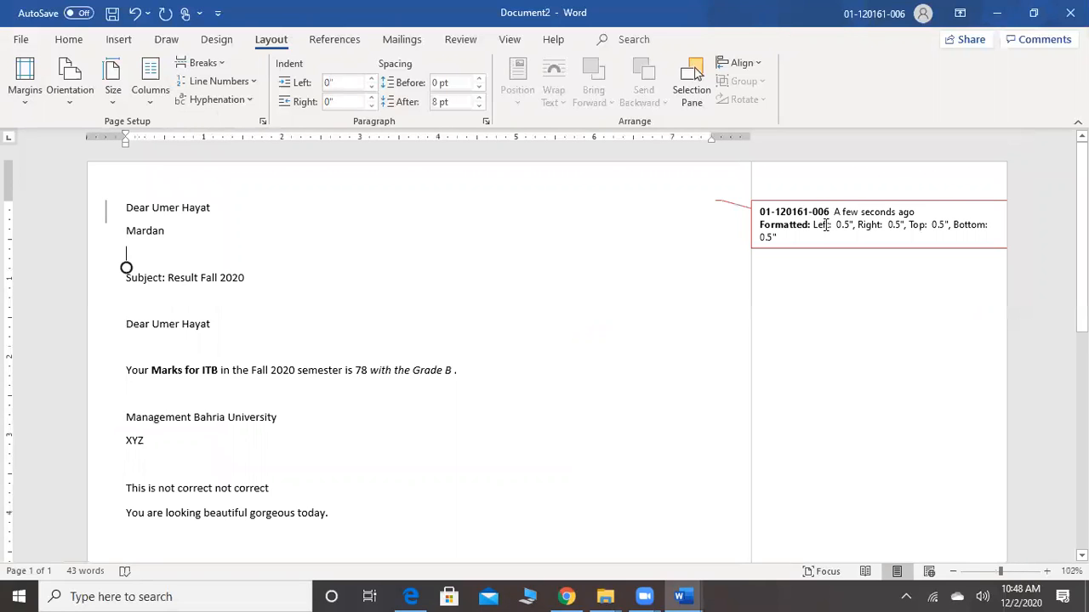
Select the whole letter and set its tracked changes to Show All Revisions Inline, then clear the selection
key("ctrl+a")
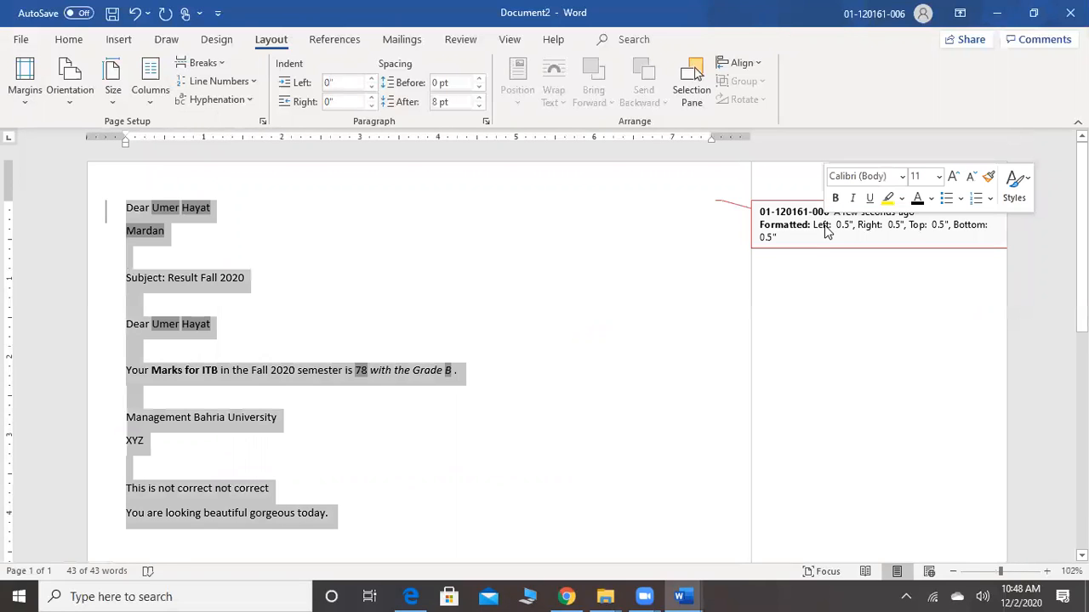
left_click(509, 45)
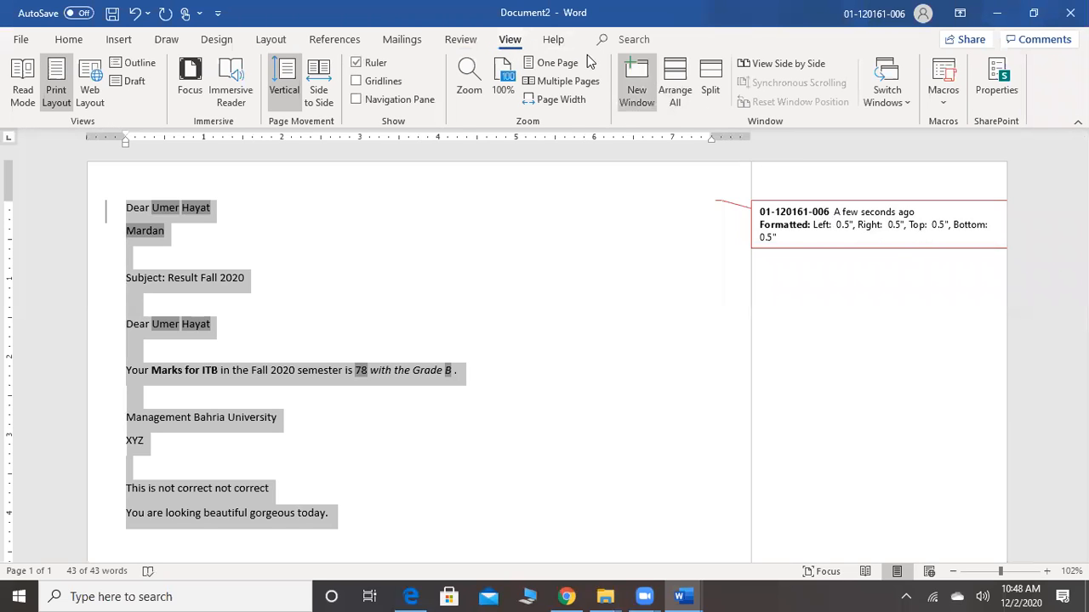
left_click(473, 43)
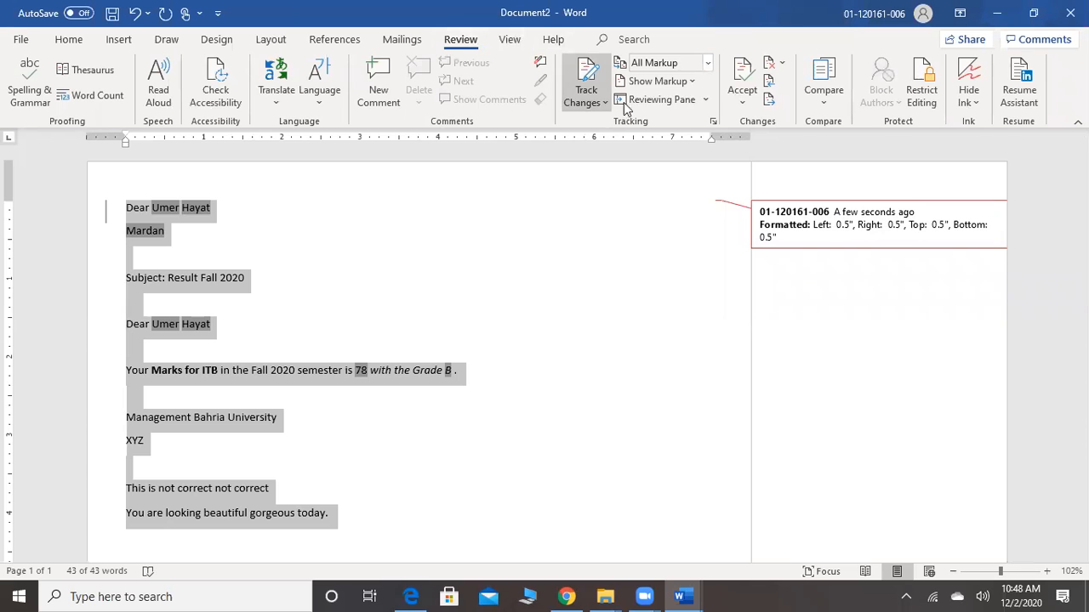
left_click(708, 102)
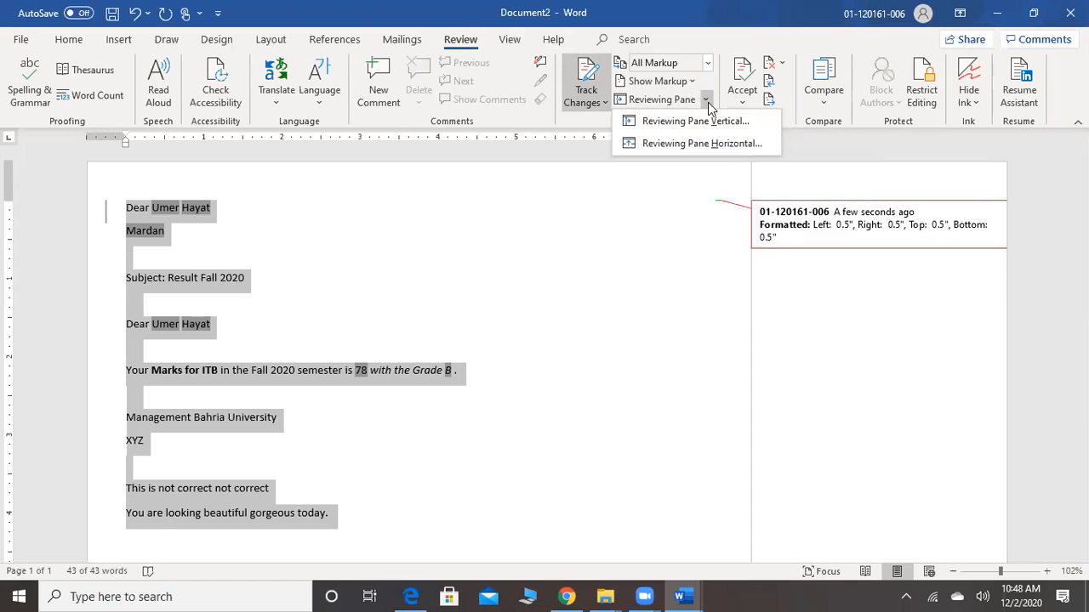
left_click(707, 102)
left_click(697, 86)
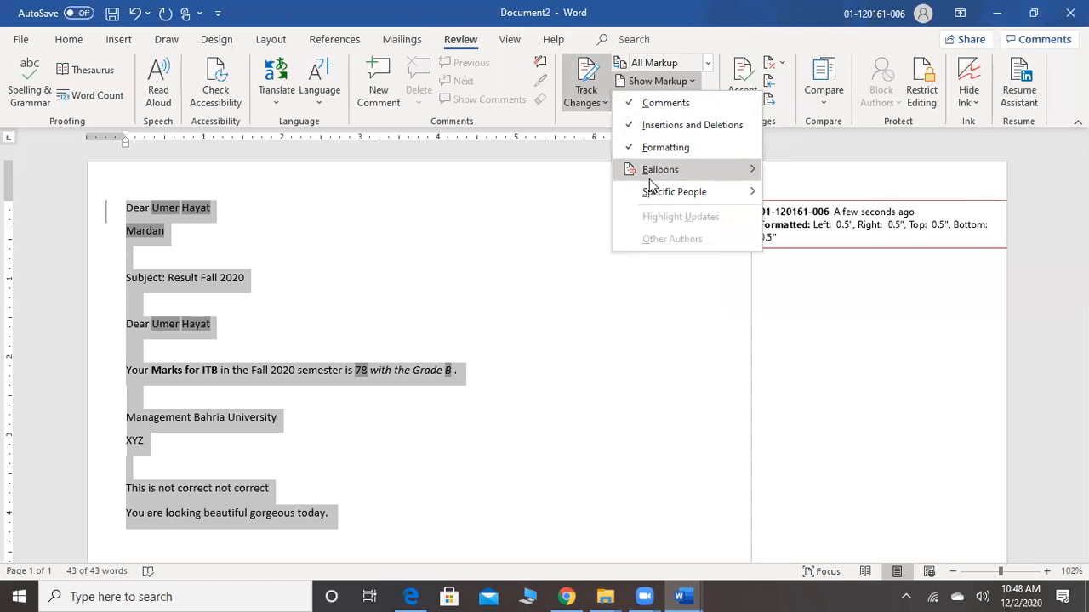
mouse_move(649, 178)
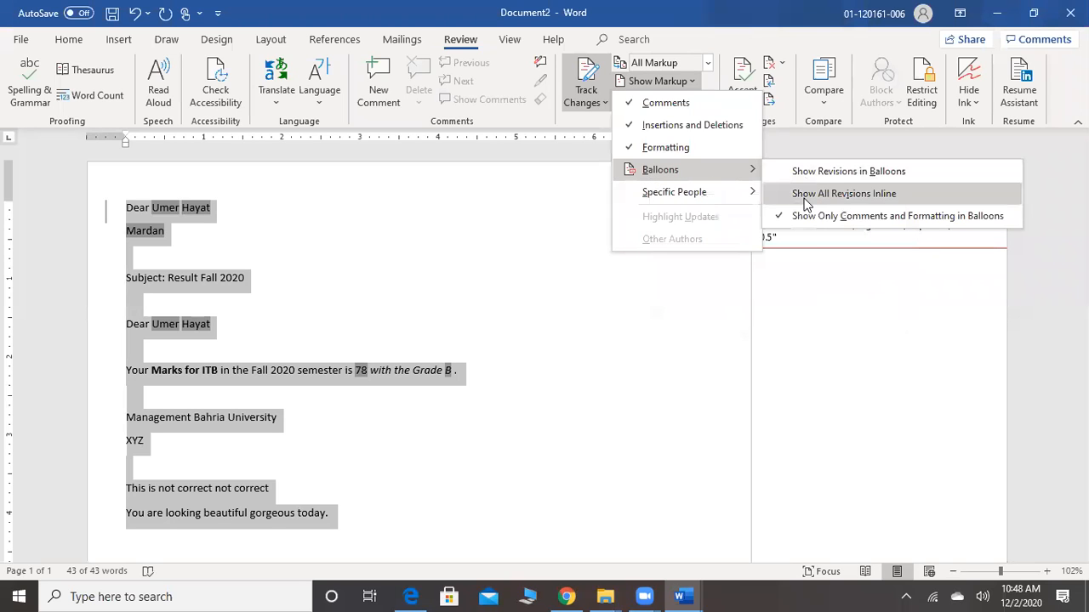
left_click(805, 197)
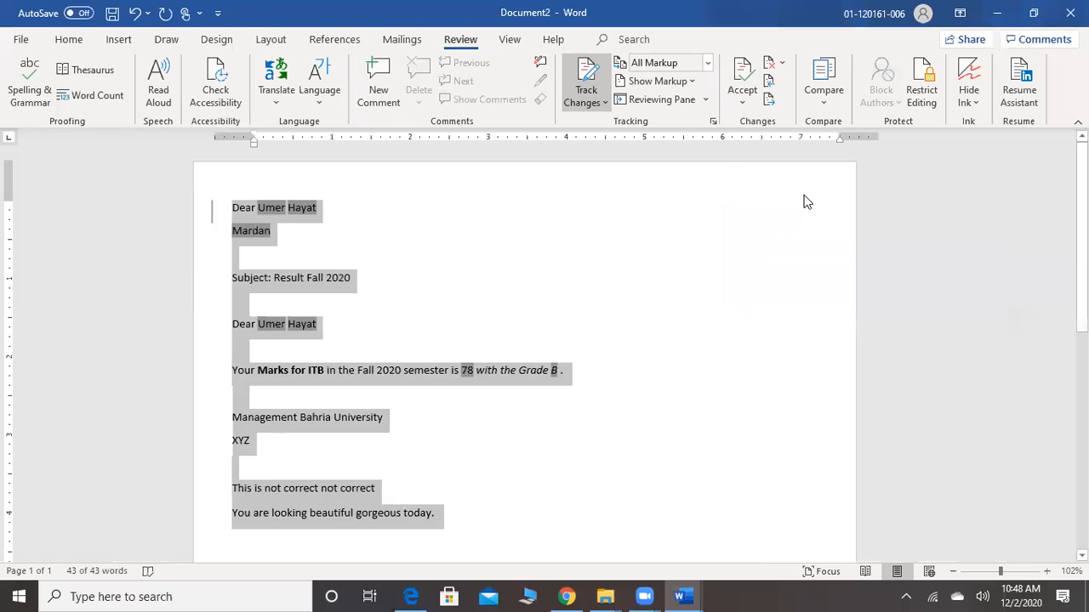
left_click(572, 295)
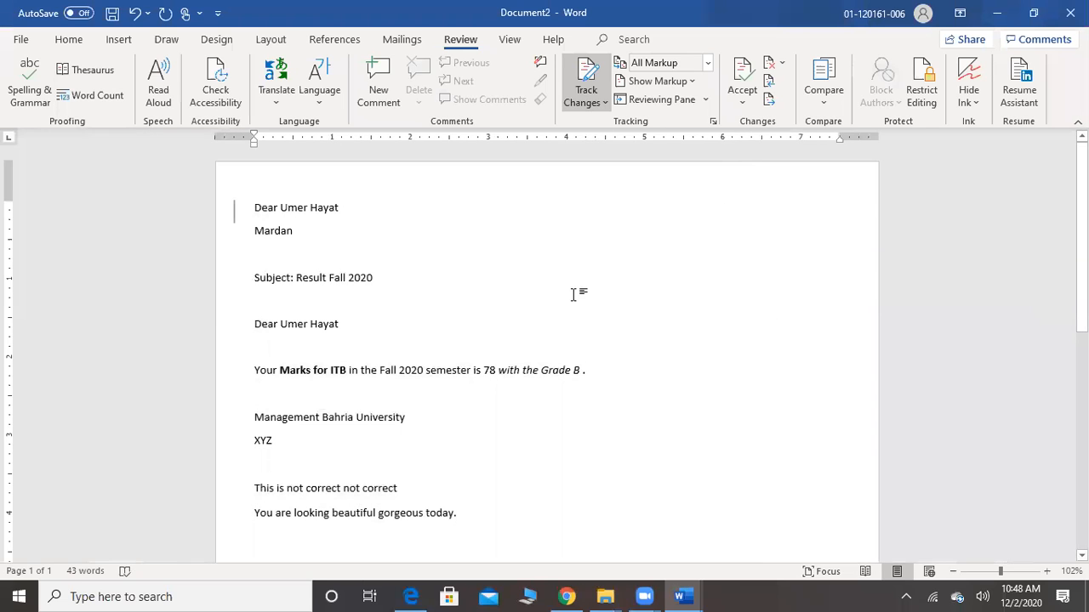
Apply the Normal margin preset, with 1" on all sides, to the letter in Document2
left_click(228, 43)
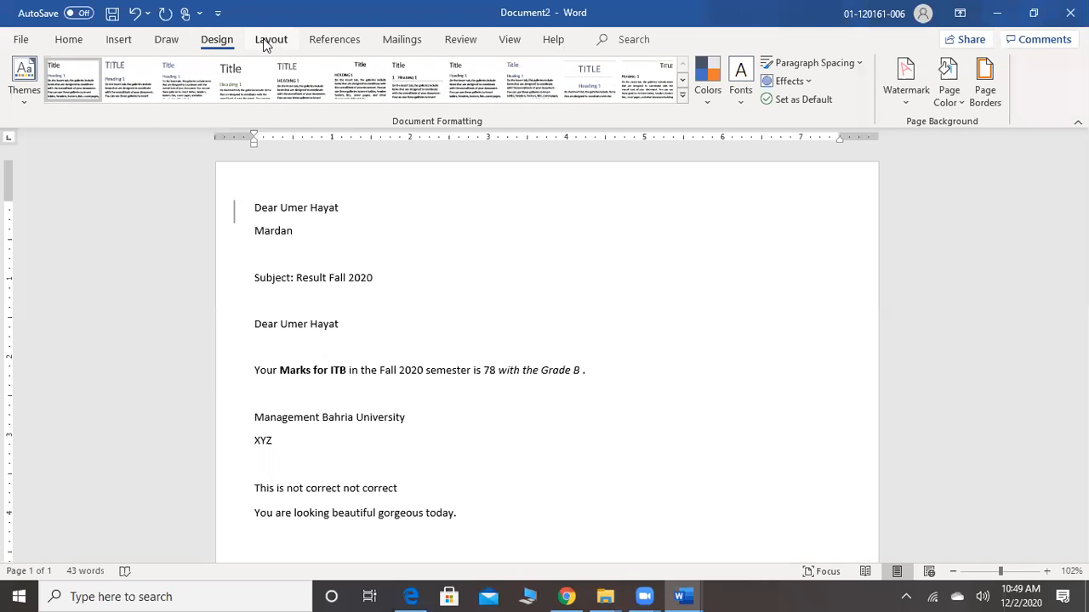
left_click(268, 40)
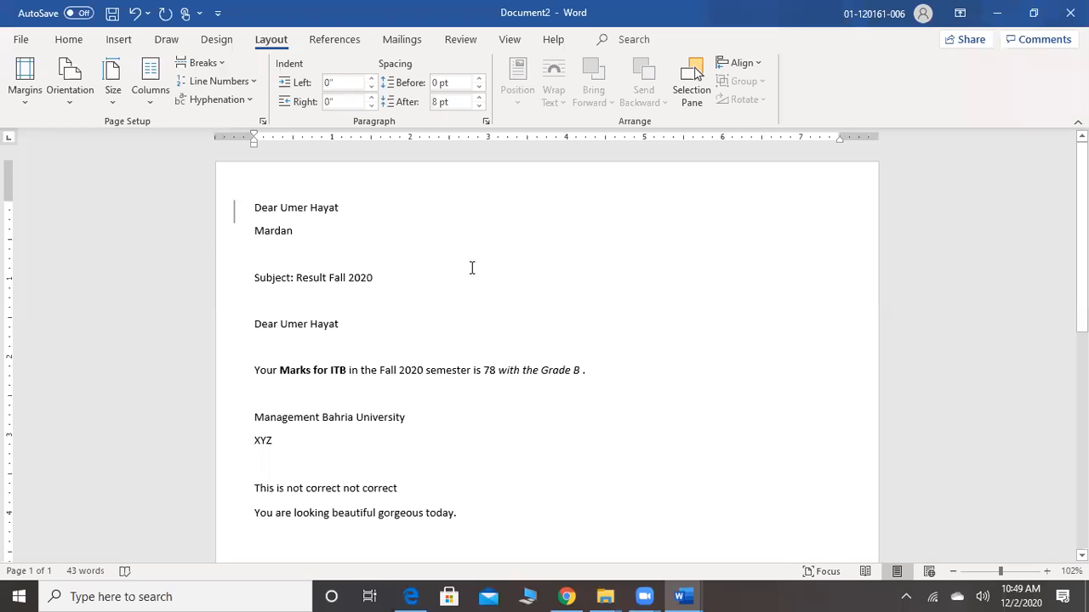
left_click(852, 244)
double_click(853, 245)
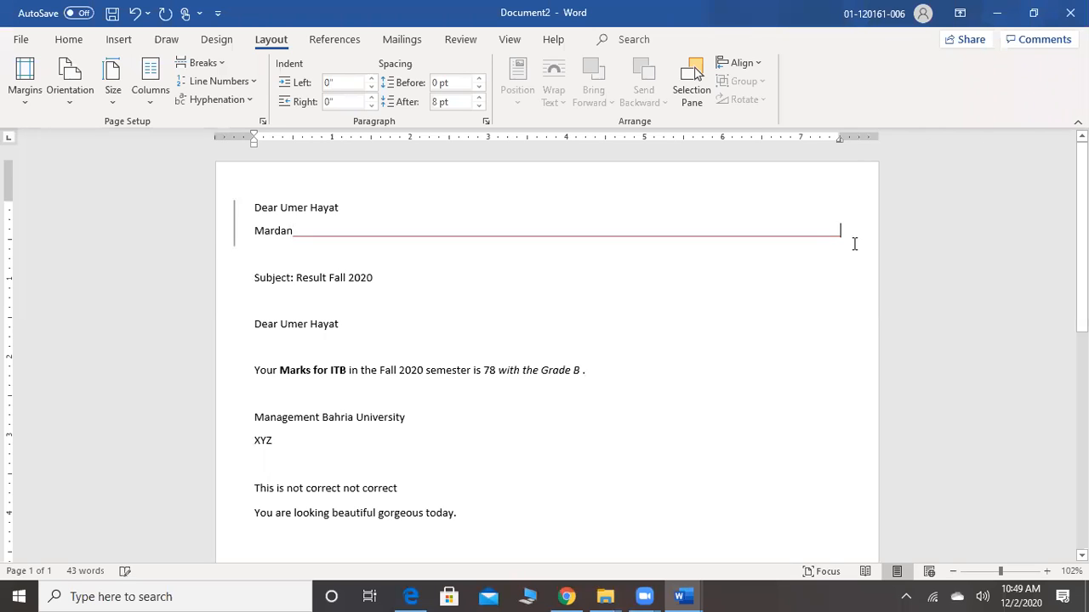
double_click(570, 374)
left_click(345, 332)
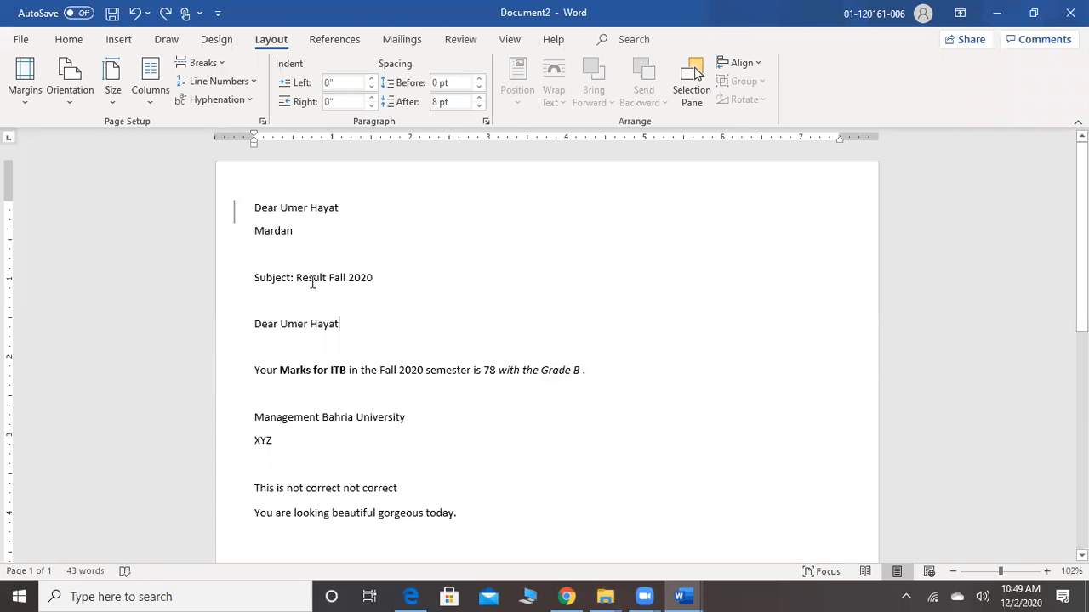
left_click(35, 99)
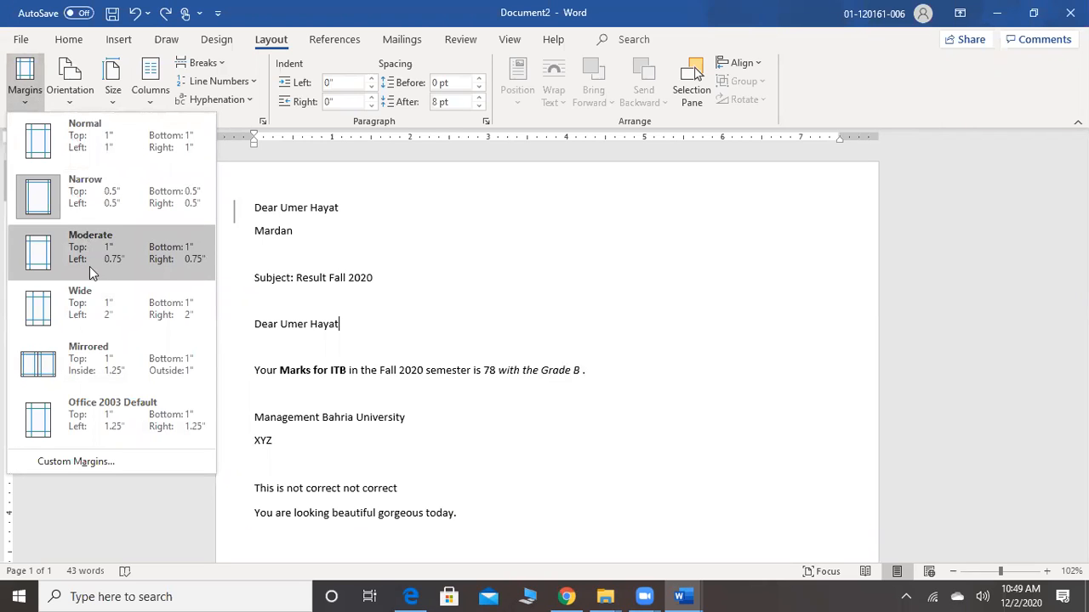
left_click(118, 142)
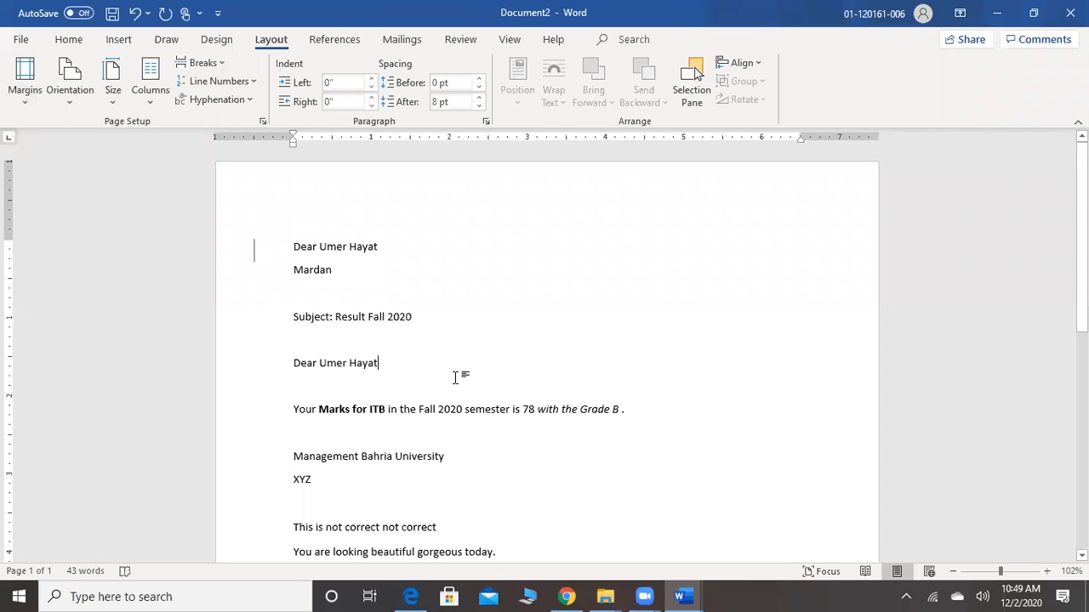
scroll(455, 377, "down", 6)
scroll(456, 377, "up", 3)
scroll(456, 377, "down", 2)
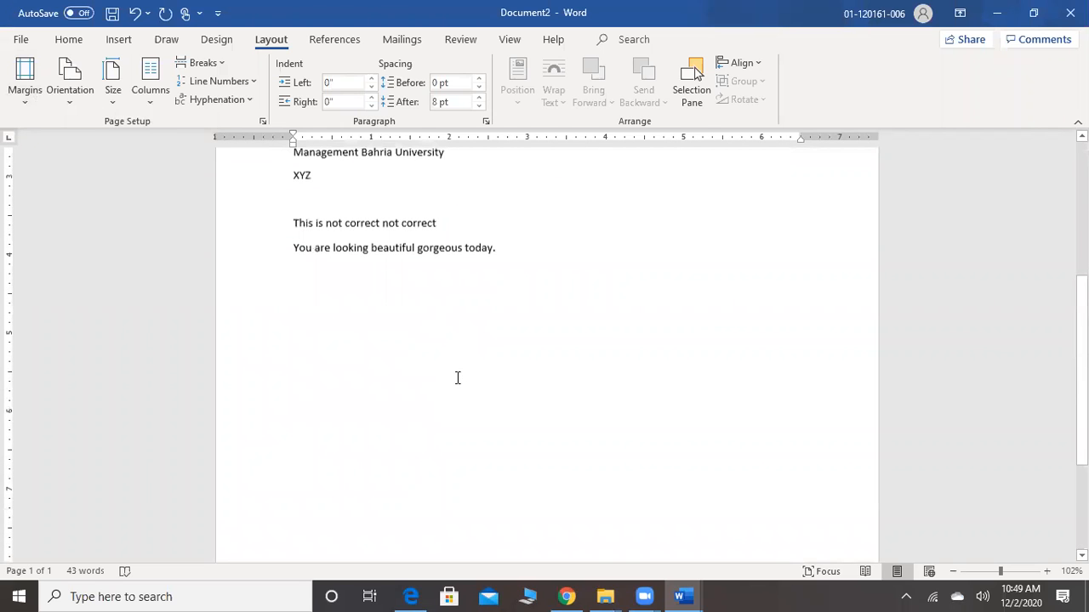
key("Return")
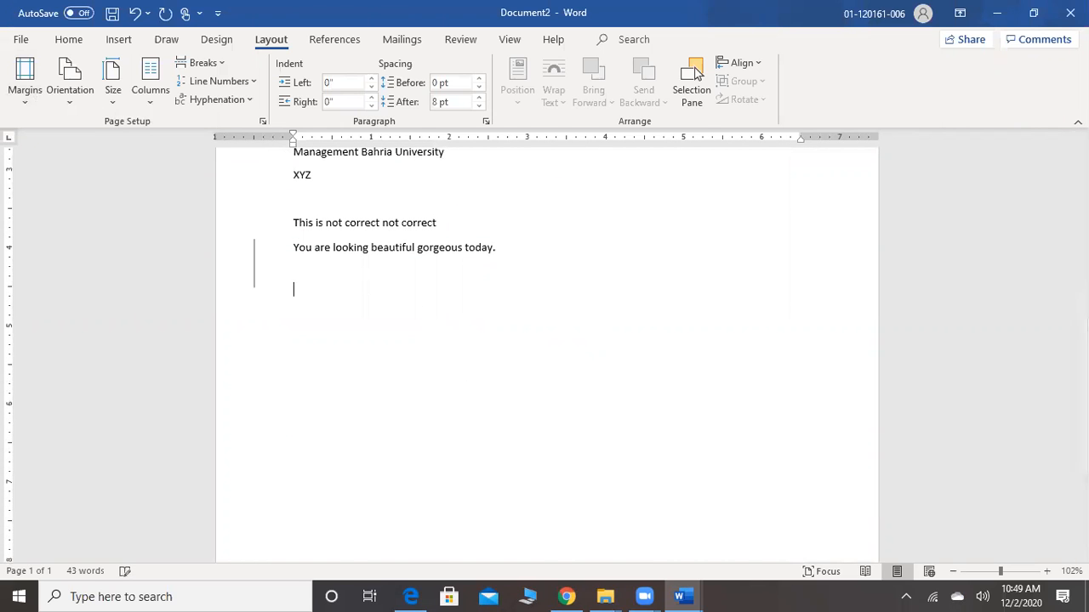
key("Return")
key("Return")
key("BackSpace")
key("BackSpace")
key("BackSpace")
key("BackSpace")
key("BackSpace")
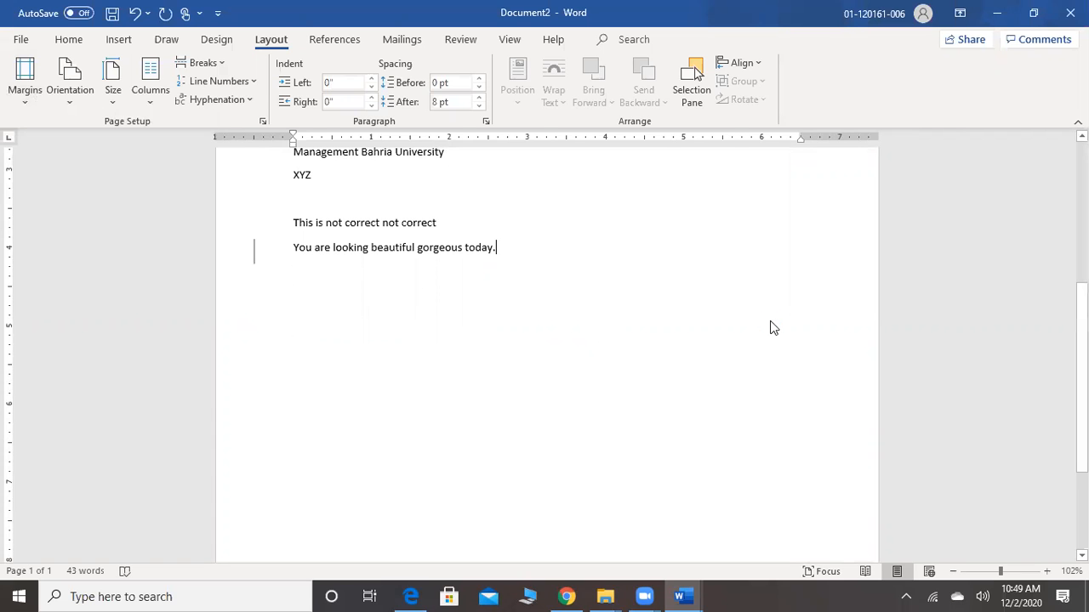
Create a new blank document and switch to the MS Word Part 2 document
key("ctrl+n")
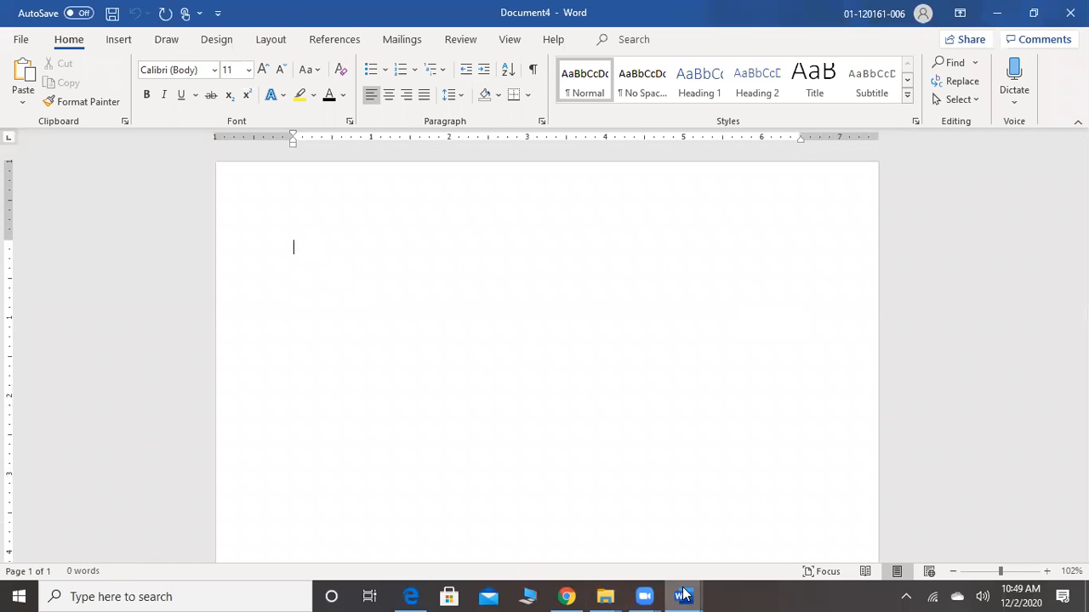
mouse_move(685, 595)
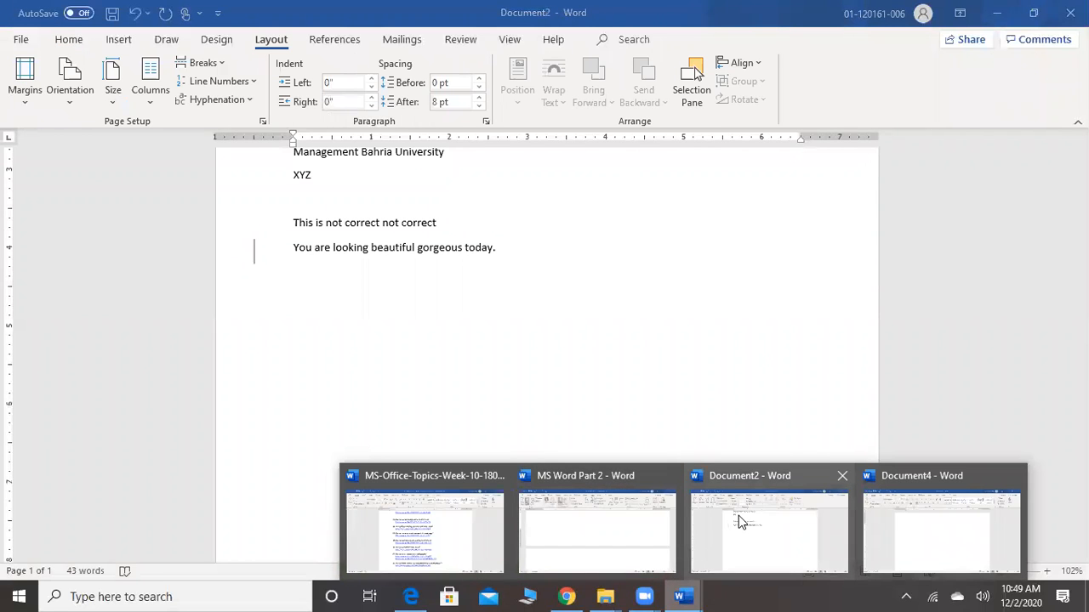
left_click(738, 516)
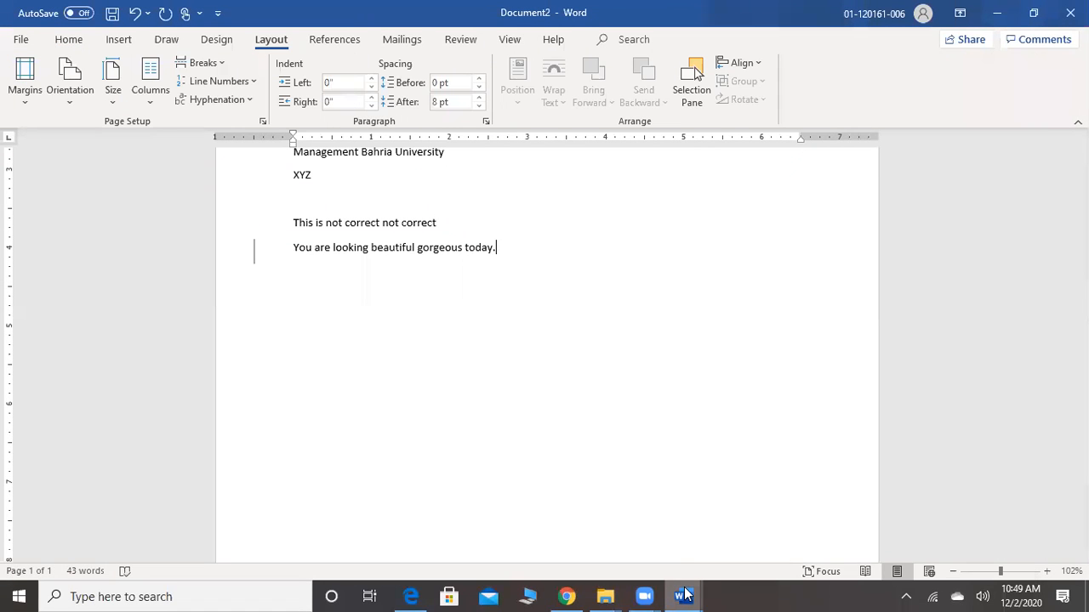
mouse_move(685, 595)
left_click(639, 523)
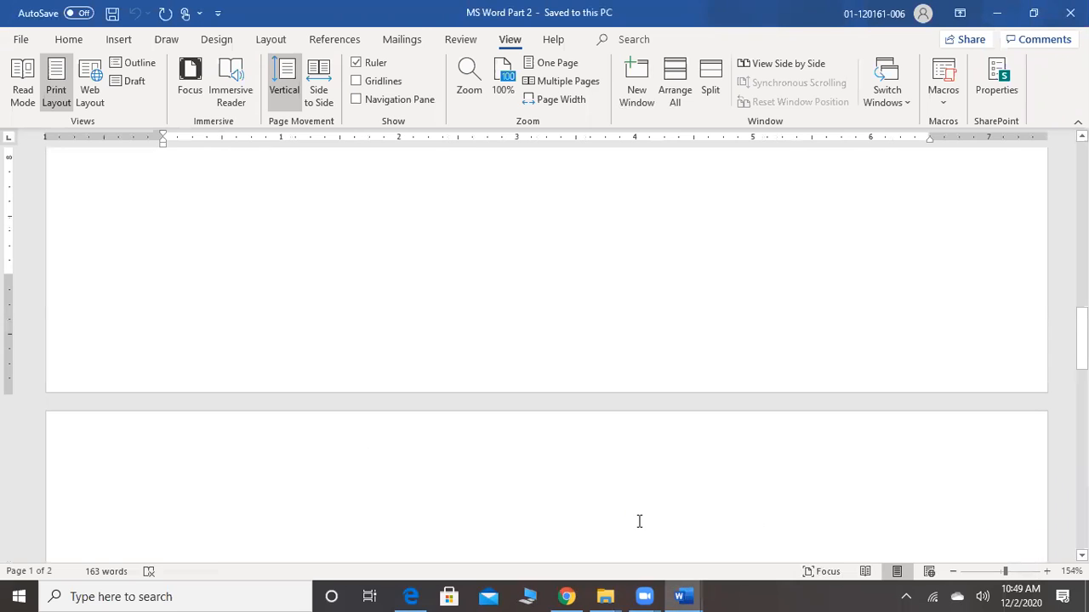
Try Landscape orientation with the cursor above the Topics paragraph on page 2, check the pages, and undo the orientation change
scroll(639, 522, "up", 10)
scroll(640, 521, "down", 2)
scroll(640, 522, "down", 5)
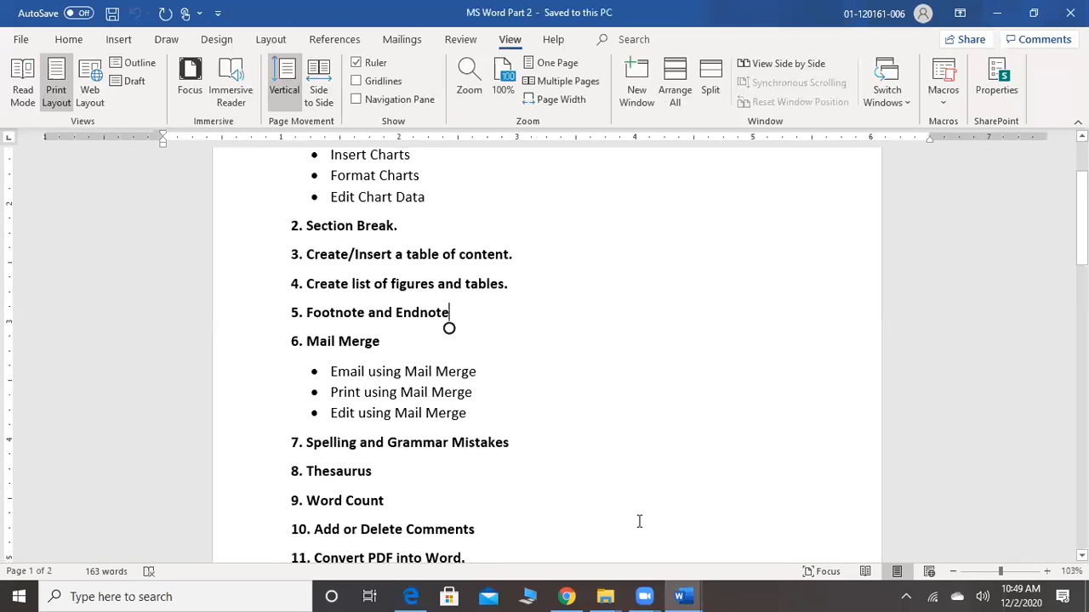
scroll(639, 522, "down", 10)
scroll(640, 522, "down", 3)
scroll(639, 521, "up", 7)
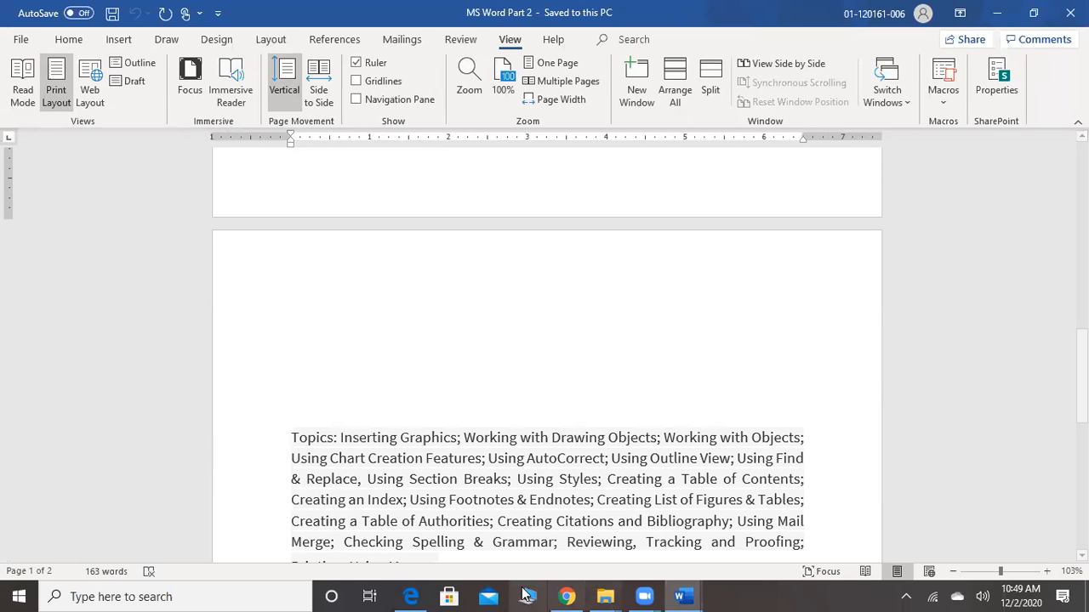
left_click(321, 372)
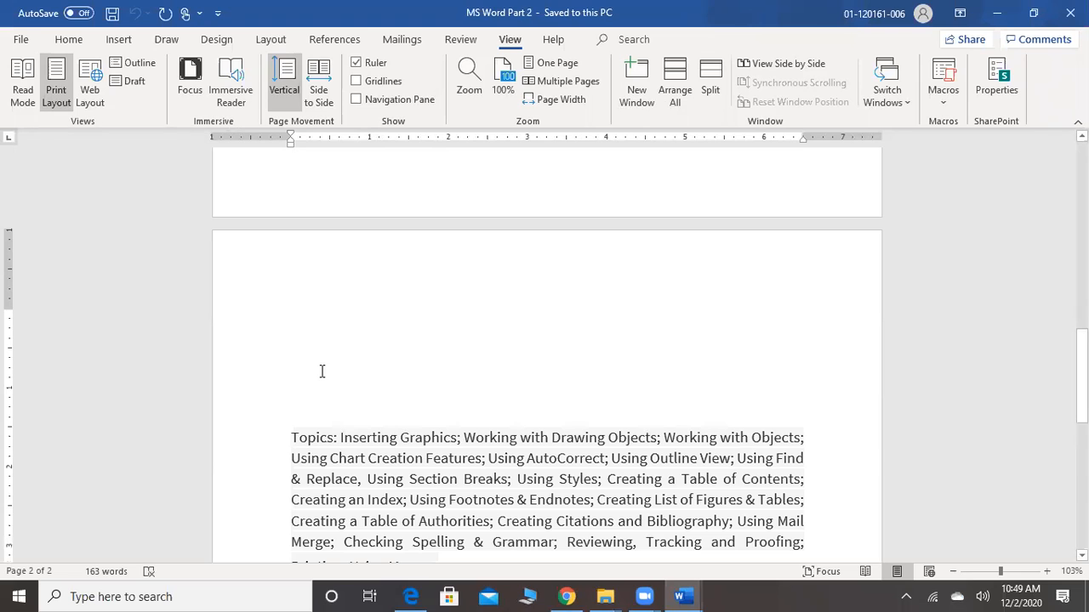
left_click(265, 40)
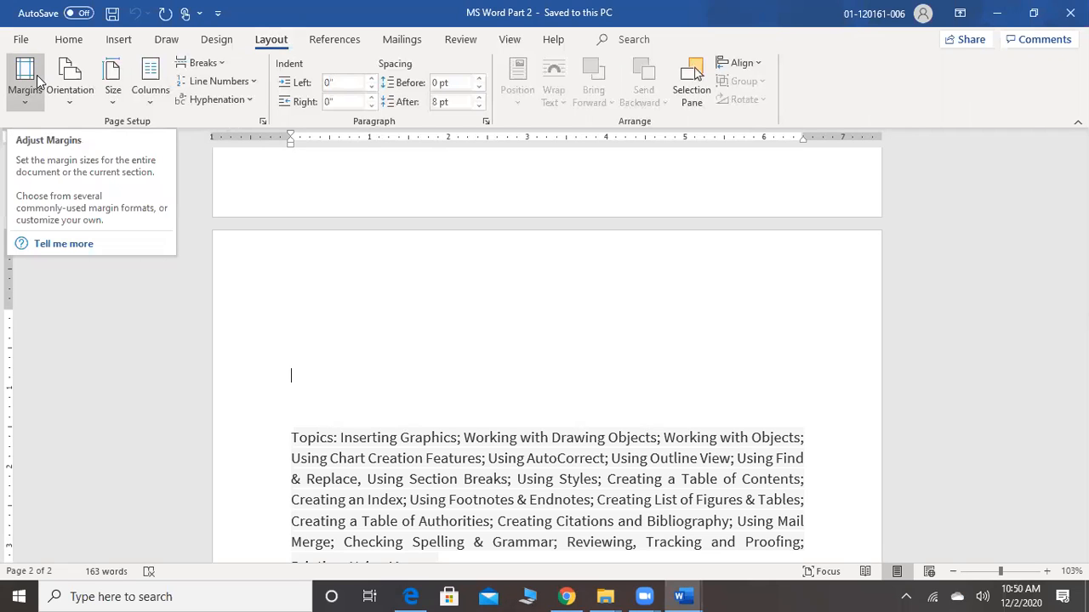
left_click(75, 104)
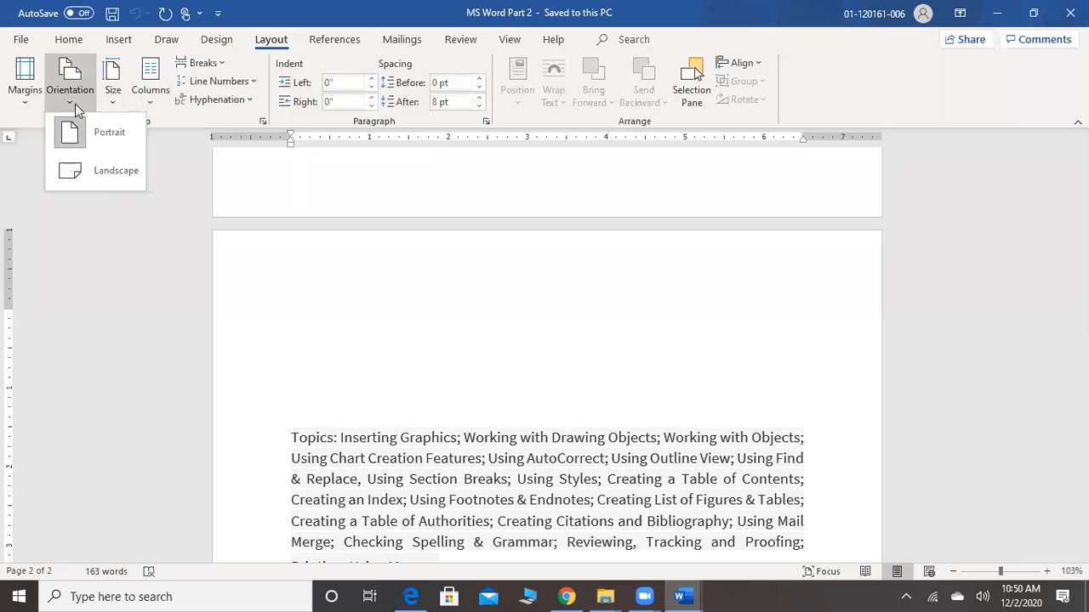
left_click(88, 174)
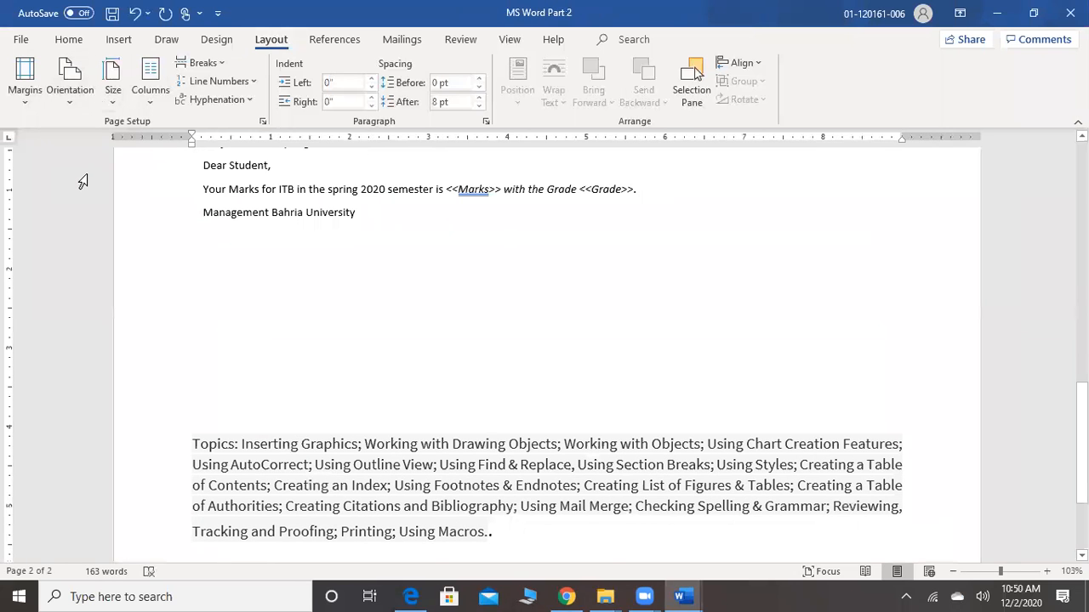
scroll(82, 181, "up", 10)
scroll(83, 181, "down", 10)
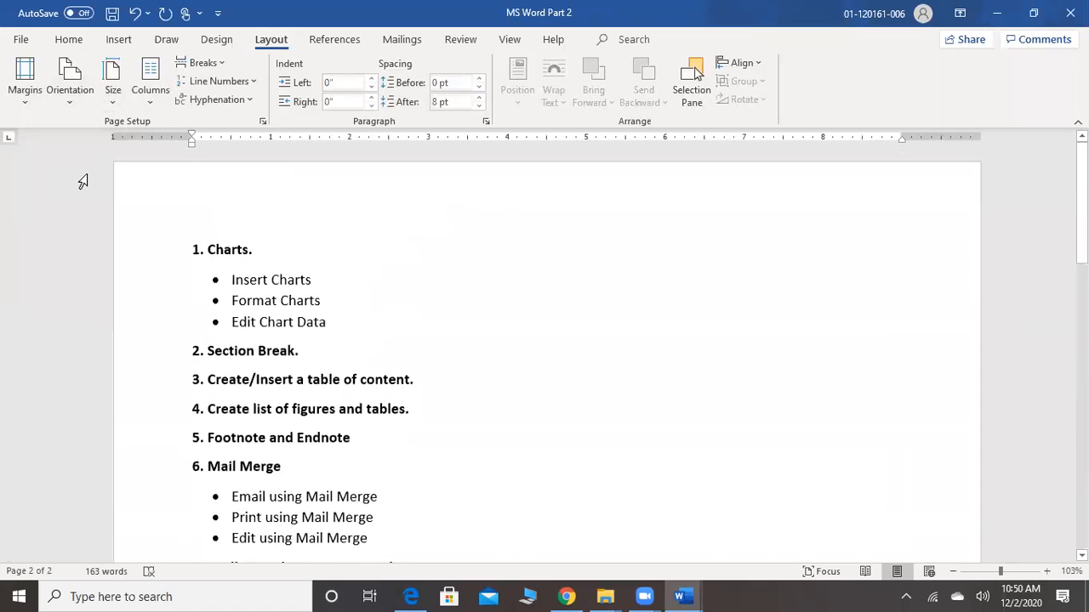
key("ctrl+z")
key("ctrl+z")
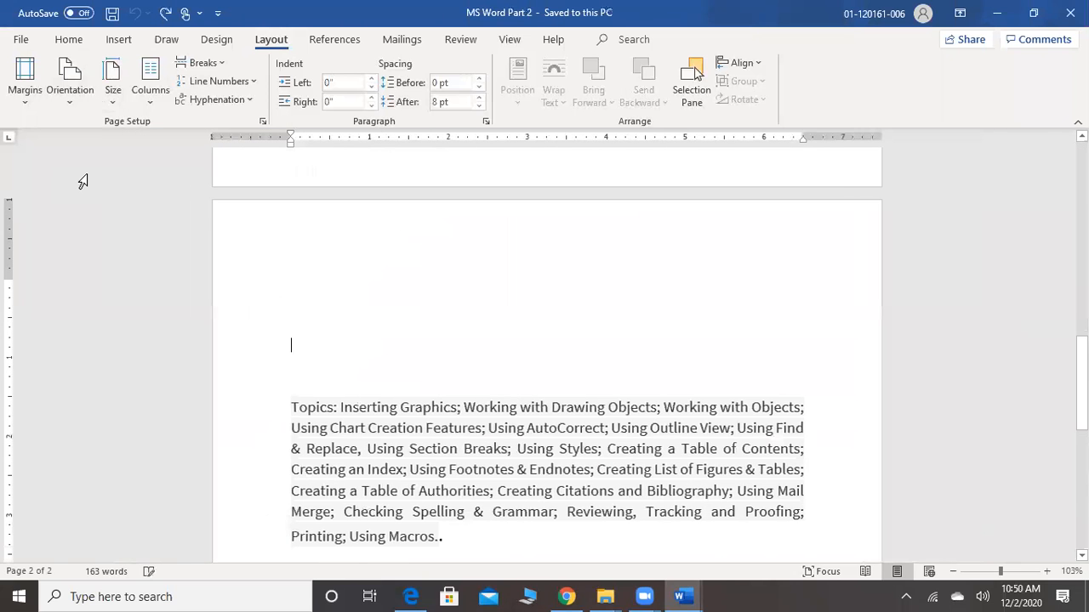
Insert a Next Page section break on the blank line below Management Bahria University on page 1
left_click(284, 221)
scroll(306, 256, "up", 4)
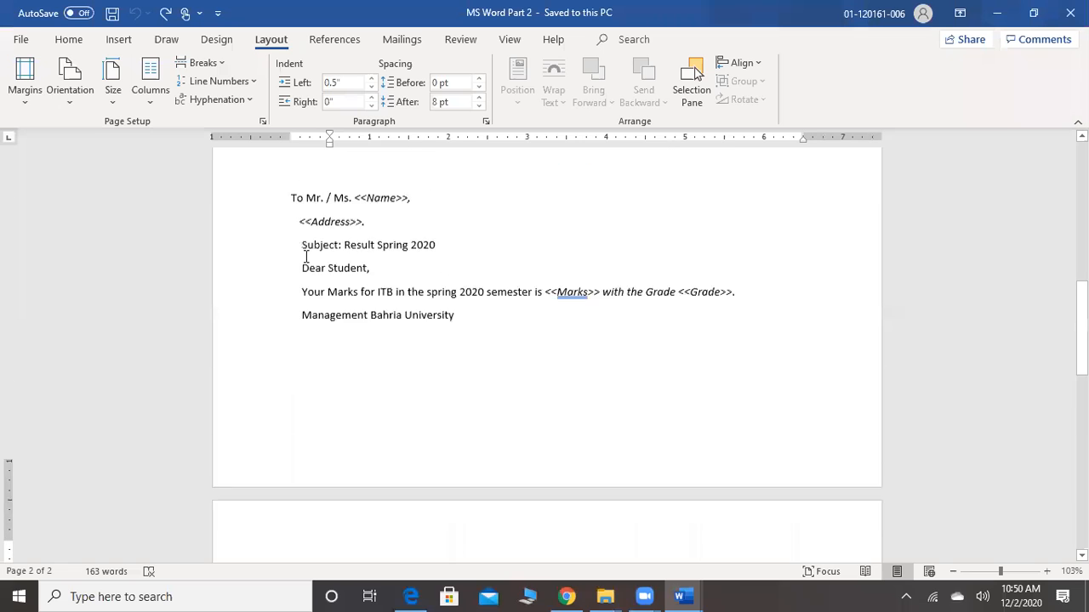
left_click(381, 371)
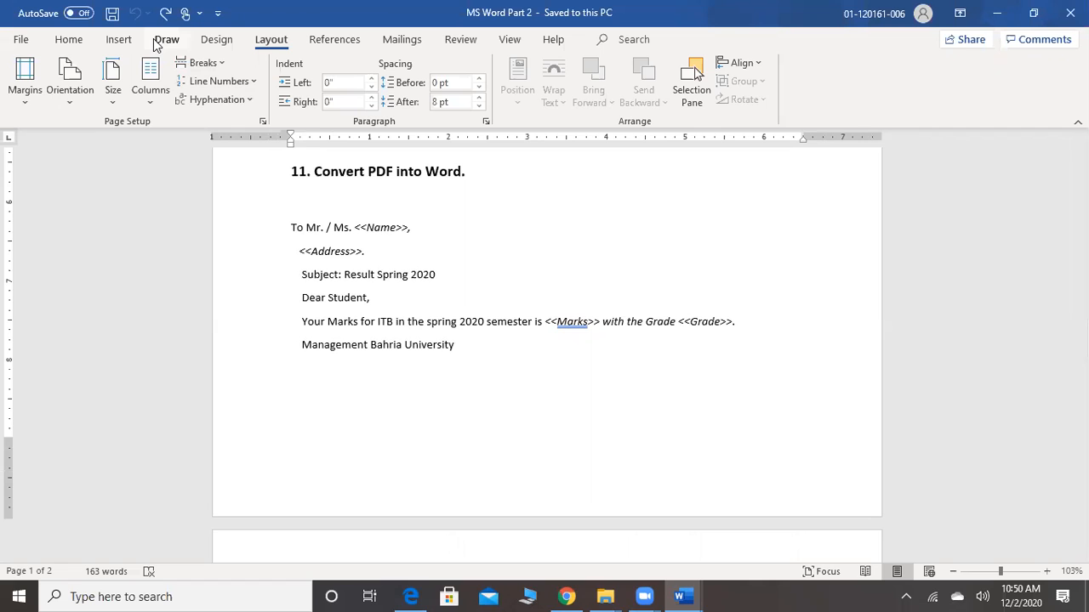
left_click(223, 66)
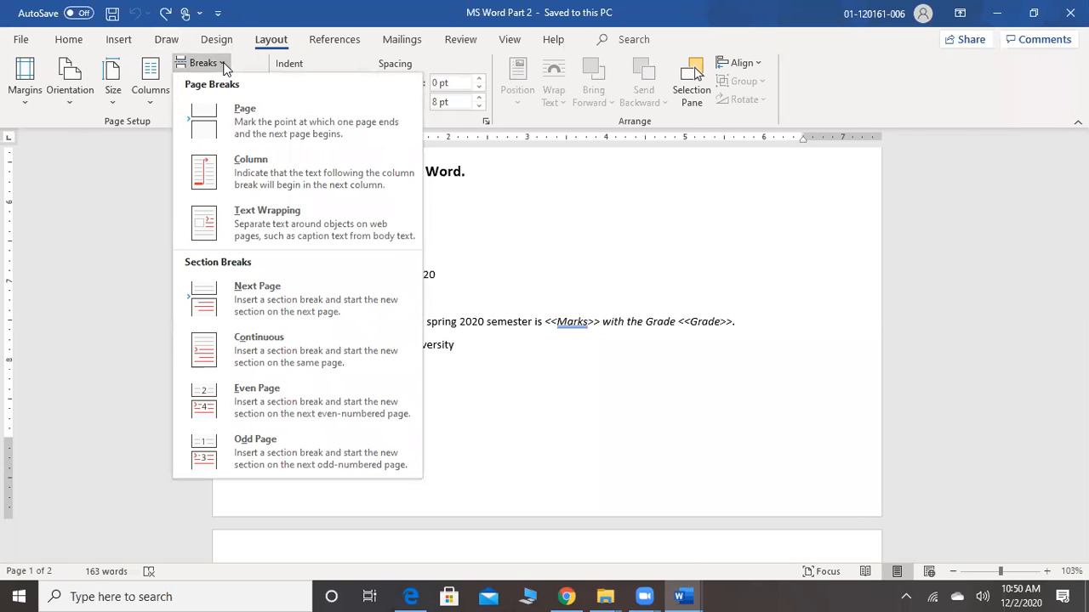
left_click(244, 307)
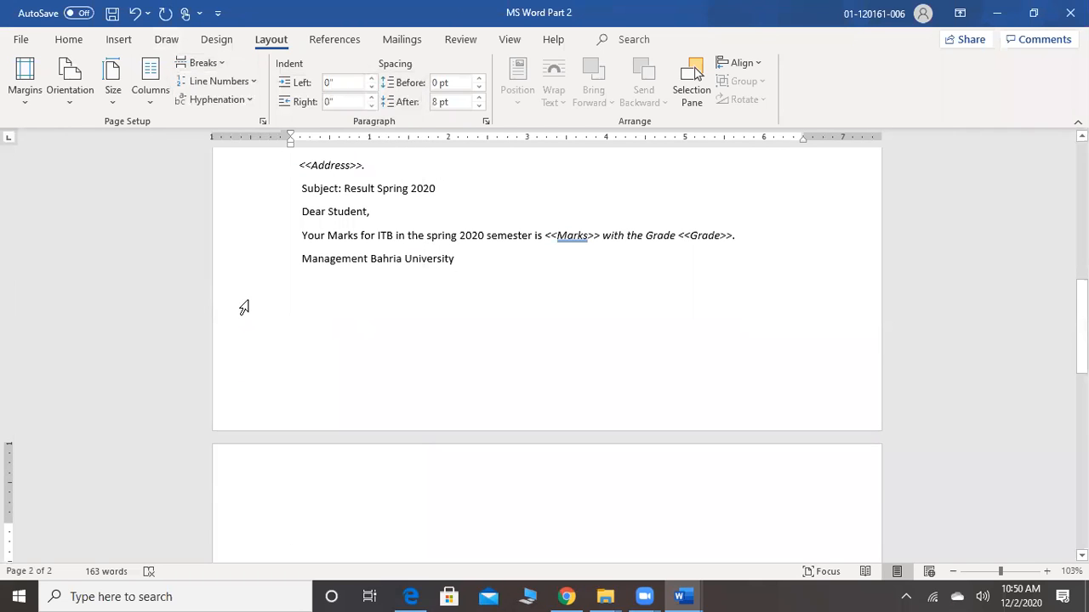
Set the new section starting on page 2 to Landscape orientation
scroll(244, 307, "down", 2)
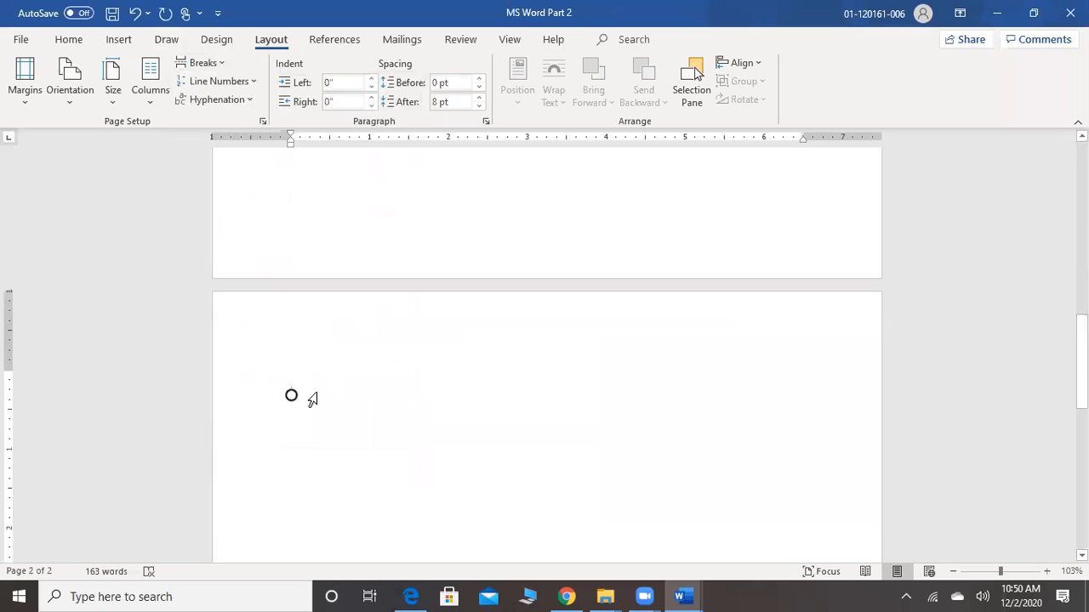
left_click(70, 85)
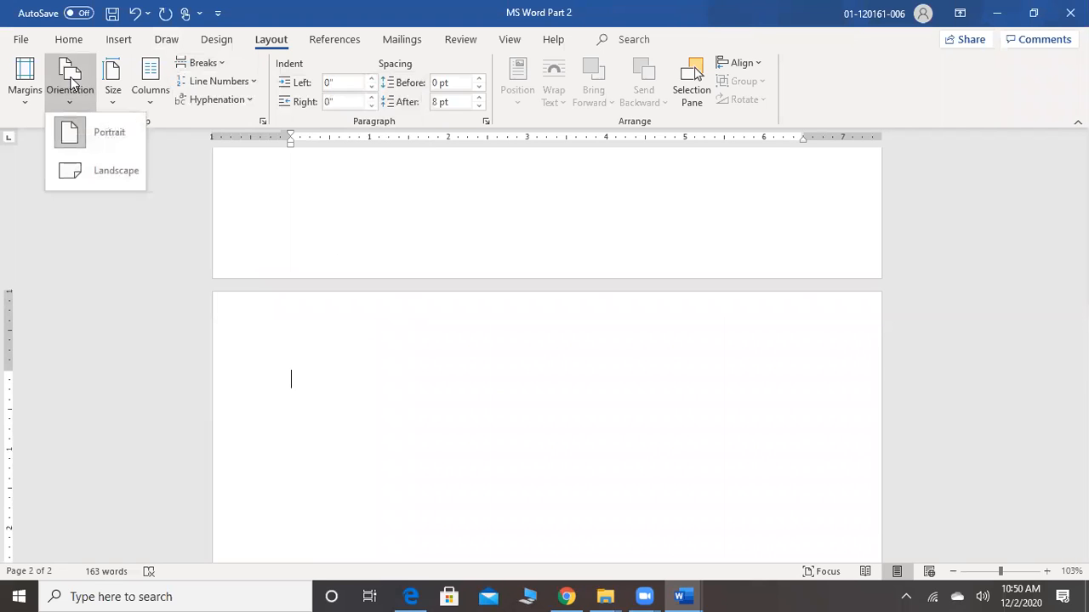
left_click(85, 161)
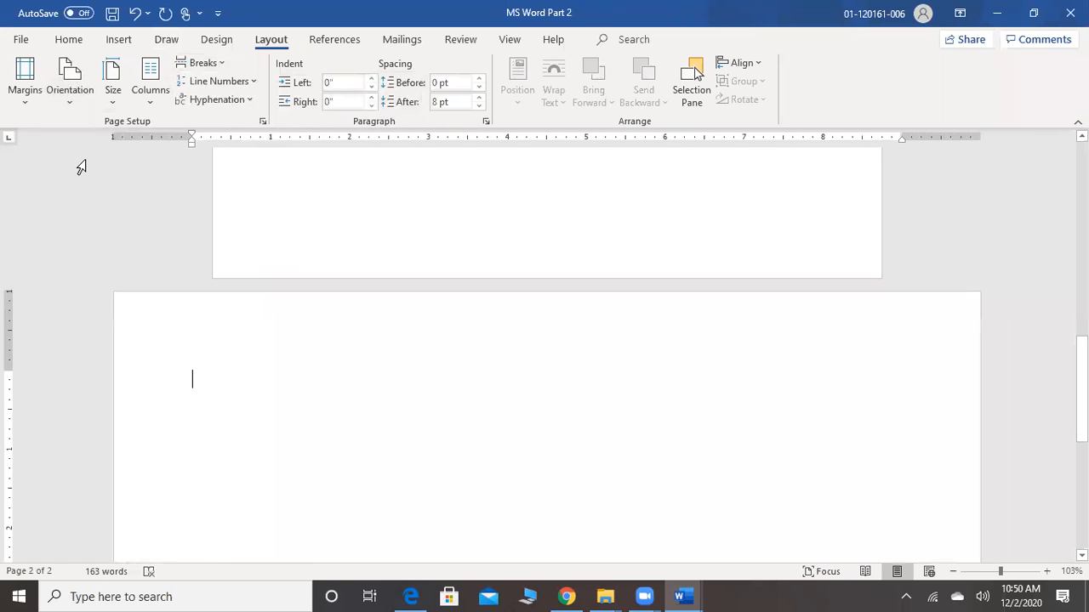
Compare the orientation of pages 1 and 2 on either side of the section break
scroll(81, 167, "up", 2)
scroll(81, 168, "up", 7)
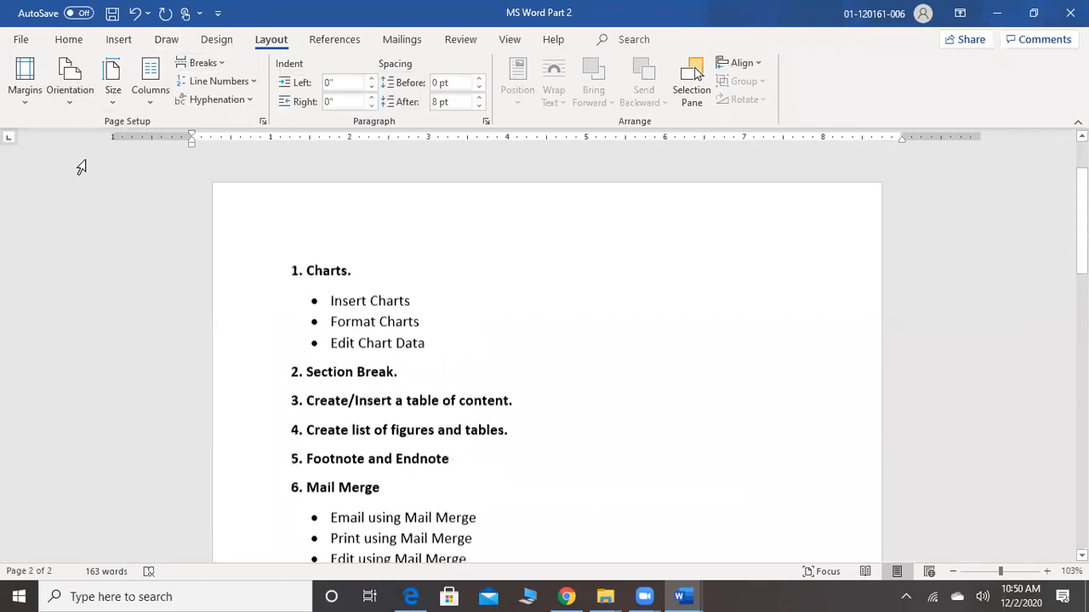
scroll(81, 168, "down", 10)
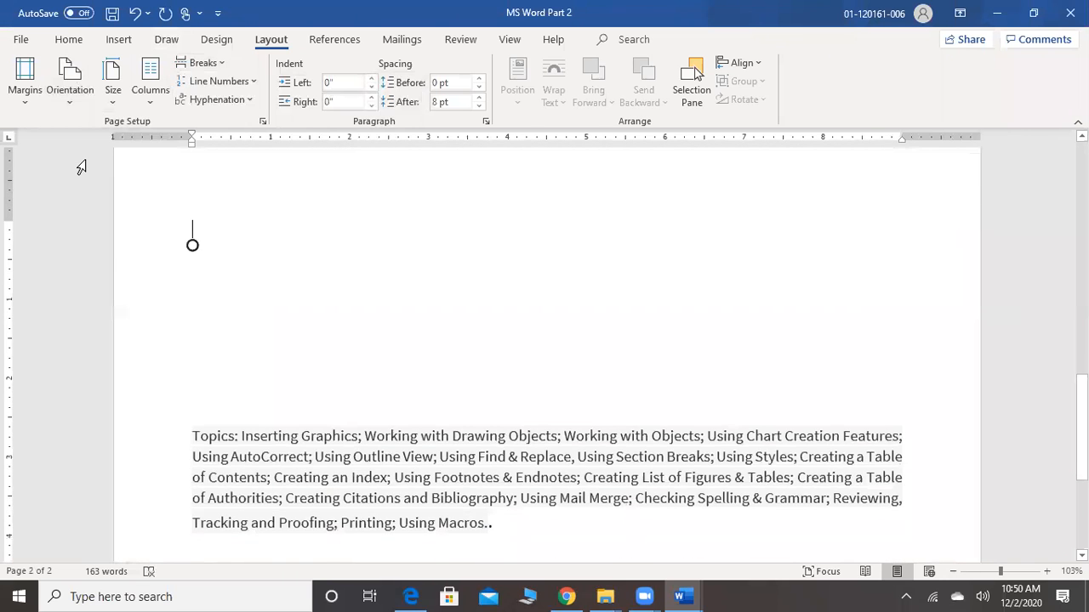
scroll(81, 168, "up", 4)
scroll(81, 168, "up", 5)
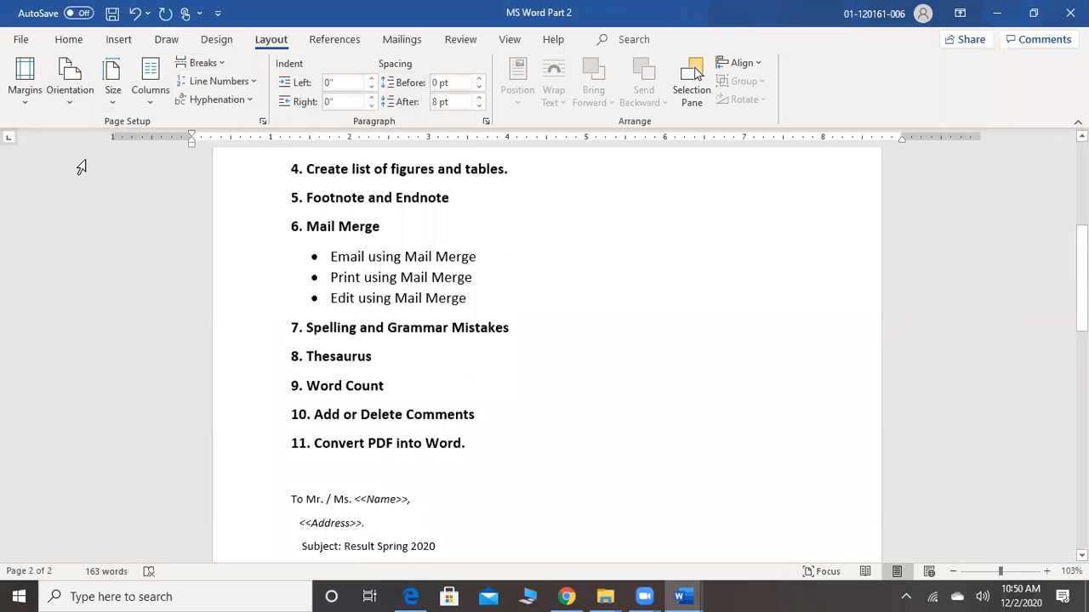
scroll(81, 168, "down", 5)
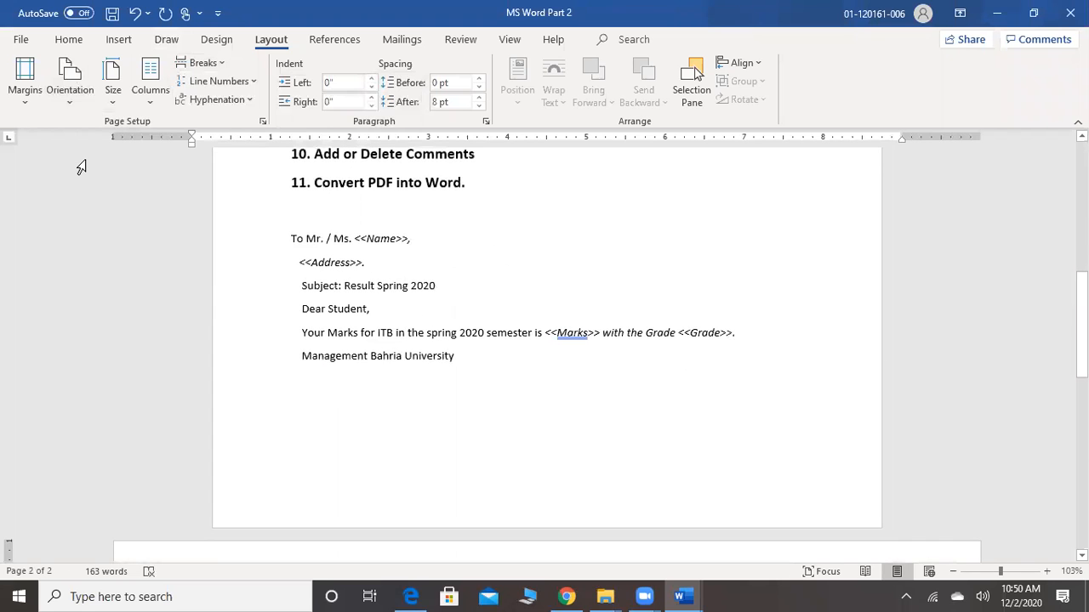
scroll(81, 167, "down", 6)
scroll(81, 168, "down", 3)
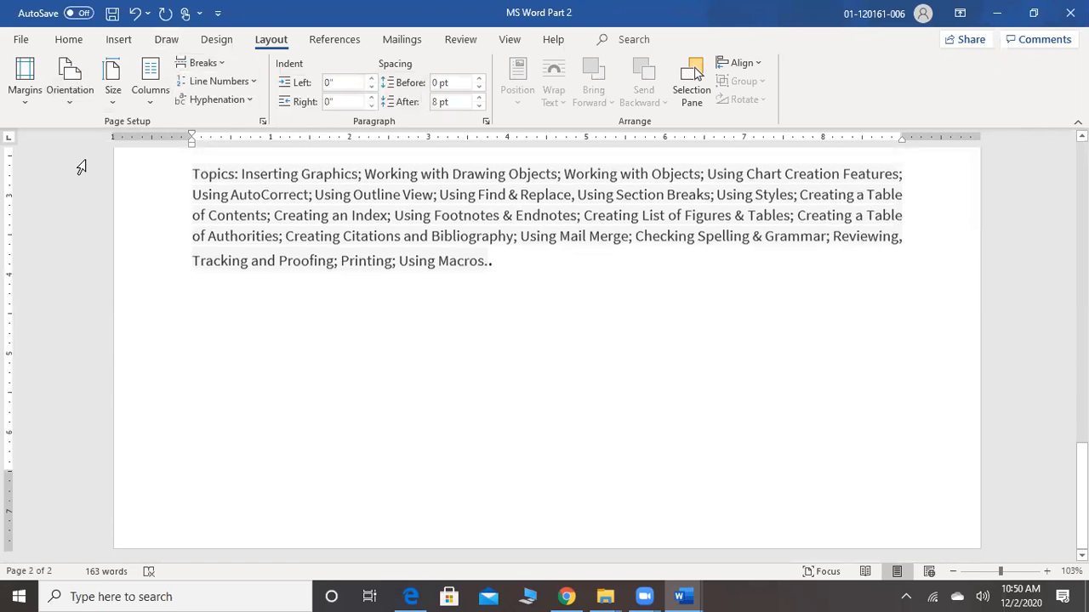
scroll(81, 167, "up", 12)
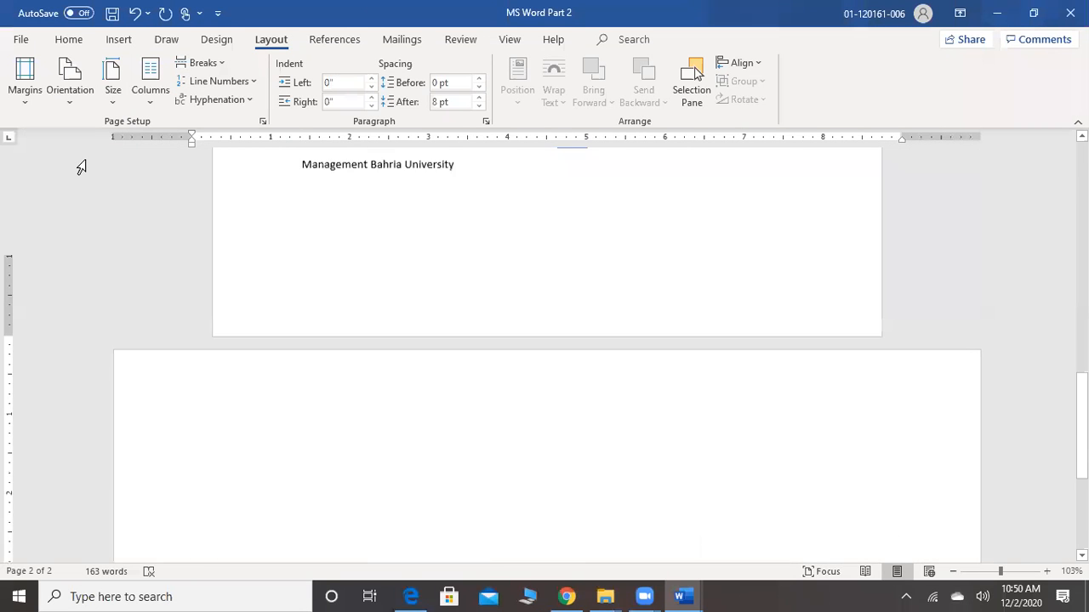
scroll(81, 168, "down", 5)
scroll(81, 168, "down", 7)
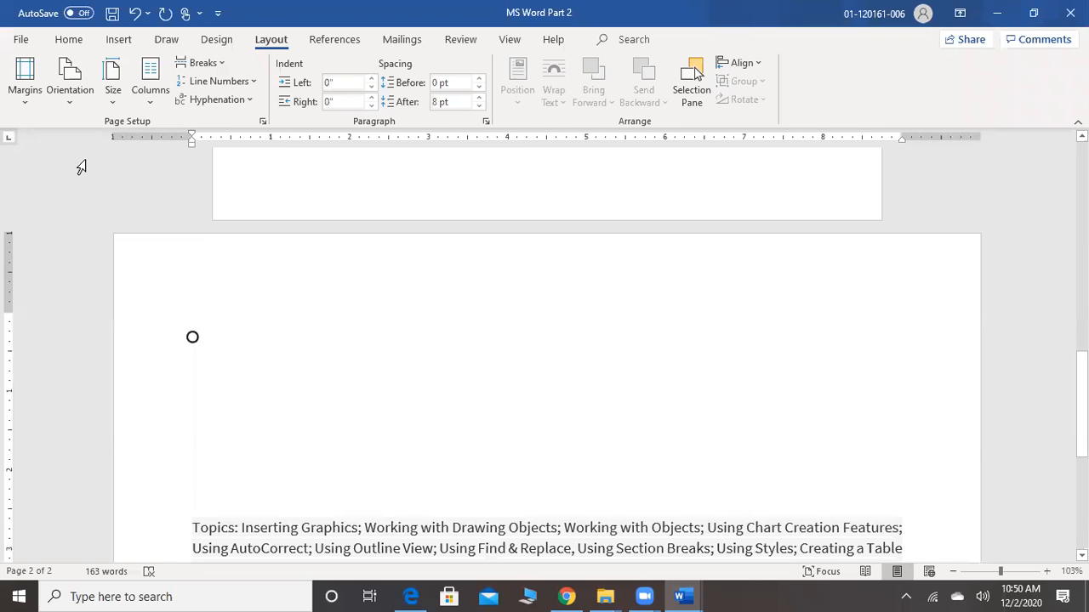
scroll(81, 167, "down", 5)
scroll(80, 168, "up", 1)
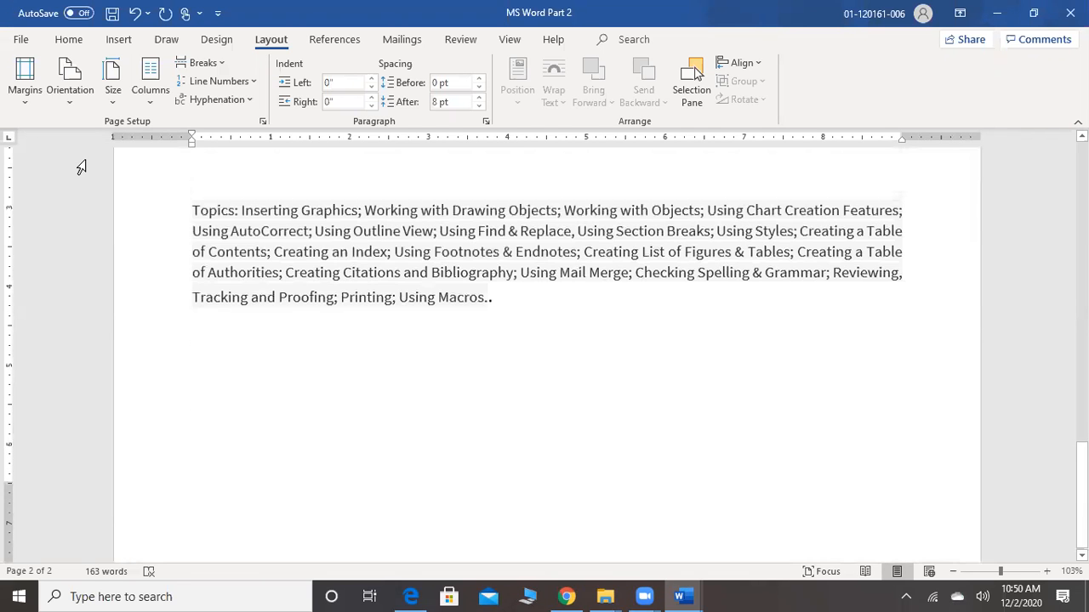
left_click(600, 440)
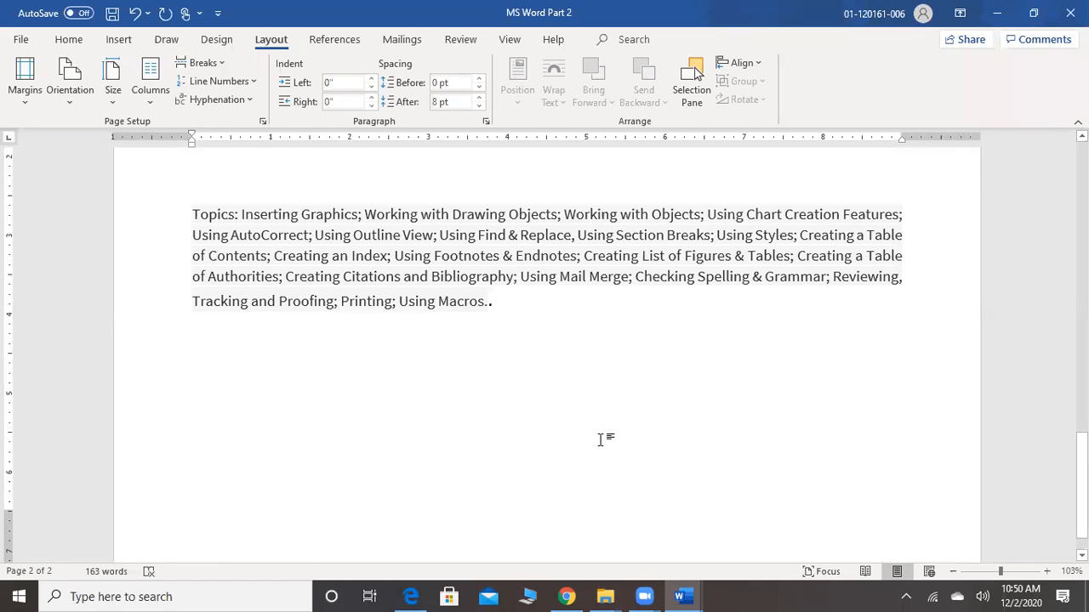
left_click(82, 106)
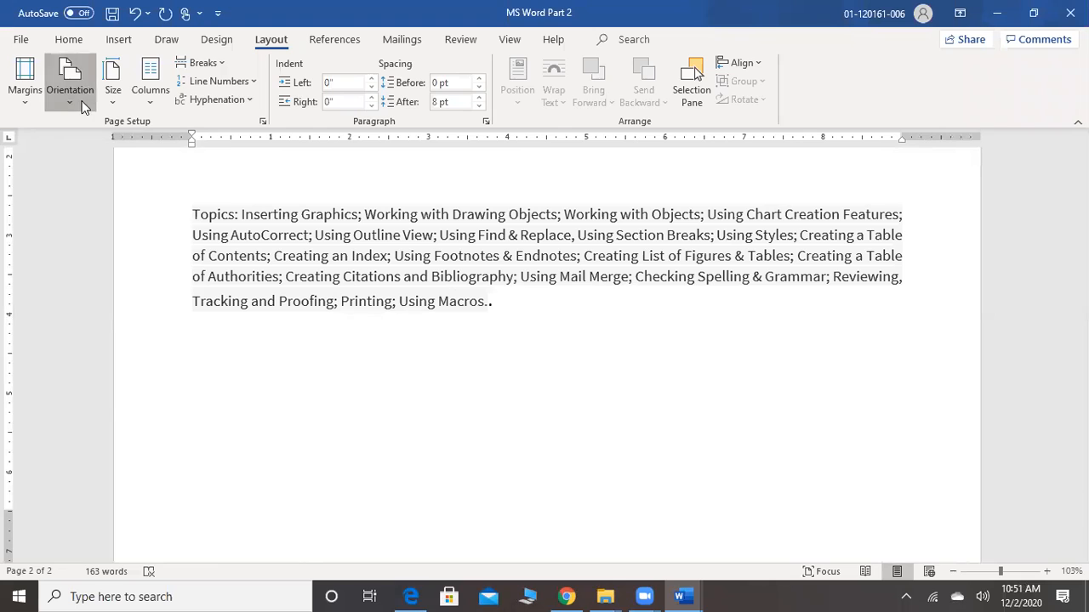
left_click(83, 107)
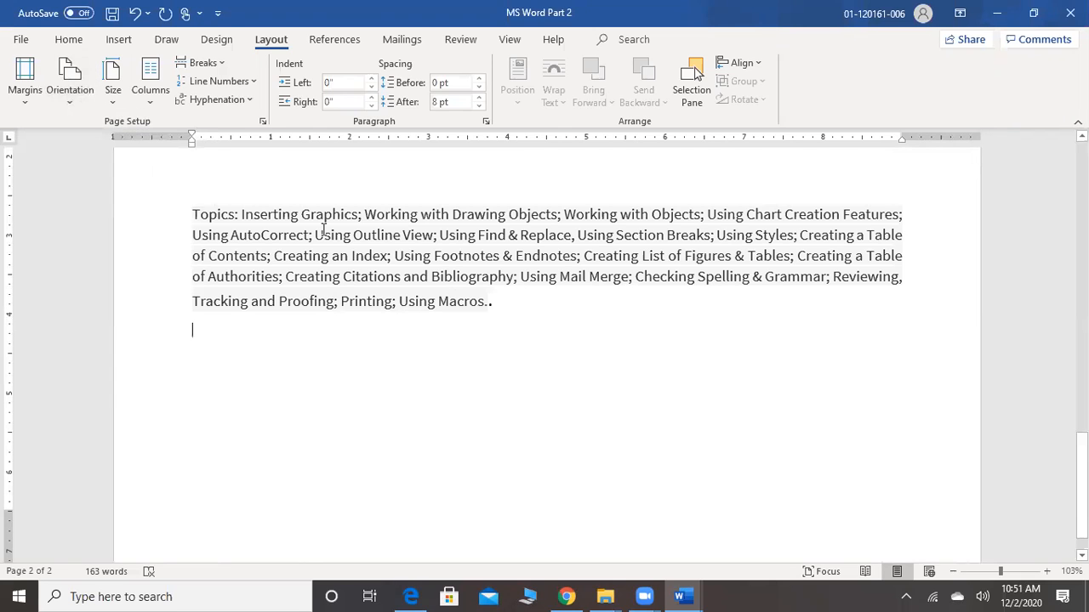
scroll(323, 229, "up", 5)
double_click(502, 408)
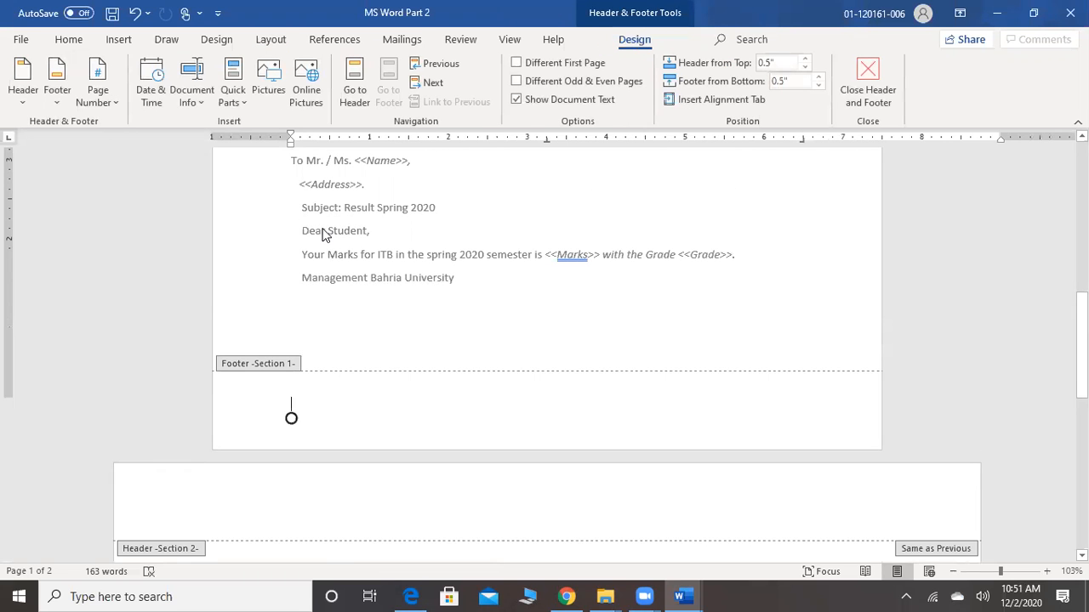
scroll(323, 235, "down", 4)
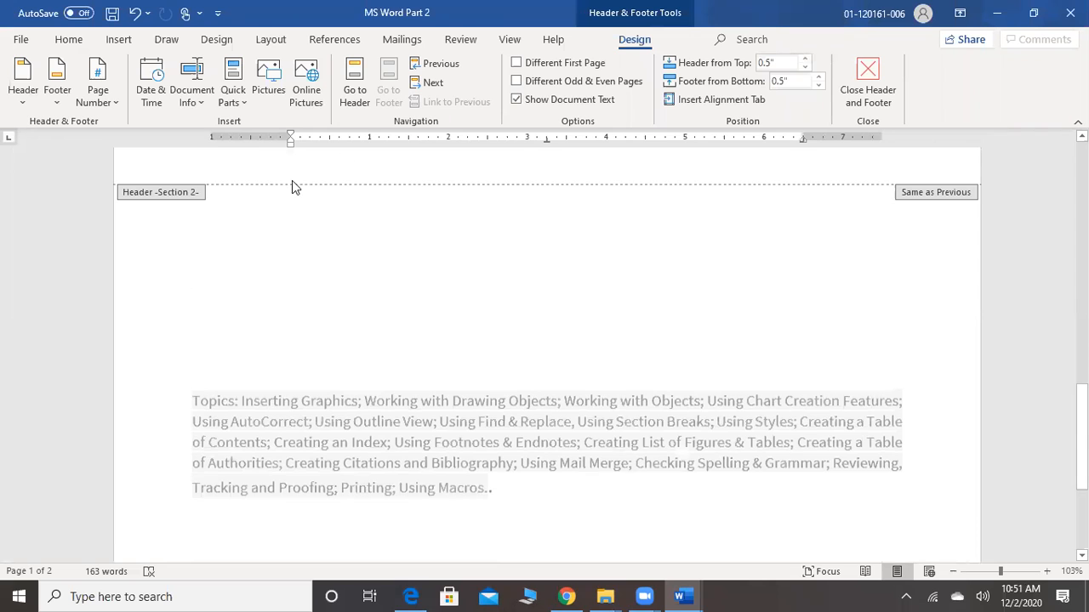
scroll(299, 321, "down", 3)
double_click(300, 316)
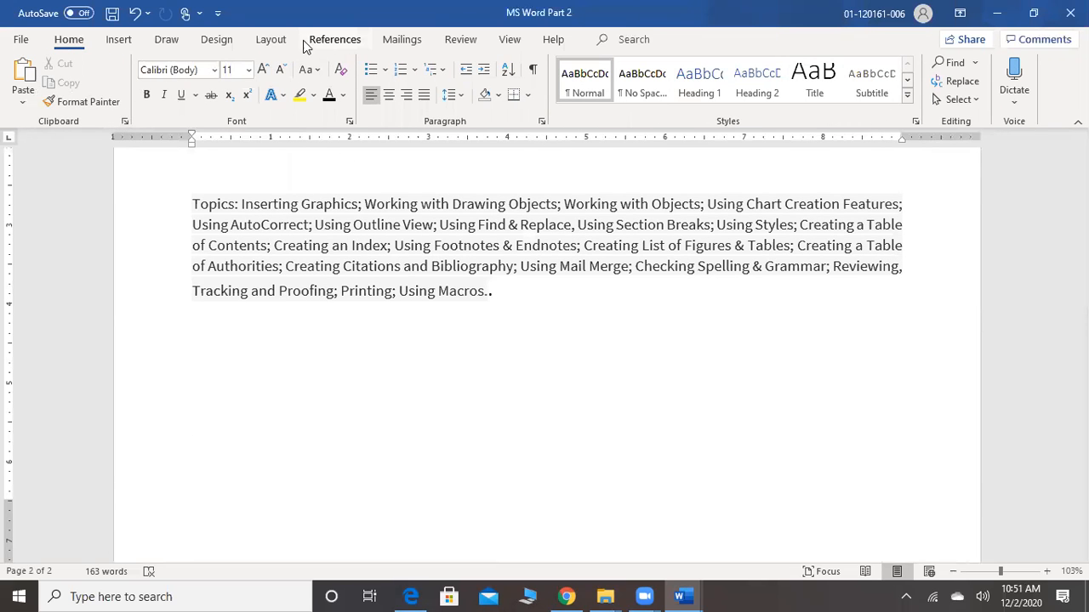
Add blank lines below the Topics paragraph on page 2 and insert a Next Page section break there
left_click(271, 40)
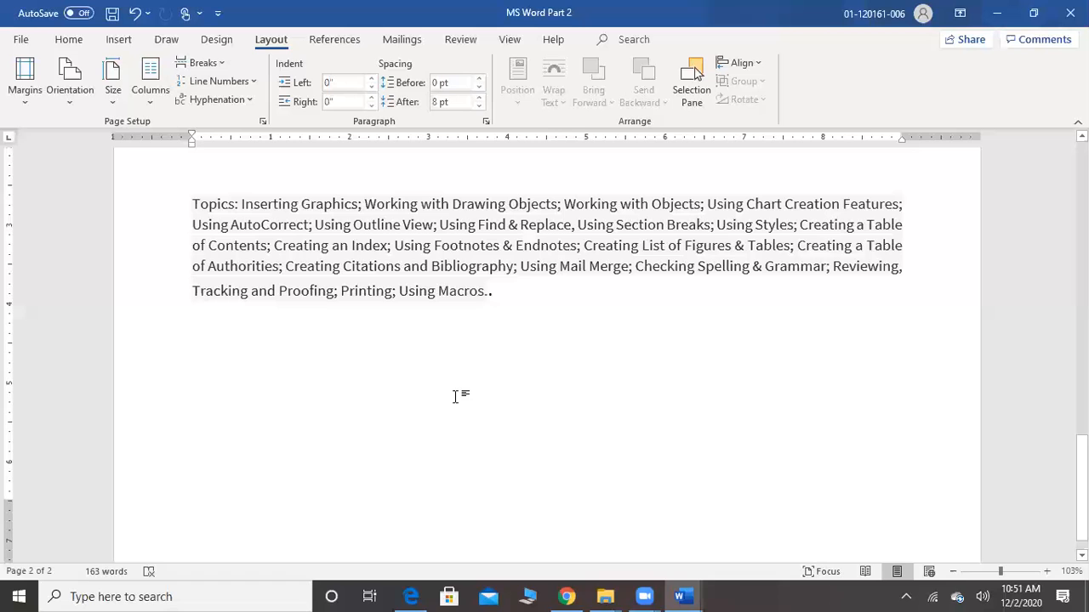
scroll(549, 464, "down", 1)
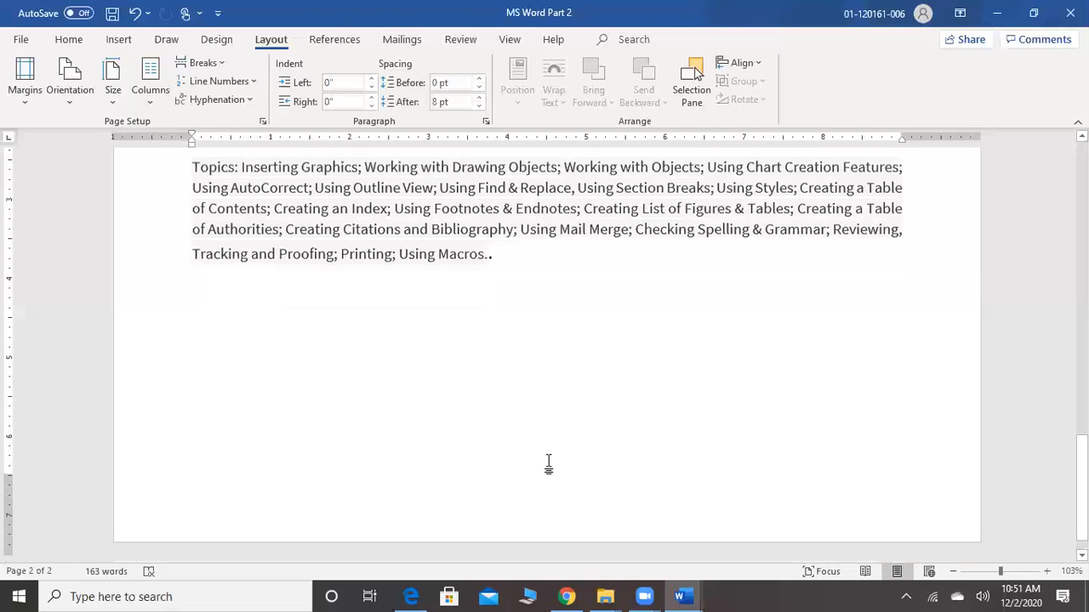
key("Return")
key("Return")
key("Return")
key("Return")
key("Return")
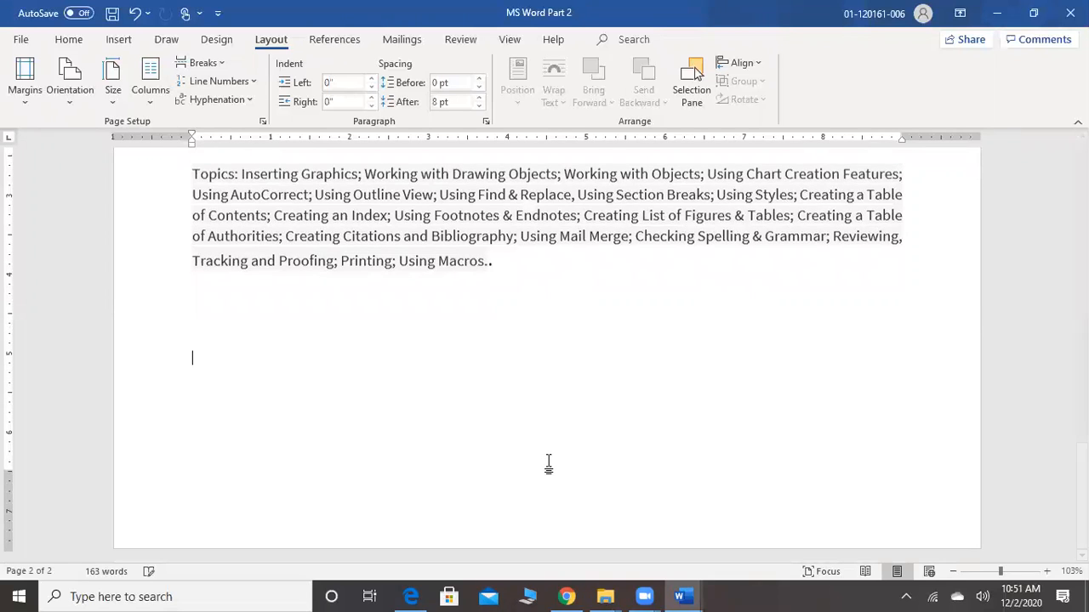
left_click(208, 64)
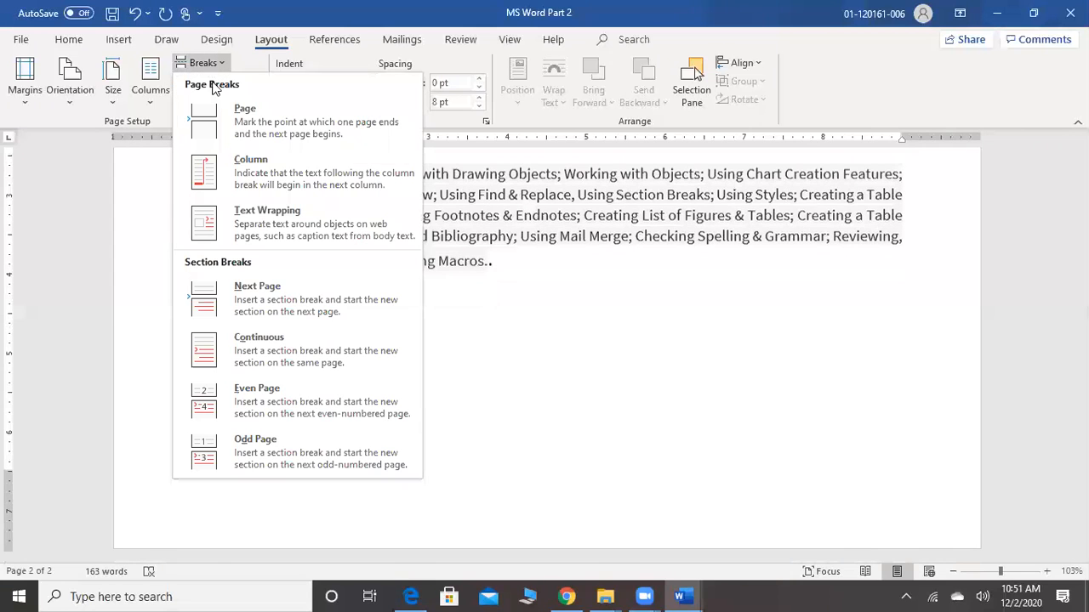
left_click(255, 290)
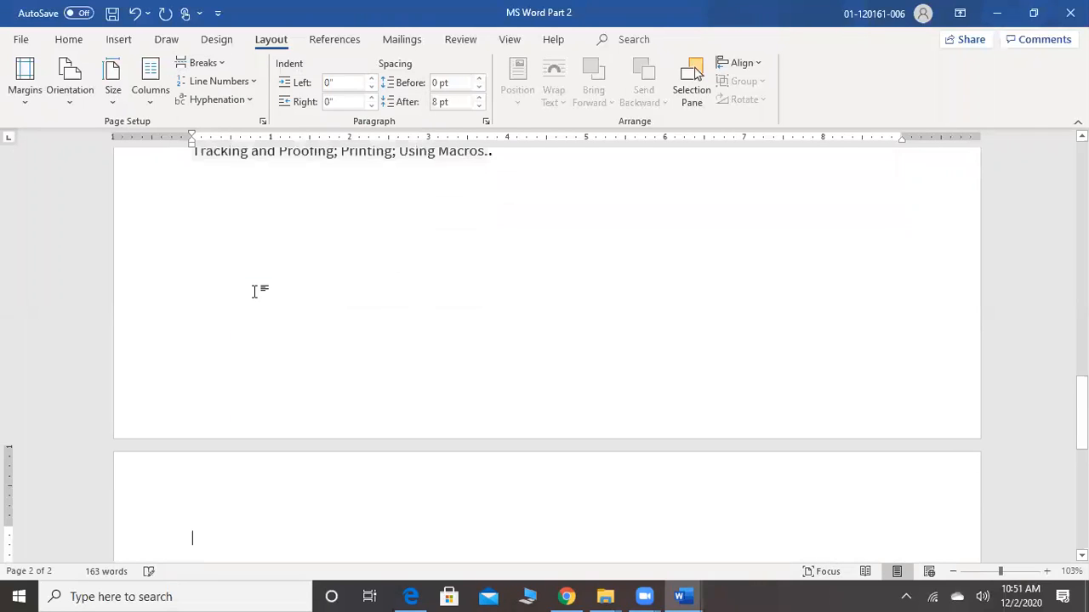
Set the section on page 3 to Portrait orientation and check the orientation of all three pages
left_click(76, 100)
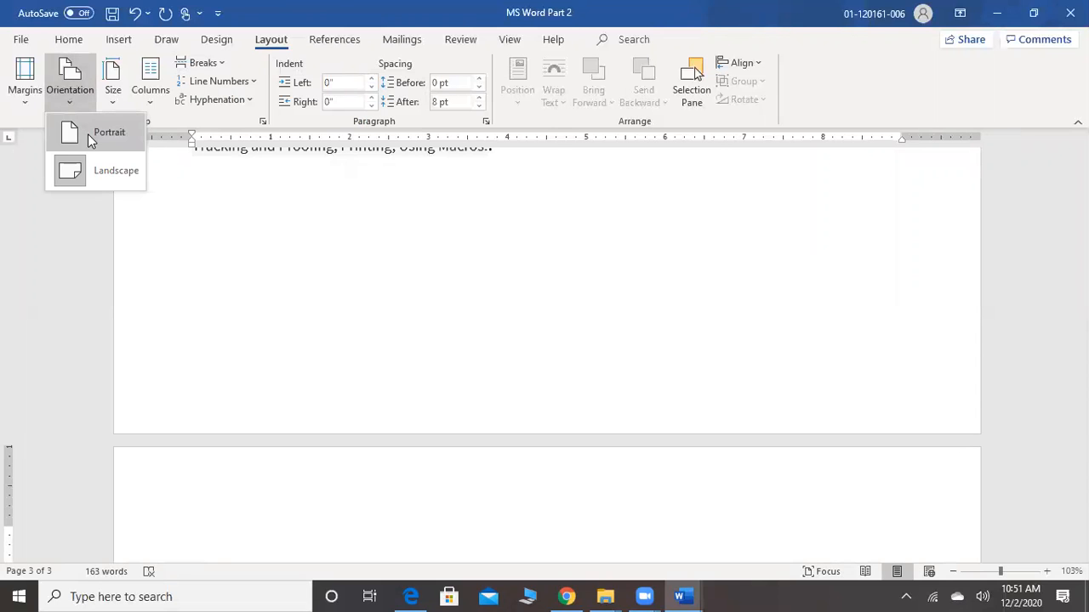
left_click(87, 134)
scroll(87, 133, "up", 15)
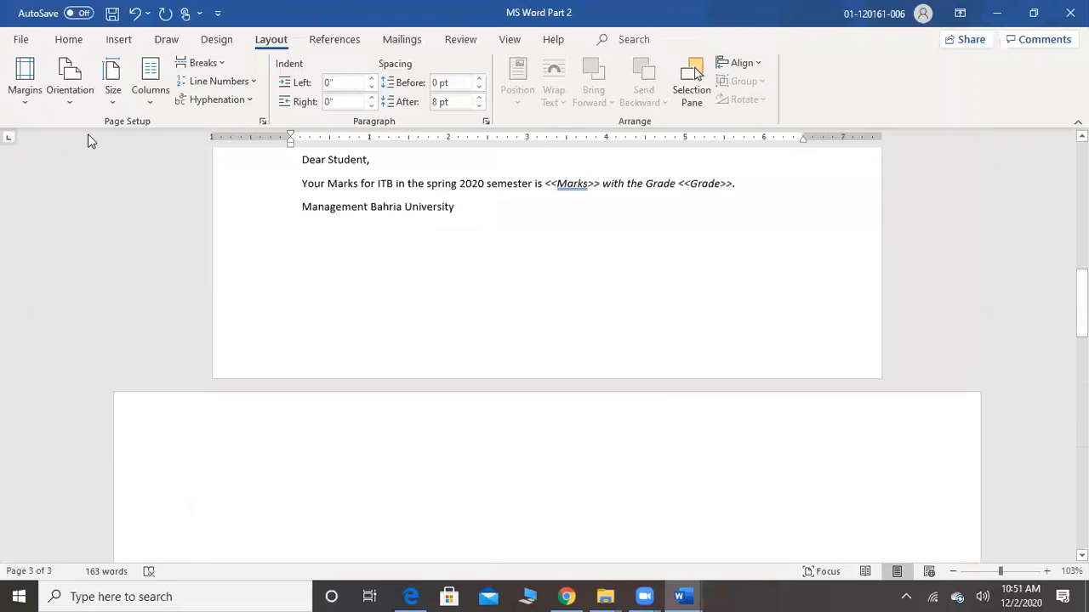
scroll(88, 140, "up", 10)
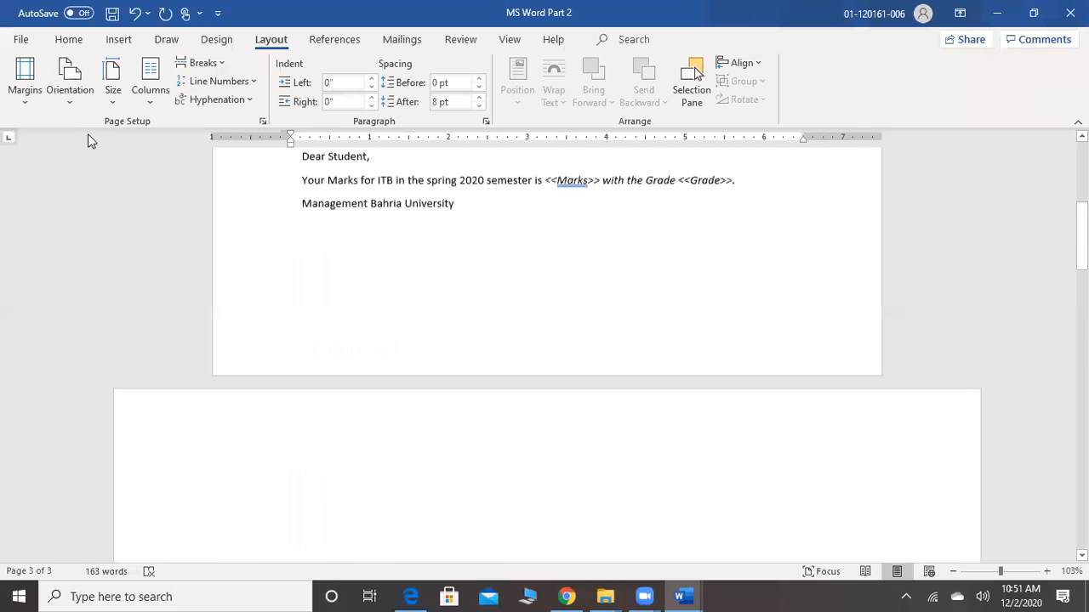
scroll(88, 140, "down", 5)
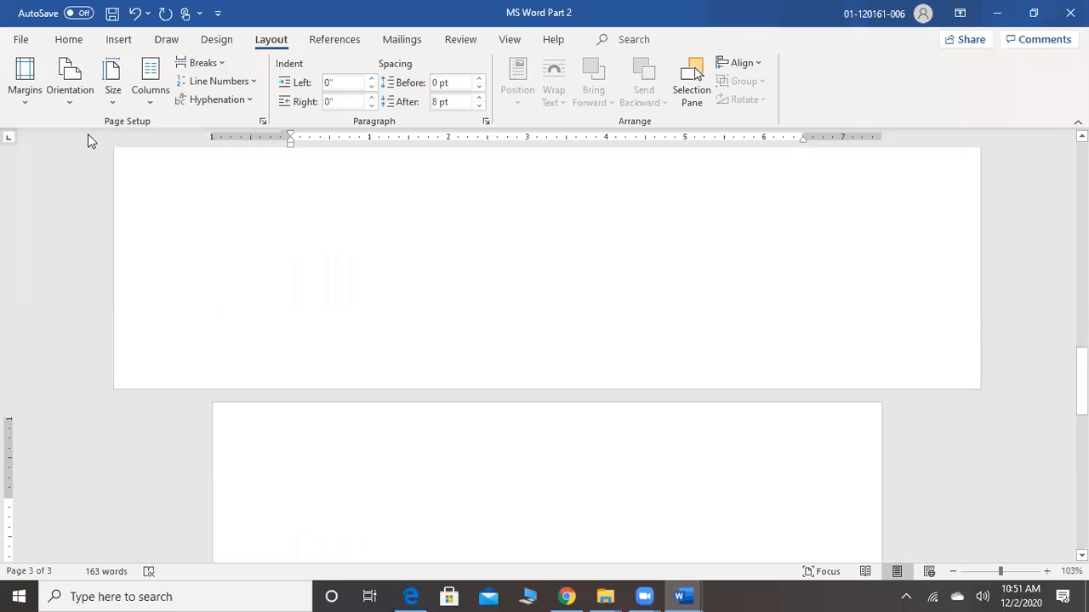
scroll(88, 134, "down", 1)
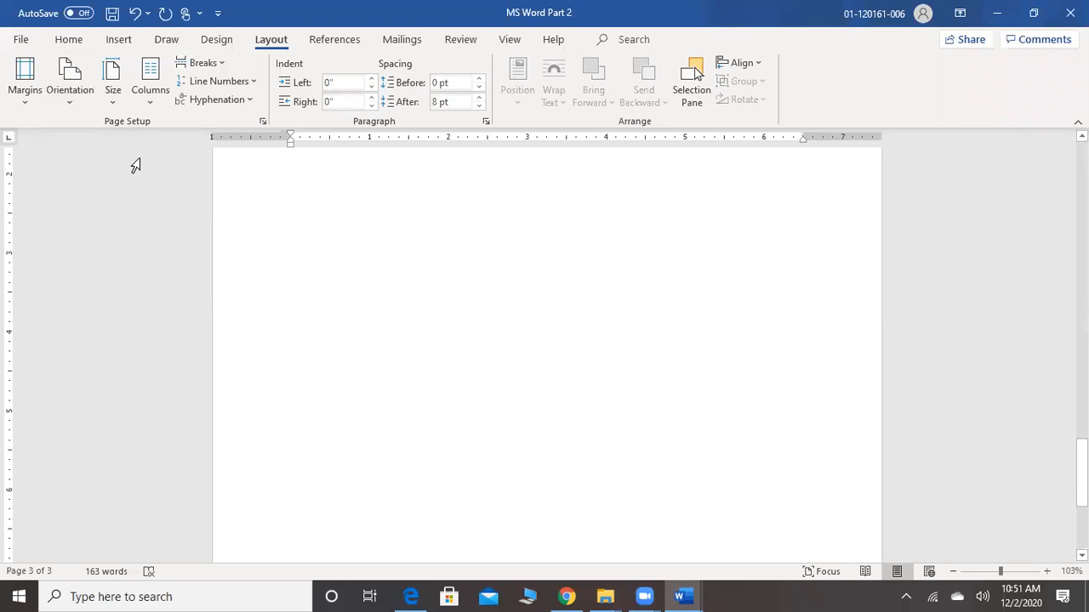
Try the A4 paper size (8.27" x 11.69") on the page 3 section and compare it with the other pages
left_click(114, 94)
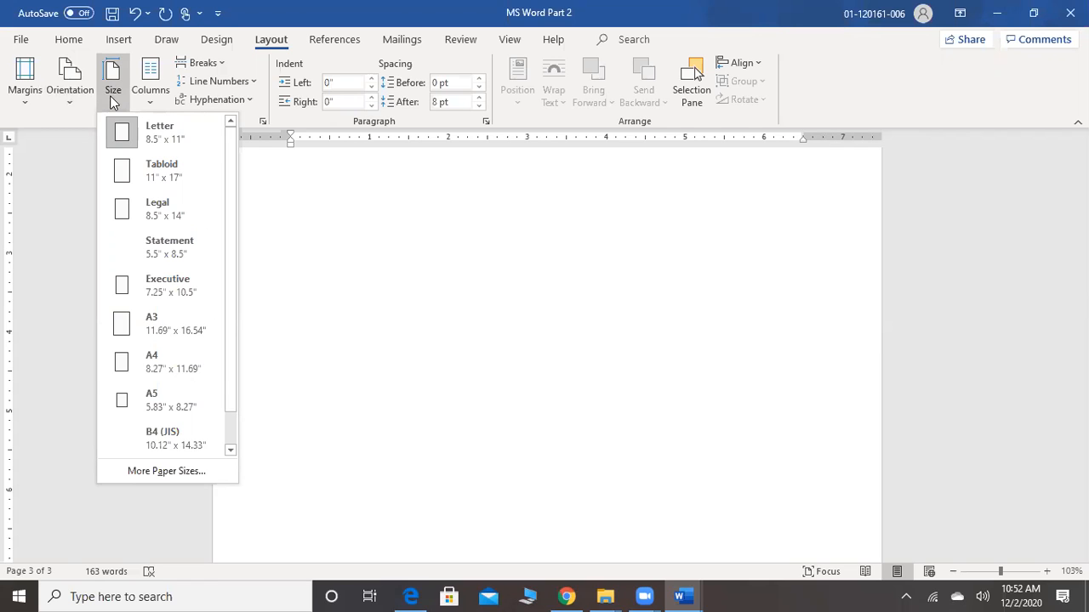
left_click(134, 372)
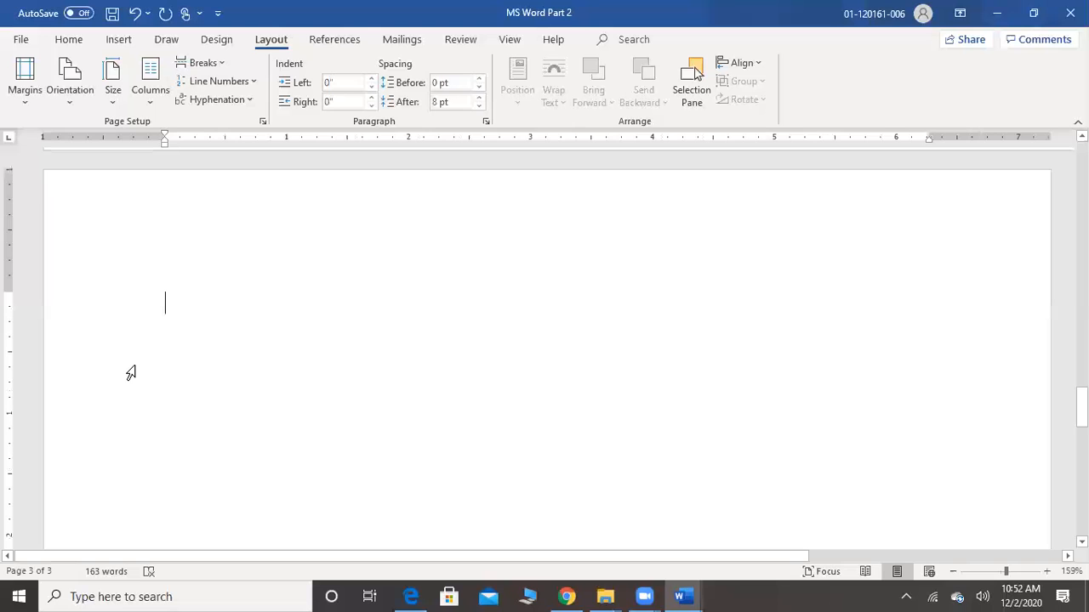
scroll(130, 372, "down", 8)
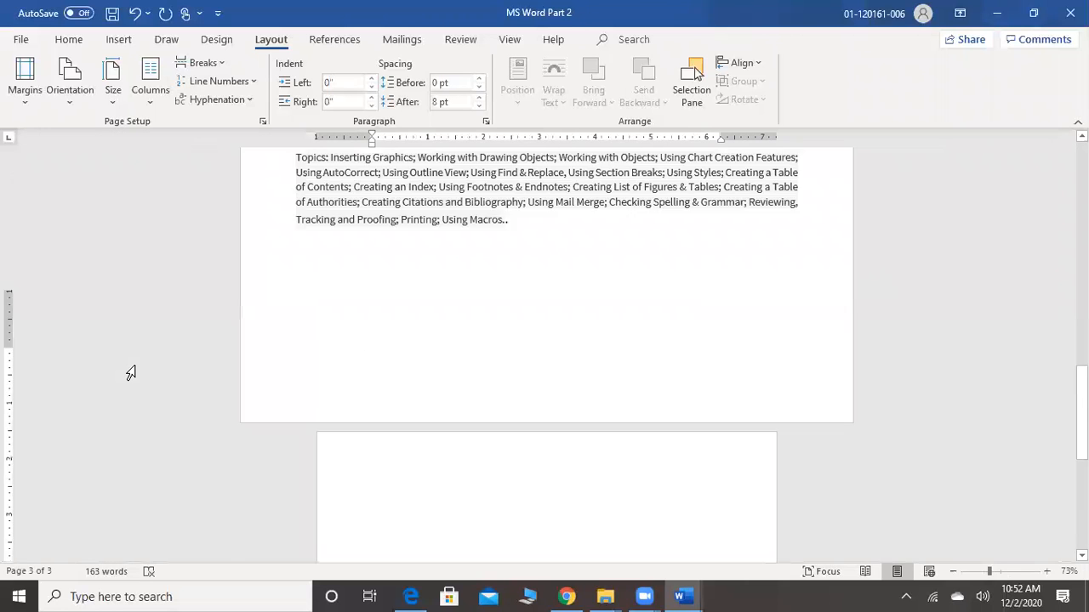
scroll(130, 373, "down", 2)
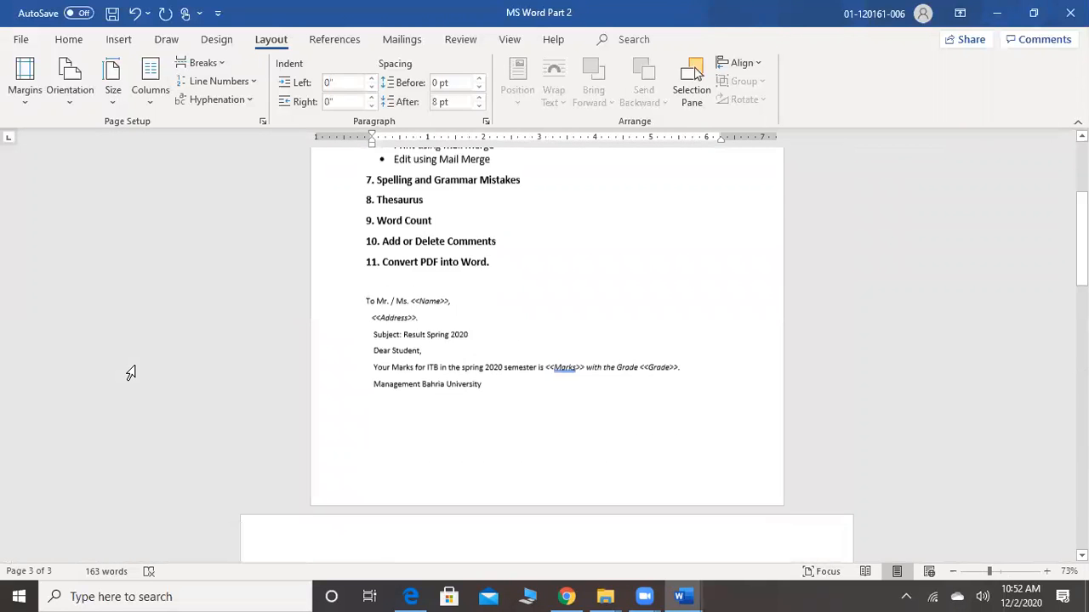
scroll(130, 373, "down", 9)
scroll(130, 372, "up", 9)
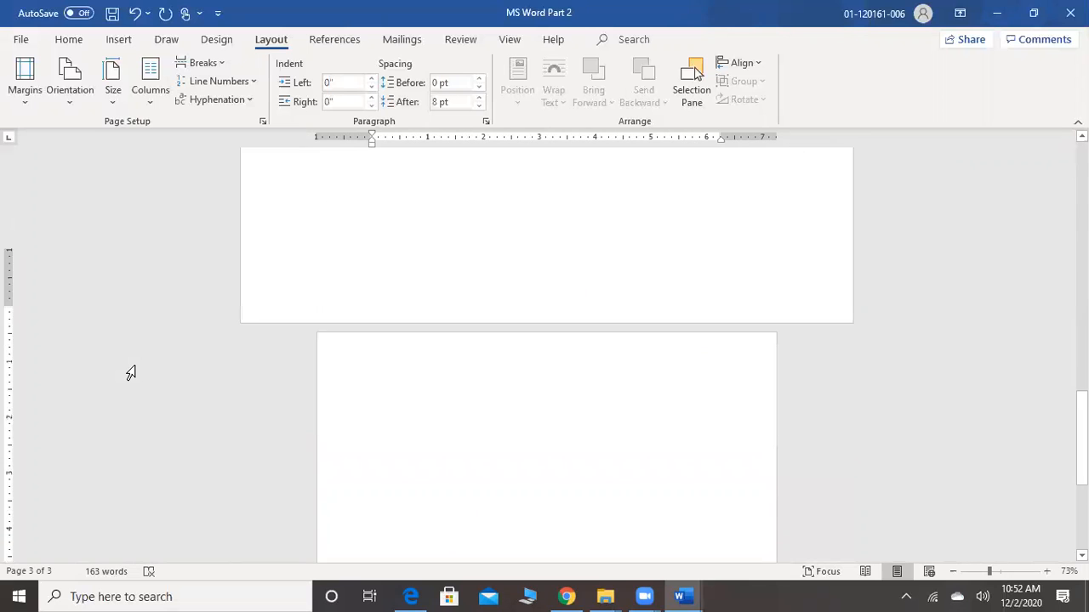
Try the Letter paper size on the page 3 section and replace it with Legal (8.5" x 14")
left_click(115, 99)
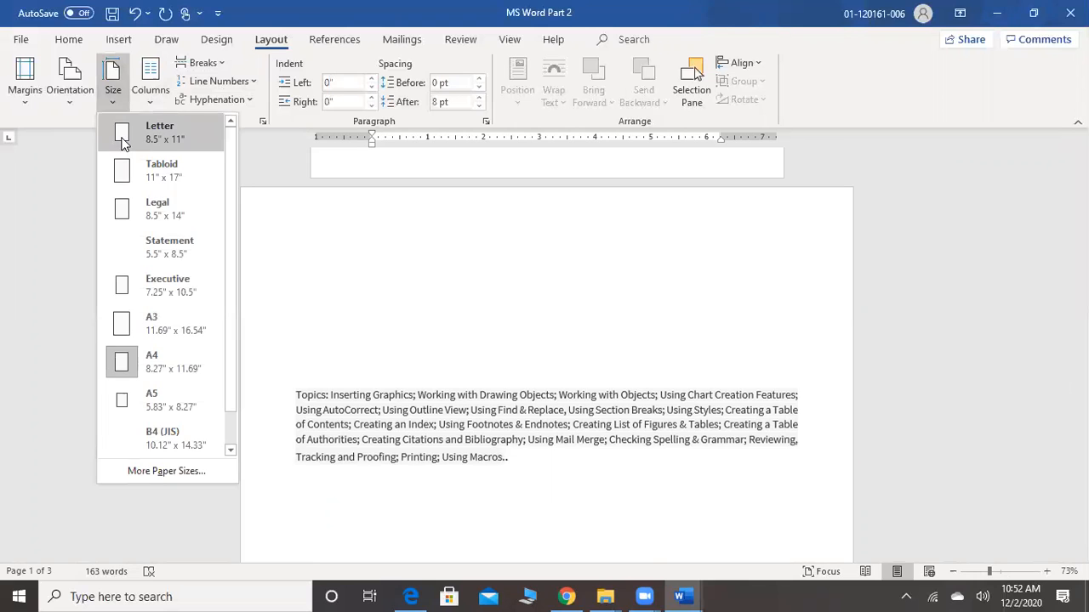
left_click(121, 144)
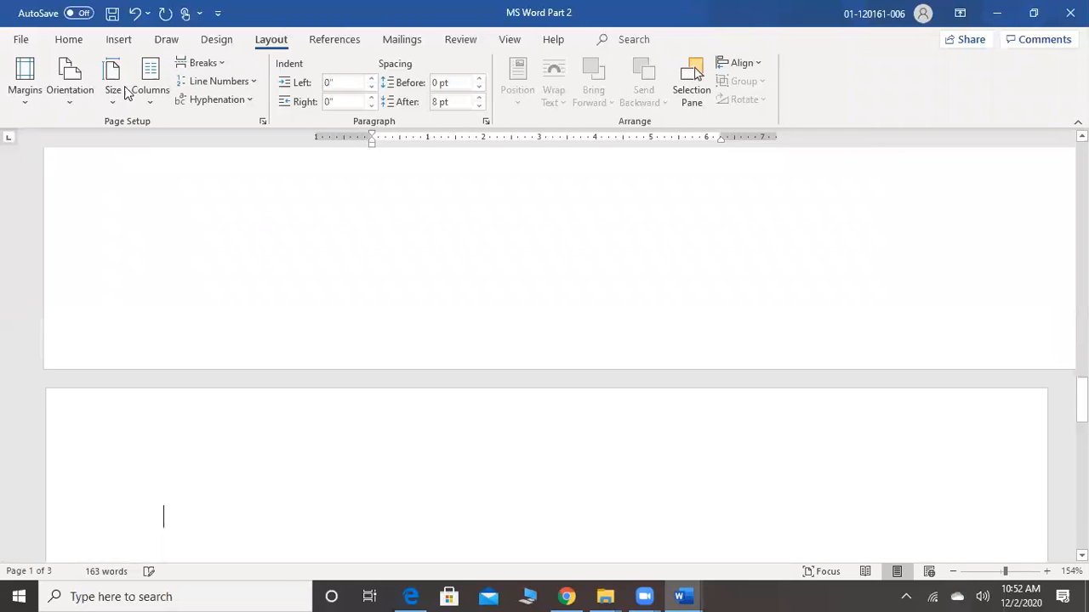
left_click(114, 98)
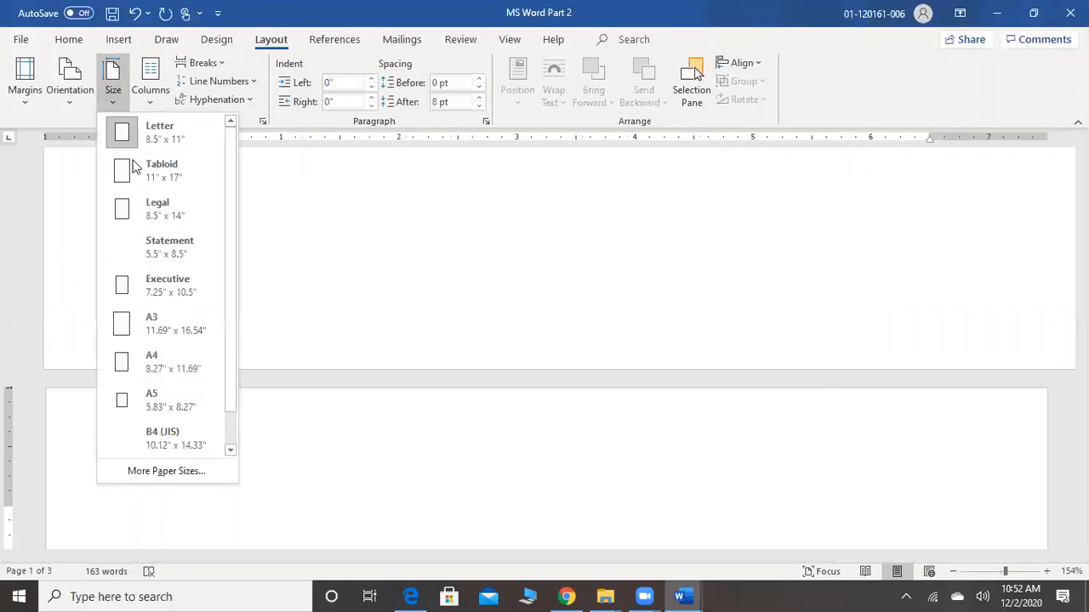
left_click(133, 208)
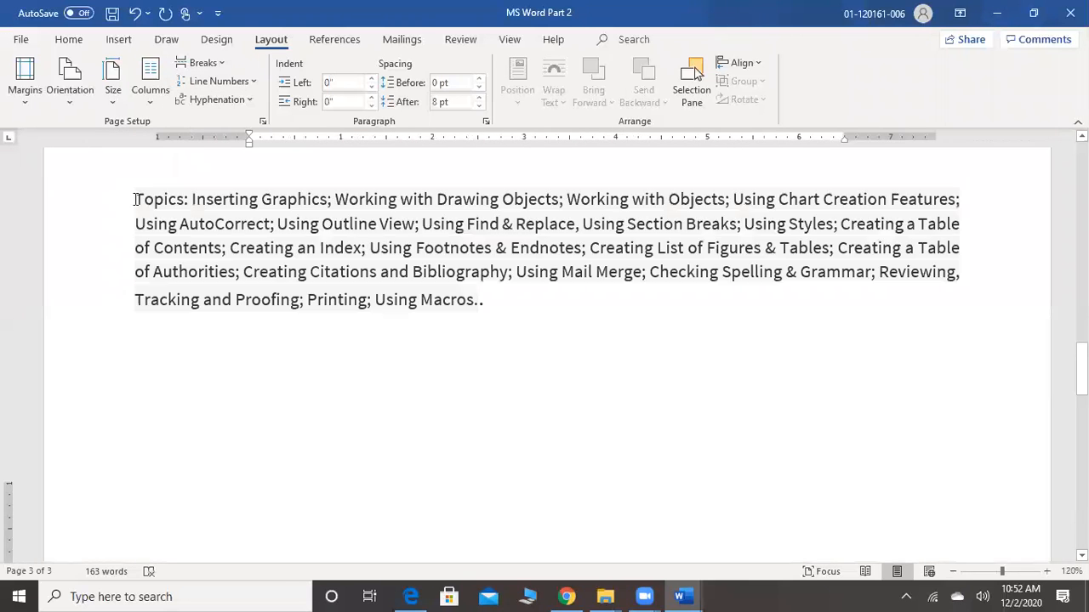
Look over the layout of the three pages and the reference and mail merge commands
scroll(135, 199, "down", 10)
scroll(134, 199, "up", 5)
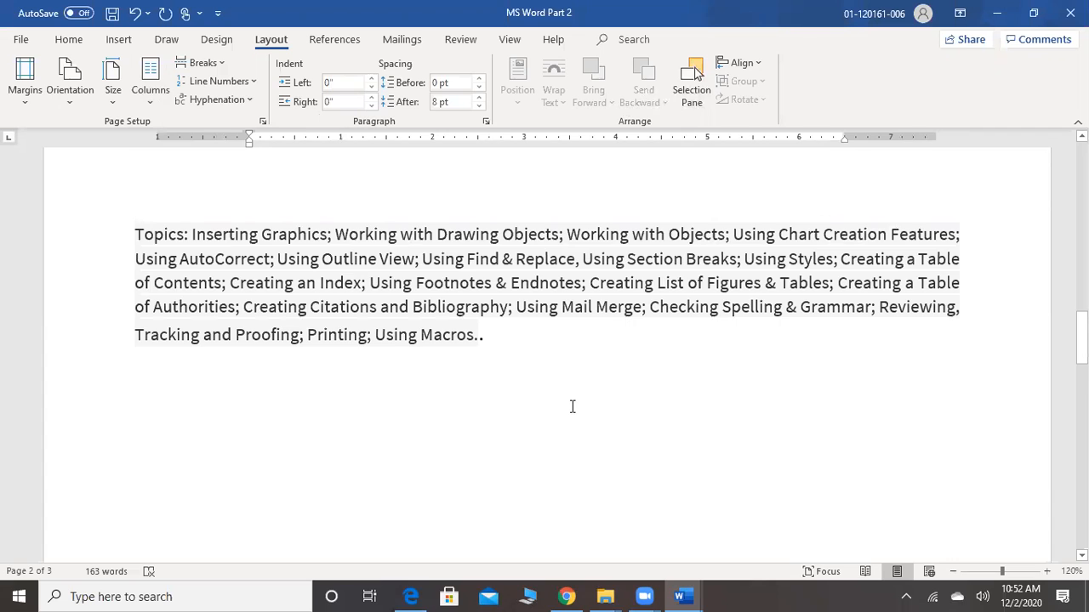
scroll(572, 407, "down", 8)
scroll(571, 408, "up", 10)
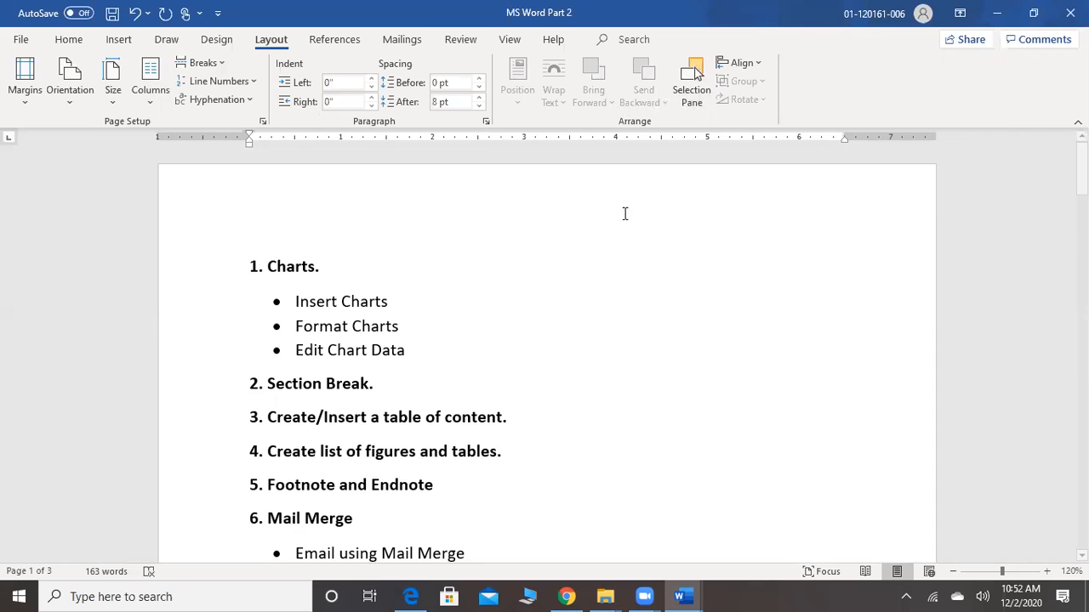
left_click(337, 39)
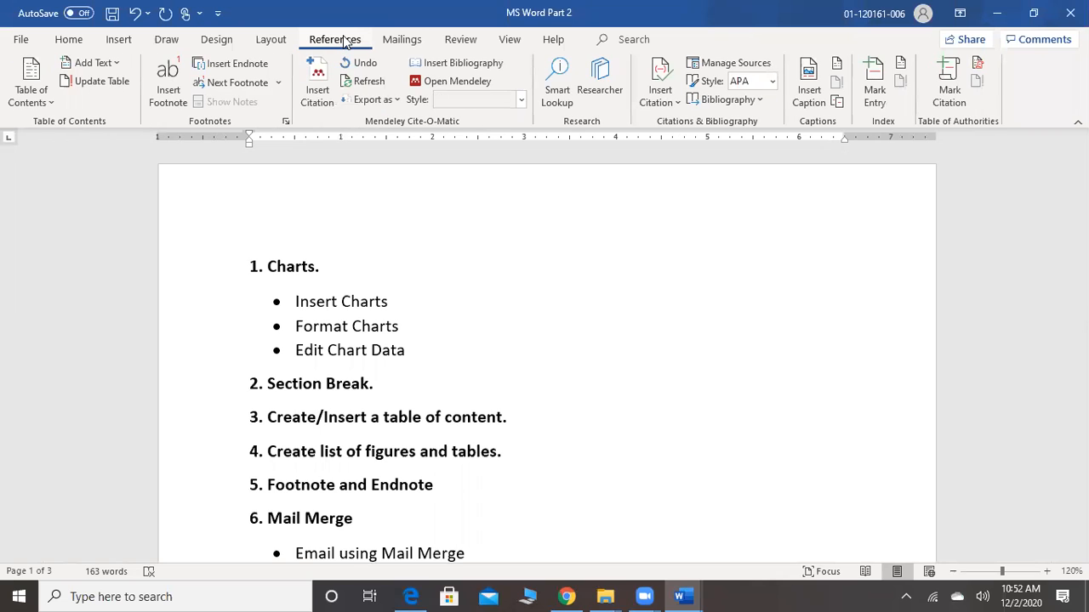
left_click(416, 40)
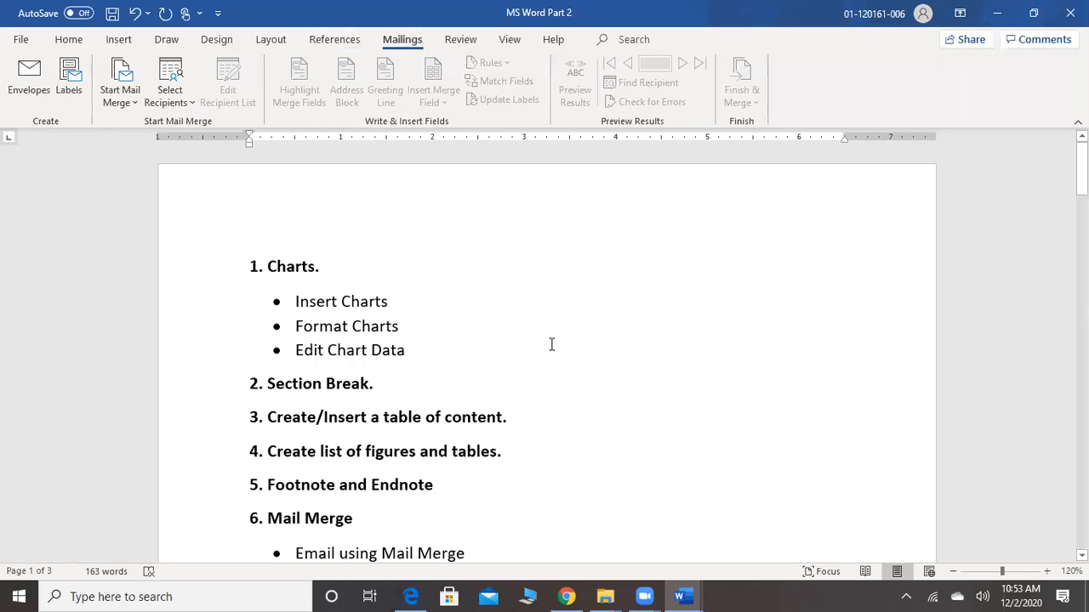
key("ctrl+End")
key("ctrl+n")
type("Mu")
key("BackSpace")
key("BackSpace")
type("Dea")
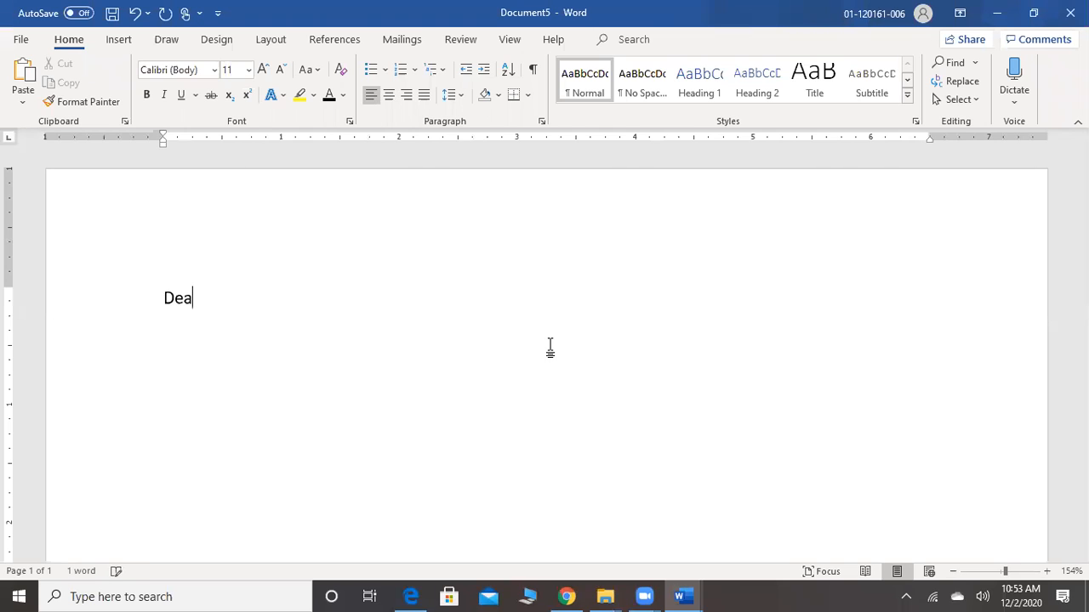
type("r")
key("Return")
type("Address")
key("BackSpace")
key("BackSpace")
key("BackSpace")
key("BackSpace")
key("BackSpace")
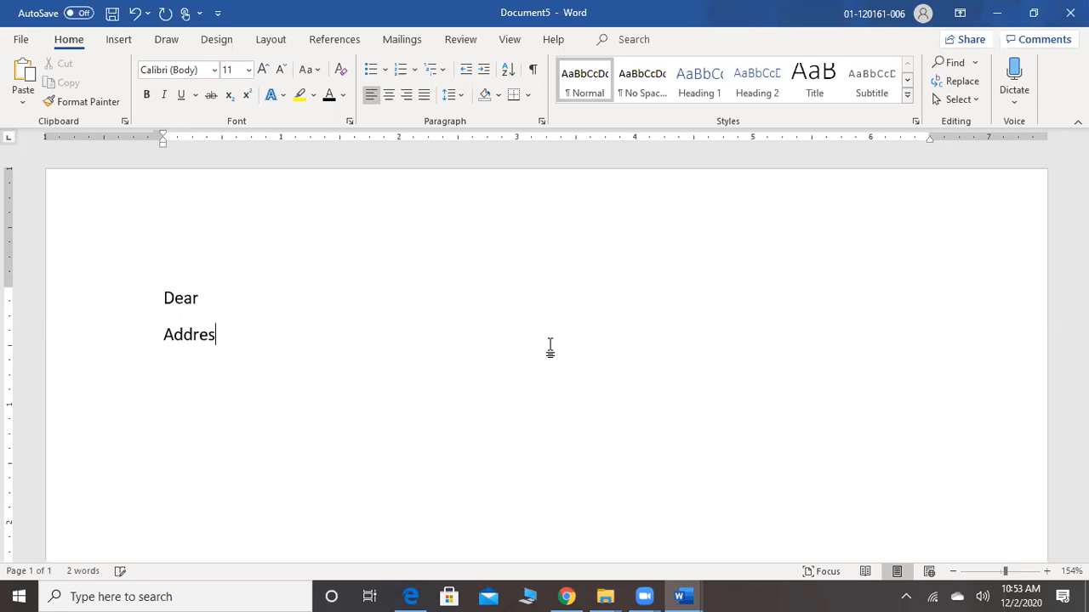
key("BackSpace")
key("BackSpace")
mouse_move(676, 588)
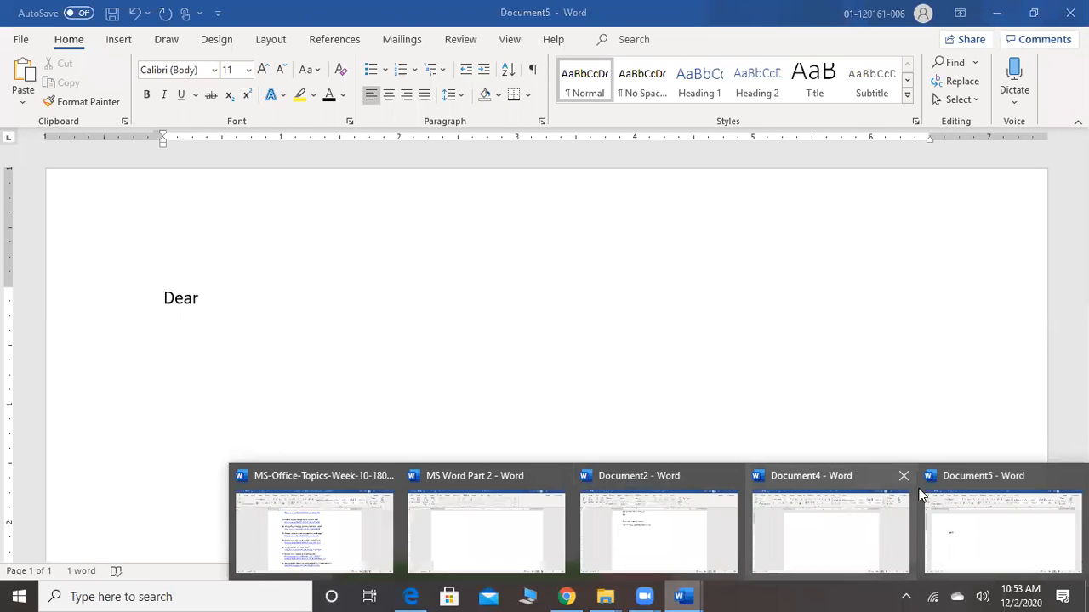
mouse_move(919, 494)
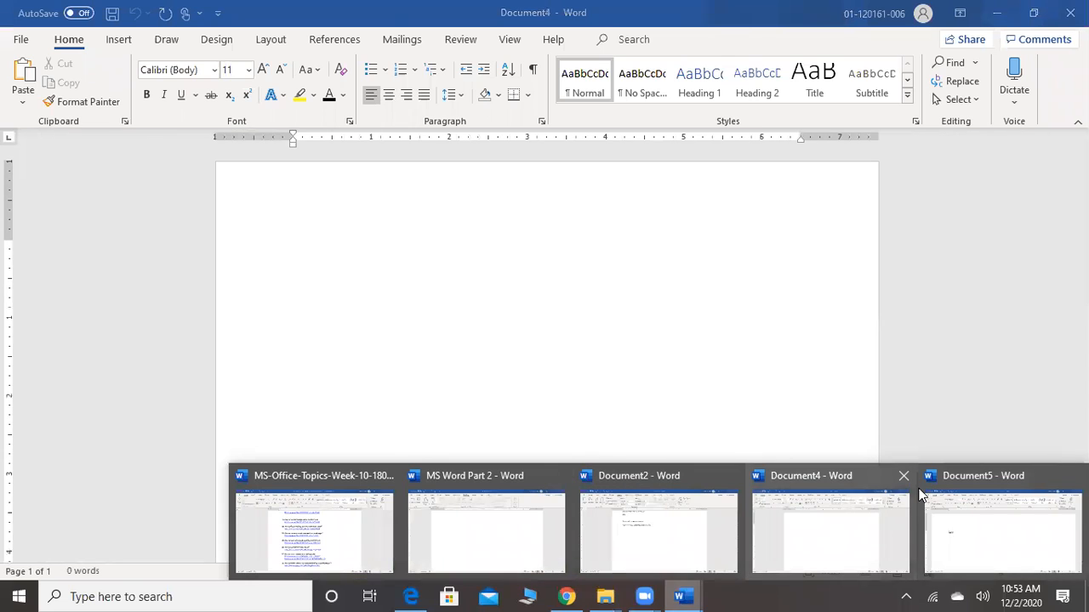
left_click(863, 515)
scroll(862, 513, "up", 1)
scroll(863, 513, "down", 8)
key("ctrl+w")
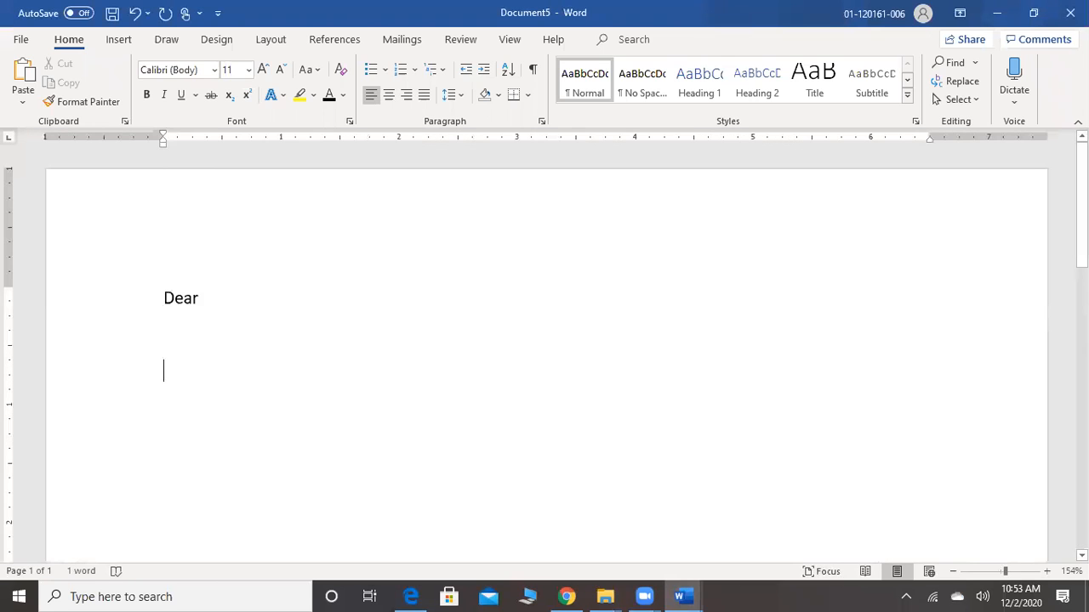
key("ctrl+w")
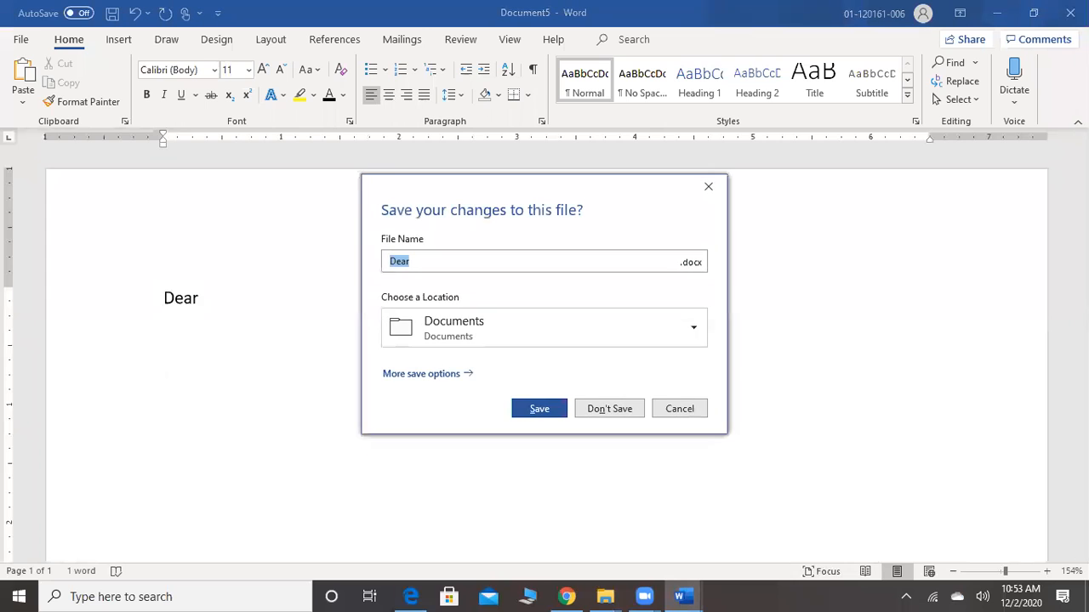
left_click(617, 412)
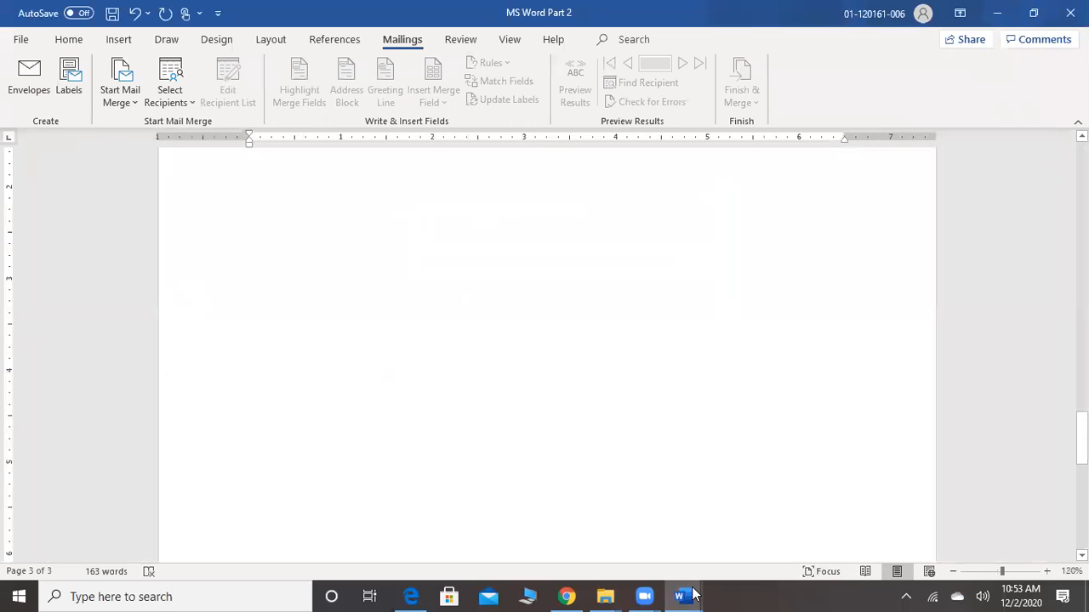
Copy the result letter in Document2, from the first greeting through XYZ, into a new blank document
mouse_move(694, 595)
left_click(875, 529)
scroll(874, 529, "up", 5)
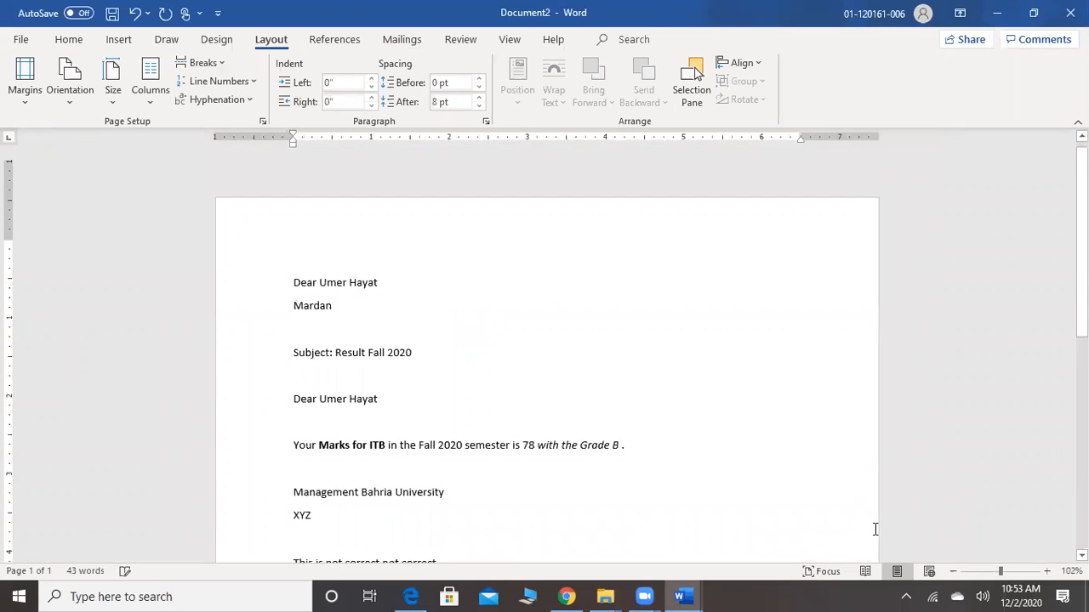
scroll(874, 529, "down", 2)
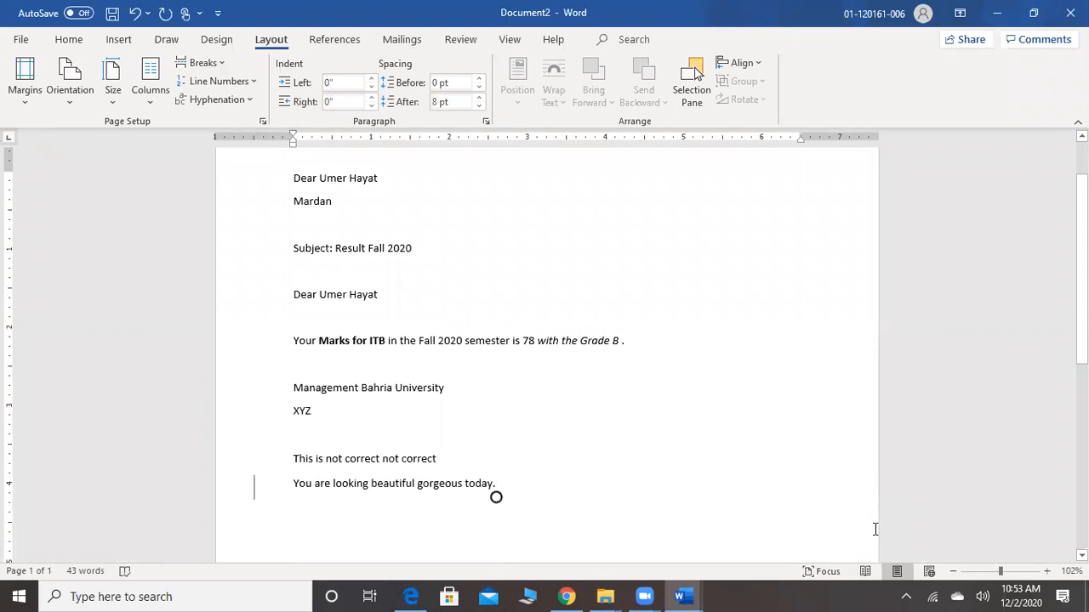
mouse_move(686, 595)
left_click_drag(315, 409, 292, 176)
key("ctrl+c")
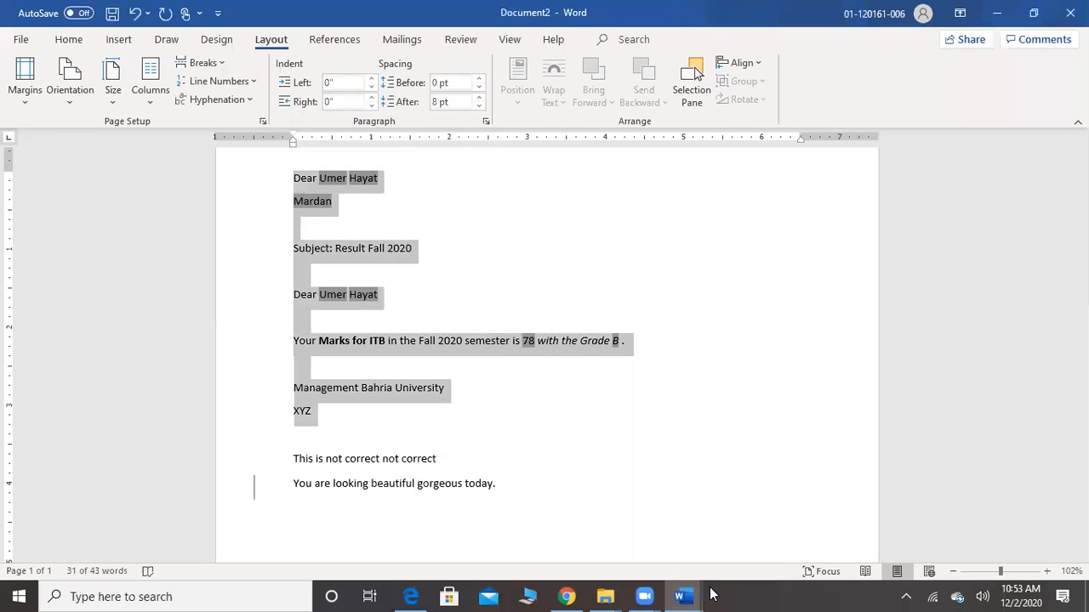
key("alt+Tab")
key("ctrl+v")
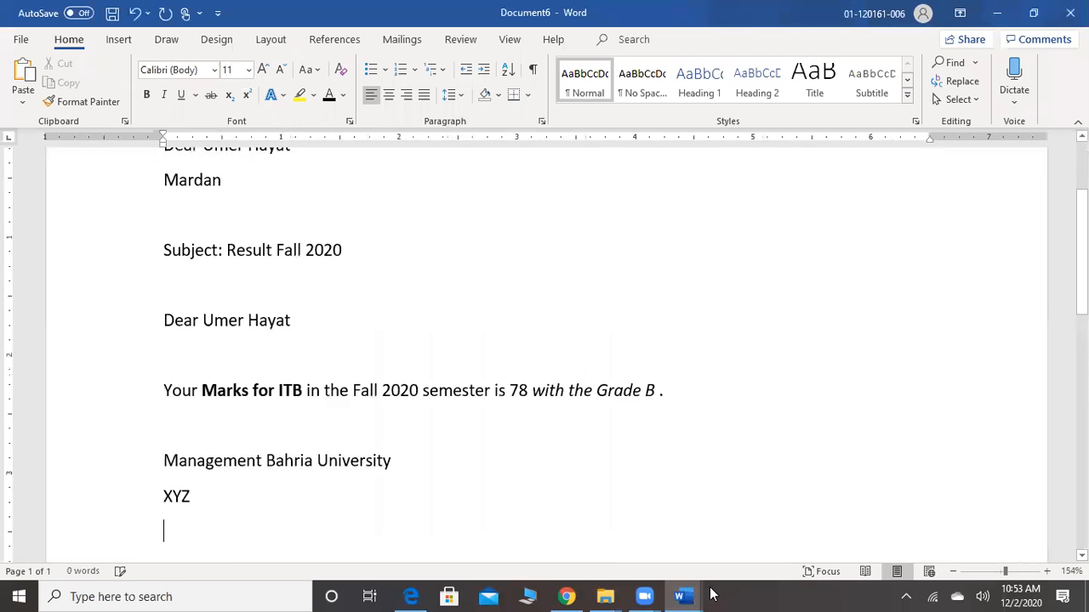
scroll(262, 416, "up", 3)
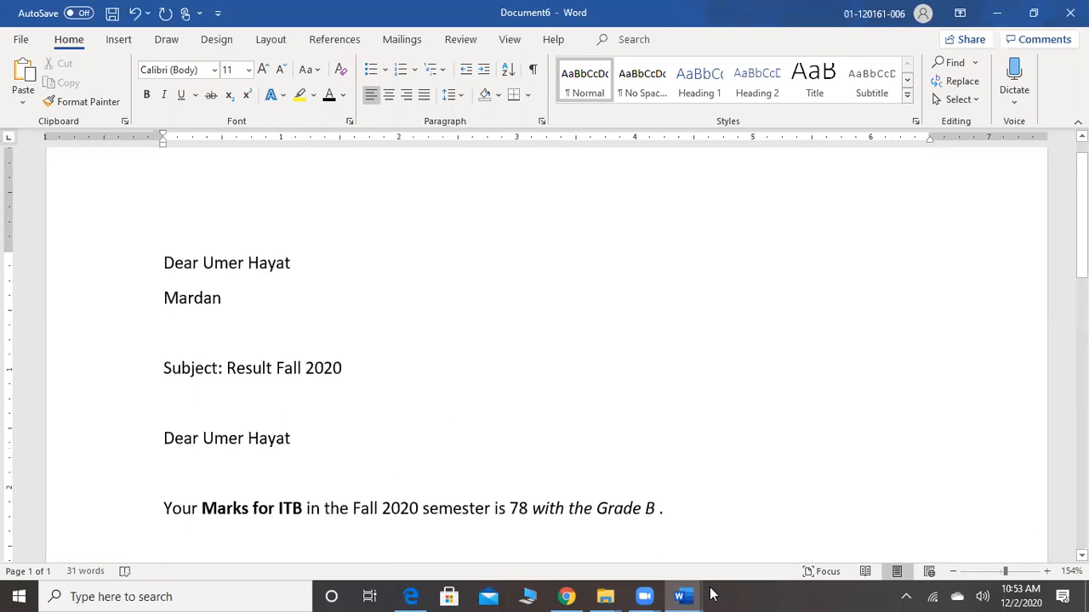
Delete the recipient's name from both greetings and the city below the first greeting in the pasted letter
left_click_drag(290, 263, 213, 262)
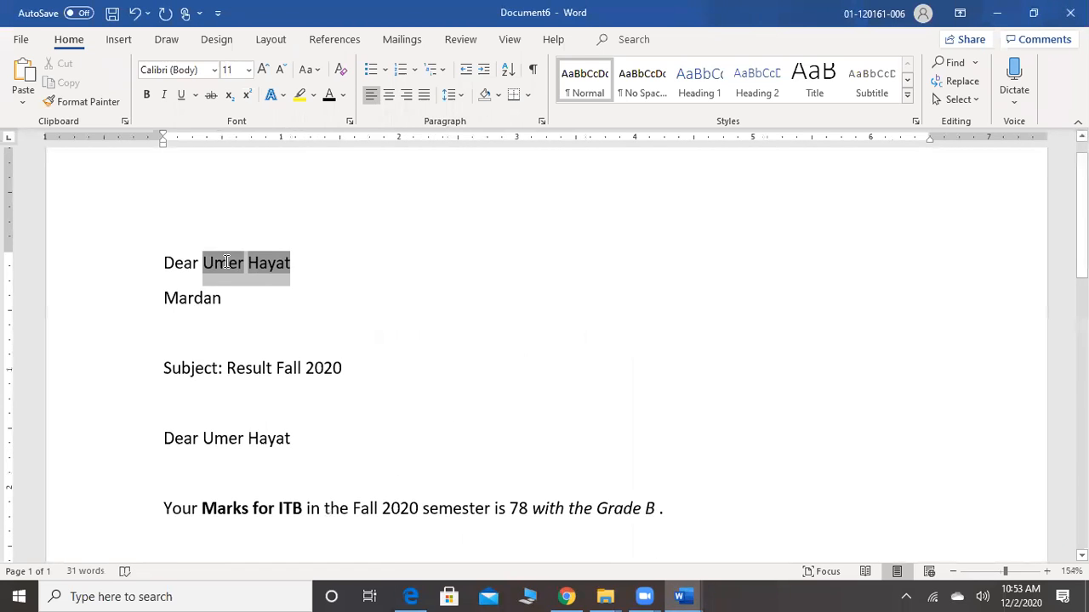
key("BackSpace")
left_click_drag(225, 299, 147, 293)
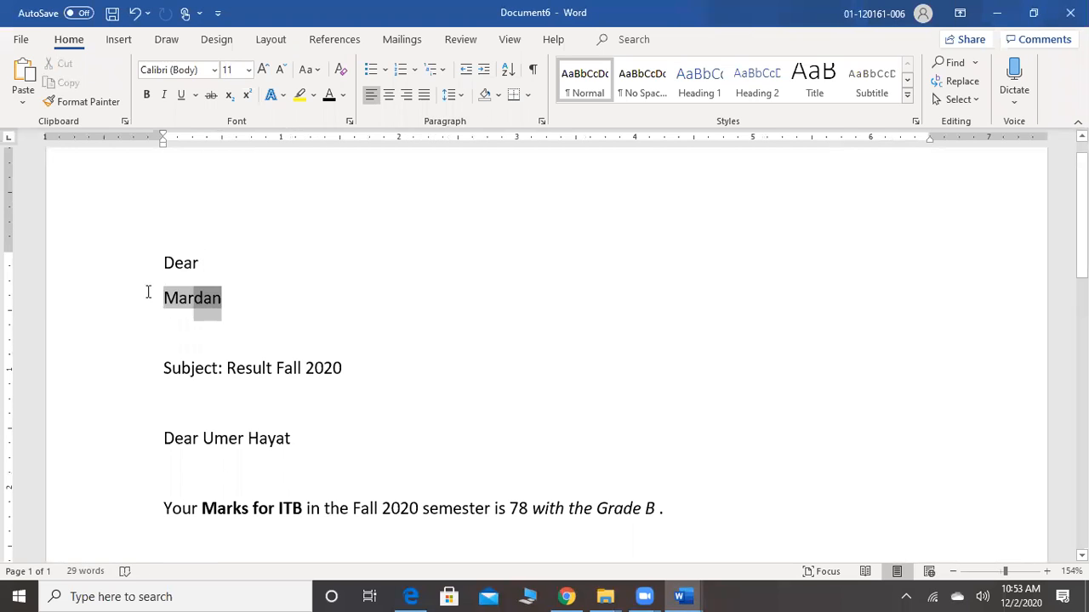
key("BackSpace")
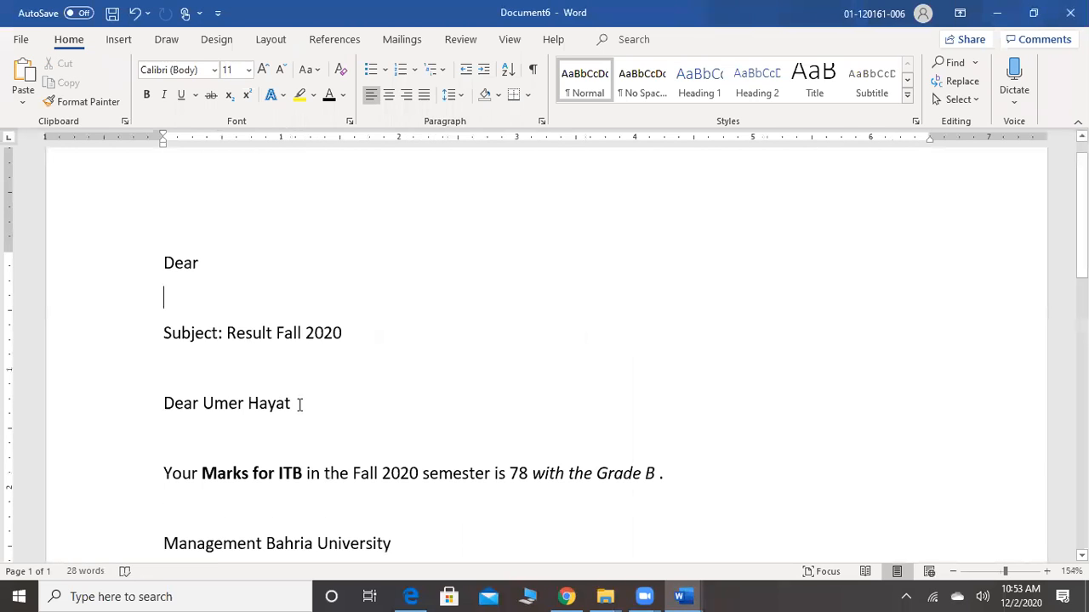
left_click_drag(296, 404, 217, 412)
key("BackSpace")
Remove the bold from "Marks for ITB" and delete the marks value and the grade letter from that sentence
left_click_drag(304, 474, 212, 479)
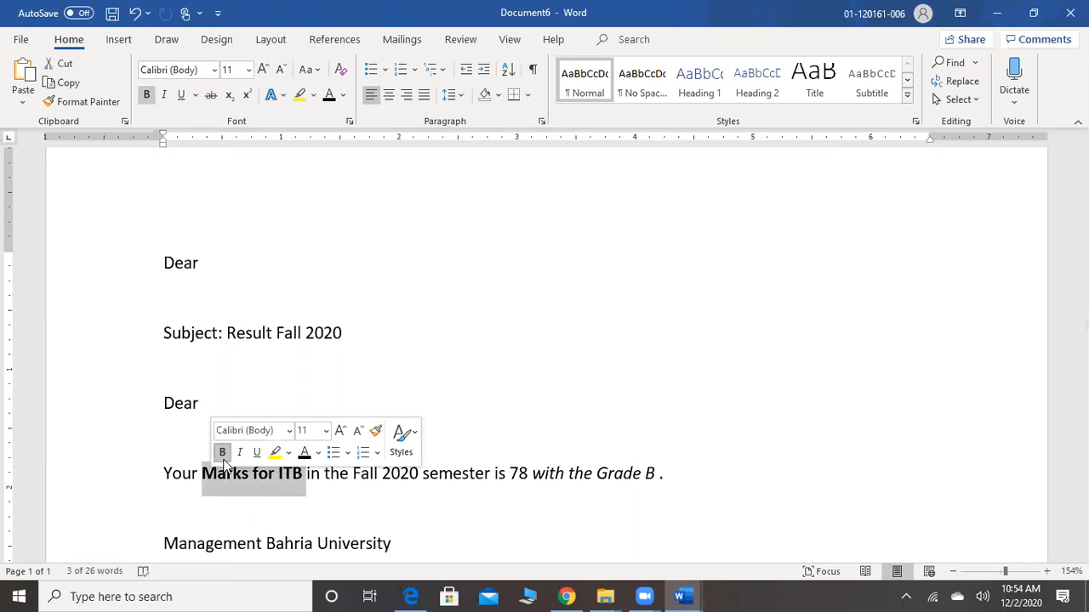
left_click(223, 453)
left_click(382, 518)
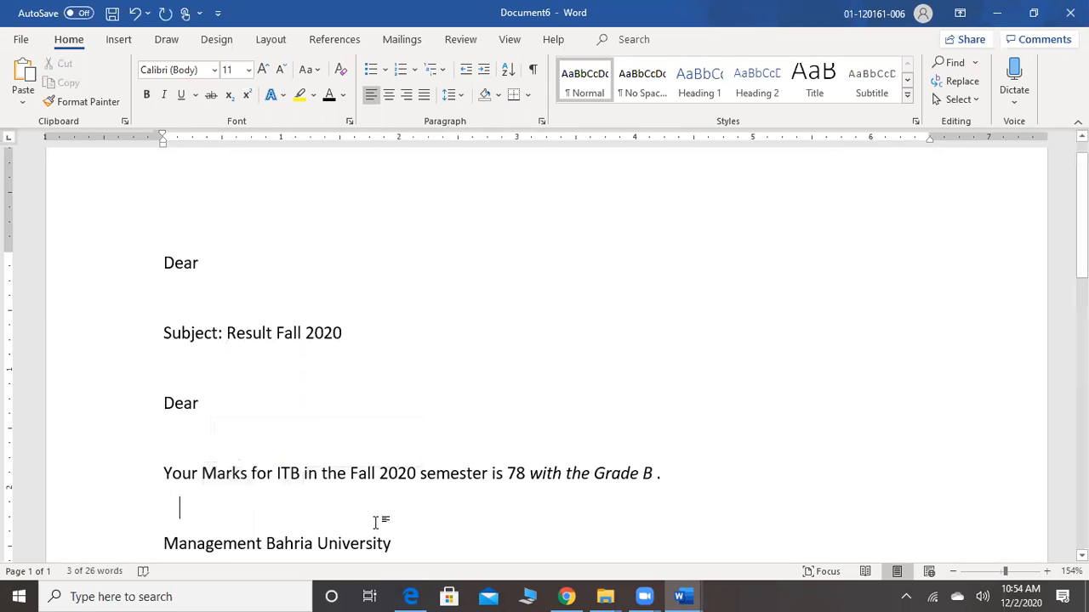
left_click_drag(527, 470, 508, 473)
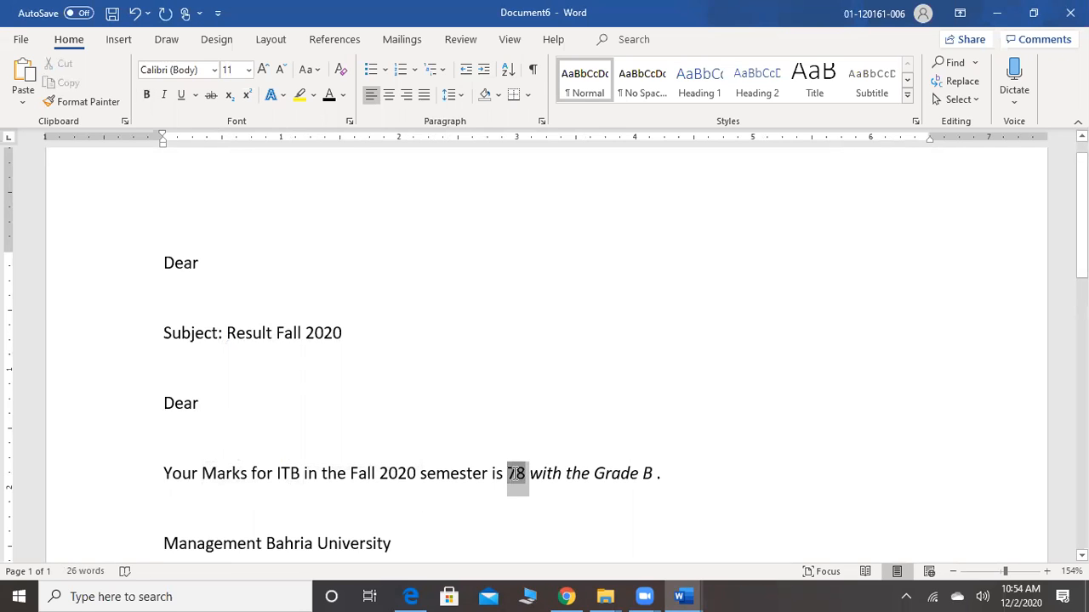
key("BackSpace")
left_click(629, 473)
left_click_drag(630, 473, 620, 473)
key("BackSpace")
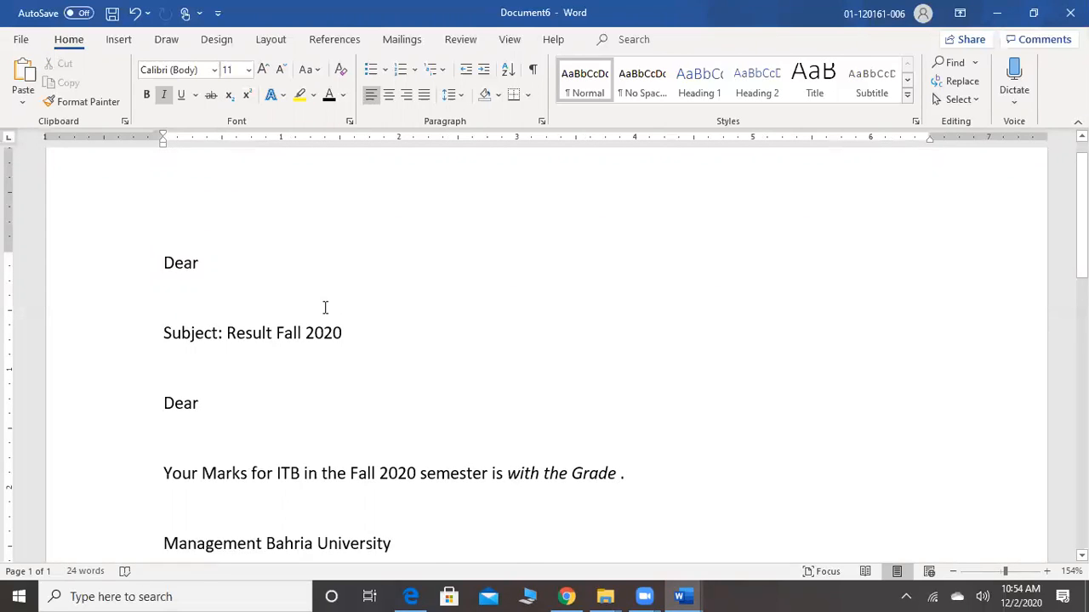
Start the Step-by-Step Mail Merge Wizard for Letters, use the current document, and advance to selecting recipients
left_click(252, 264)
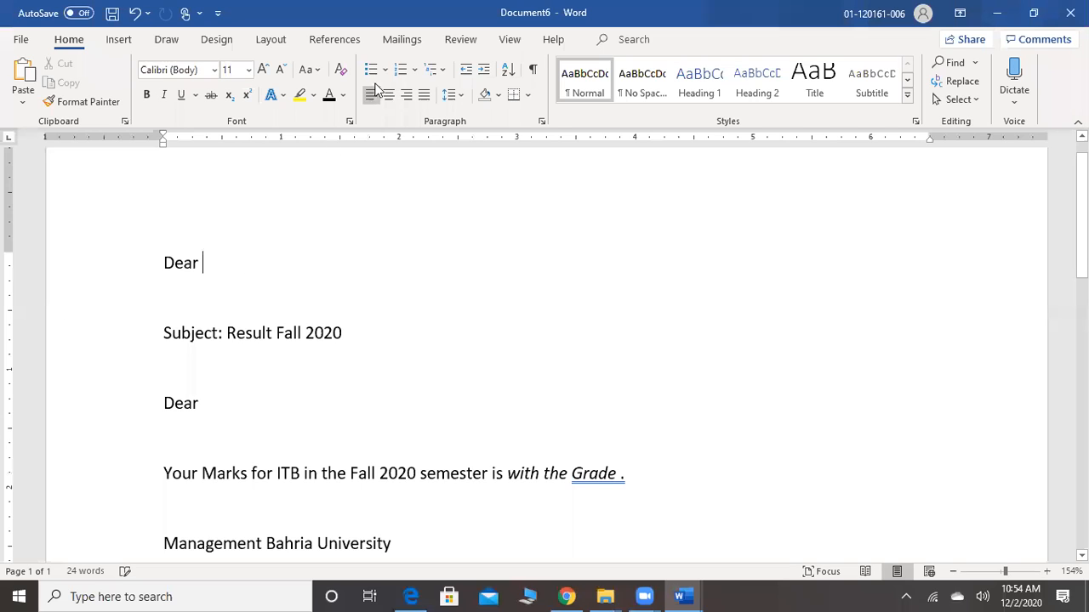
left_click(414, 46)
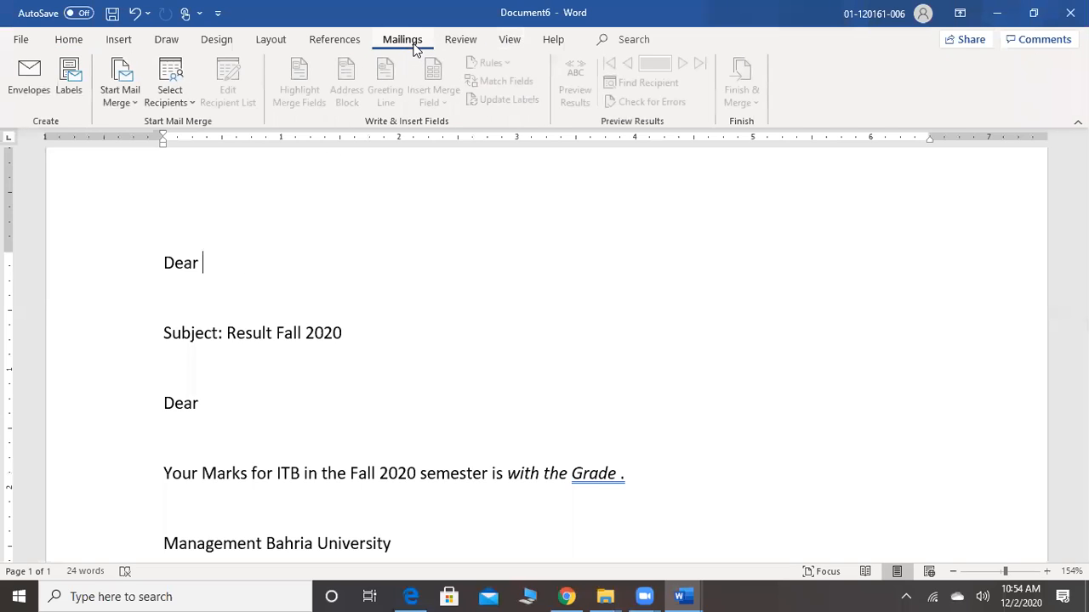
left_click(129, 104)
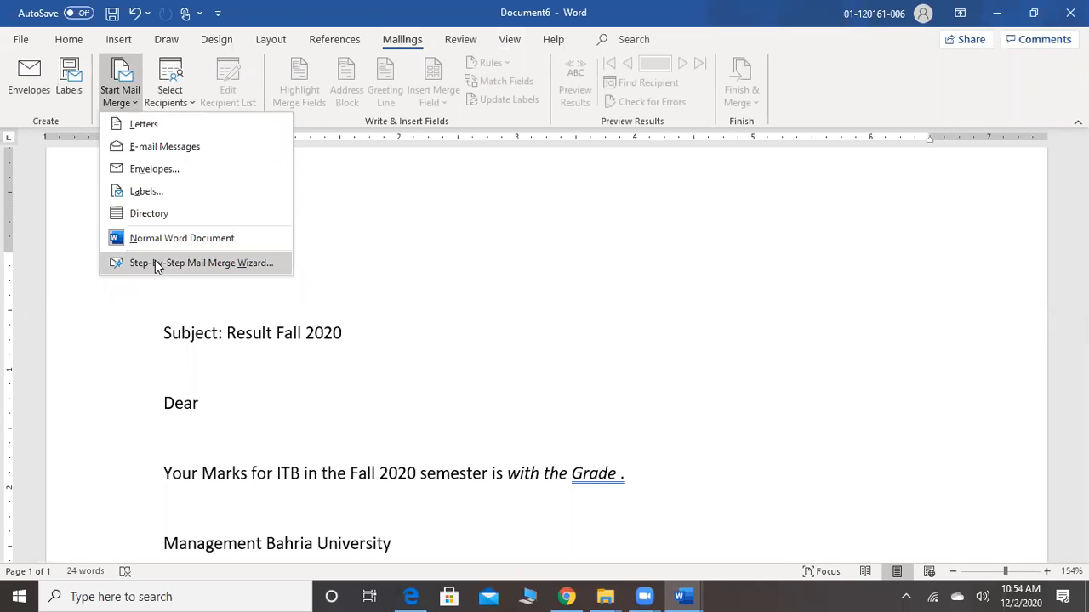
left_click(227, 271)
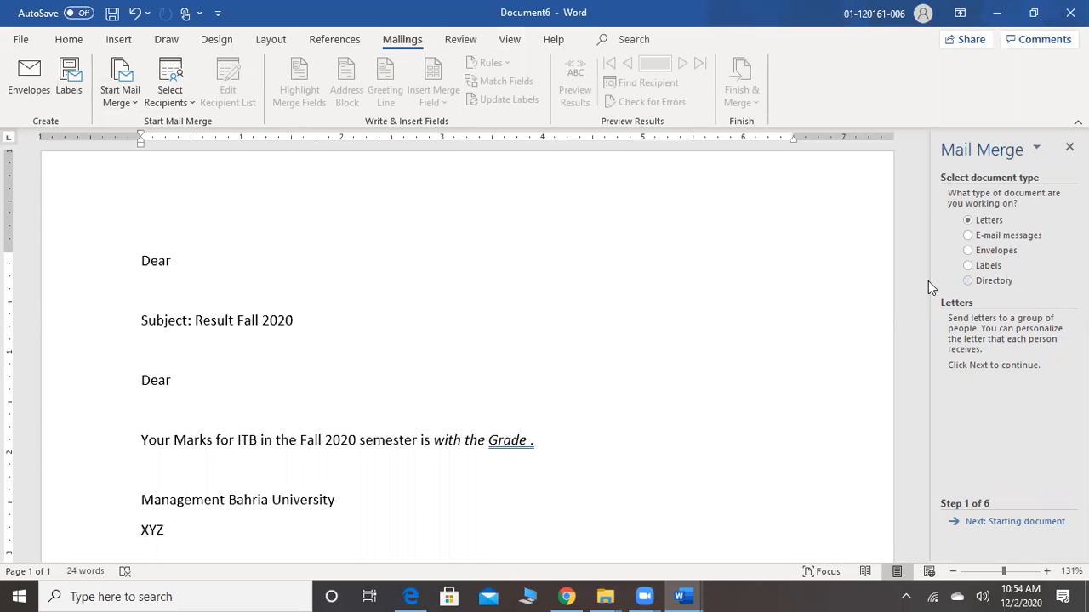
left_click_drag(928, 285, 819, 286)
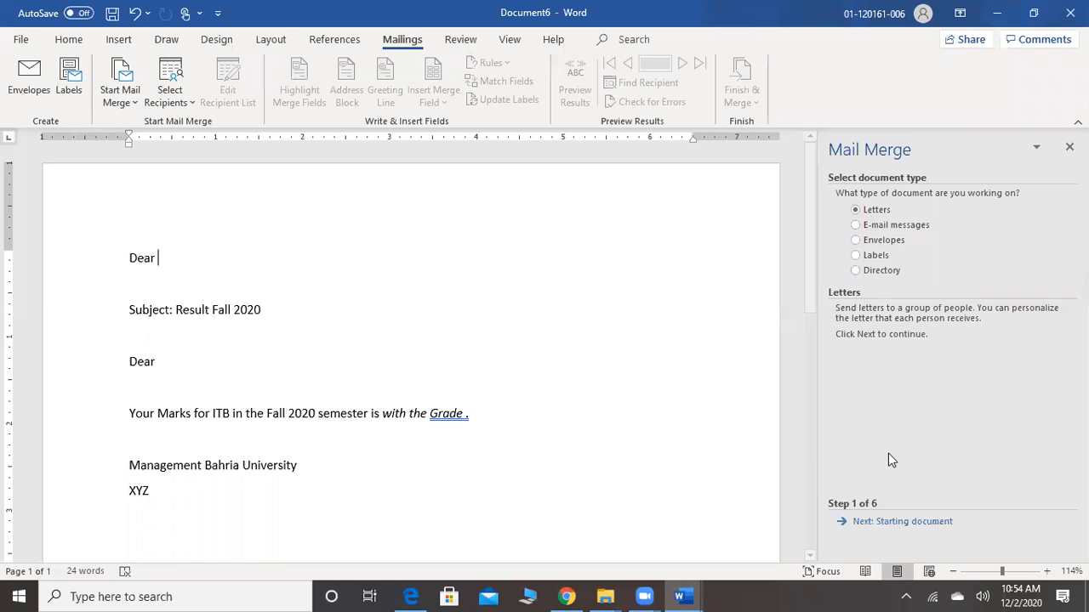
left_click(906, 523)
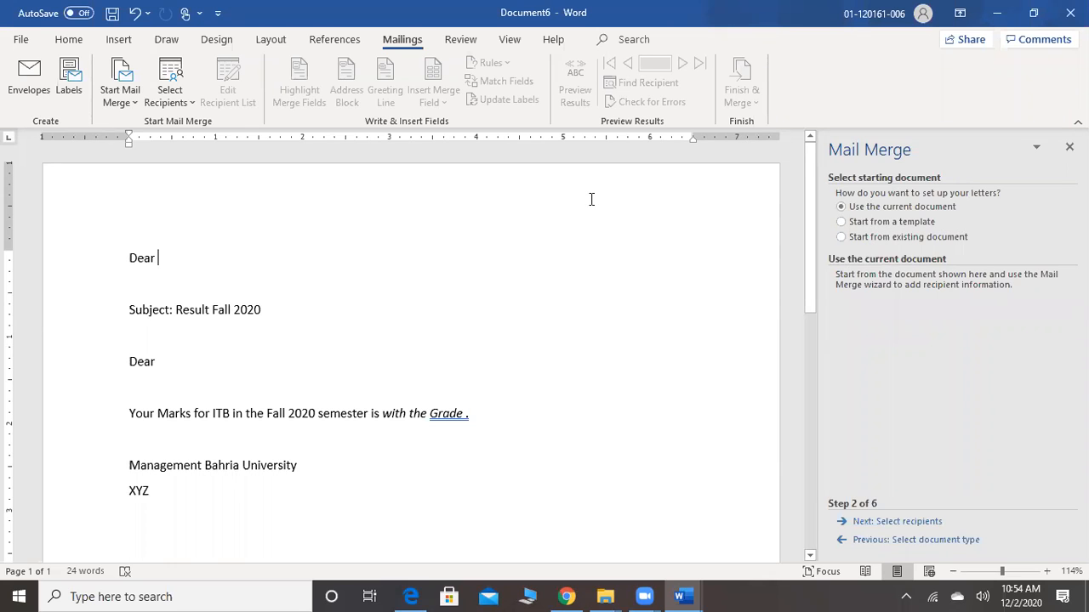
left_click(894, 522)
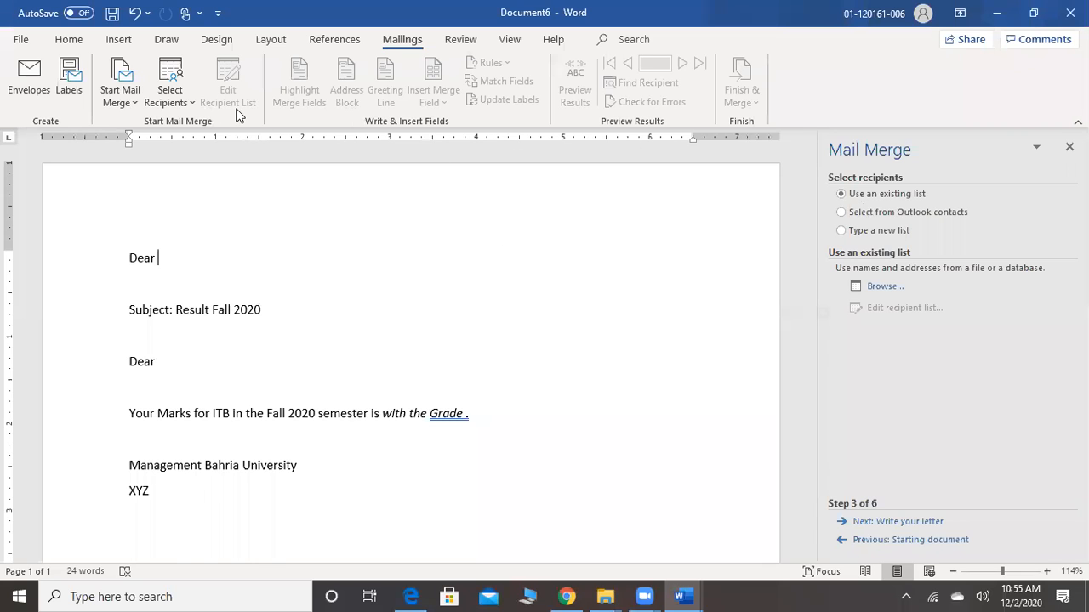
left_click(188, 113)
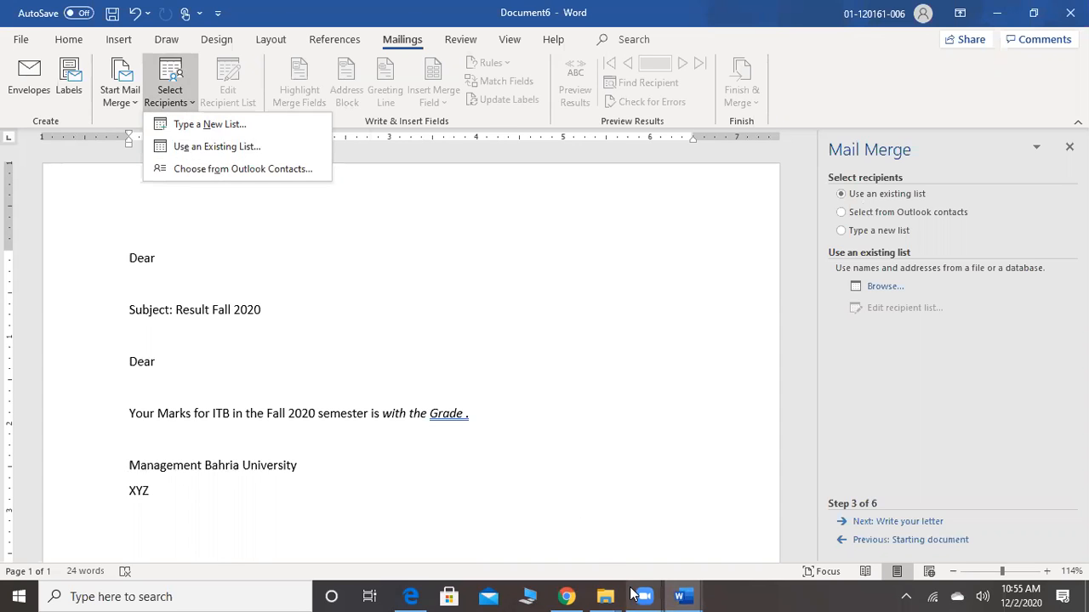
left_click(651, 481)
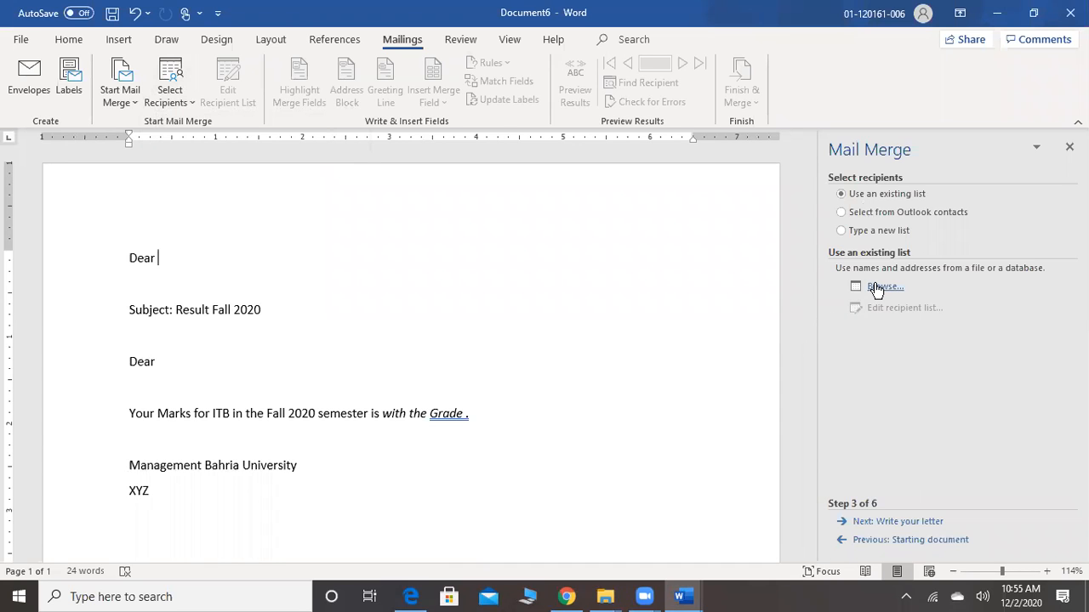
left_click(876, 287)
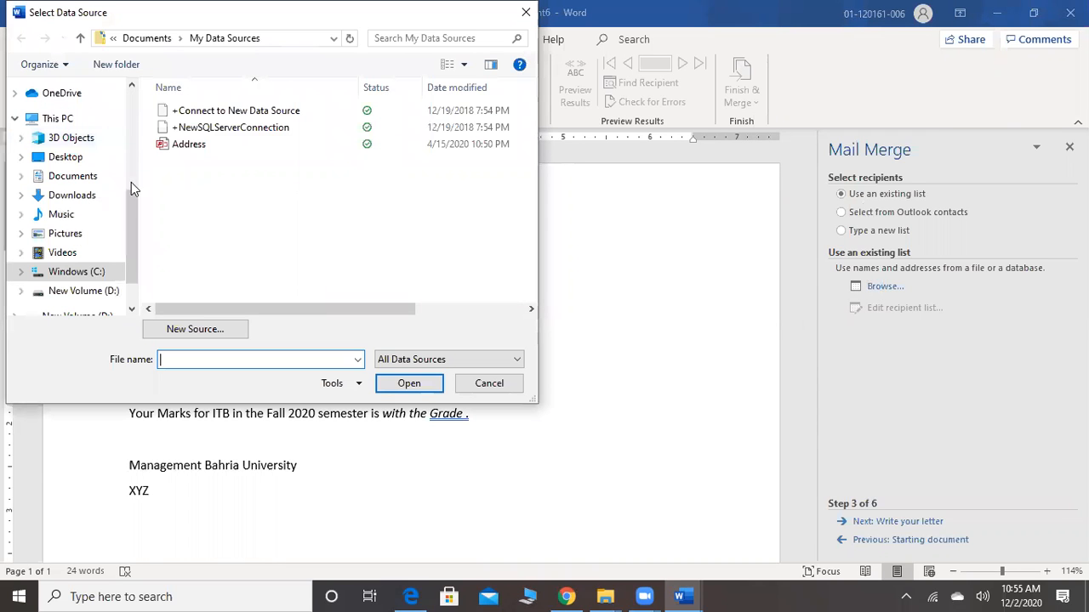
scroll(132, 197, "up", 2)
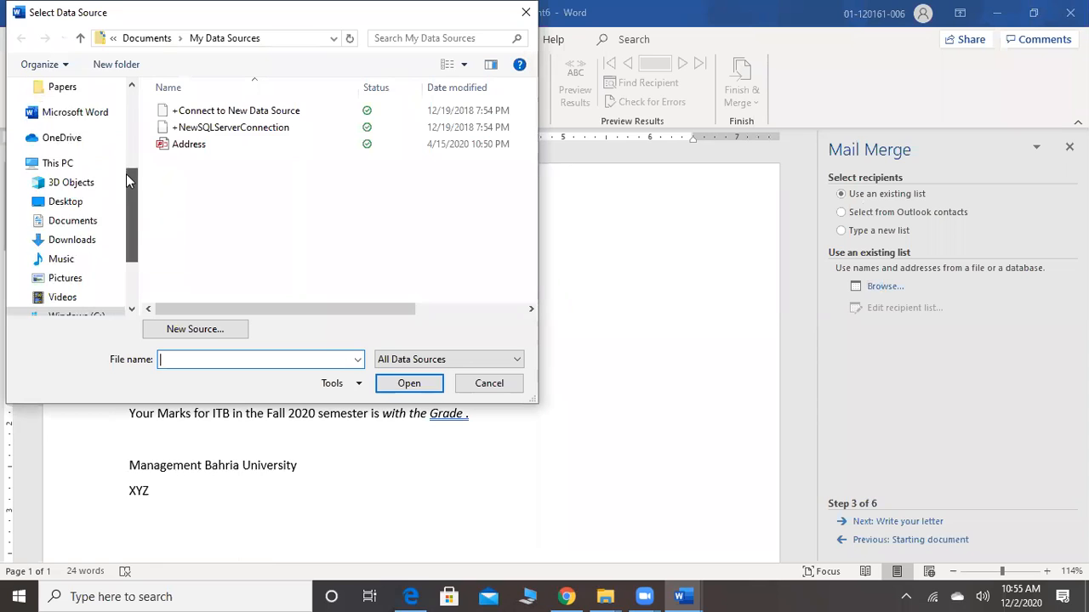
scroll(127, 183, "down", 1)
left_click(93, 182)
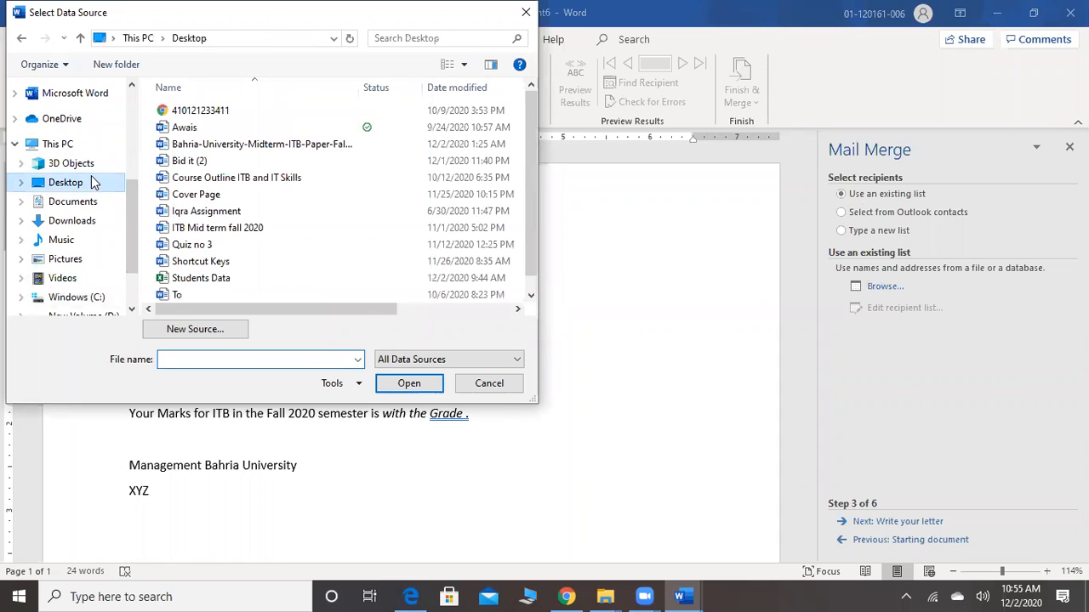
left_click(236, 284)
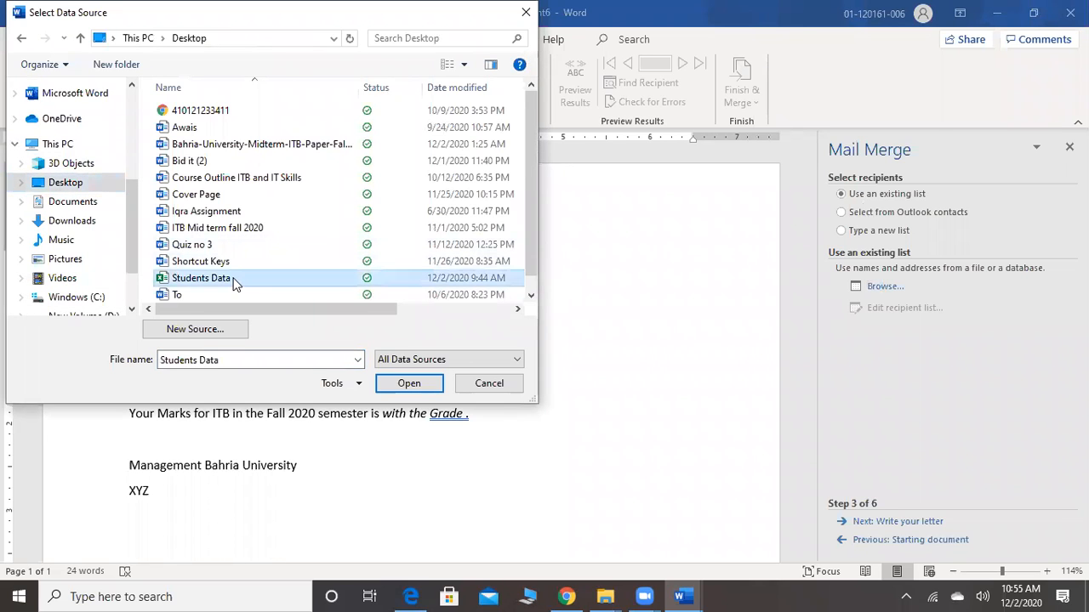
left_click(393, 383)
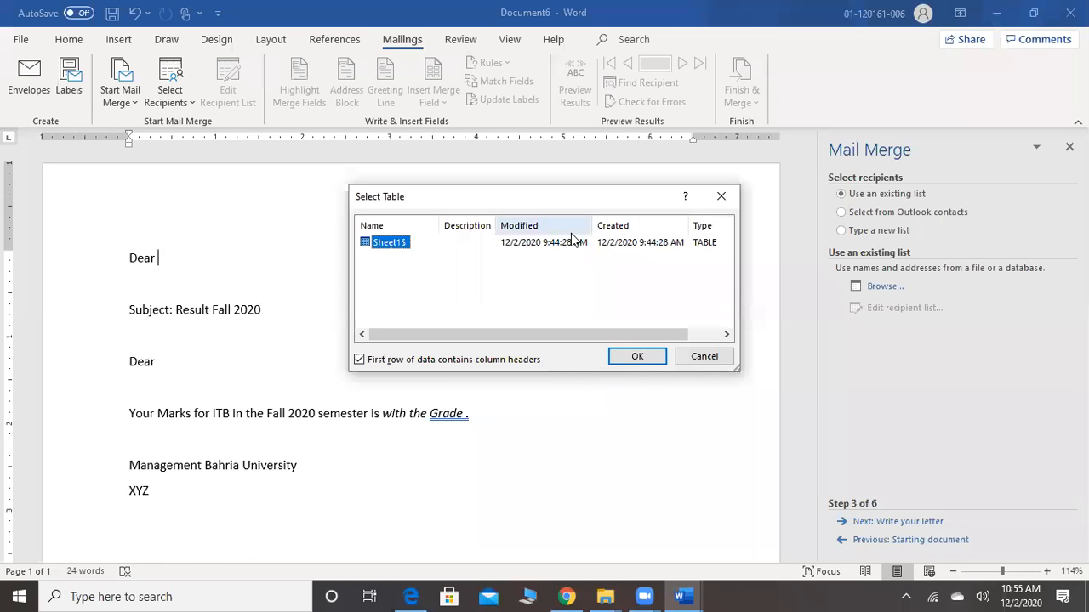
left_click(707, 357)
Minimize the open windows, open the Students Data workbook from the desktop in Excel, and dismiss the privacy notice to view its recipient columns
left_click(994, 6)
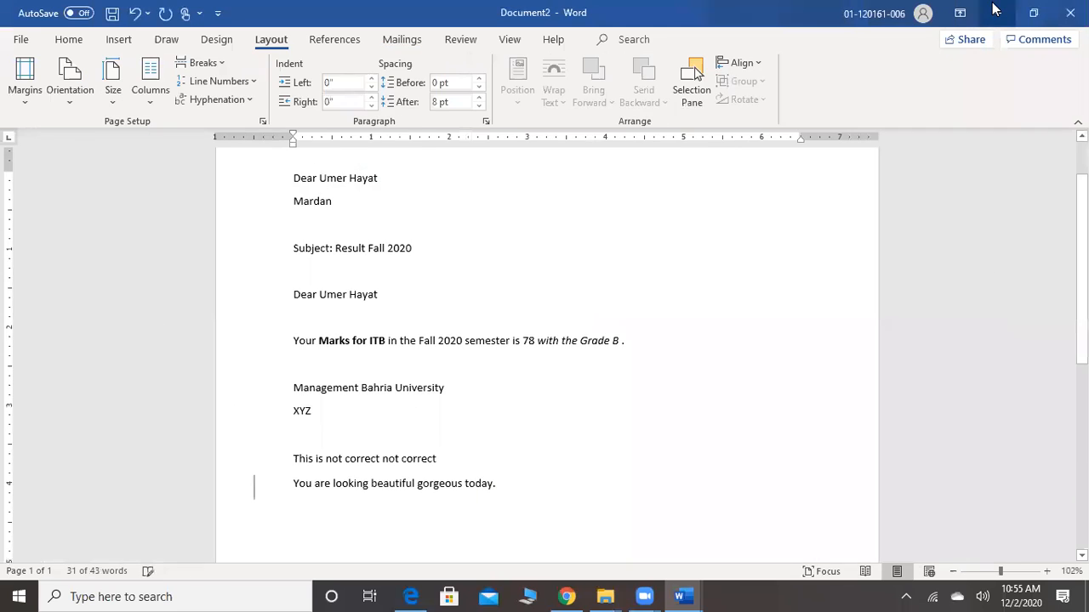
left_click(994, 6)
left_click(995, 8)
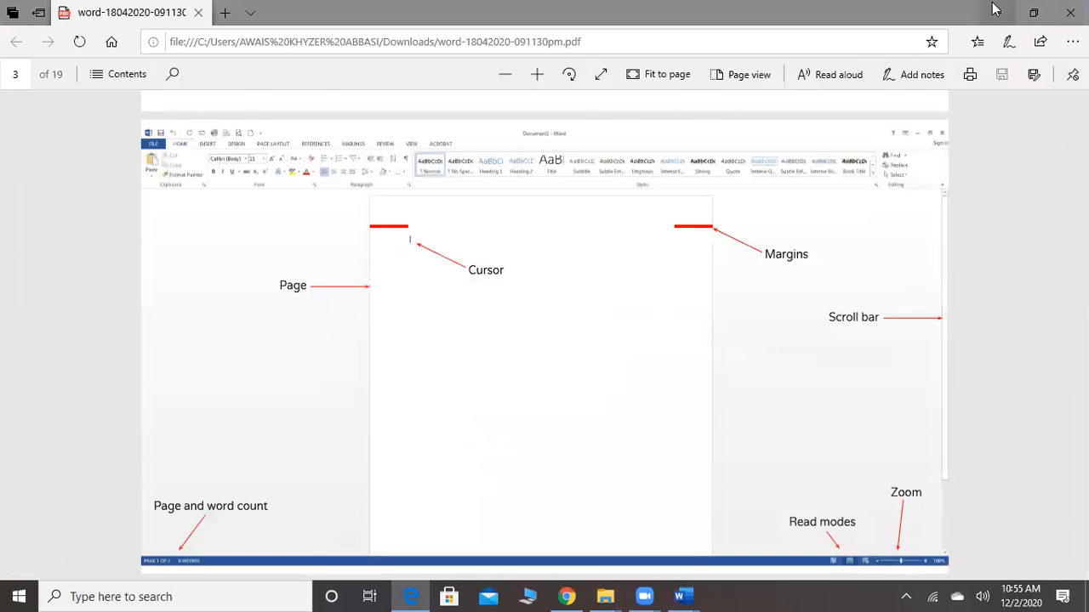
left_click(995, 8)
left_click(992, 8)
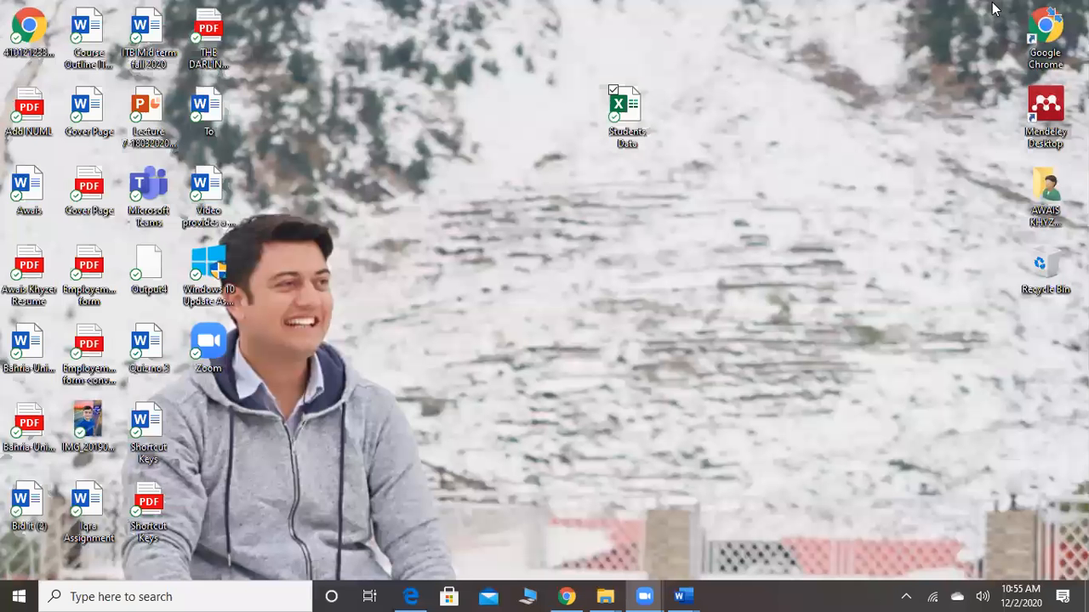
double_click(632, 123)
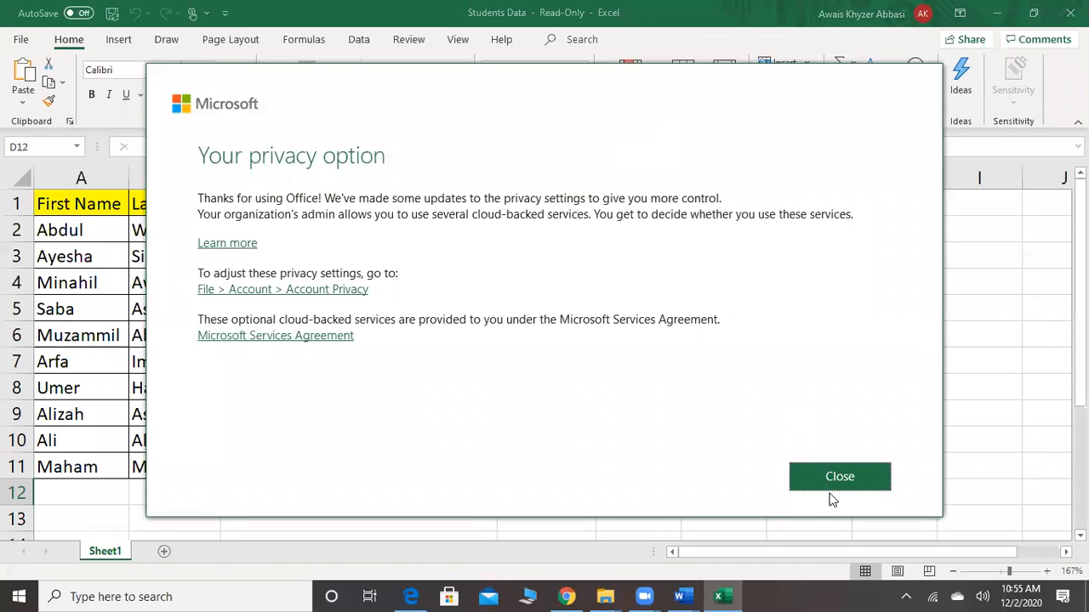
left_click(834, 481)
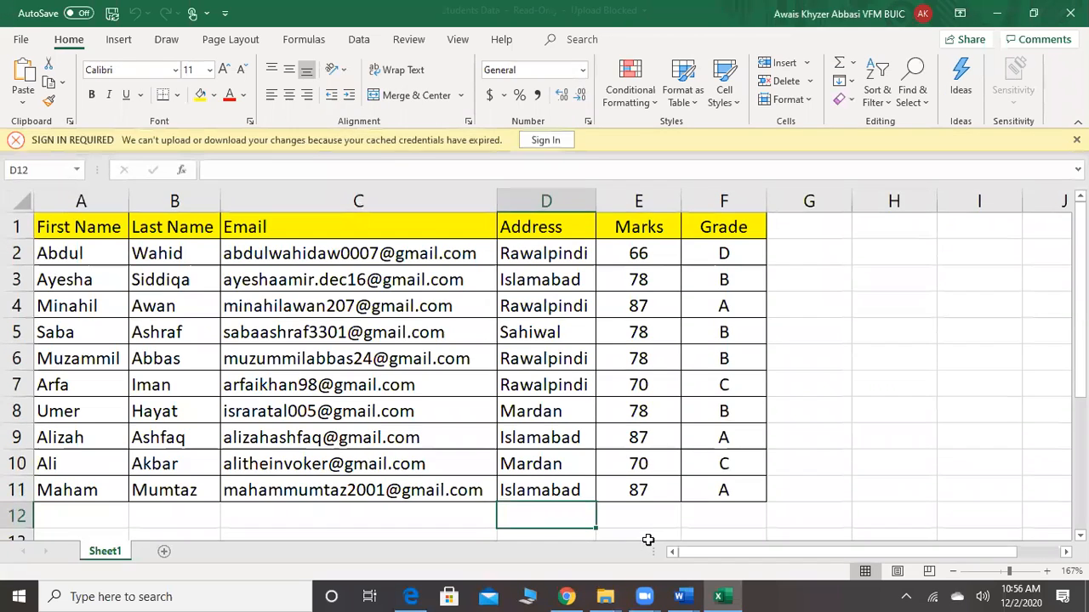